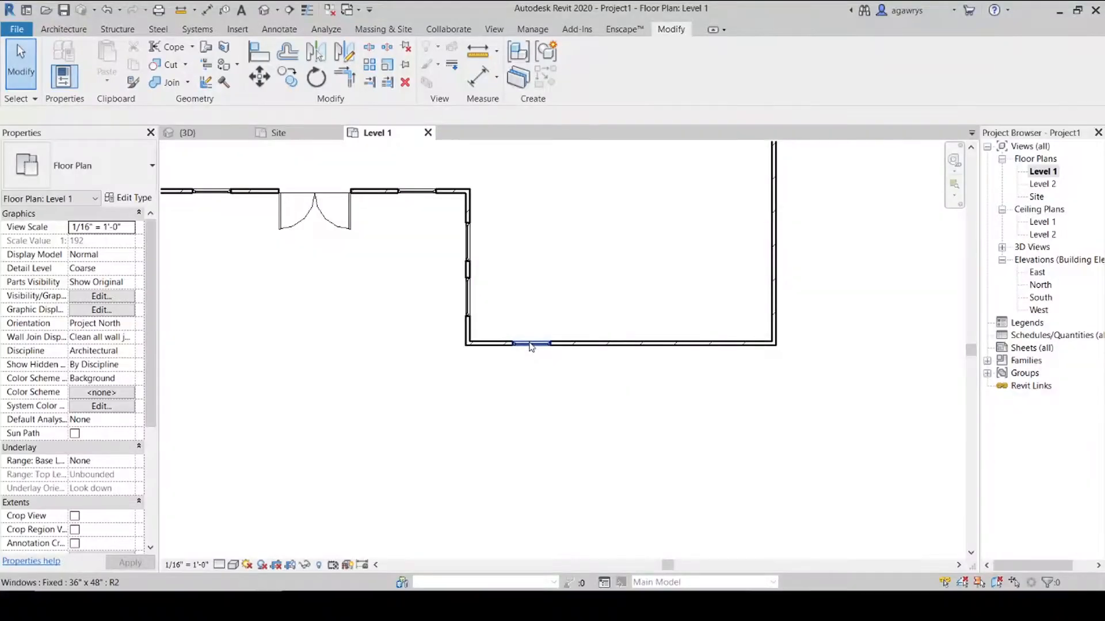
Position the window in the southeast wing's south wall 5' from the inner face of the adjoining west wall.
{"action": "left_click", "coordinate": [530, 344]}
{"action": "scroll", "coordinate": [532, 377], "scroll_direction": "up", "scroll_amount": 2}
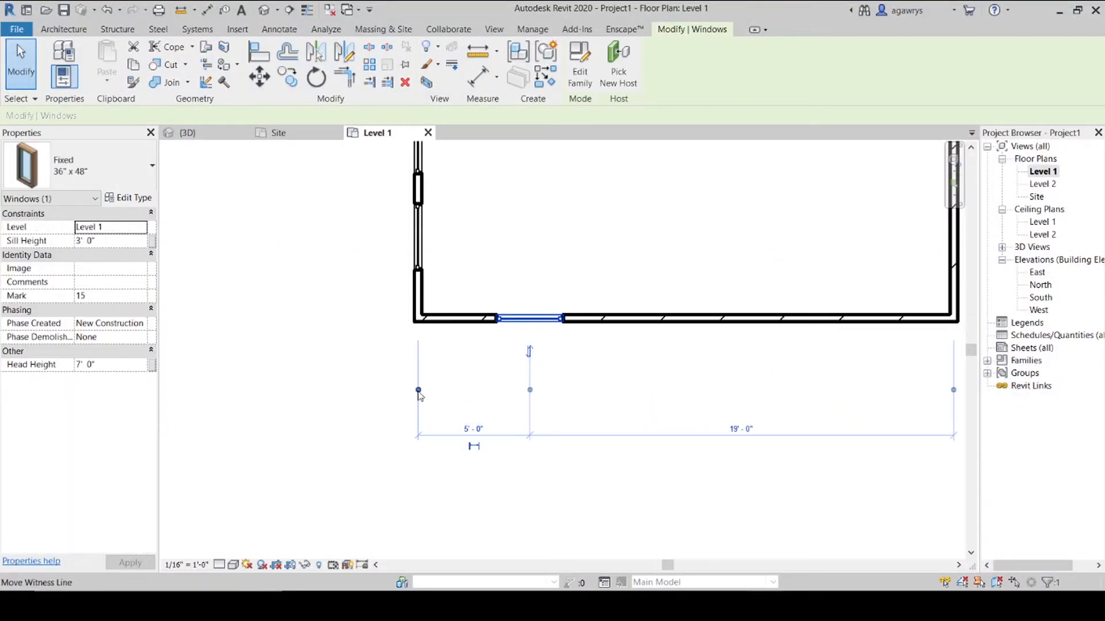
{"action": "left_click", "coordinate": [426, 298]}
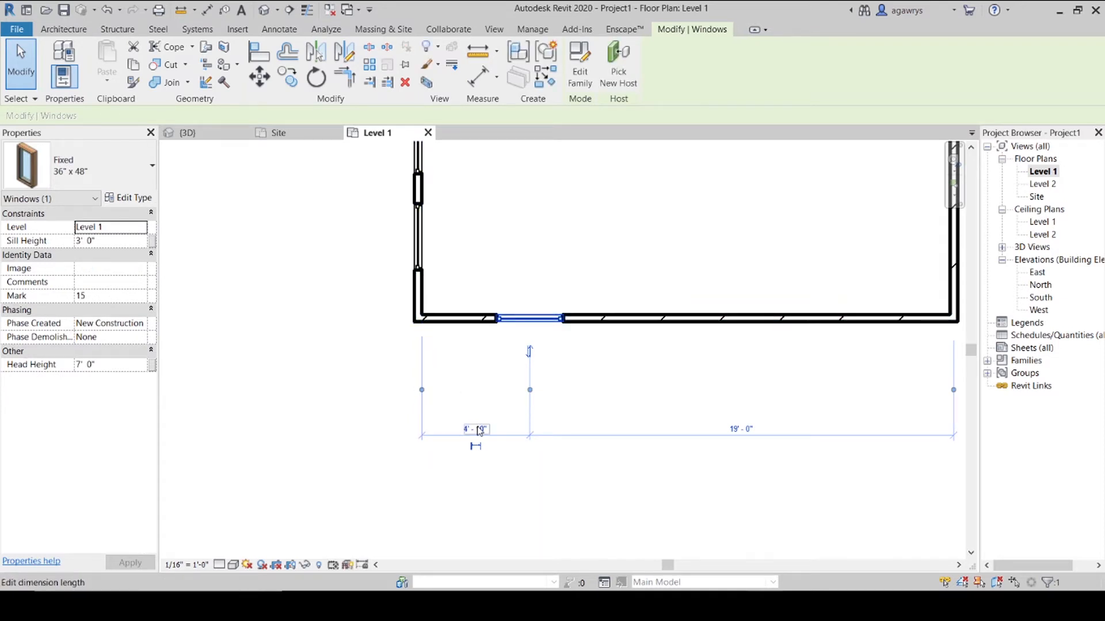
{"action": "left_click", "coordinate": [480, 430]}
{"action": "type", "text": "5"}
{"action": "key", "text": "Return"}
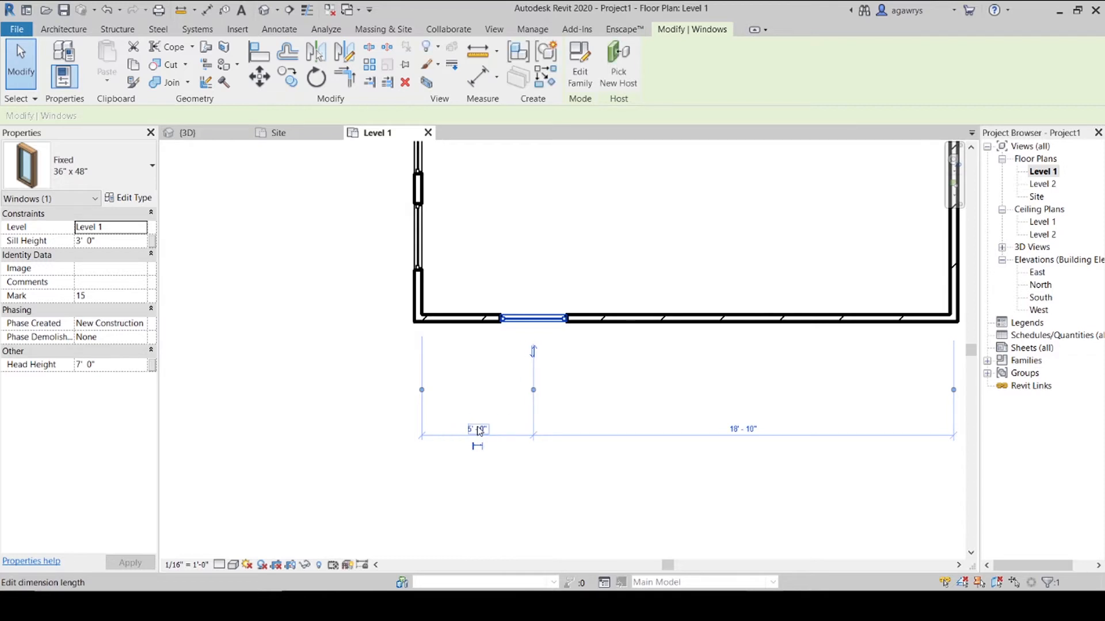
{"action": "left_click", "coordinate": [602, 433]}
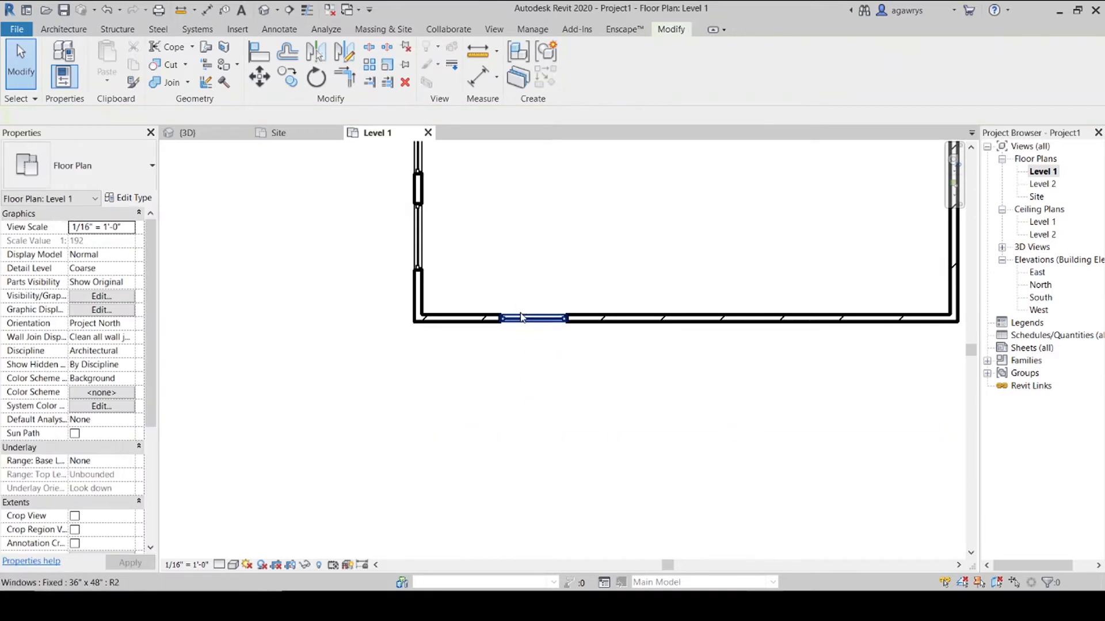
Mirror a copy of that window about the midpoint of the southeast wing's south wall.
{"action": "left_click", "coordinate": [521, 316]}
{"action": "key", "text": "m"}
{"action": "key", "text": "m"}
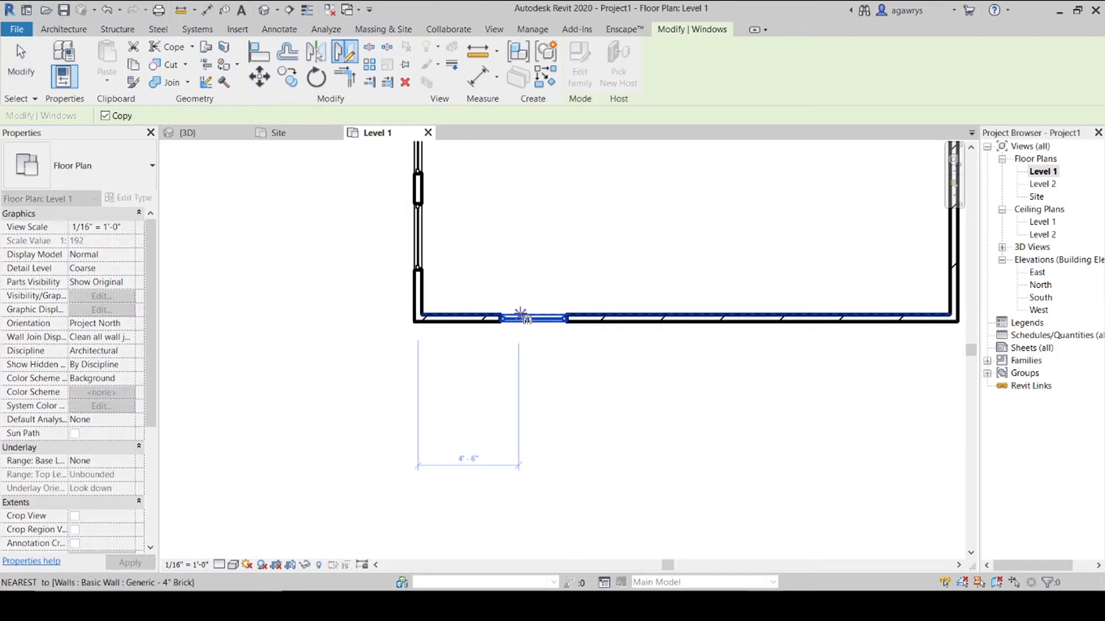
{"action": "left_click", "coordinate": [695, 321]}
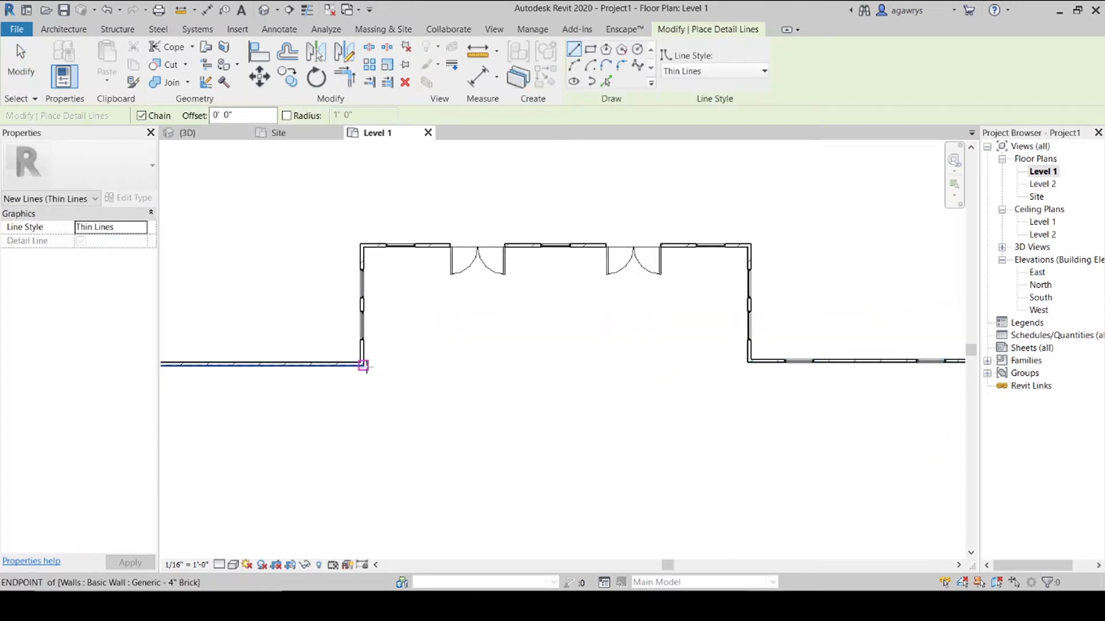
{"action": "left_click", "coordinate": [363, 365]}
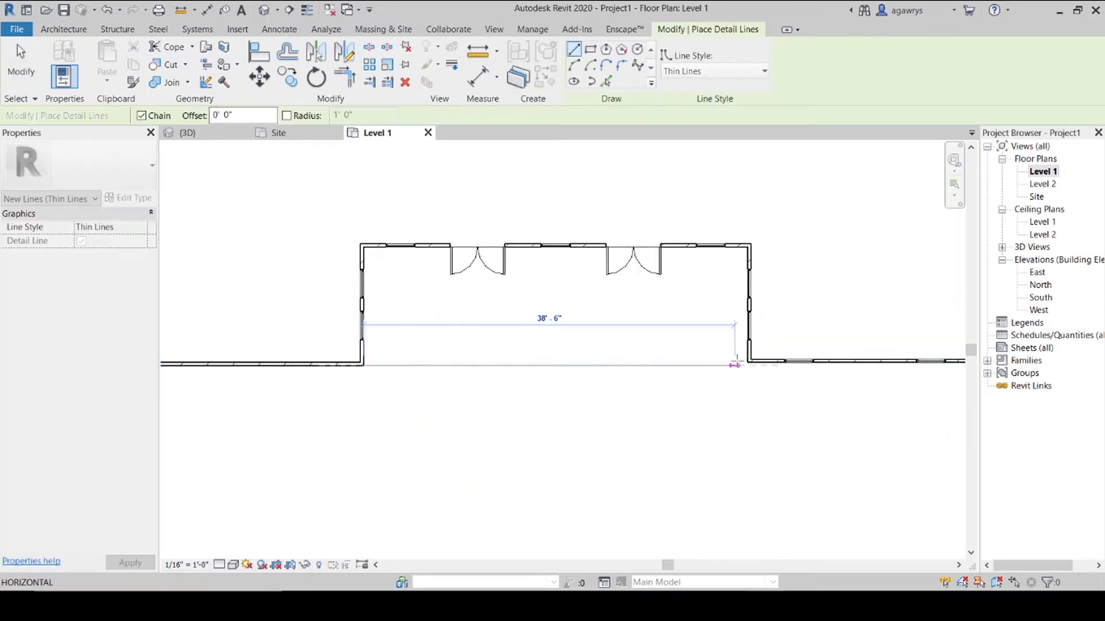
{"action": "key", "text": "Escape"}
{"action": "key", "text": "Escape"}
Align the outer face of the southeast wing's south wall with the outer face of the southwest wing's south wall.
{"action": "key", "text": "a"}
{"action": "key", "text": "l"}
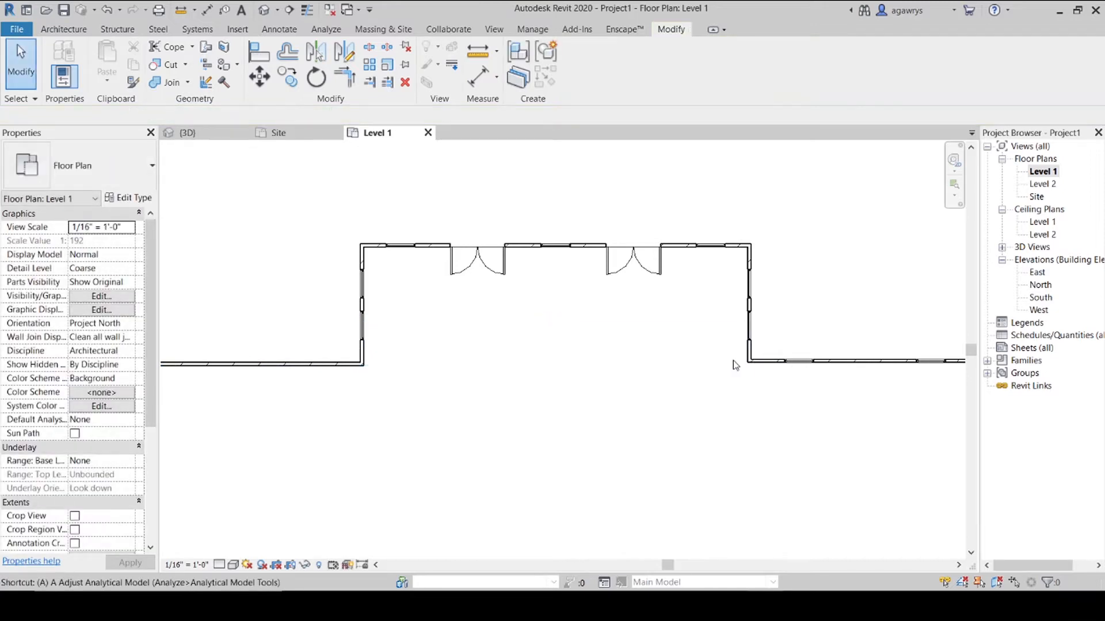
{"action": "left_click", "coordinate": [316, 374]}
{"action": "scroll", "coordinate": [778, 378], "scroll_direction": "up", "scroll_amount": 2}
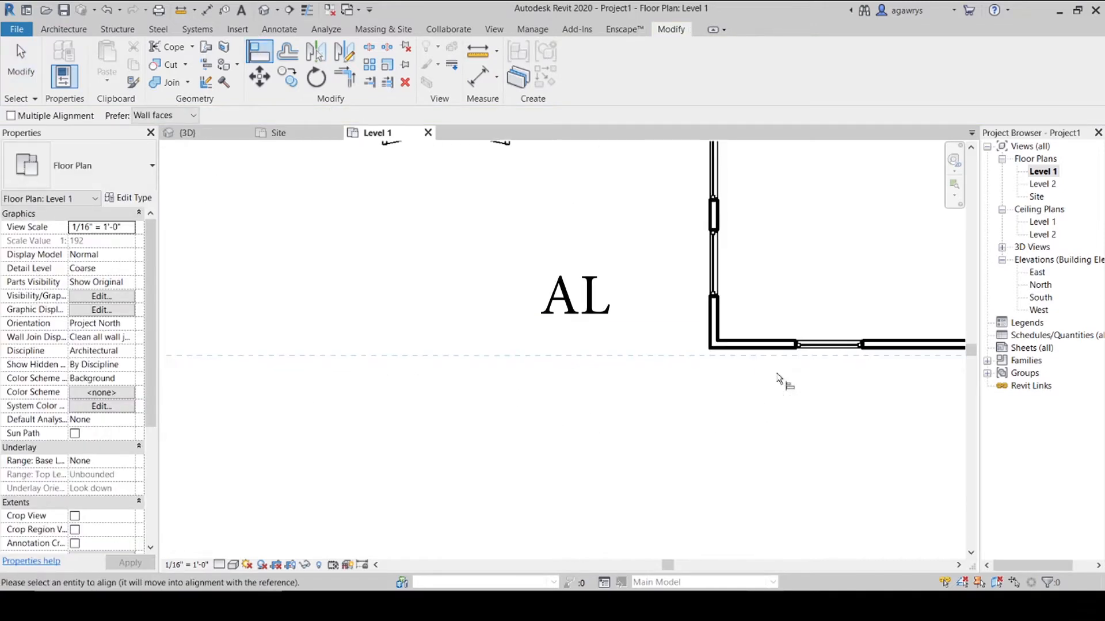
{"action": "left_click", "coordinate": [747, 347]}
{"action": "scroll", "coordinate": [682, 366], "scroll_direction": "down", "scroll_amount": 3}
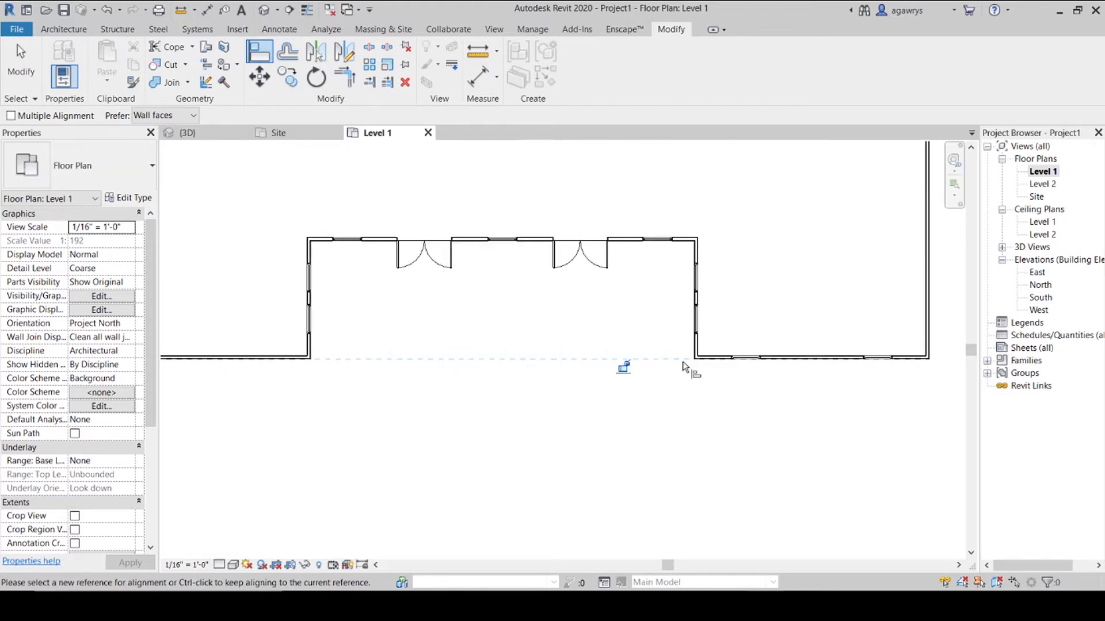
{"action": "key", "text": "Escape"}
{"action": "key", "text": "Escape"}
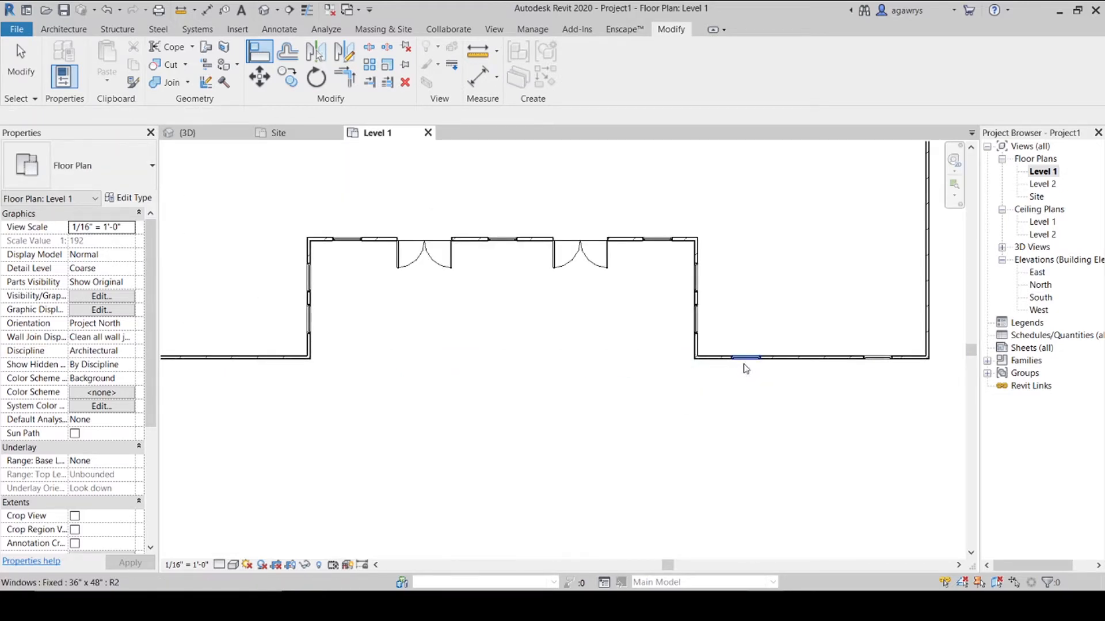
Mirror copies of both southeast wing windows to the southwest wing about a vertical axis through the central window between the double doors.
{"action": "left_click", "coordinate": [745, 359]}
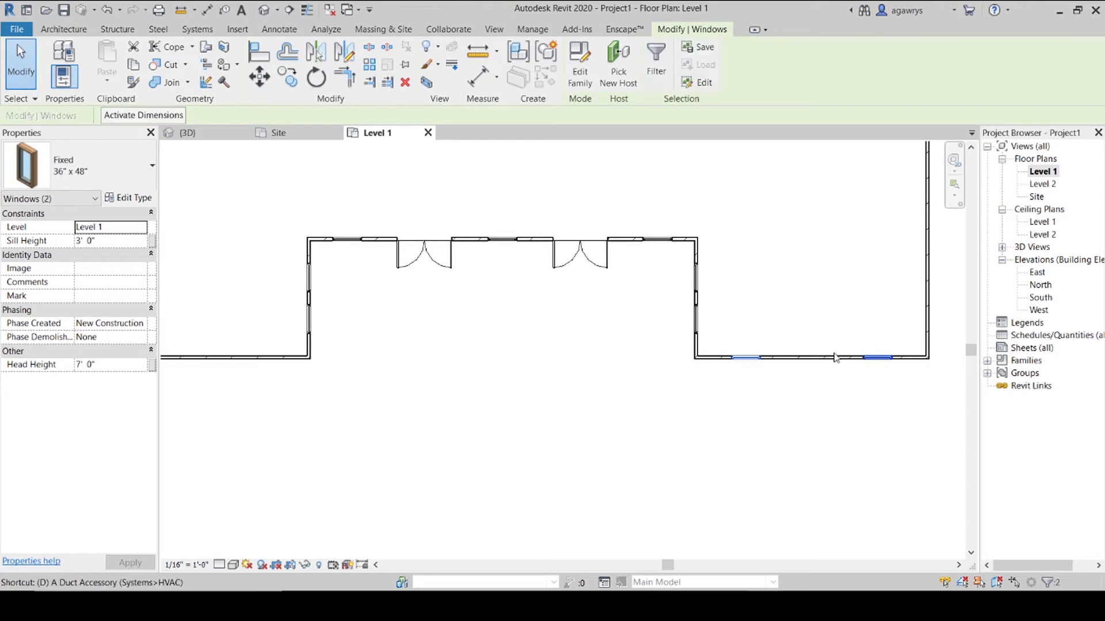
{"action": "key", "text": "m"}
{"action": "key", "text": "m"}
{"action": "left_click", "coordinate": [502, 237]}
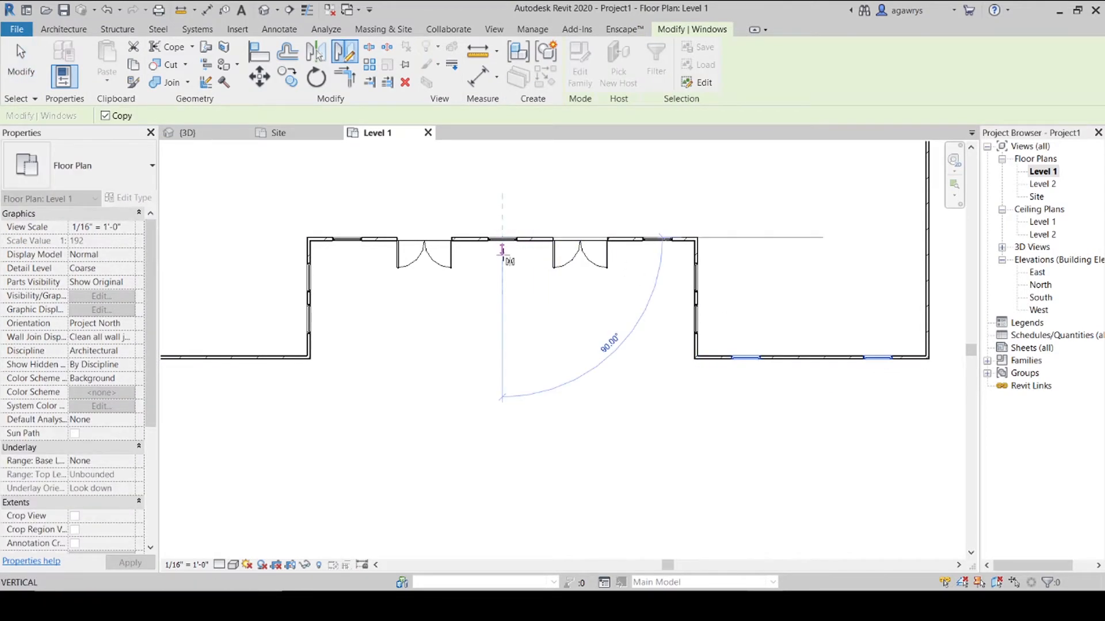
{"action": "left_click", "coordinate": [502, 276]}
{"action": "left_click", "coordinate": [388, 403]}
Place a Fixed 36" x 48" window in the long west wall near its southwest corner.
{"action": "middle_click_drag", "start_coordinate": [391, 400], "coordinate": [611, 380]}
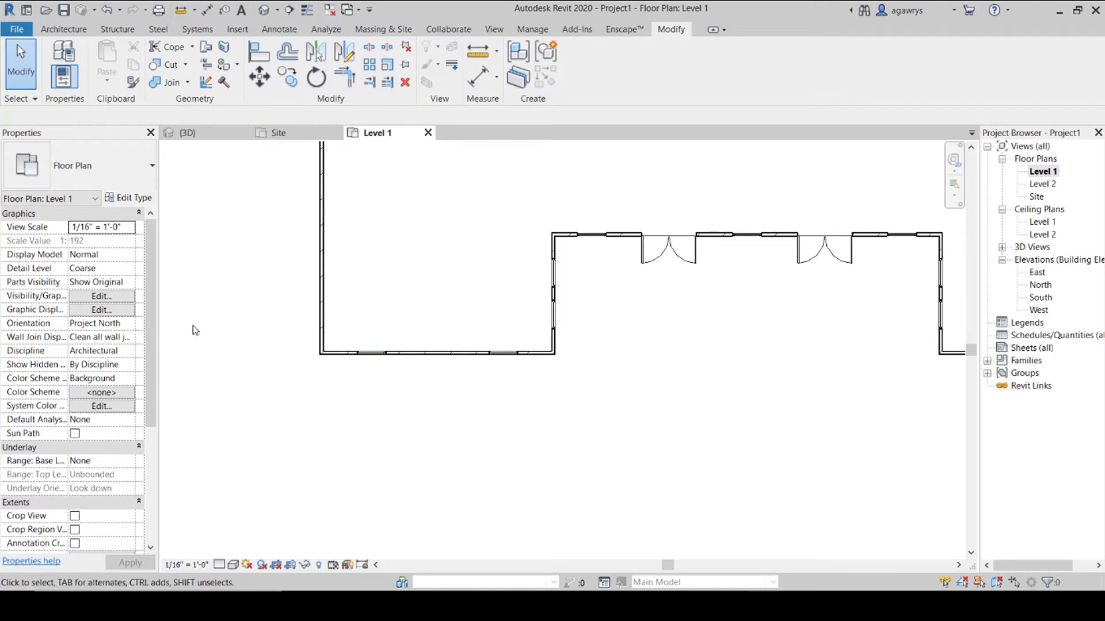
{"action": "key", "text": "w"}
{"action": "key", "text": "n"}
{"action": "scroll", "coordinate": [382, 316], "scroll_direction": "up", "scroll_amount": 5}
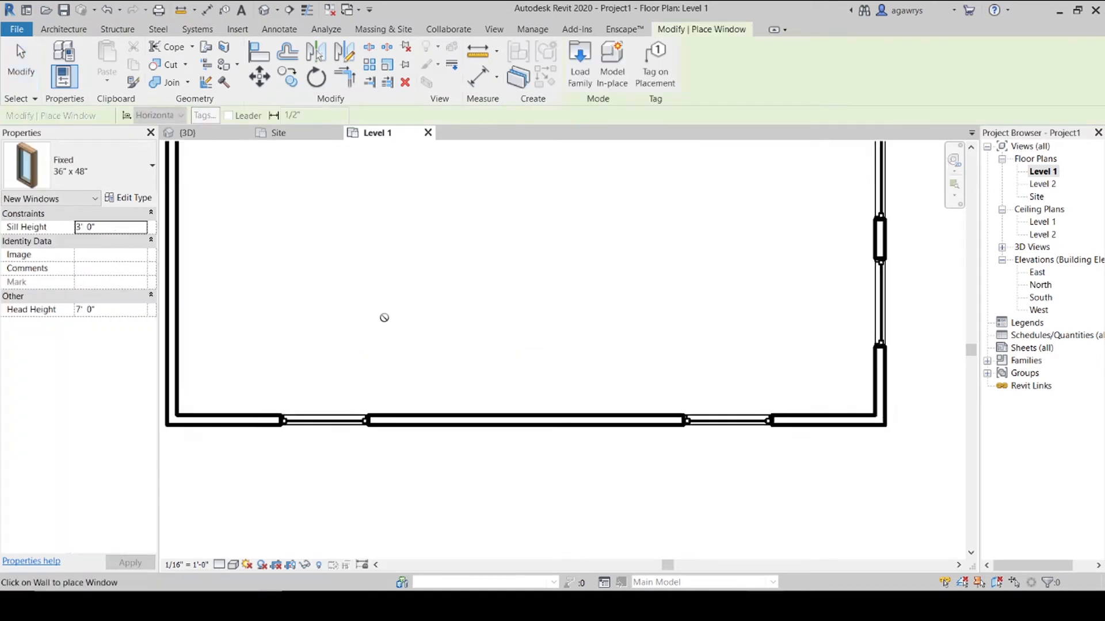
{"action": "middle_click_drag", "start_coordinate": [382, 316], "coordinate": [487, 311]}
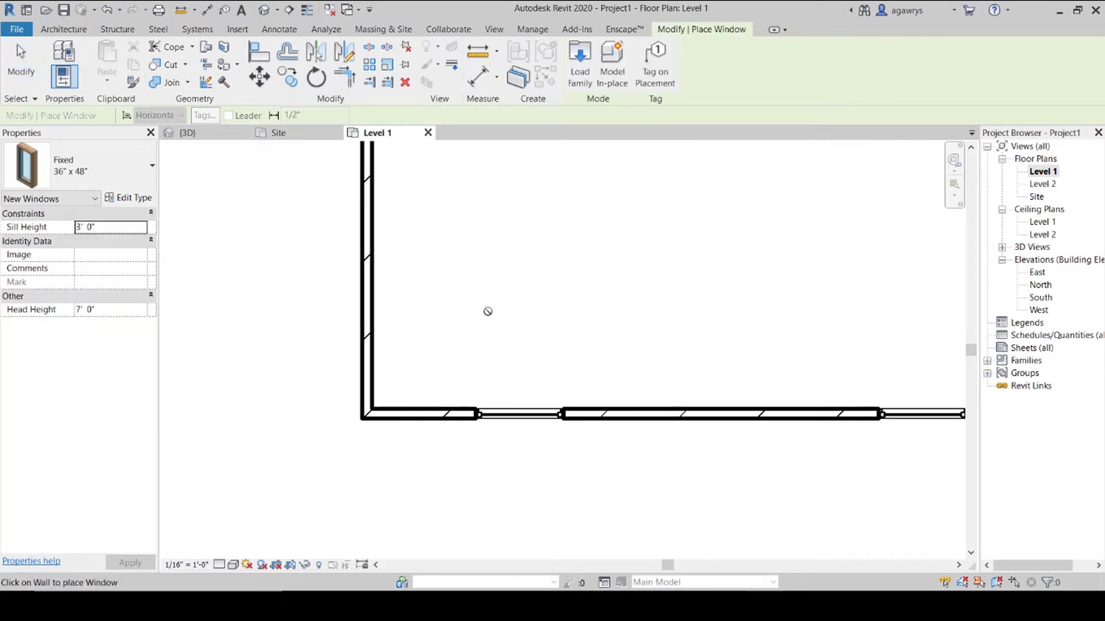
{"action": "left_click", "coordinate": [361, 298]}
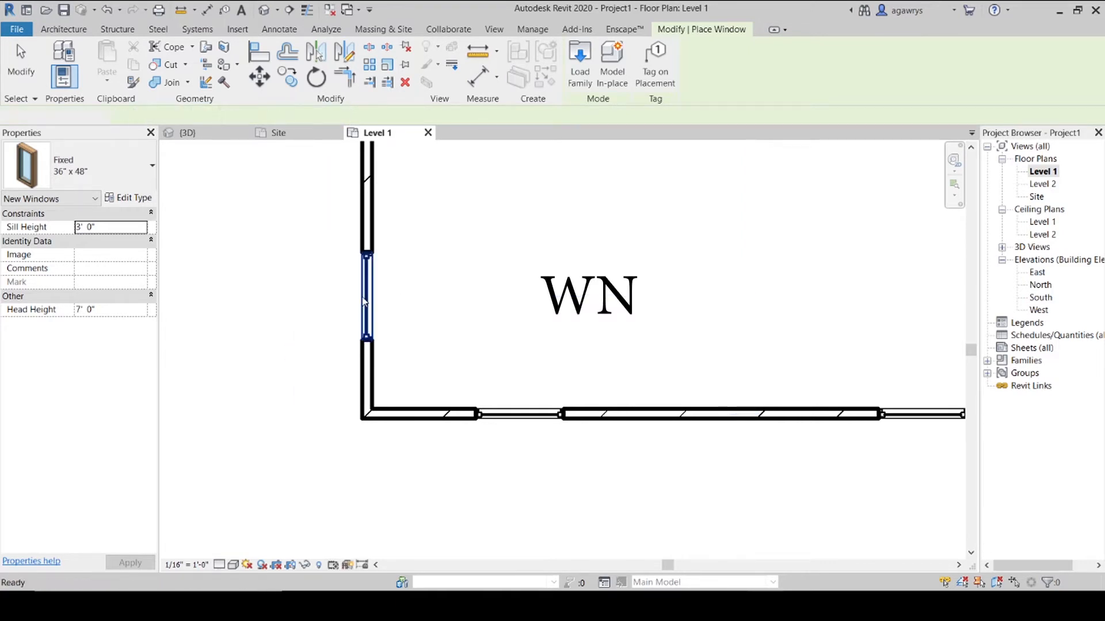
{"action": "key", "text": "Escape"}
Array the new west wall window northward as a grouped linear array of 8, spaced 7'-0" apart.
{"action": "key", "text": "a"}
{"action": "key", "text": "r"}
{"action": "scroll", "coordinate": [414, 261], "scroll_direction": "down", "scroll_amount": 3}
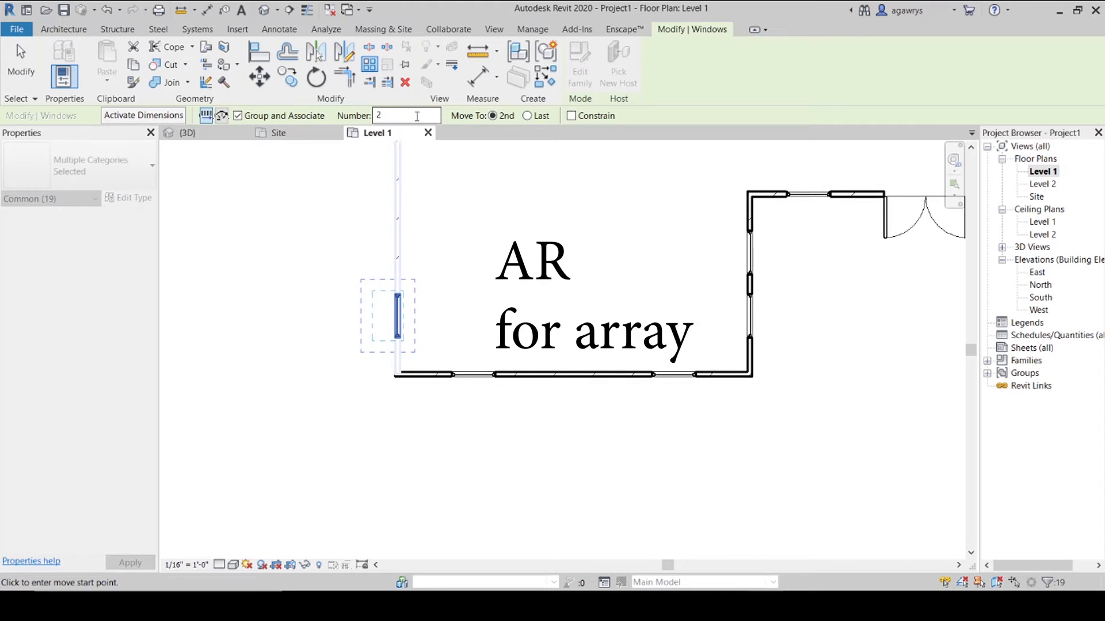
{"action": "left_click", "coordinate": [395, 115]}
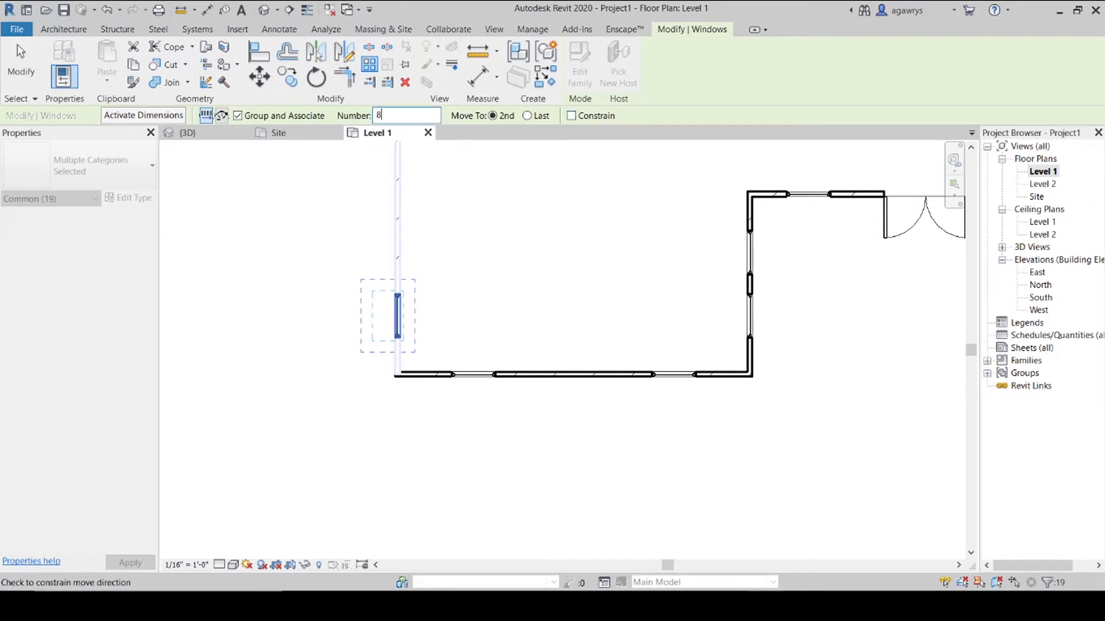
{"action": "left_click", "coordinate": [401, 341]}
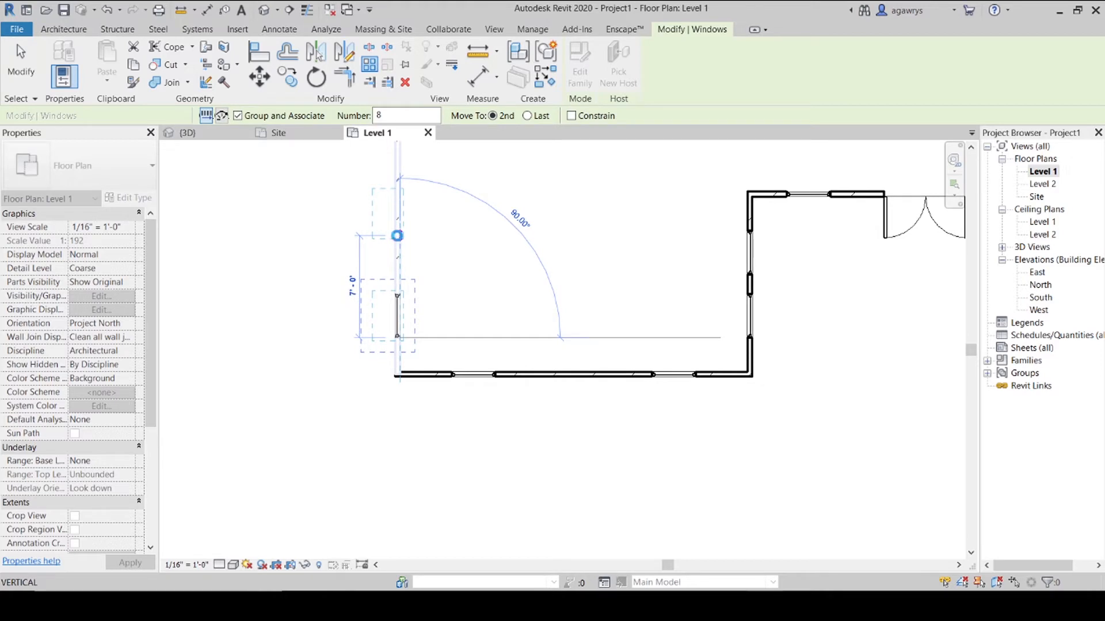
{"action": "left_click", "coordinate": [397, 236]}
{"action": "middle_click_drag", "start_coordinate": [398, 241], "coordinate": [459, 384]}
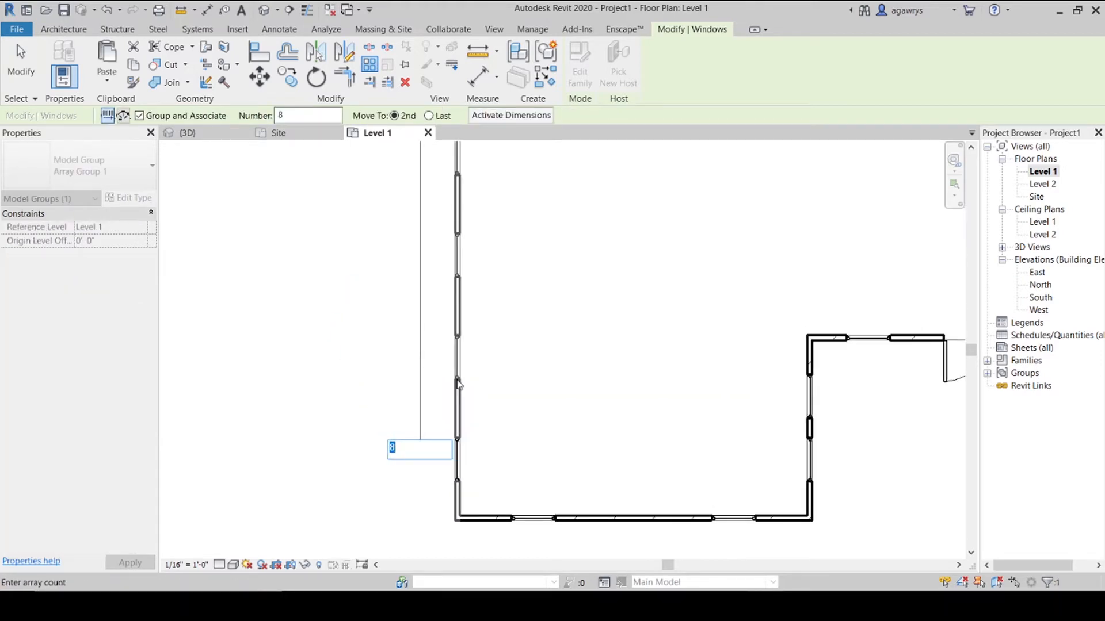
{"action": "key", "text": "Return"}
{"action": "key", "text": "Escape"}
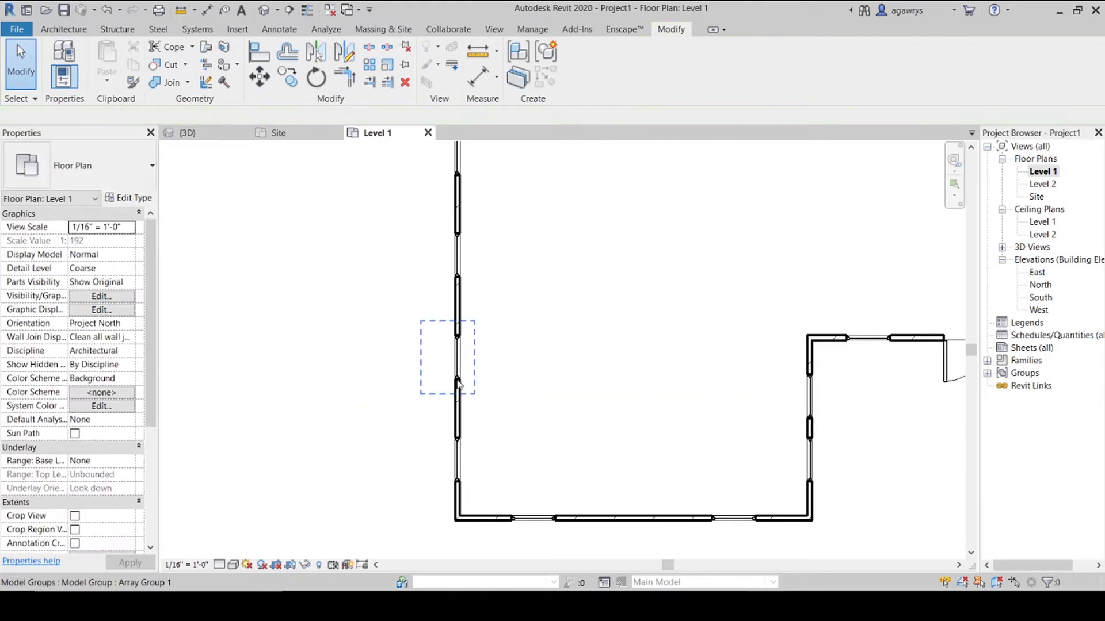
Measure the distance from the northernmost arrayed window's edge to the inside corner at the north end of the west wall.
{"action": "scroll", "coordinate": [492, 322], "scroll_direction": "down", "scroll_amount": 3}
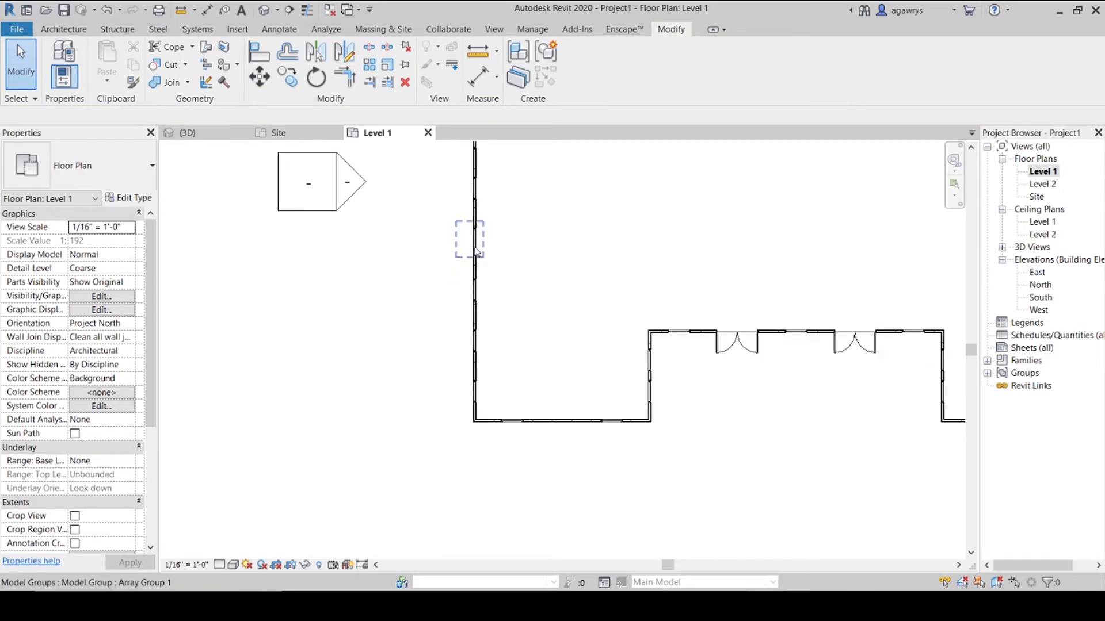
{"action": "middle_click_drag", "start_coordinate": [476, 251], "coordinate": [451, 445]}
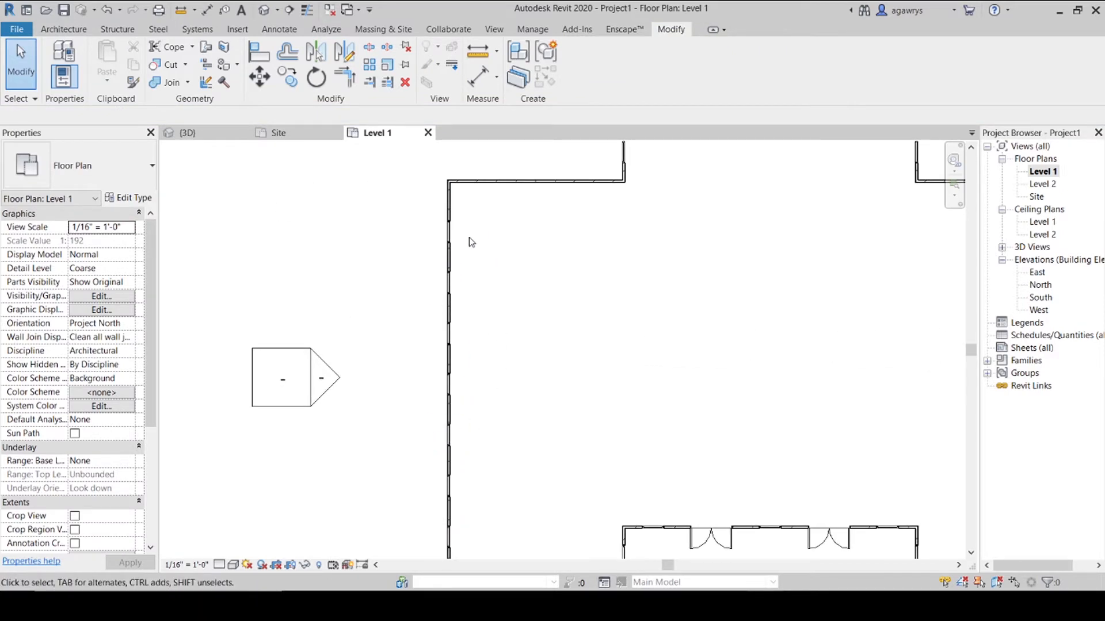
{"action": "middle_click_drag", "start_coordinate": [501, 202], "coordinate": [516, 247]}
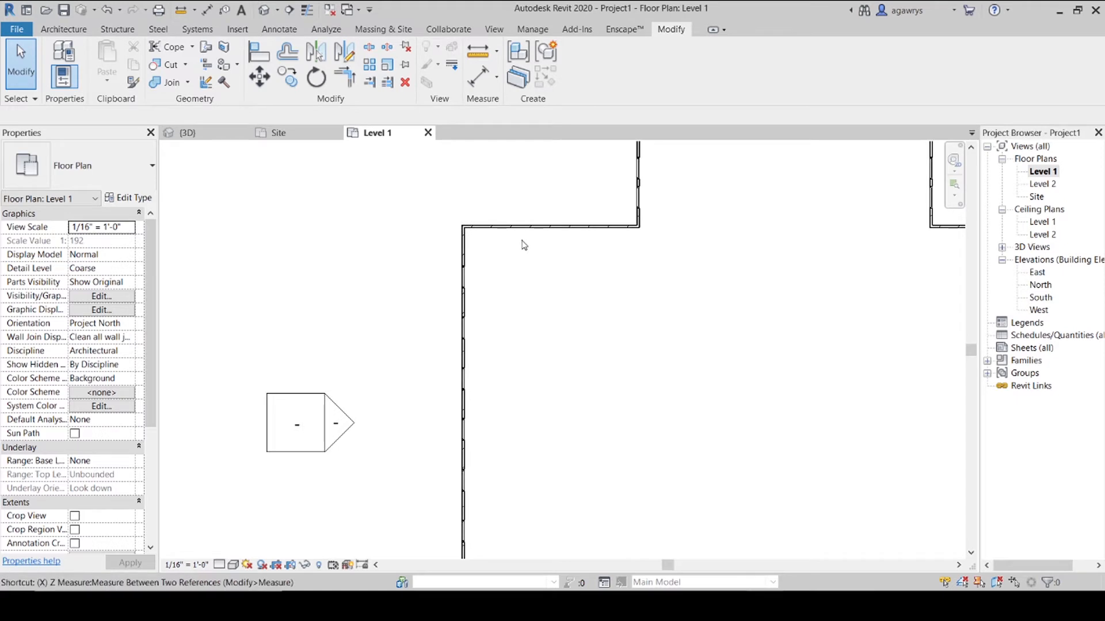
{"action": "scroll", "coordinate": [466, 262], "scroll_direction": "up", "scroll_amount": 4}
{"action": "key", "text": "x"}
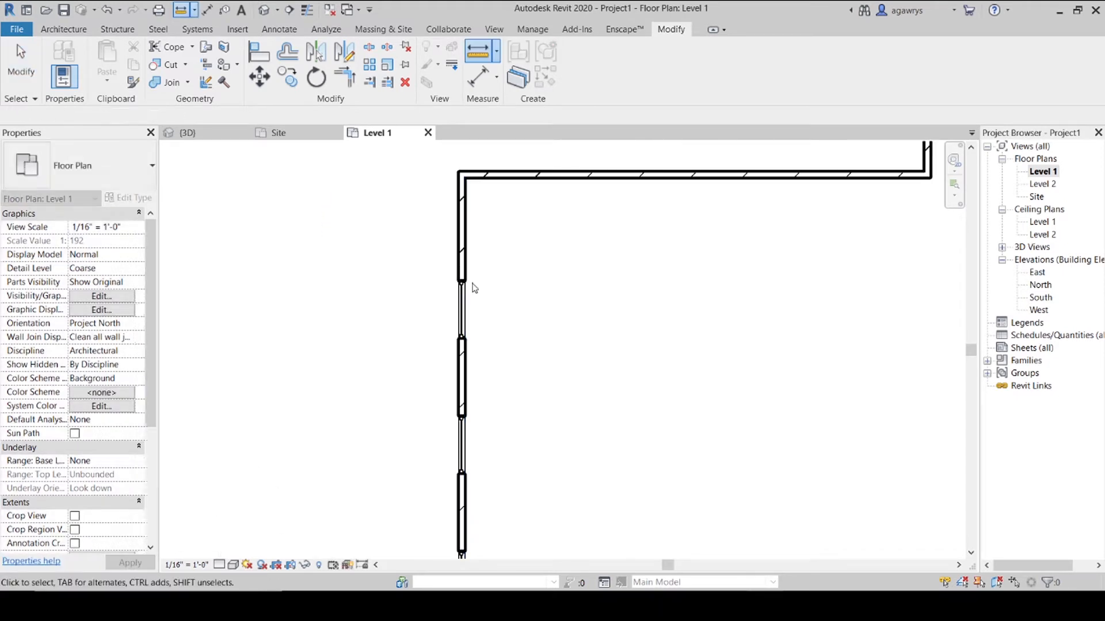
{"action": "left_click", "coordinate": [462, 281]}
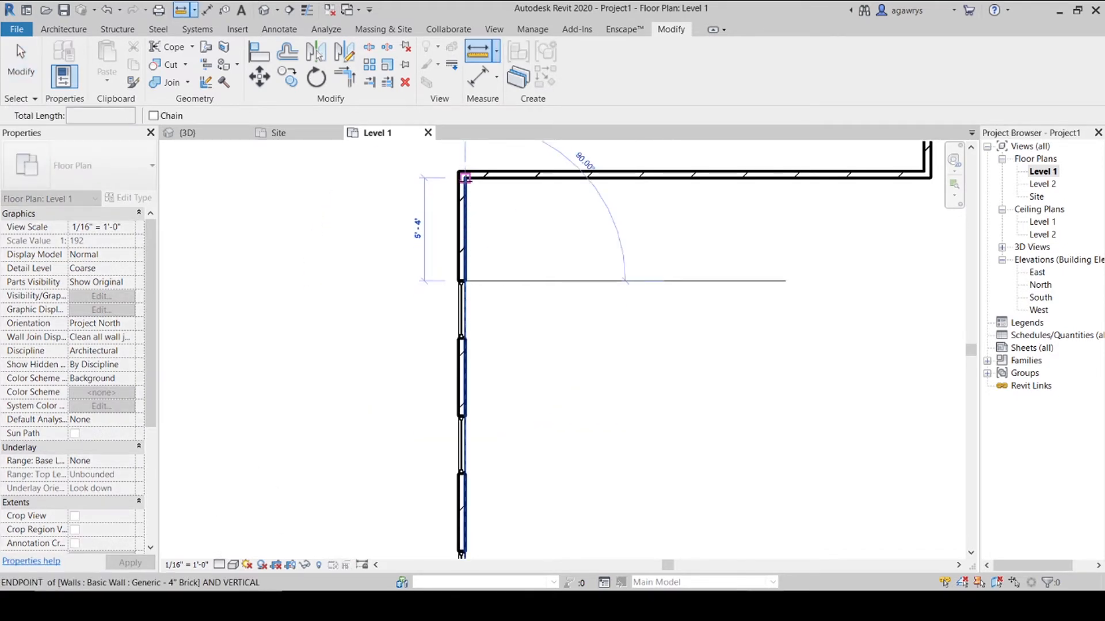
{"action": "key", "text": "Escape"}
{"action": "key", "text": "Escape"}
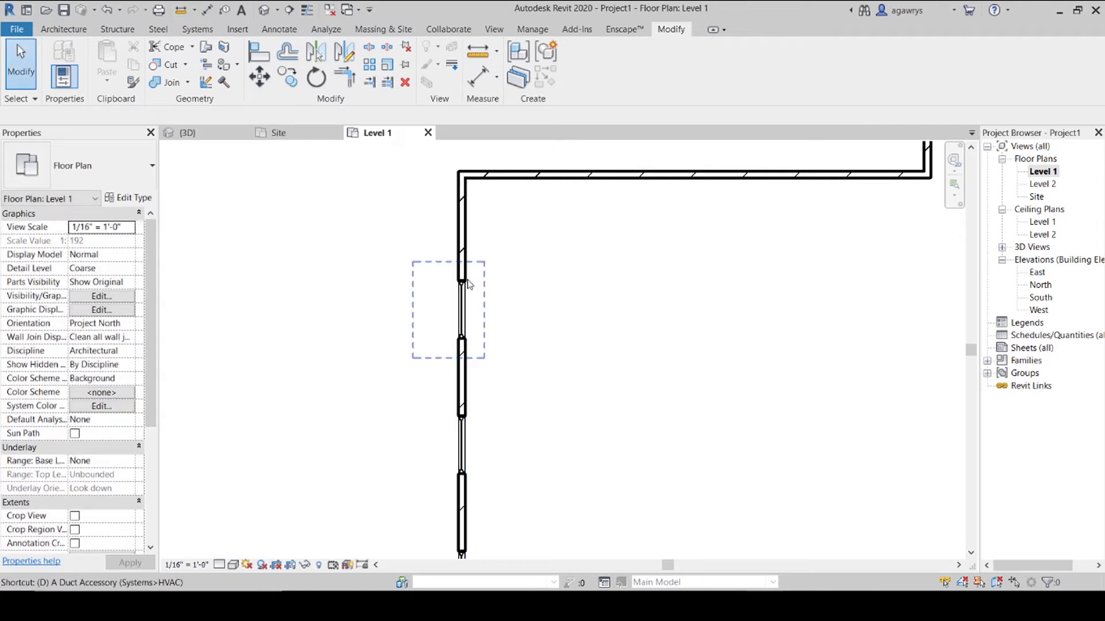
Add an aligned dimension from the north wall's inner face to the near edge of the northernmost arrayed window, placed outside the west wall.
{"action": "key", "text": "d"}
{"action": "key", "text": "i"}
{"action": "left_click", "coordinate": [494, 178]}
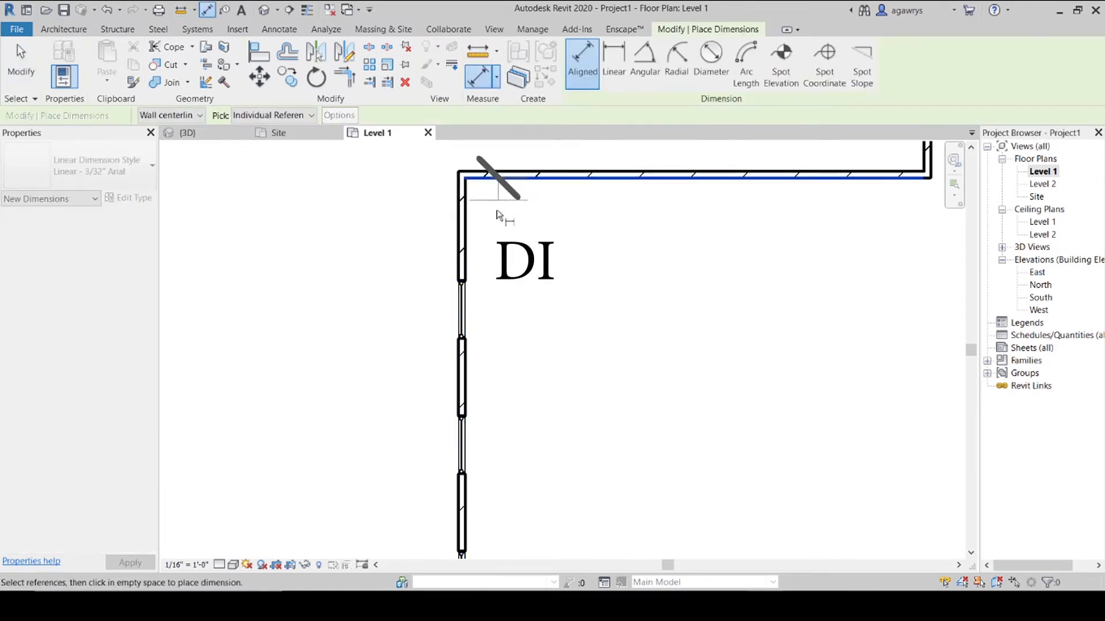
{"action": "left_click", "coordinate": [462, 282]}
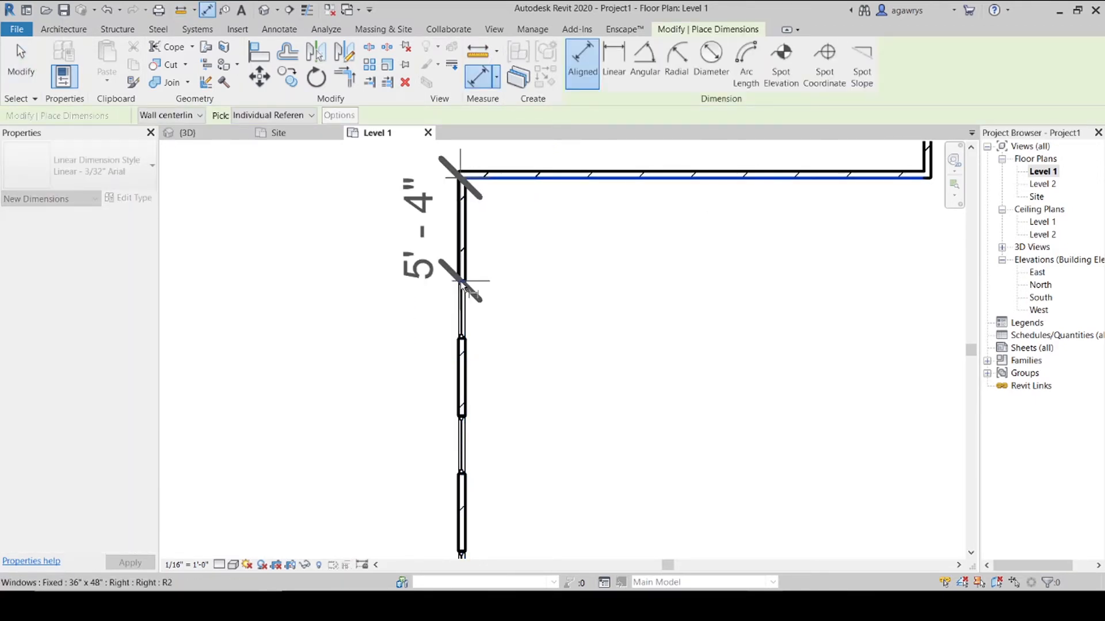
{"action": "left_click", "coordinate": [370, 330]}
{"action": "key", "text": "Escape"}
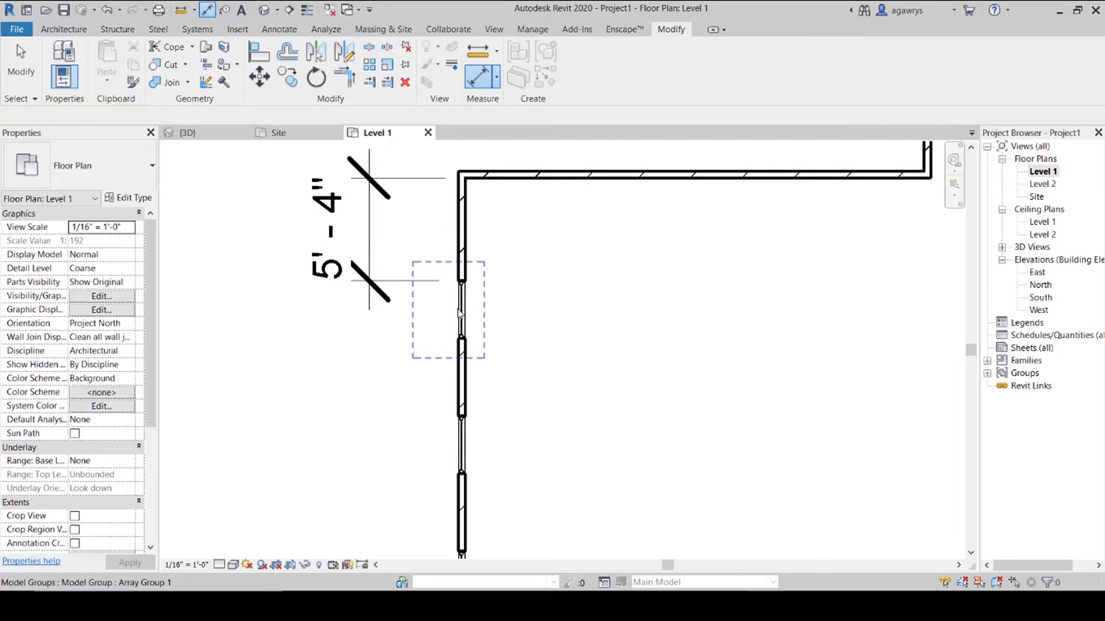
Delete the array relationship that links the west wall window groups, keeping the windows themselves.
{"action": "left_click", "coordinate": [457, 307]}
{"action": "key", "text": "Escape"}
{"action": "left_click", "coordinate": [459, 307]}
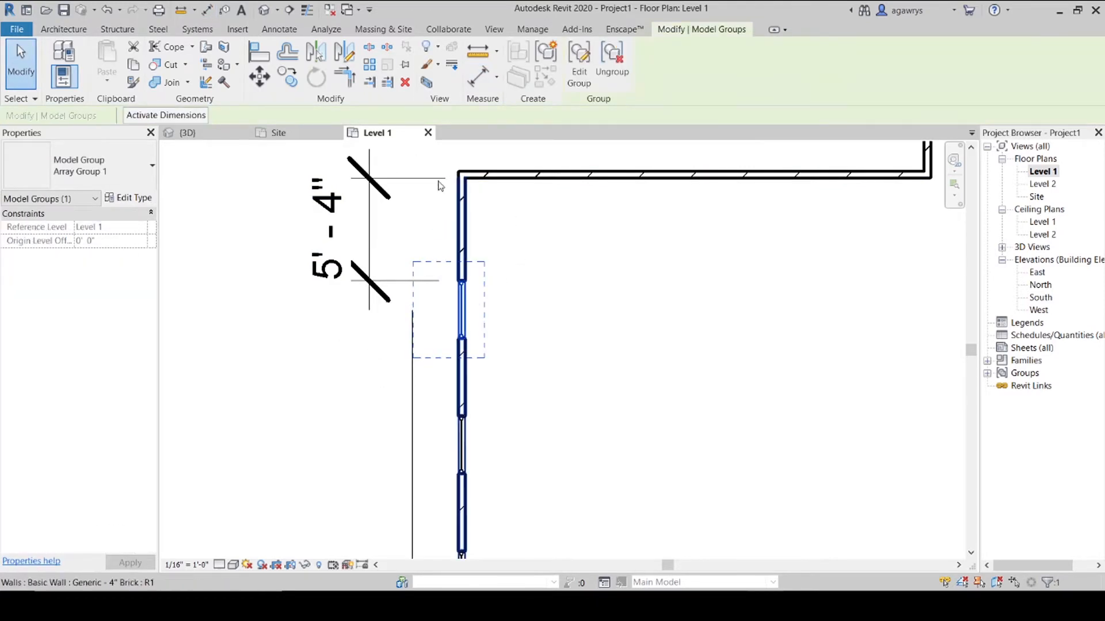
{"action": "scroll", "coordinate": [261, 319], "scroll_direction": "down", "scroll_amount": 2}
{"action": "middle_click_drag", "start_coordinate": [496, 519], "coordinate": [540, 213]}
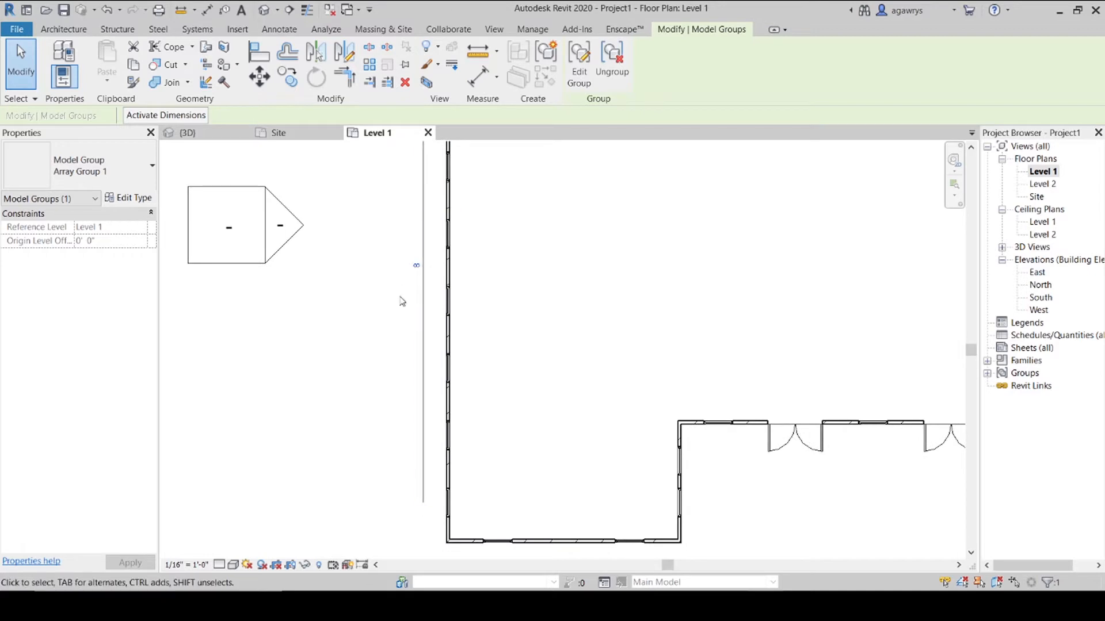
{"action": "right_click", "coordinate": [425, 297]}
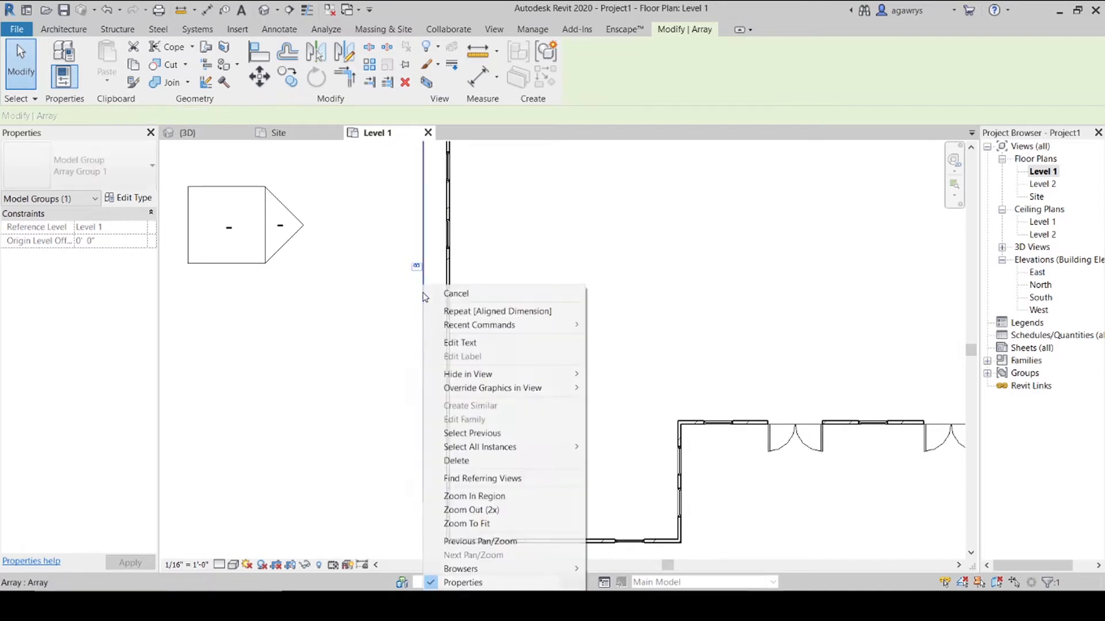
{"action": "left_click", "coordinate": [423, 290]}
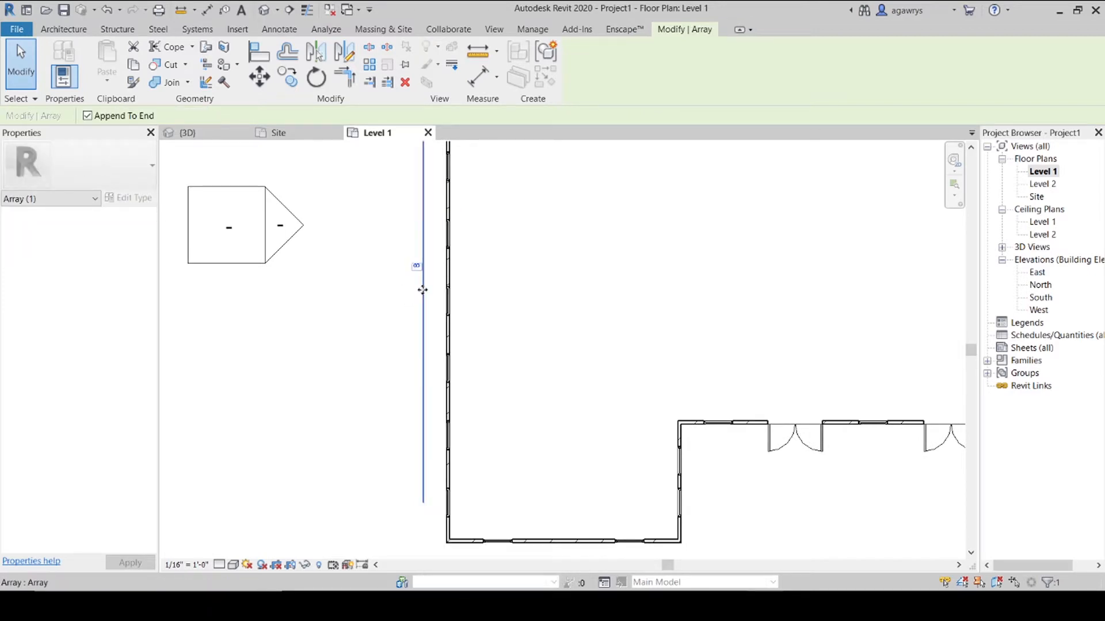
{"action": "key", "text": "Delete"}
Ungroup the northernmost window in the long west wall.
{"action": "middle_click_drag", "start_coordinate": [445, 227], "coordinate": [440, 453]}
{"action": "left_click", "coordinate": [444, 264]}
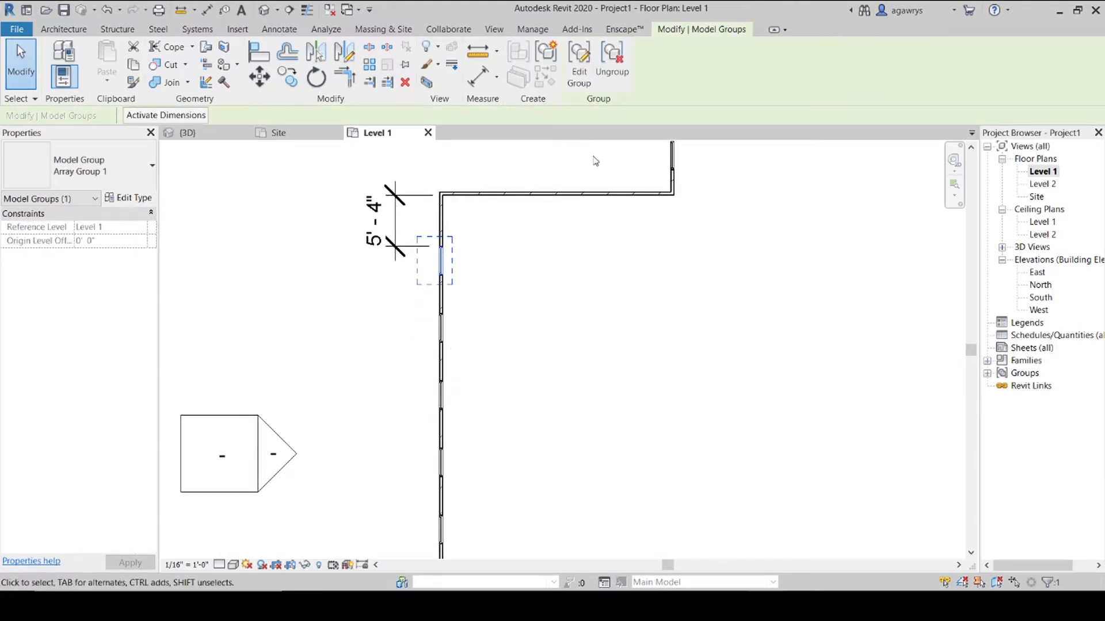
{"action": "left_click", "coordinate": [612, 57]}
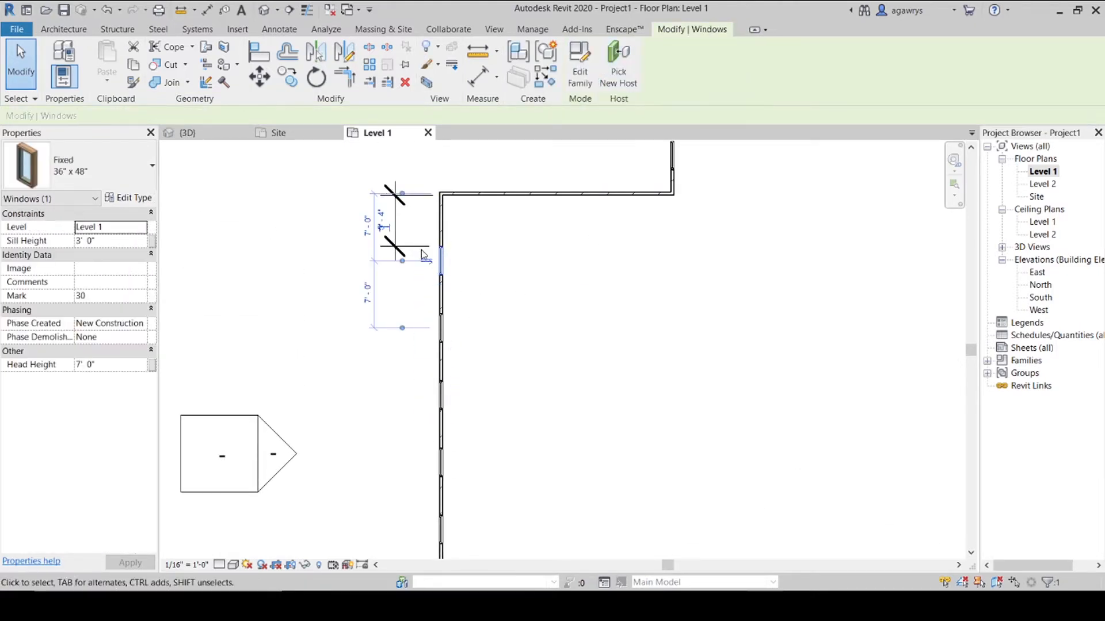
Set the dimension between the north wall's inner face and the northernmost west wall window to 4'-0" and delete that dimension.
{"action": "scroll", "coordinate": [382, 224], "scroll_direction": "up", "scroll_amount": 4}
{"action": "left_click", "coordinate": [541, 304]}
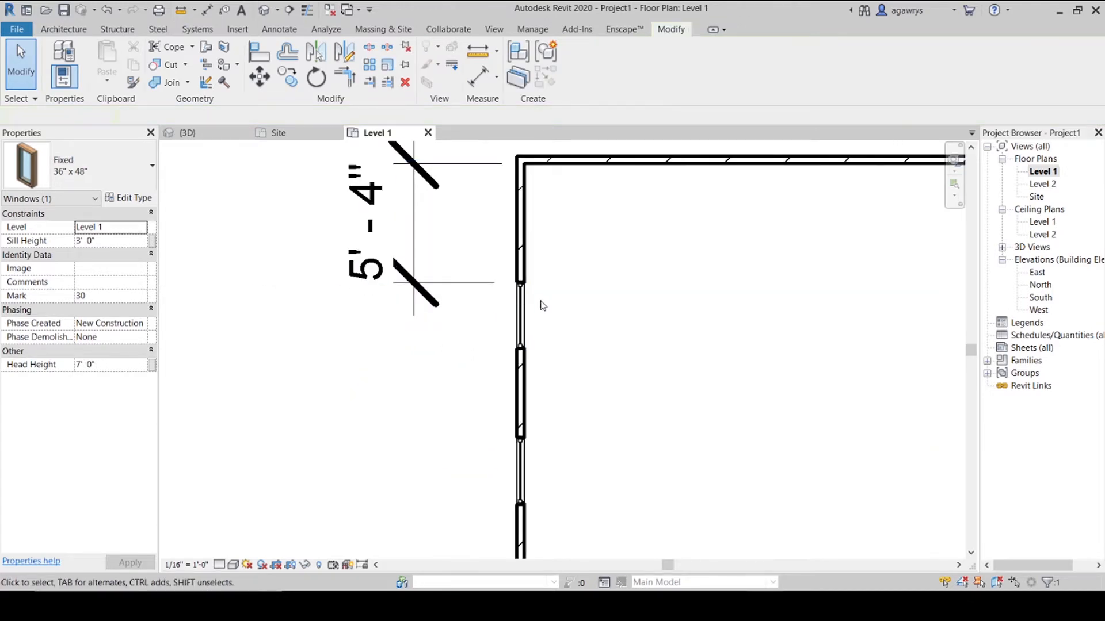
{"action": "left_click", "coordinate": [520, 310]}
{"action": "left_click", "coordinate": [395, 220]}
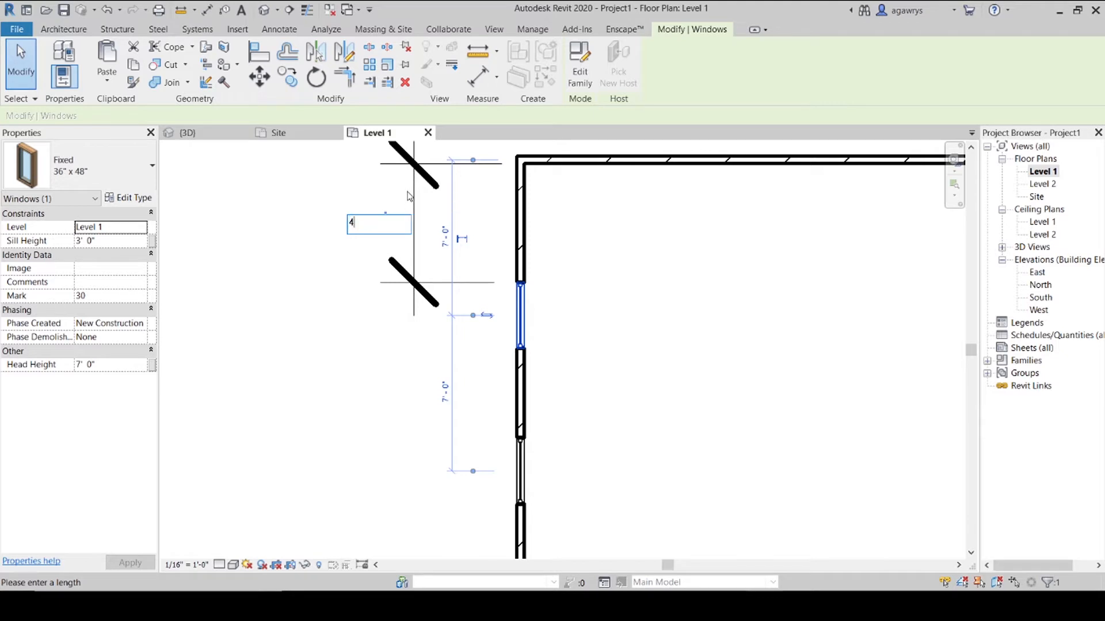
{"action": "key", "text": "Return"}
{"action": "key", "text": "Escape"}
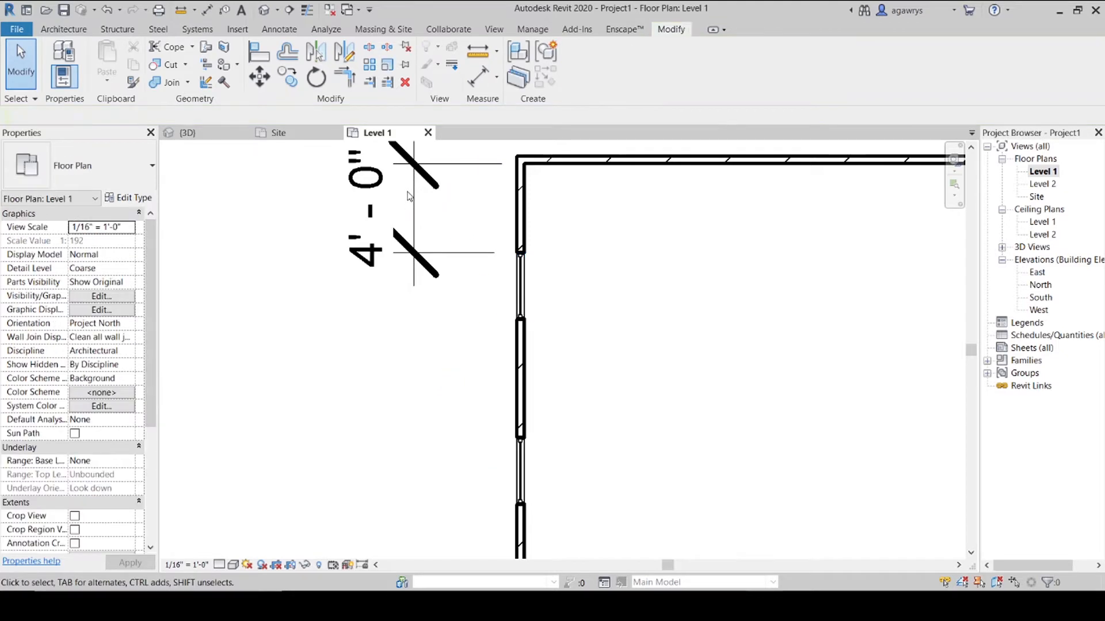
{"action": "left_click", "coordinate": [411, 201]}
{"action": "key", "text": "Delete"}
Add a continuous aligned dimension string through the centers of the seven northern west wall windows, excluding the southernmost, placed outside the wall.
{"action": "scroll", "coordinate": [385, 282], "scroll_direction": "down", "scroll_amount": 5}
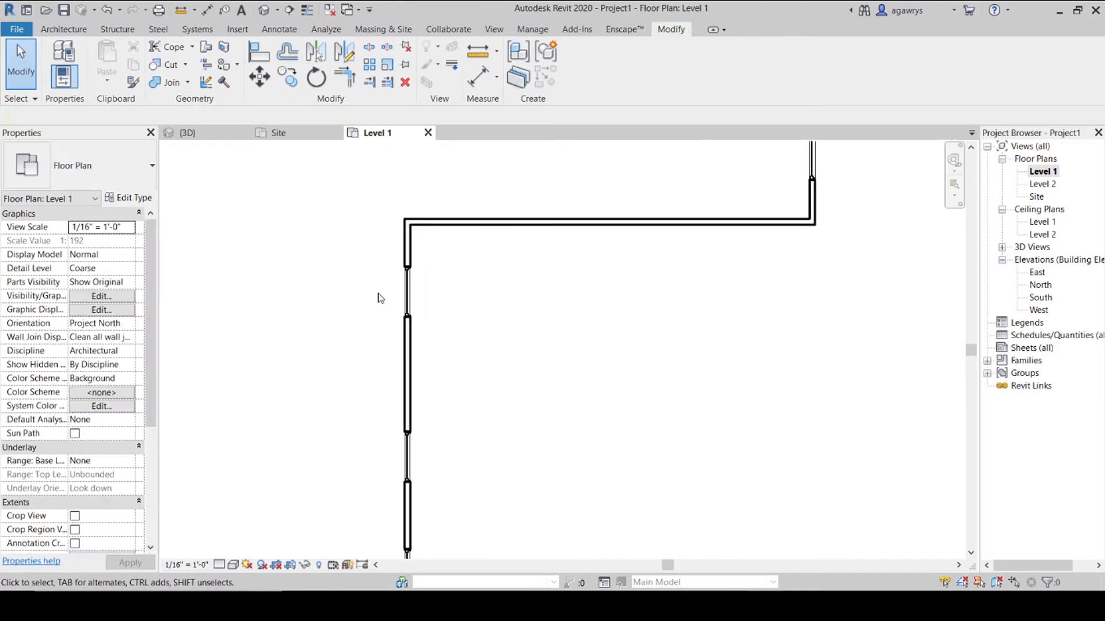
{"action": "middle_click_drag", "start_coordinate": [530, 453], "coordinate": [581, 282]}
{"action": "scroll", "coordinate": [535, 375], "scroll_direction": "up", "scroll_amount": 3}
{"action": "key", "text": "i"}
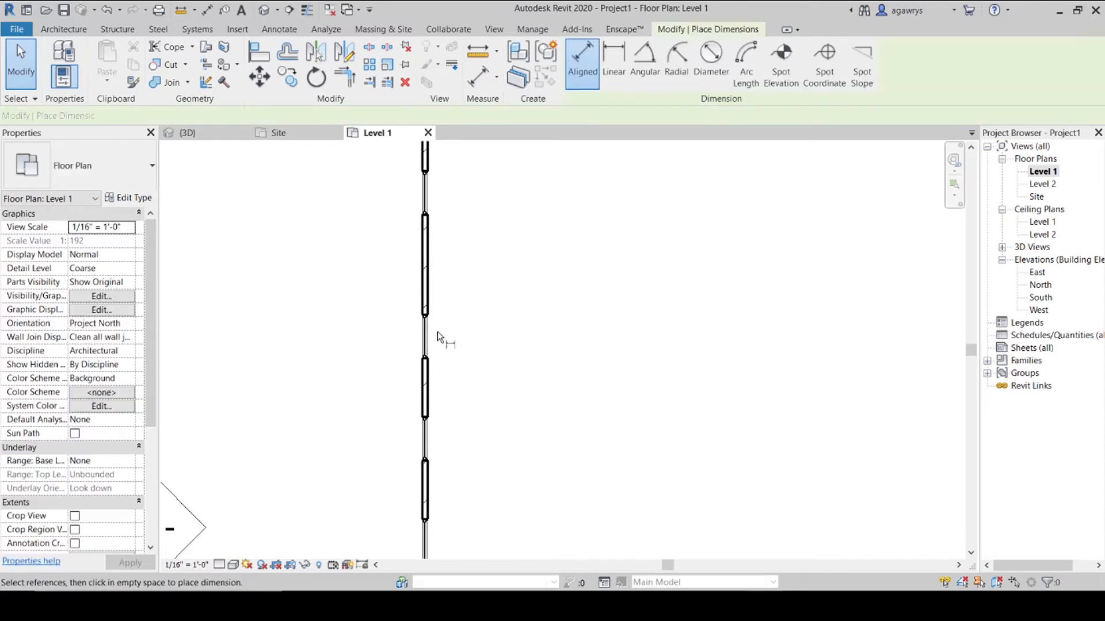
{"action": "left_click", "coordinate": [426, 192]}
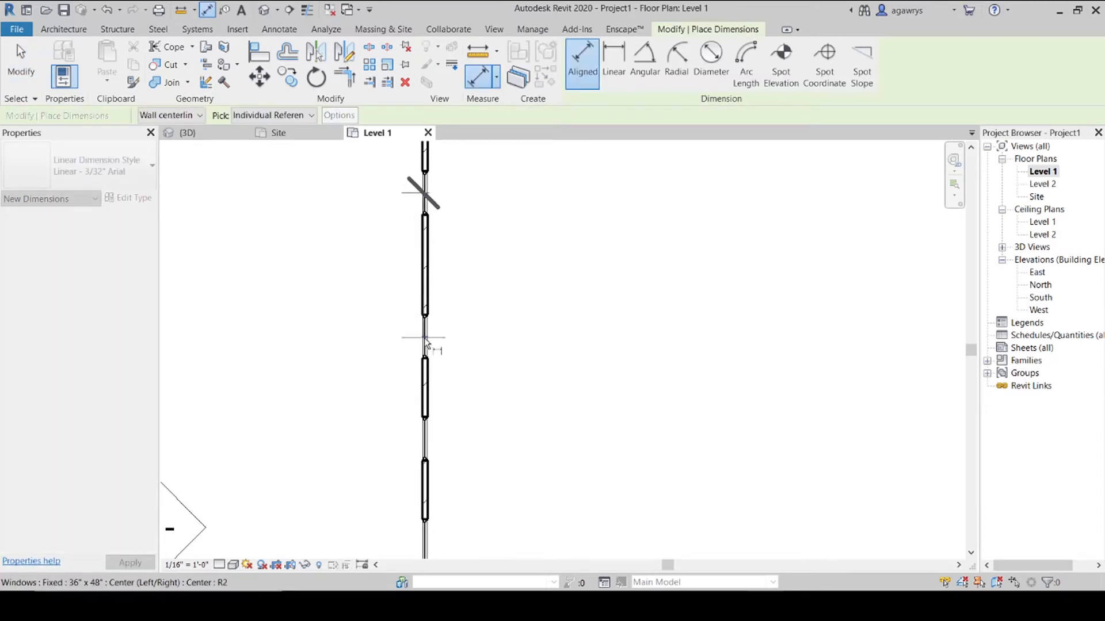
{"action": "left_click", "coordinate": [425, 336]}
{"action": "middle_click_drag", "start_coordinate": [393, 462], "coordinate": [387, 298]}
{"action": "left_click", "coordinate": [420, 378]}
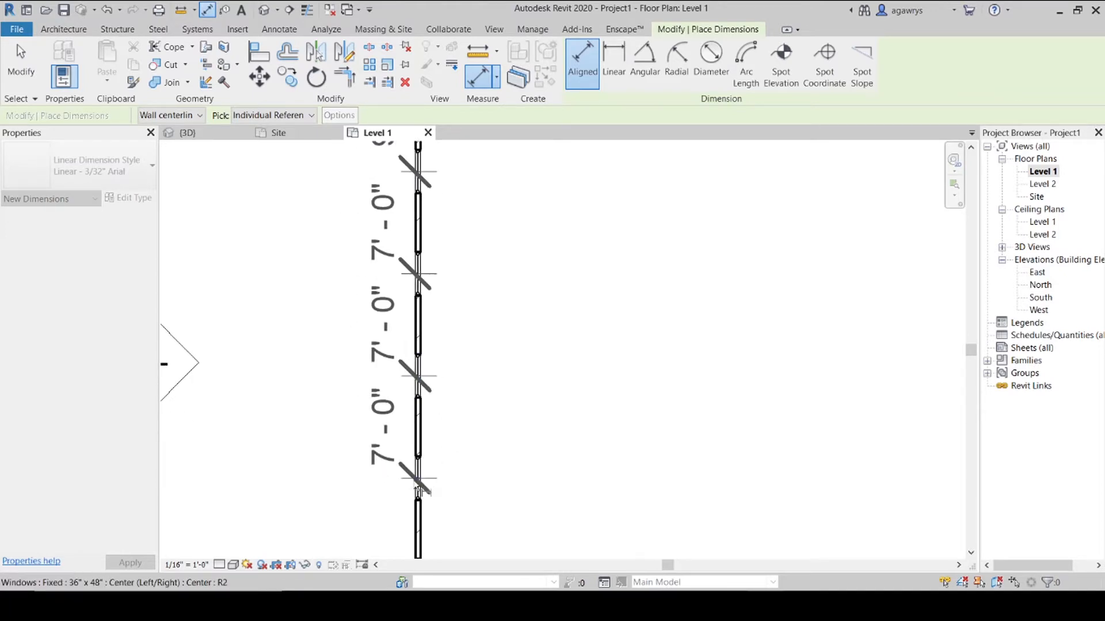
{"action": "middle_click_drag", "start_coordinate": [420, 482], "coordinate": [439, 373]}
{"action": "left_click", "coordinate": [440, 375]}
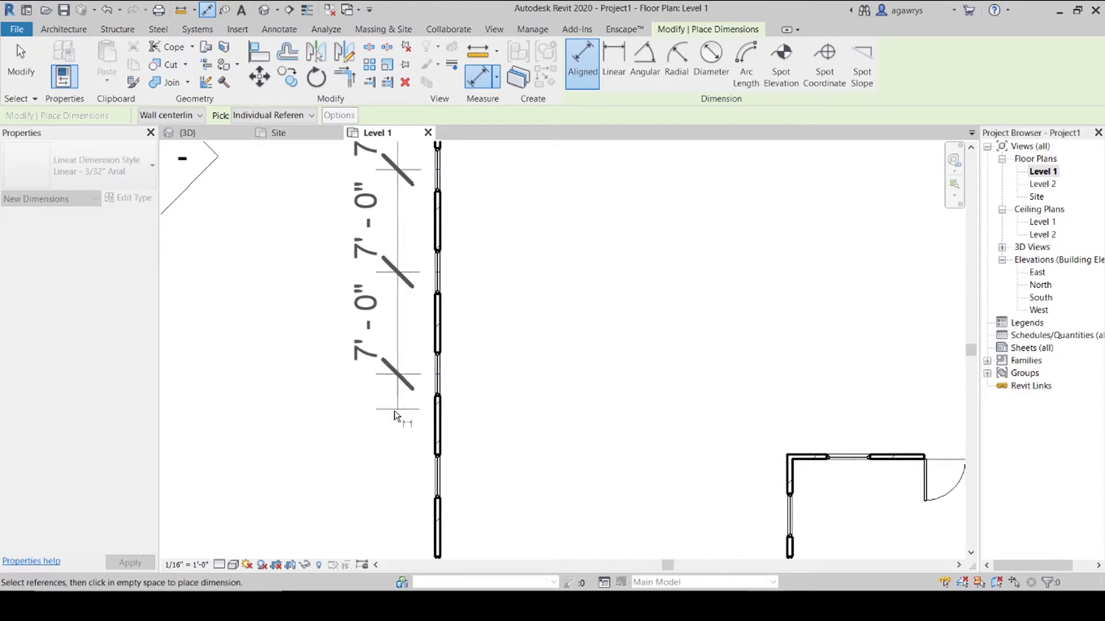
{"action": "middle_click_drag", "start_coordinate": [394, 409], "coordinate": [410, 253]}
{"action": "left_click", "coordinate": [451, 322]}
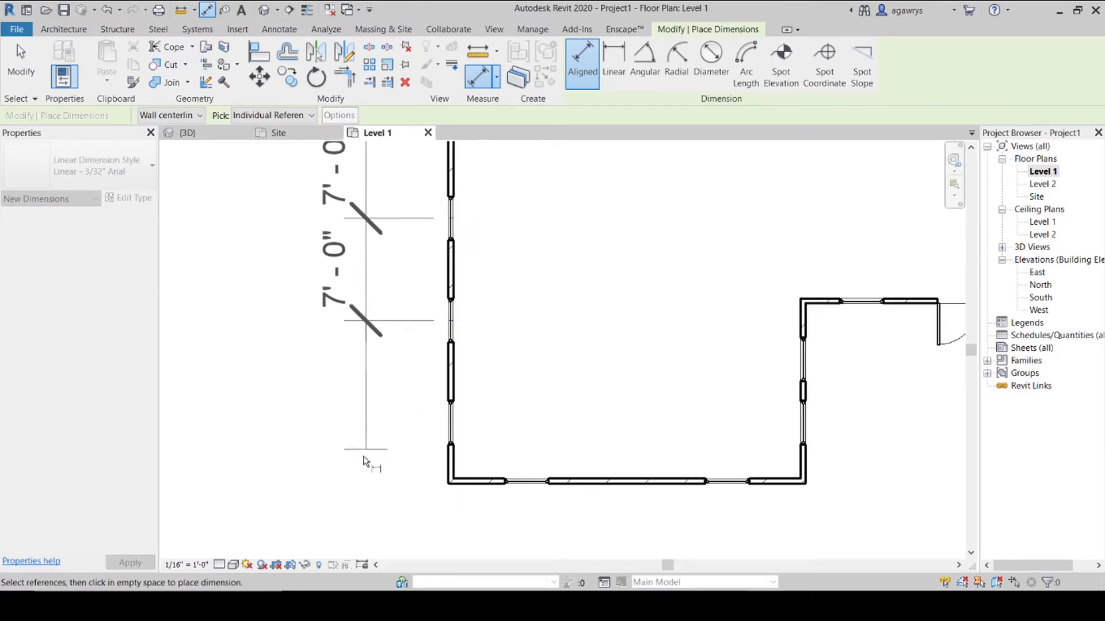
{"action": "left_click", "coordinate": [365, 459]}
Apply the equality constraint to the west wall window dimension string to space those windows evenly.
{"action": "key", "text": "Escape"}
{"action": "key", "text": "Escape"}
{"action": "scroll", "coordinate": [368, 441], "scroll_direction": "down", "scroll_amount": 2}
{"action": "middle_click_drag", "start_coordinate": [368, 440], "coordinate": [453, 488]}
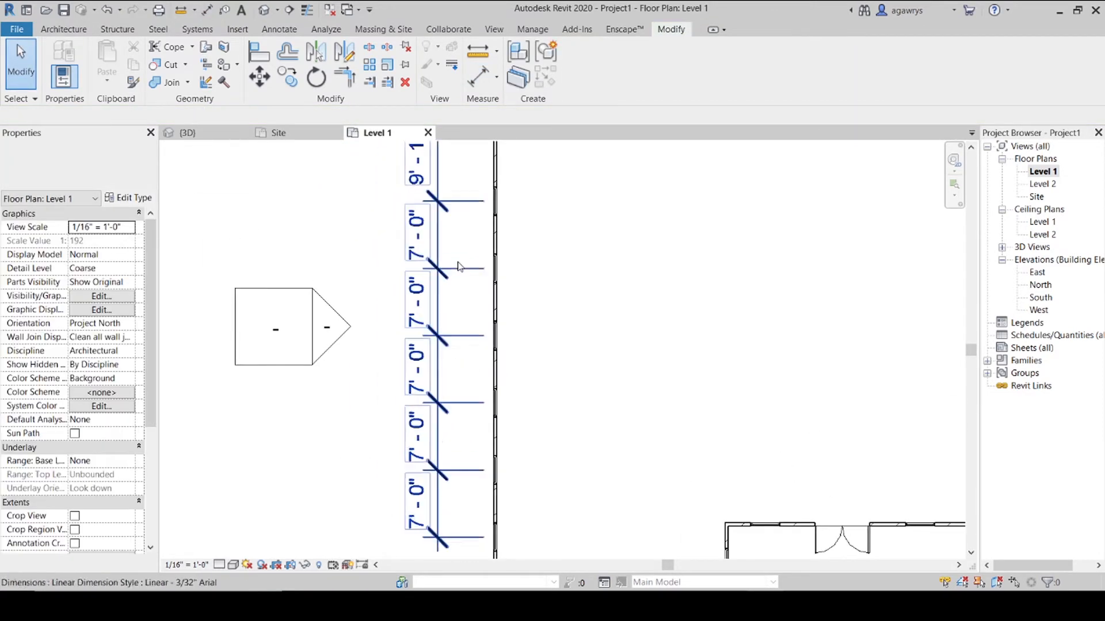
{"action": "scroll", "coordinate": [459, 256], "scroll_direction": "down", "scroll_amount": 2}
{"action": "left_click", "coordinate": [451, 238]}
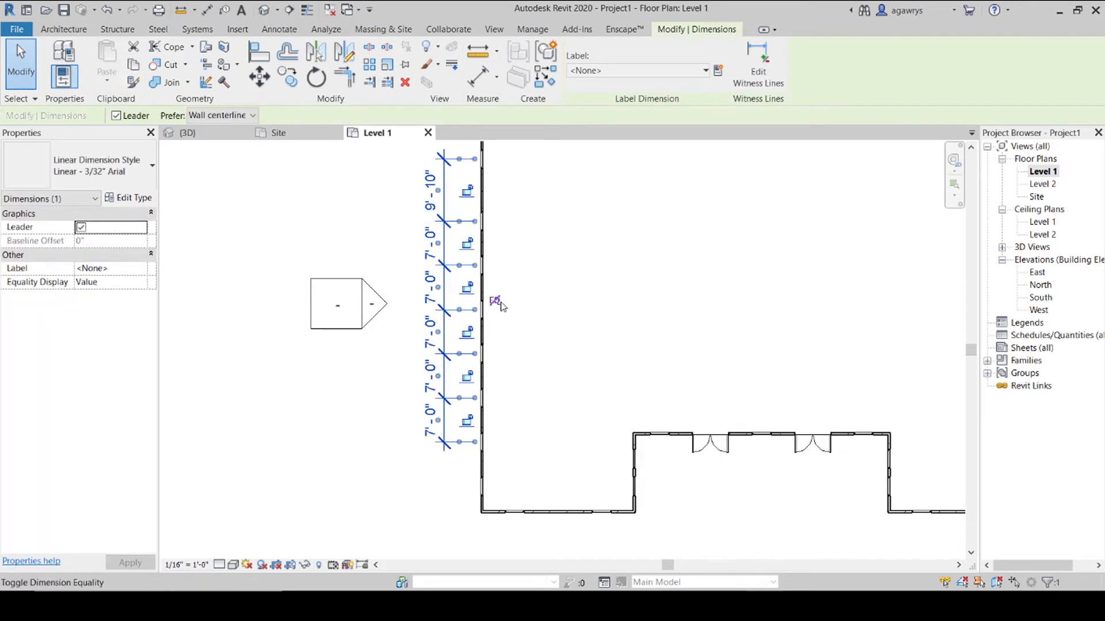
{"action": "left_click", "coordinate": [494, 301]}
Measure from the northernmost west wall window's center toward the inside corner at the wall's north end.
{"action": "middle_click_drag", "start_coordinate": [567, 259], "coordinate": [577, 435]}
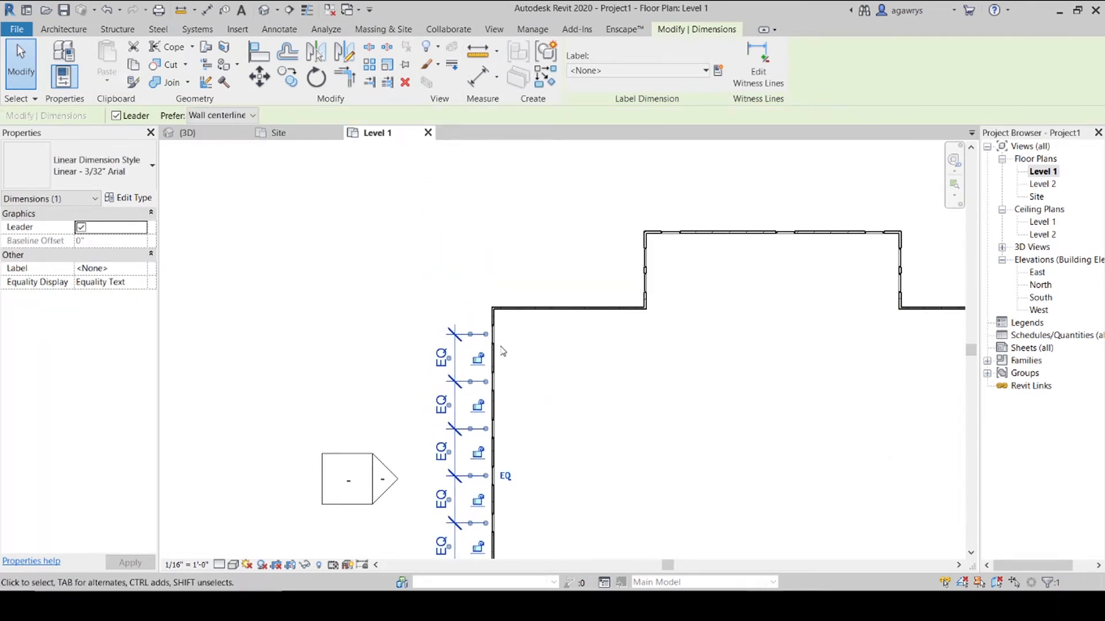
{"action": "scroll", "coordinate": [503, 351], "scroll_direction": "up", "scroll_amount": 3}
{"action": "left_click", "coordinate": [524, 347]}
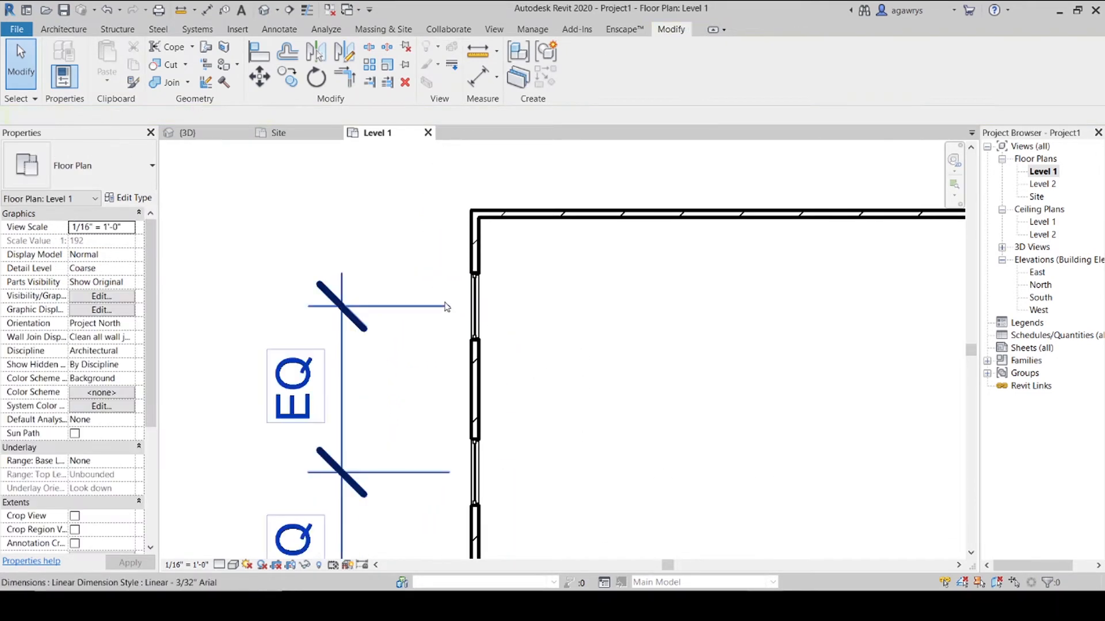
{"action": "key", "text": "z"}
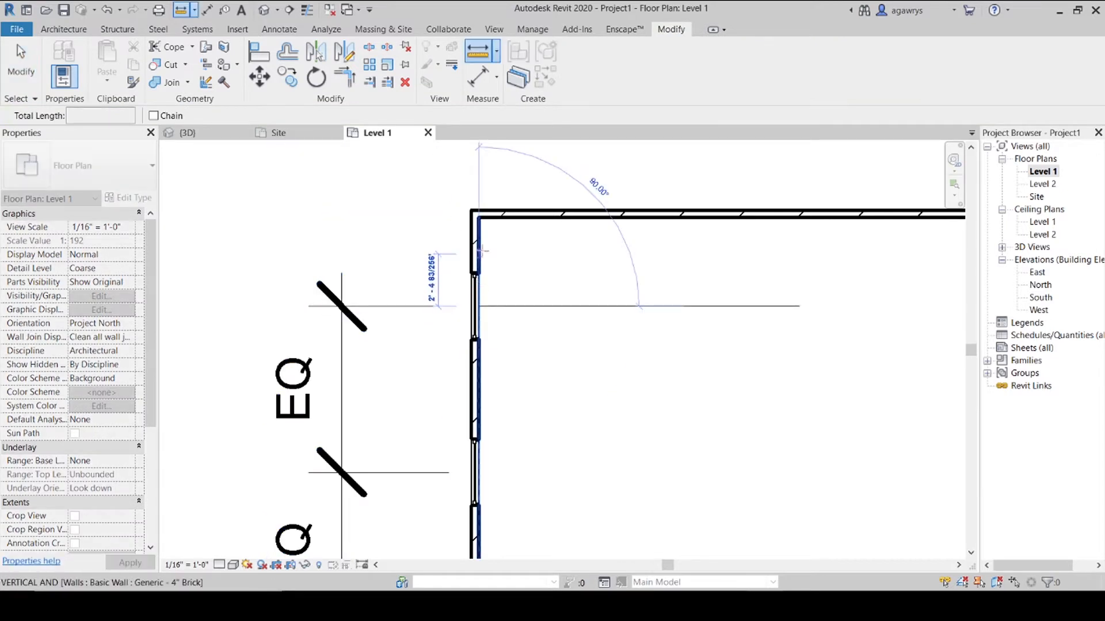
{"action": "key", "text": "Escape"}
{"action": "key", "text": "Escape"}
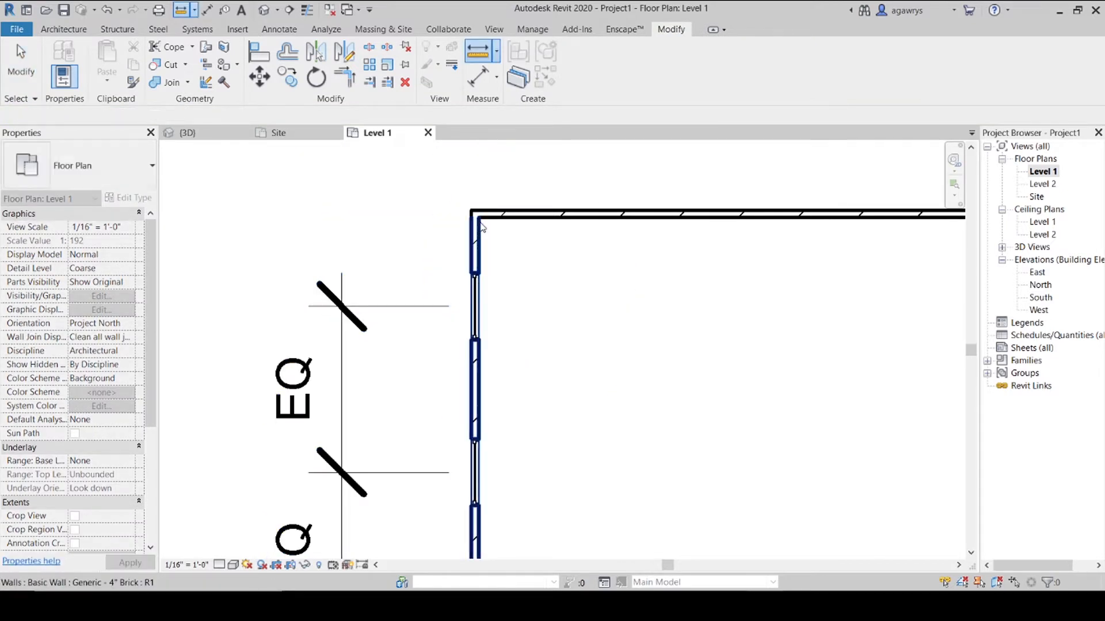
Measure the distance from the southernmost west wall window's center to the inside southwest corner.
{"action": "scroll", "coordinate": [480, 224], "scroll_direction": "down", "scroll_amount": 3}
{"action": "middle_click_drag", "start_coordinate": [590, 484], "coordinate": [596, 256]}
{"action": "middle_click_drag", "start_coordinate": [587, 377], "coordinate": [585, 359]}
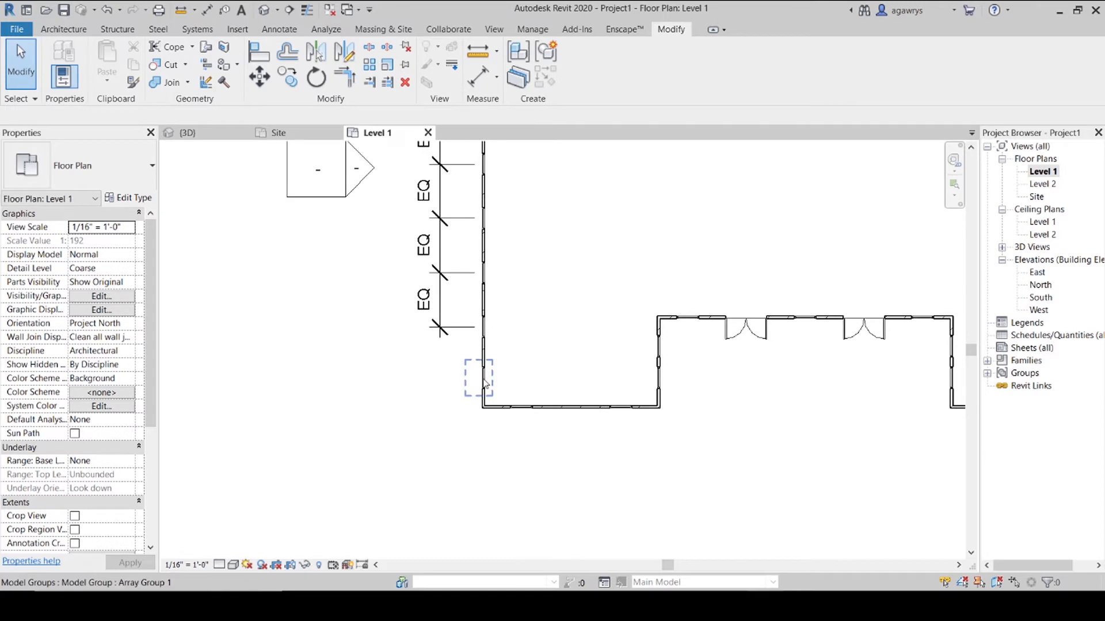
{"action": "scroll", "coordinate": [513, 370], "scroll_direction": "up", "scroll_amount": 3}
{"action": "middle_click_drag", "start_coordinate": [497, 381], "coordinate": [525, 352]}
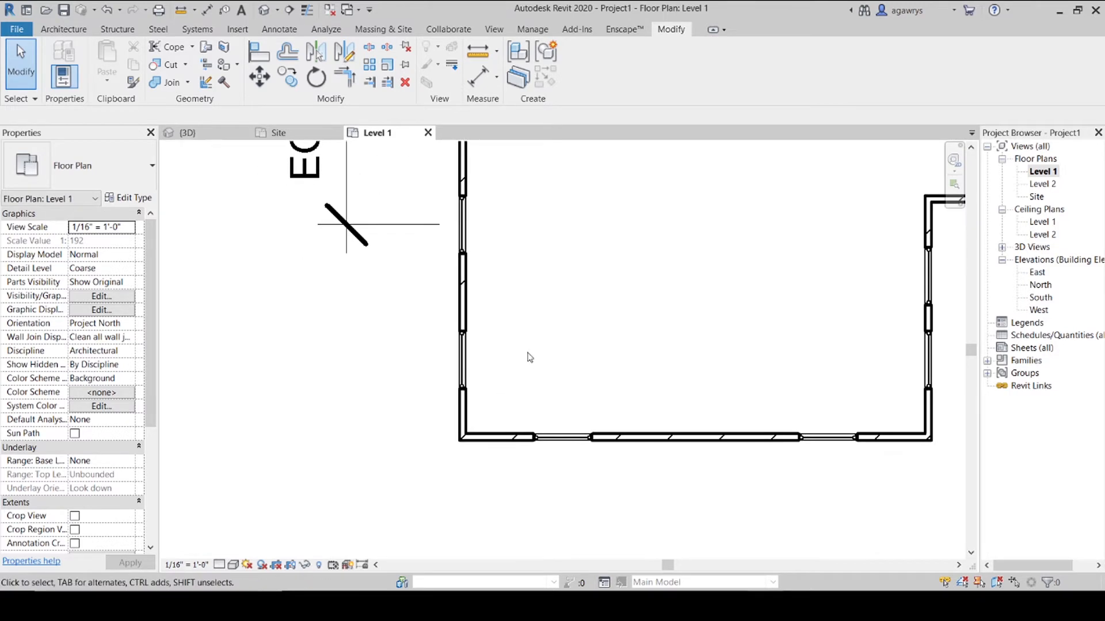
{"action": "key", "text": "z"}
{"action": "left_click", "coordinate": [465, 388]}
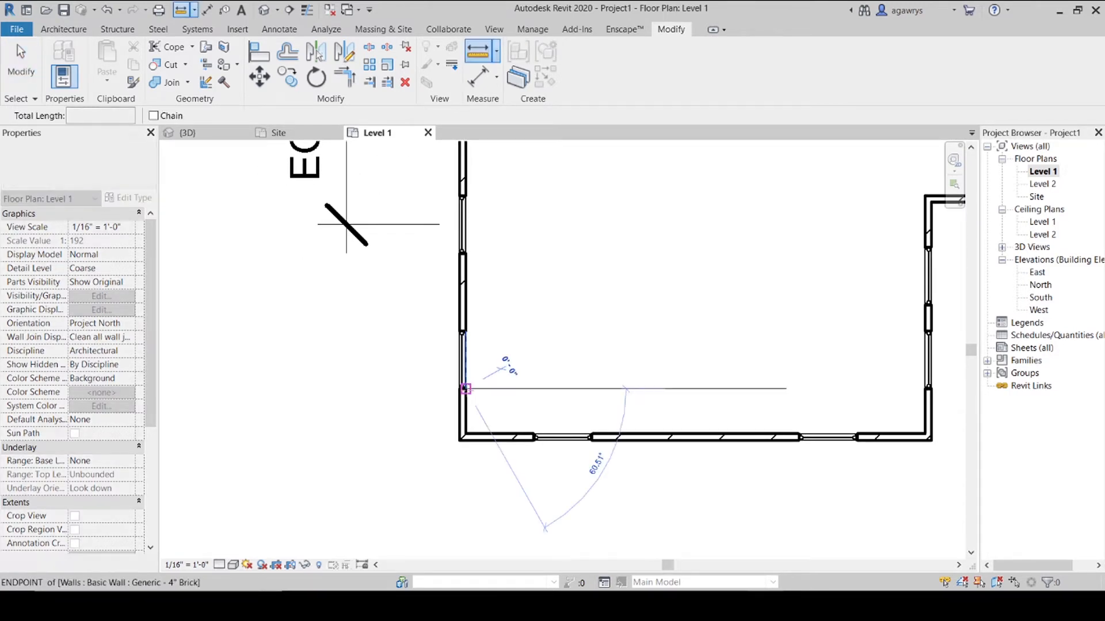
{"action": "key", "text": "Escape"}
{"action": "key", "text": "Escape"}
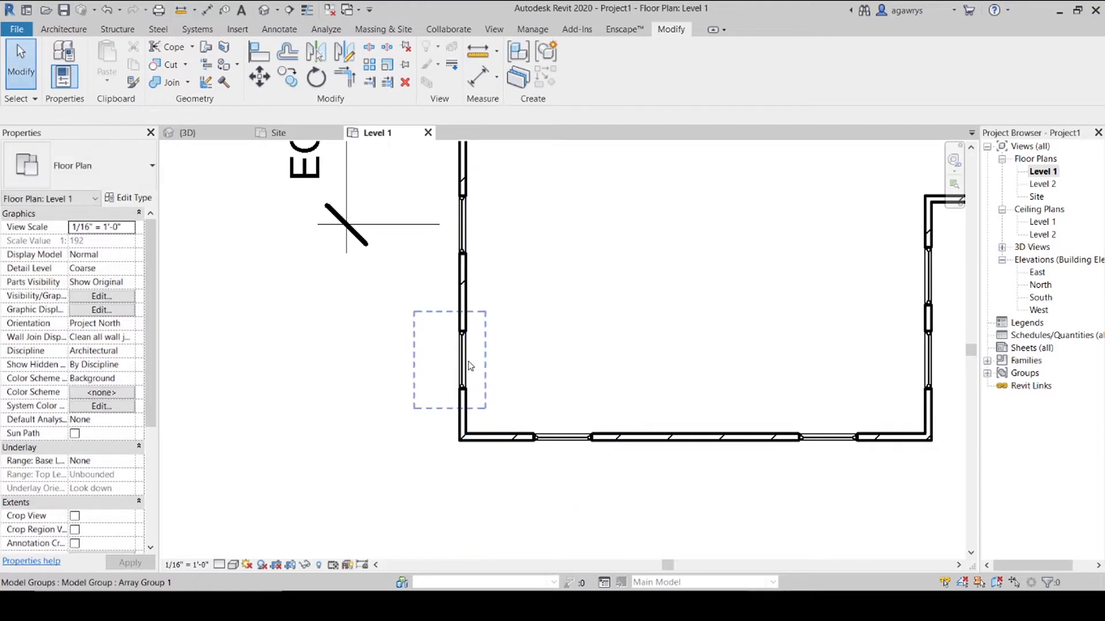
{"action": "key", "text": "Return"}
{"action": "left_click", "coordinate": [466, 360]}
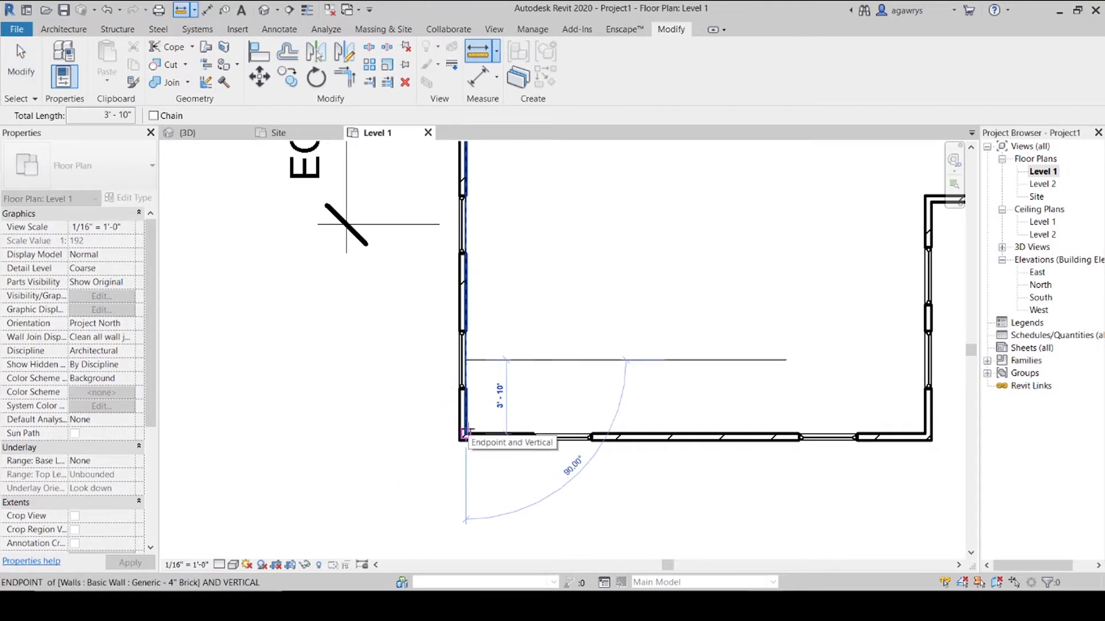
{"action": "key", "text": "Escape"}
{"action": "key", "text": "Escape"}
Delete the equal-spacing dimension string outside the west wall and unconstrain the windows.
{"action": "scroll", "coordinate": [501, 351], "scroll_direction": "down", "scroll_amount": 1}
{"action": "scroll", "coordinate": [362, 309], "scroll_direction": "down", "scroll_amount": 1}
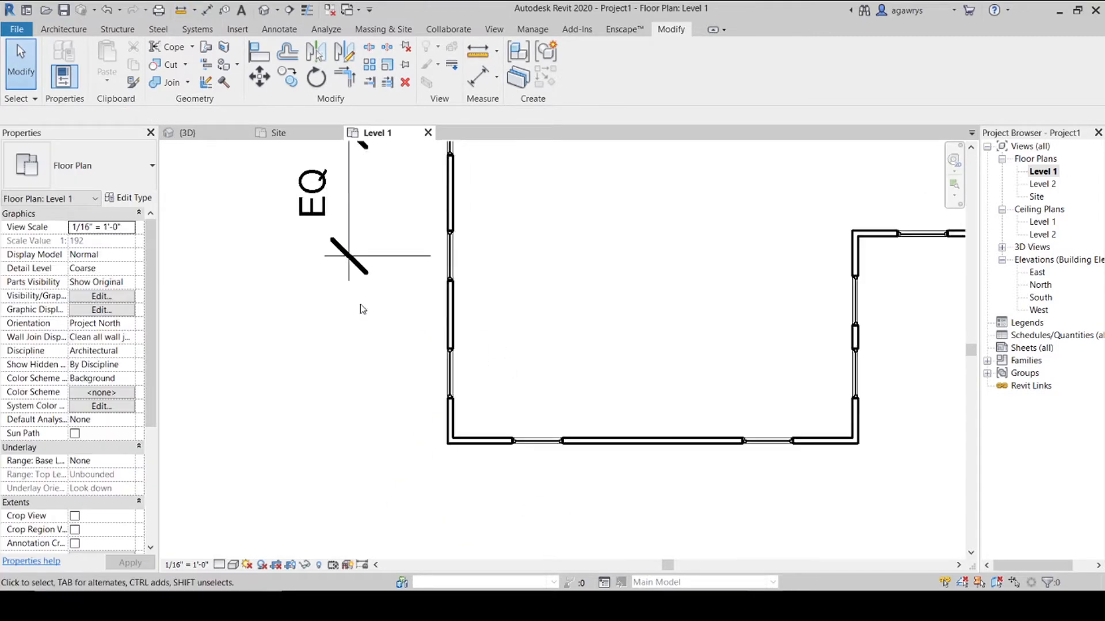
{"action": "scroll", "coordinate": [363, 309], "scroll_direction": "down", "scroll_amount": 1}
{"action": "middle_click_drag", "start_coordinate": [403, 337], "coordinate": [482, 456]}
{"action": "scroll", "coordinate": [498, 331], "scroll_direction": "down", "scroll_amount": 2}
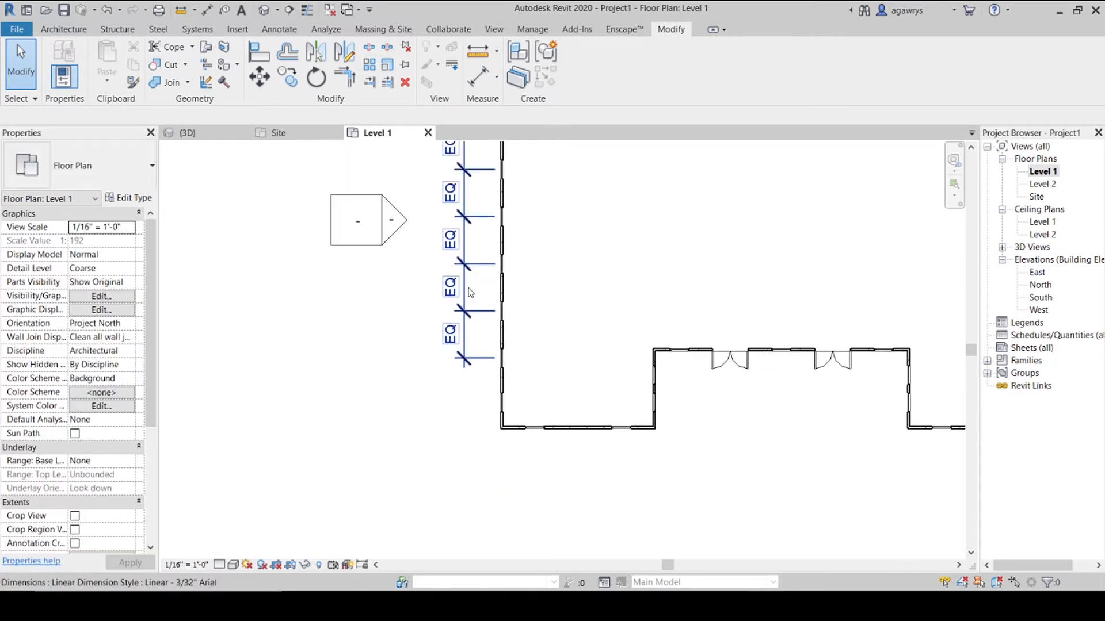
{"action": "left_click", "coordinate": [470, 292]}
{"action": "key", "text": "Delete"}
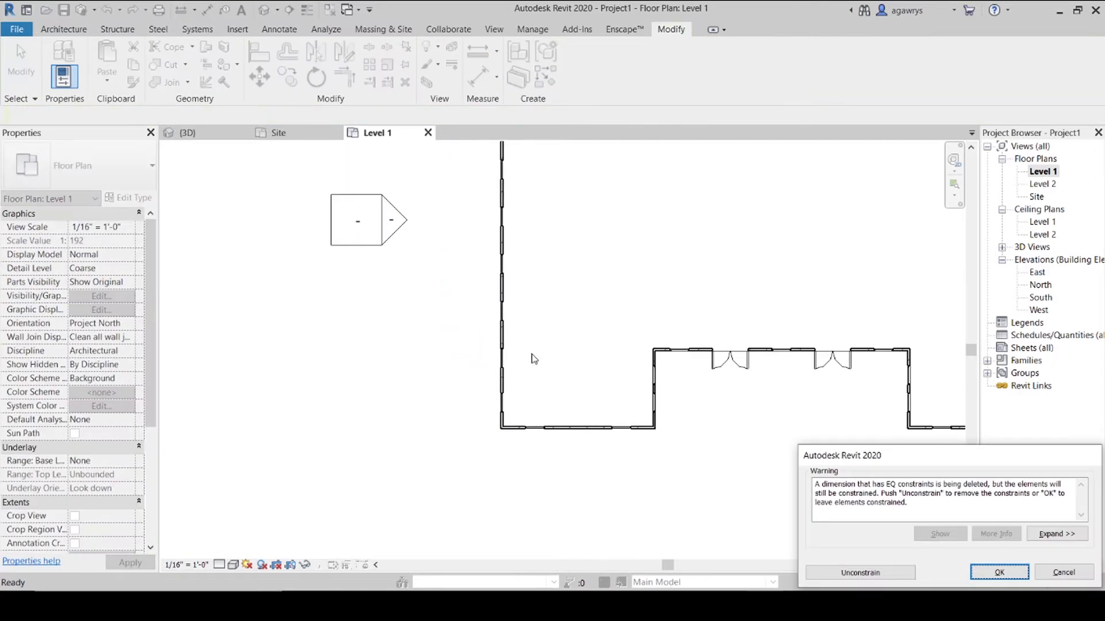
{"action": "left_click", "coordinate": [892, 567]}
Ungroup the two southernmost windows in the long west wall.
{"action": "scroll", "coordinate": [629, 481], "scroll_direction": "up", "scroll_amount": 4}
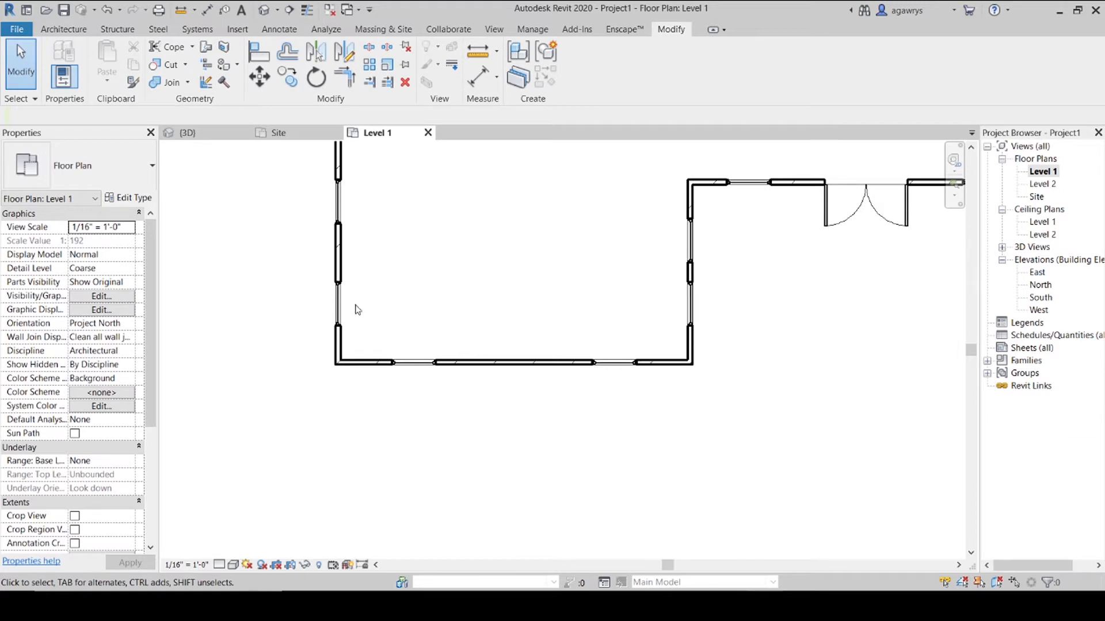
{"action": "scroll", "coordinate": [342, 316], "scroll_direction": "up", "scroll_amount": 1}
{"action": "left_click", "coordinate": [342, 314]}
{"action": "left_click", "coordinate": [611, 65]}
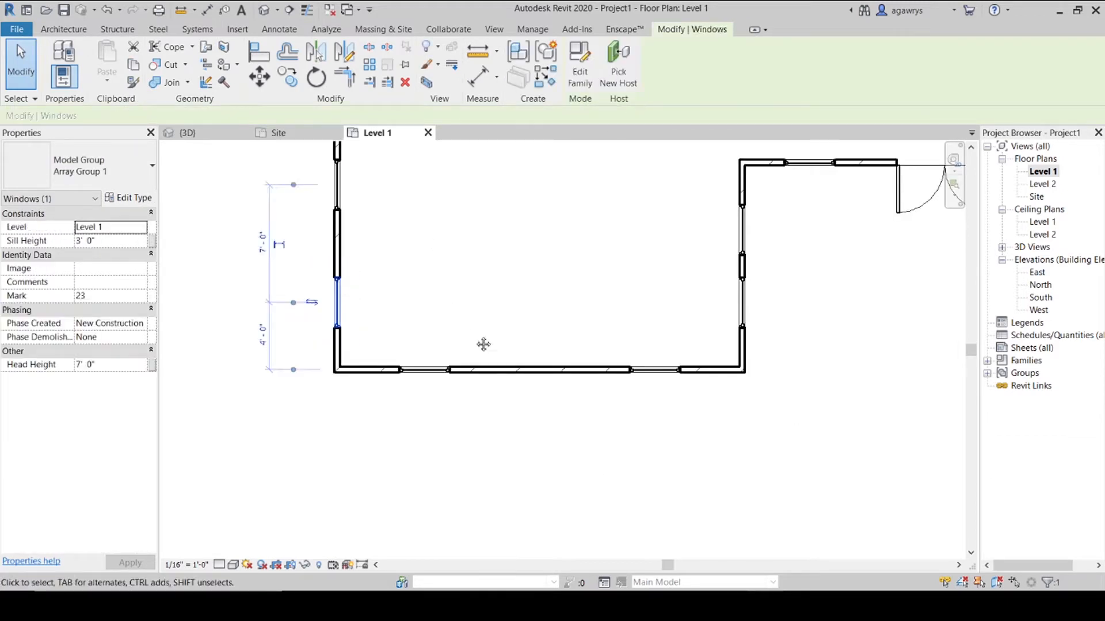
{"action": "middle_click_drag", "start_coordinate": [483, 344], "coordinate": [619, 462]}
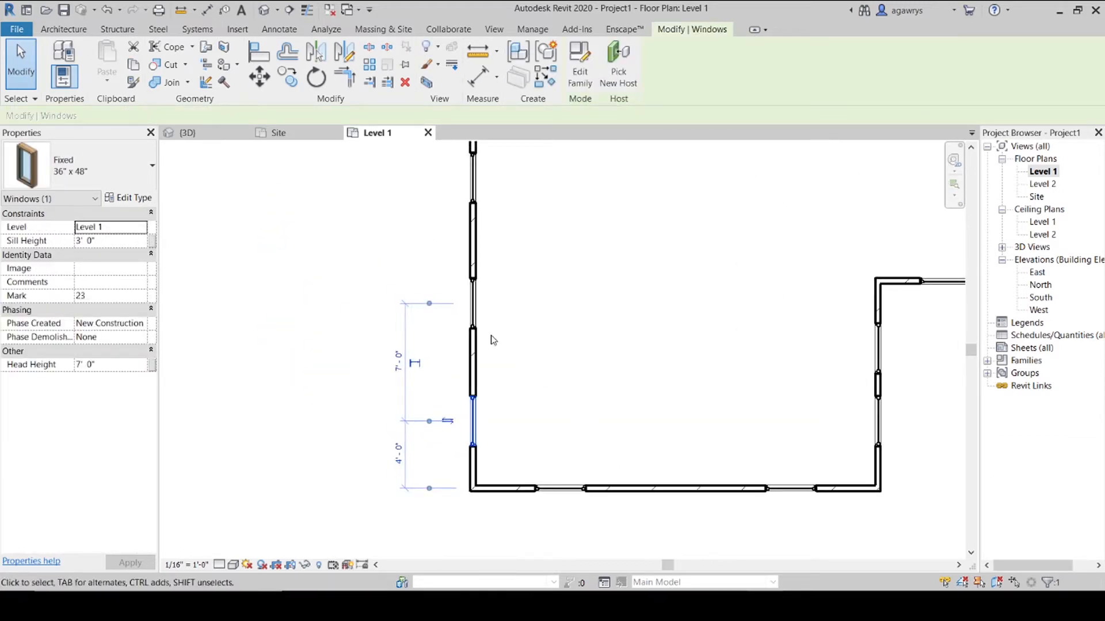
{"action": "left_click", "coordinate": [467, 315]}
{"action": "left_click", "coordinate": [626, 65]}
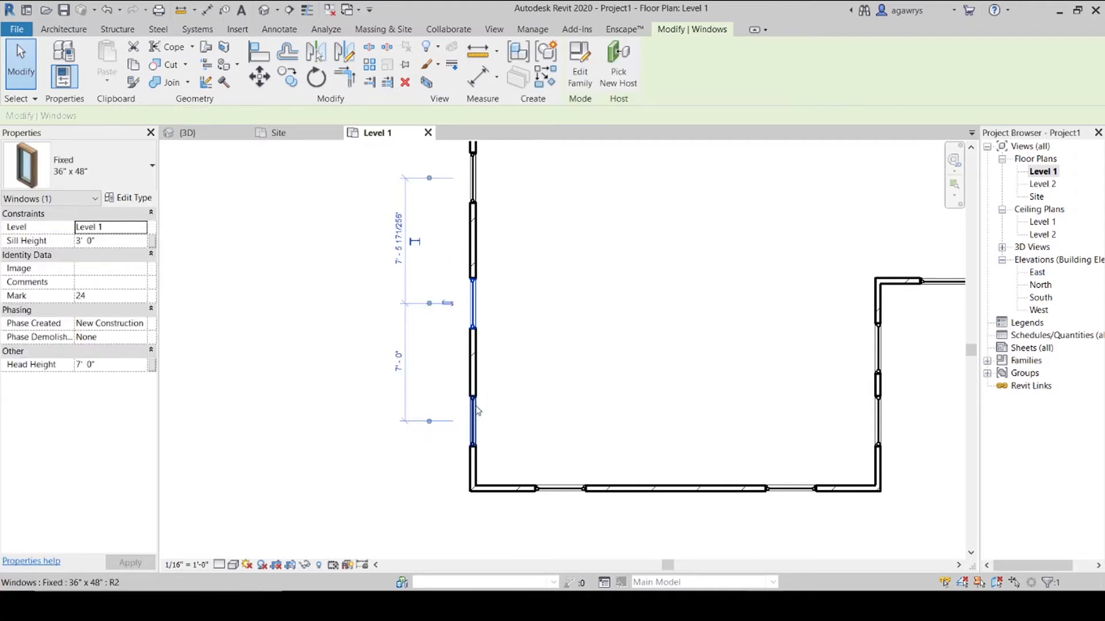
{"action": "left_click", "coordinate": [582, 217]}
{"action": "middle_click_drag", "start_coordinate": [582, 217], "coordinate": [592, 398]}
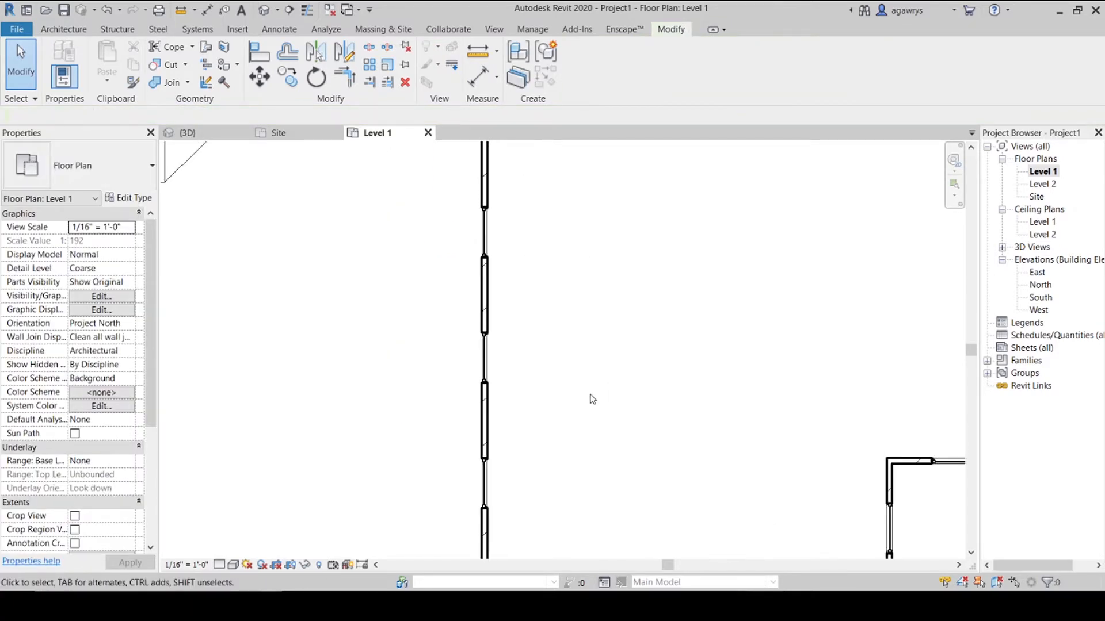
{"action": "scroll", "coordinate": [592, 391], "scroll_direction": "down", "scroll_amount": 3}
{"action": "scroll", "coordinate": [636, 214], "scroll_direction": "down", "scroll_amount": 2}
{"action": "middle_click_drag", "start_coordinate": [637, 214], "coordinate": [592, 266]}
{"action": "scroll", "coordinate": [592, 266], "scroll_direction": "up", "scroll_amount": 1}
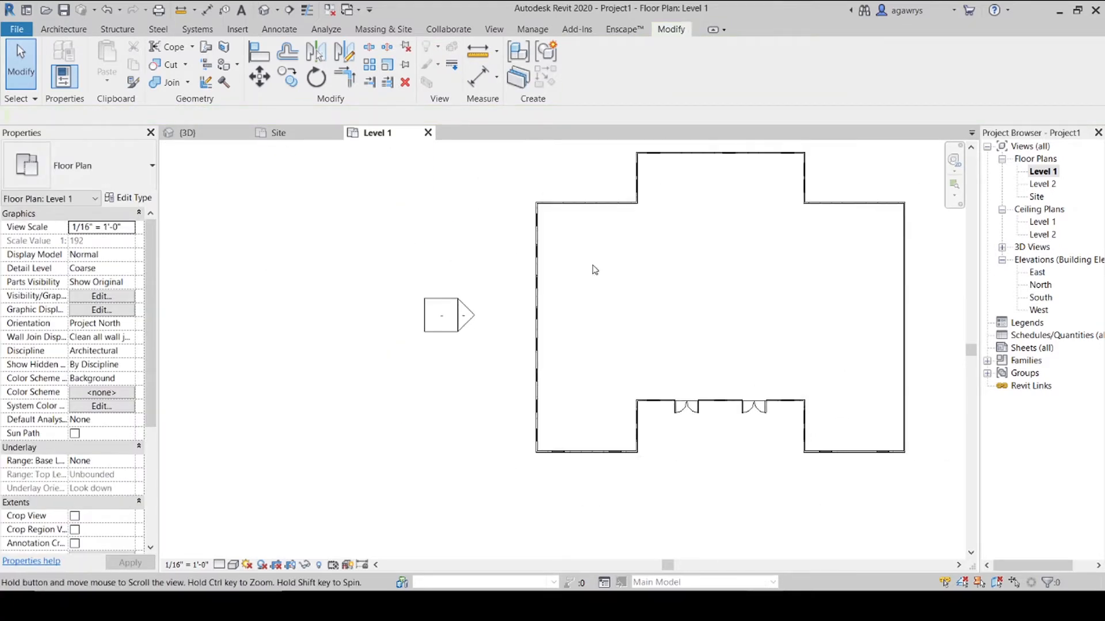
Select the elements along the long west wall, filter the selection to Model Groups only, and ungroup the arrayed windows.
{"action": "left_click", "coordinate": [567, 214]}
{"action": "left_click", "coordinate": [572, 219]}
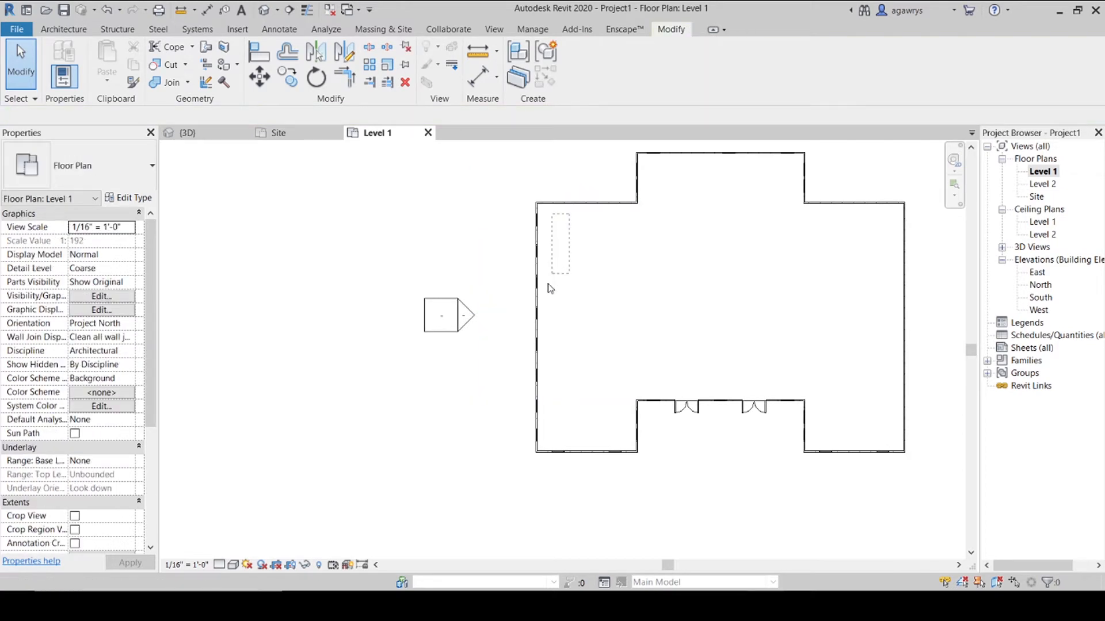
{"action": "left_click_drag", "start_coordinate": [549, 288], "coordinate": [523, 370]}
{"action": "left_click_drag", "start_coordinate": [514, 437], "coordinate": [514, 437]}
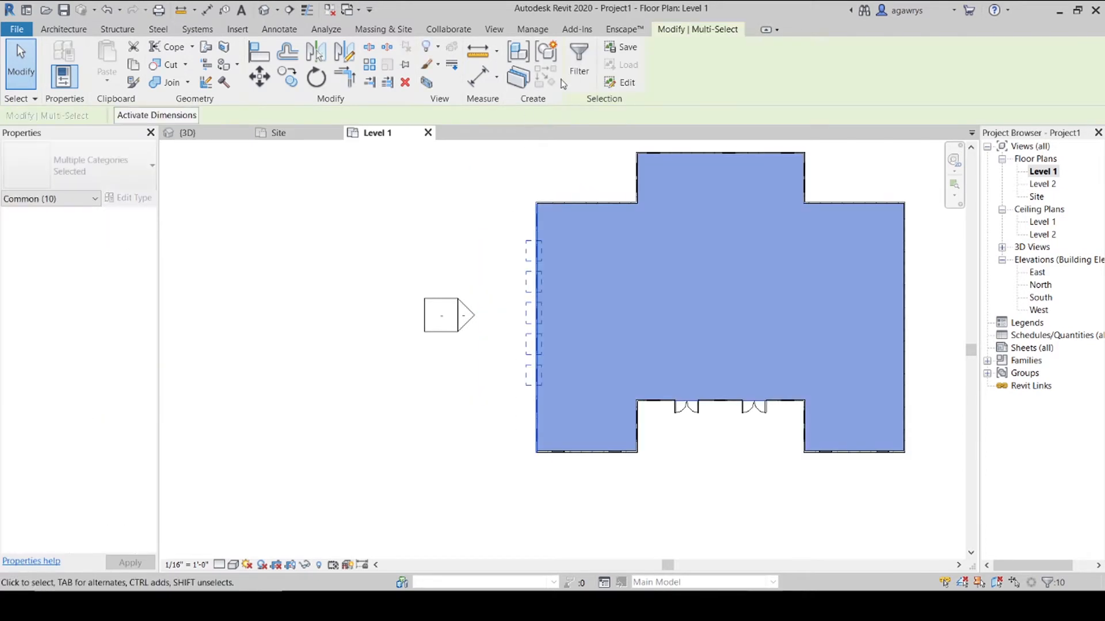
{"action": "left_click", "coordinate": [588, 63]}
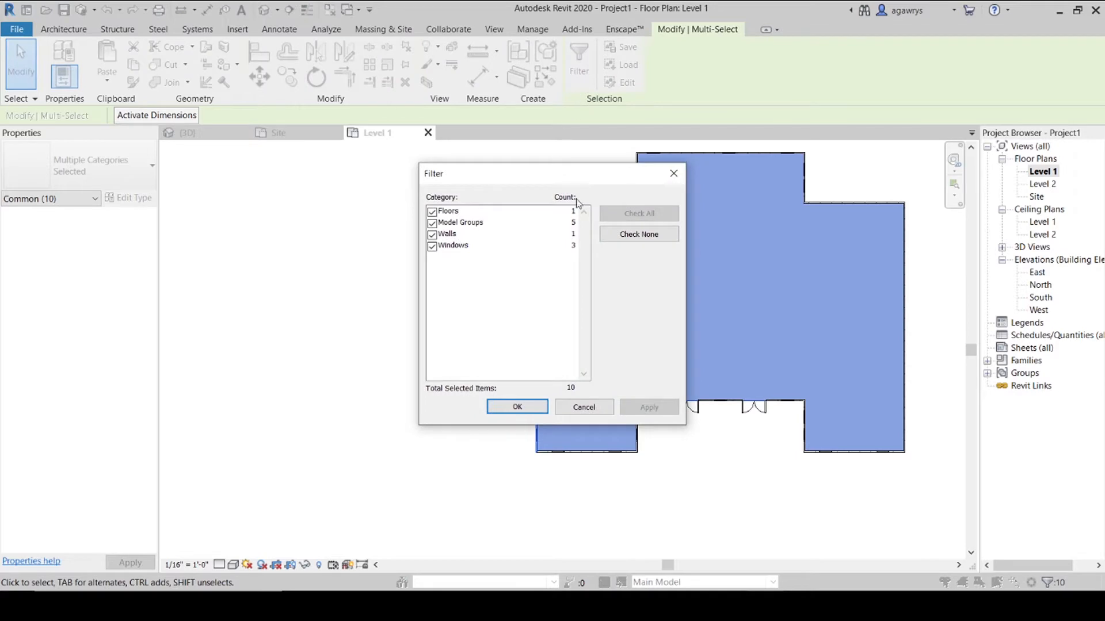
{"action": "left_click", "coordinate": [622, 236]}
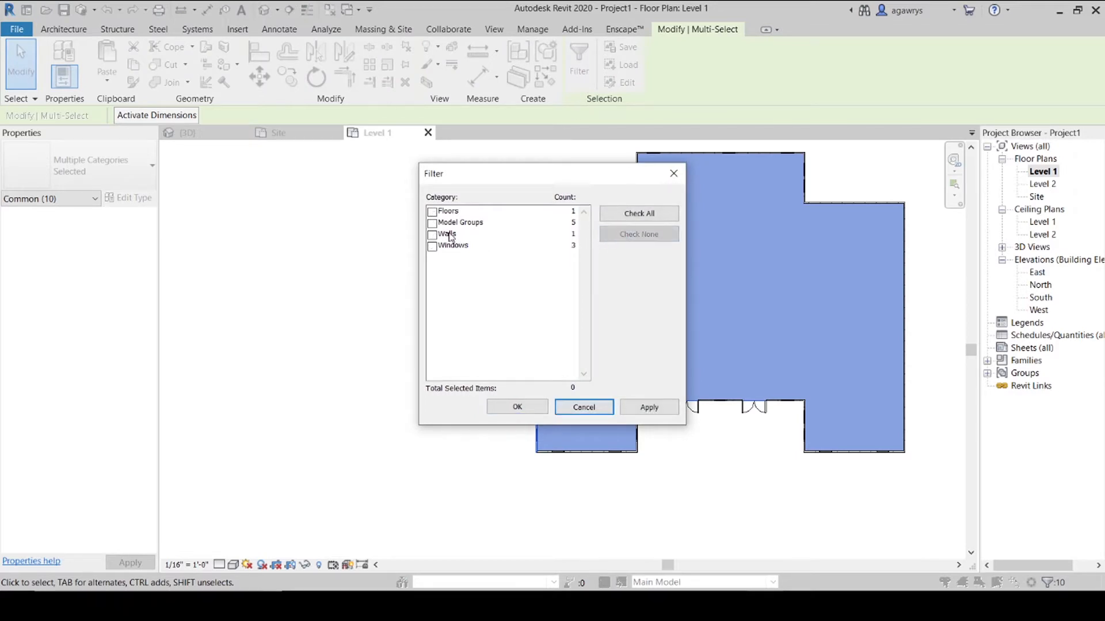
{"action": "left_click", "coordinate": [432, 224]}
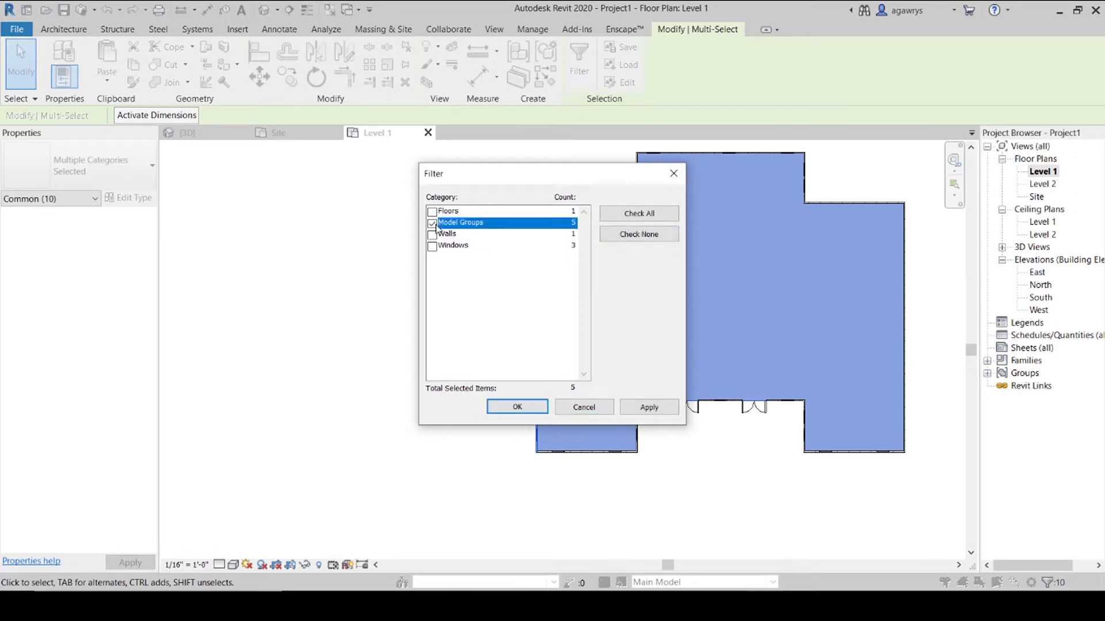
{"action": "left_click", "coordinate": [517, 406]}
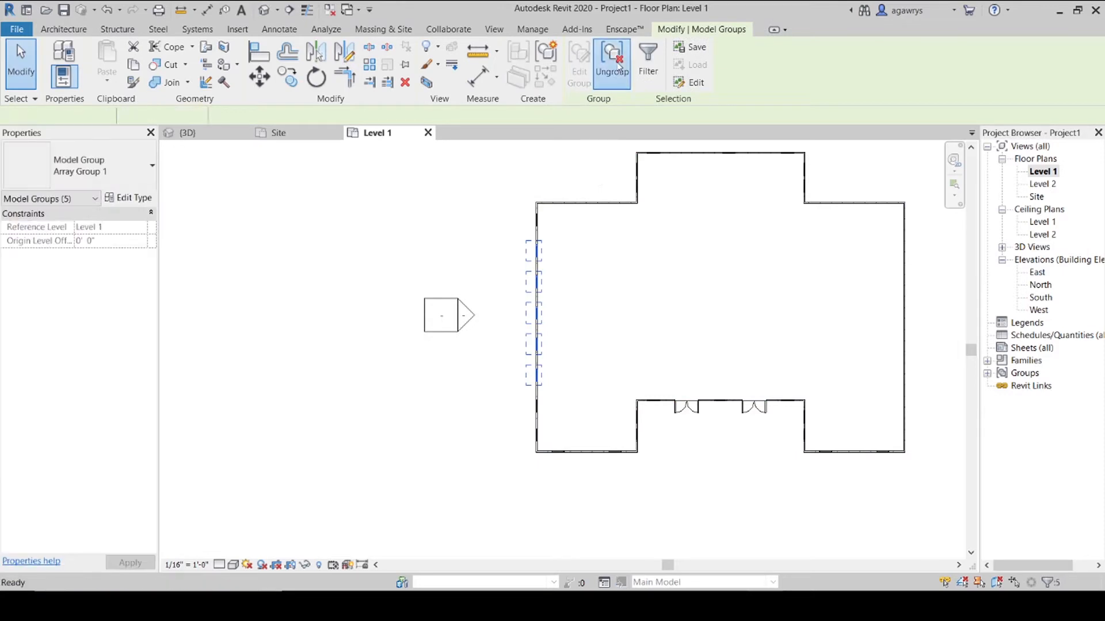
{"action": "left_click", "coordinate": [612, 68]}
{"action": "left_click", "coordinate": [501, 317]}
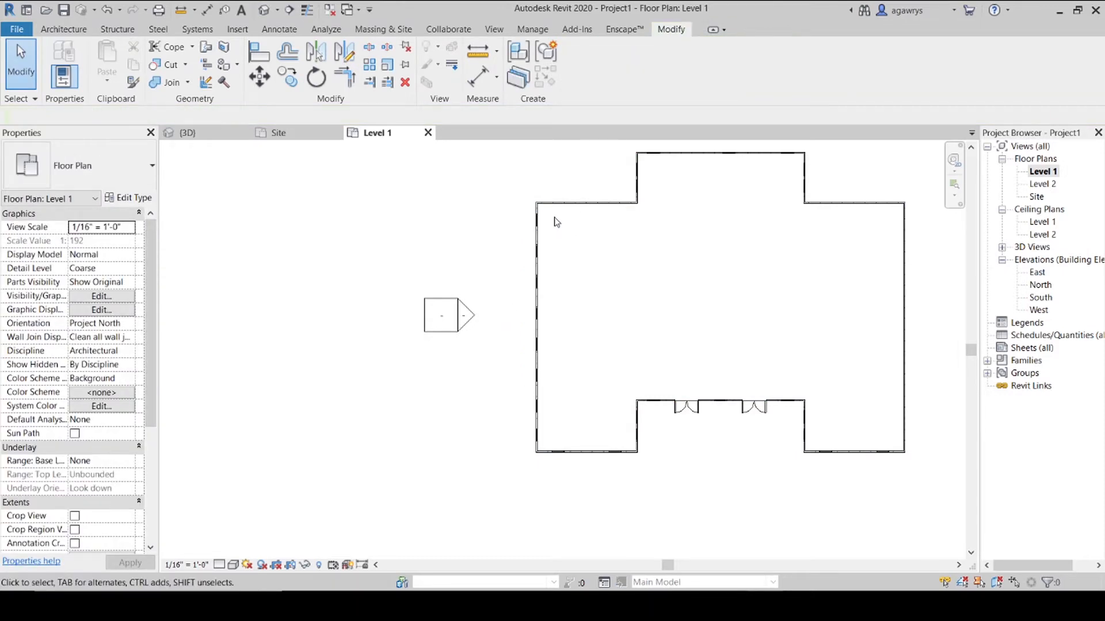
Select the elements along the long west wall and filter the selection down to Windows only.
{"action": "left_click_drag", "start_coordinate": [554, 217], "coordinate": [498, 388]}
{"action": "left_click_drag", "start_coordinate": [514, 443], "coordinate": [513, 444]}
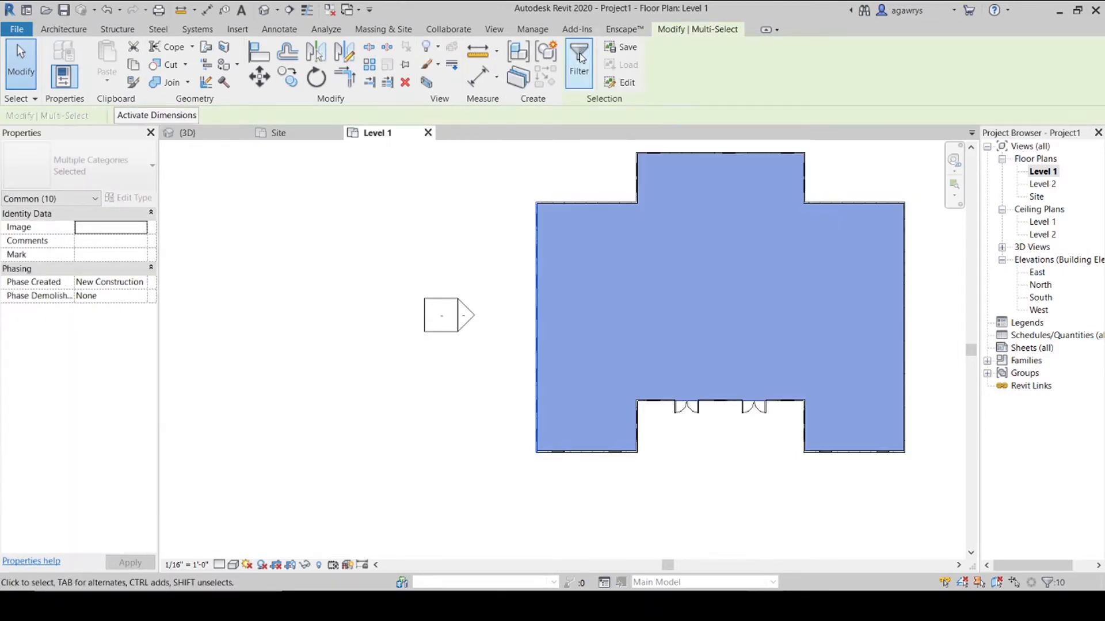
{"action": "left_click", "coordinate": [579, 61]}
{"action": "left_click", "coordinate": [638, 234]}
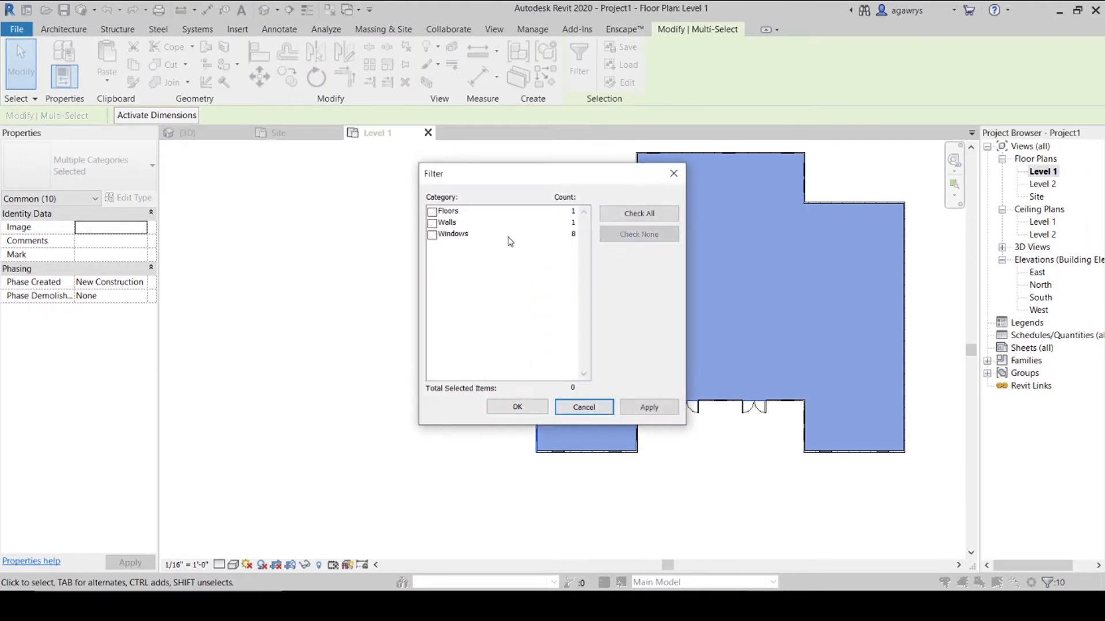
{"action": "left_click", "coordinate": [432, 235]}
{"action": "left_click", "coordinate": [516, 408]}
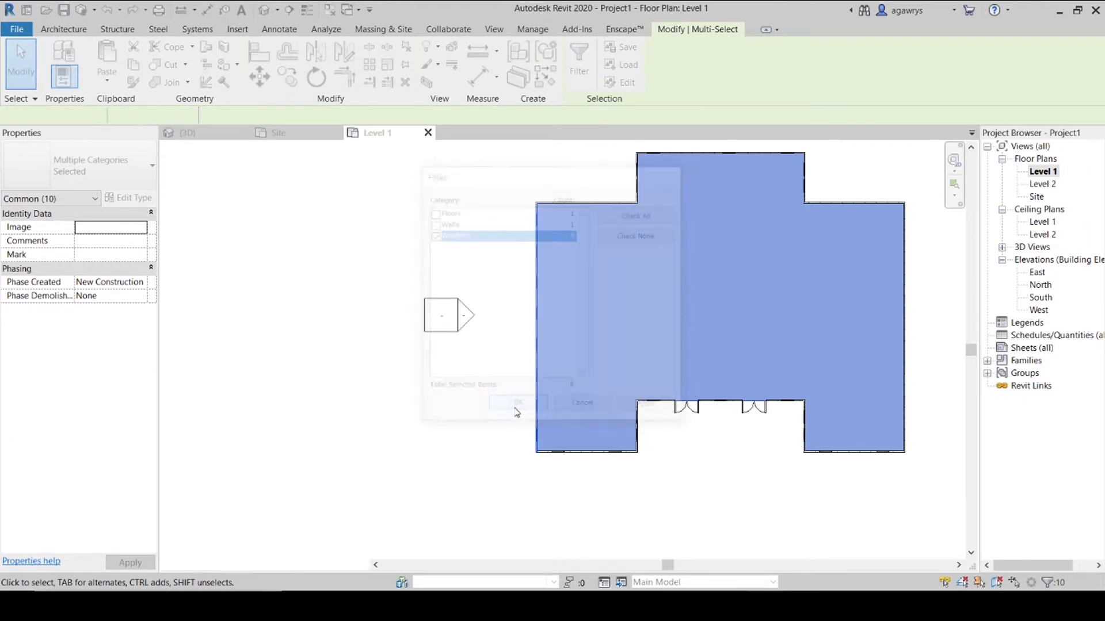
Mirror copies of the selected windows onto the east wall about a vertical axis drawn from the center of the recessed south wall.
{"action": "key", "text": "m"}
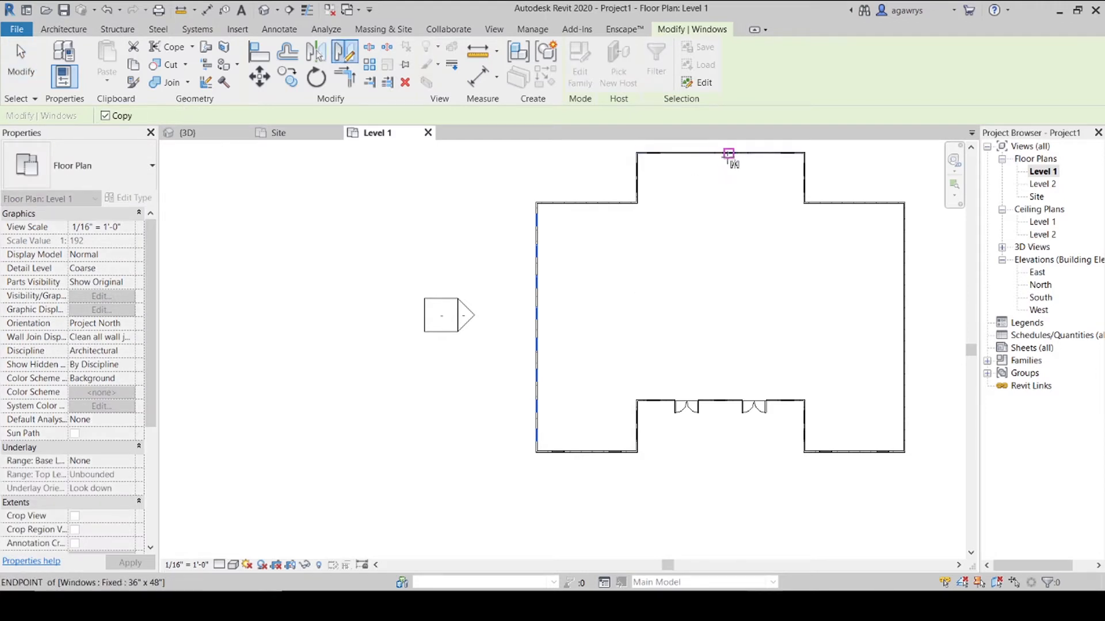
{"action": "left_click", "coordinate": [720, 400]}
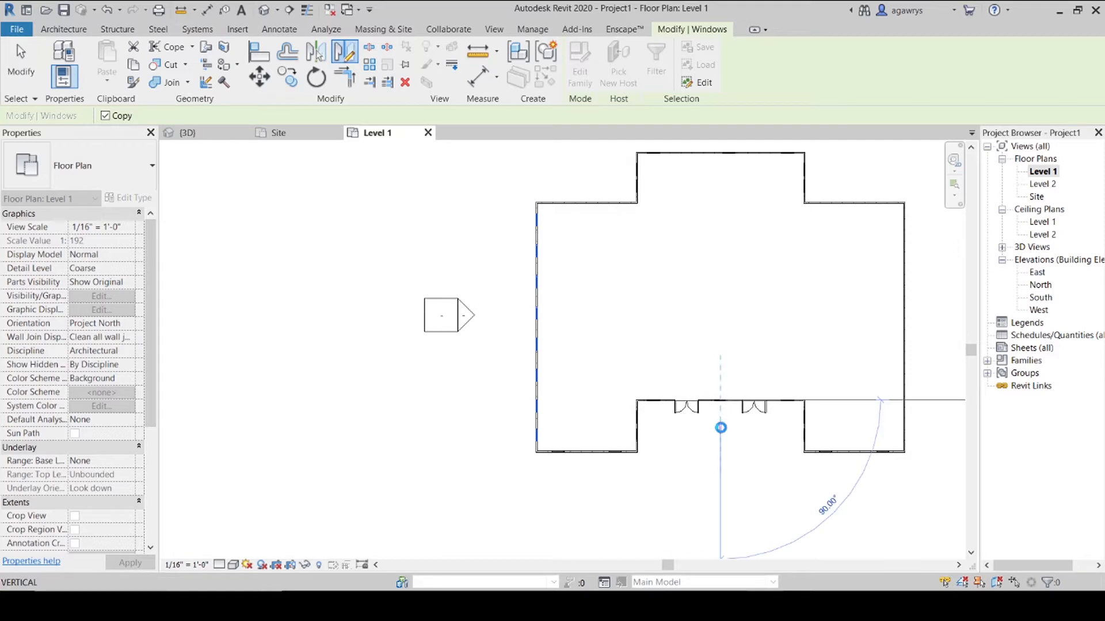
{"action": "left_click", "coordinate": [724, 433]}
{"action": "key", "text": "Escape"}
{"action": "key", "text": "Escape"}
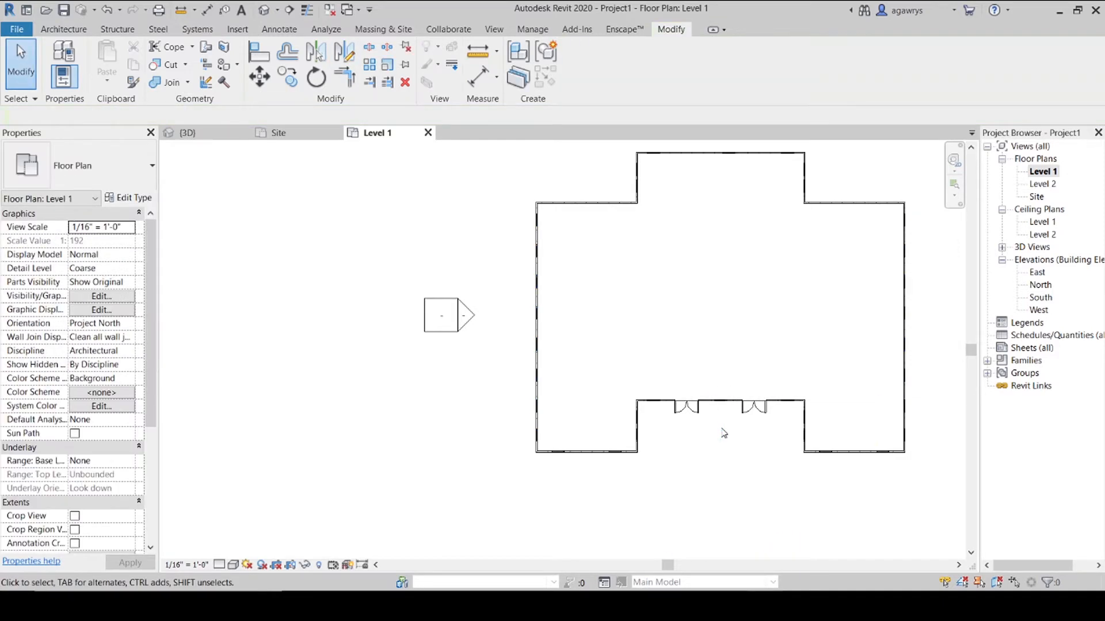
Draw a vertical Thin Lines detail line from the midpoint of the southwest wing's south wall up to the north wall.
{"action": "middle_click_drag", "start_coordinate": [813, 238], "coordinate": [794, 260]}
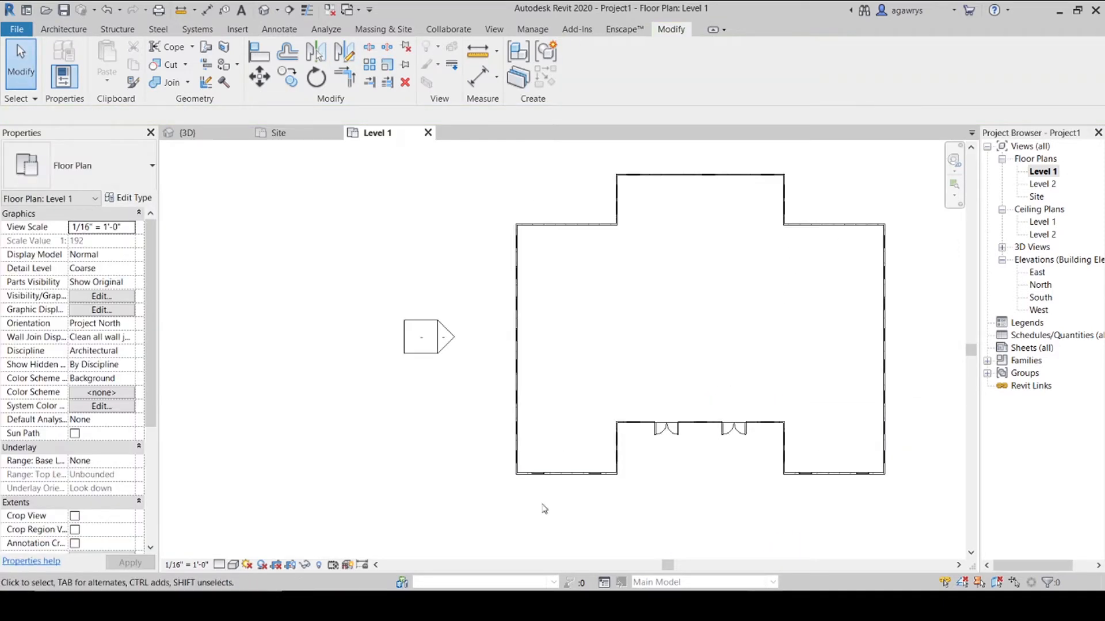
{"action": "left_click", "coordinate": [599, 474]}
{"action": "left_click", "coordinate": [771, 494]}
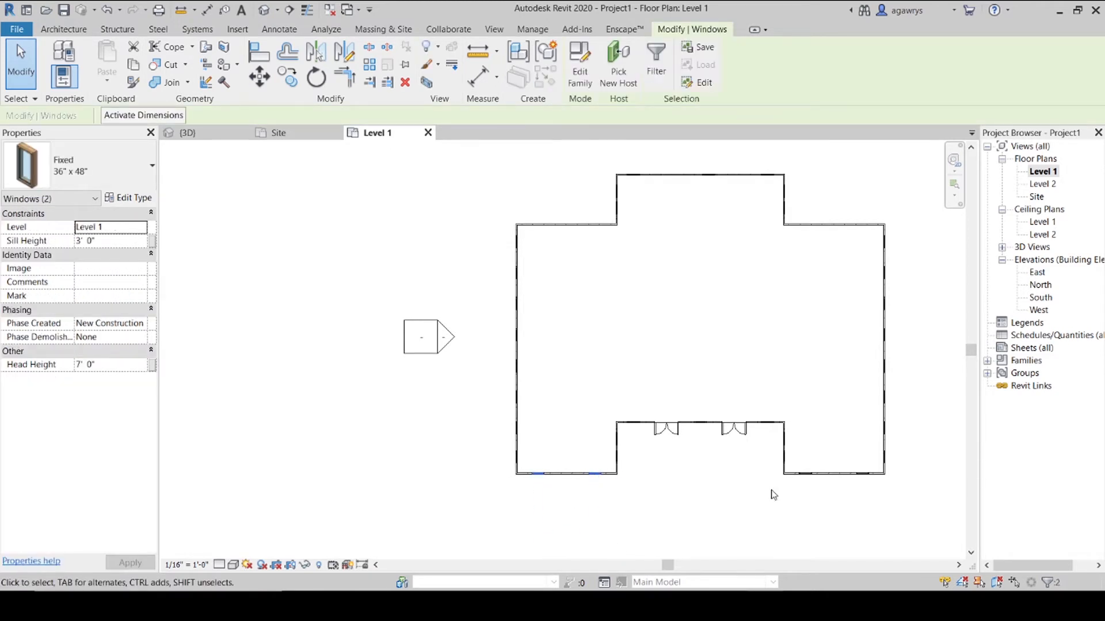
{"action": "key", "text": "d"}
{"action": "key", "text": "l"}
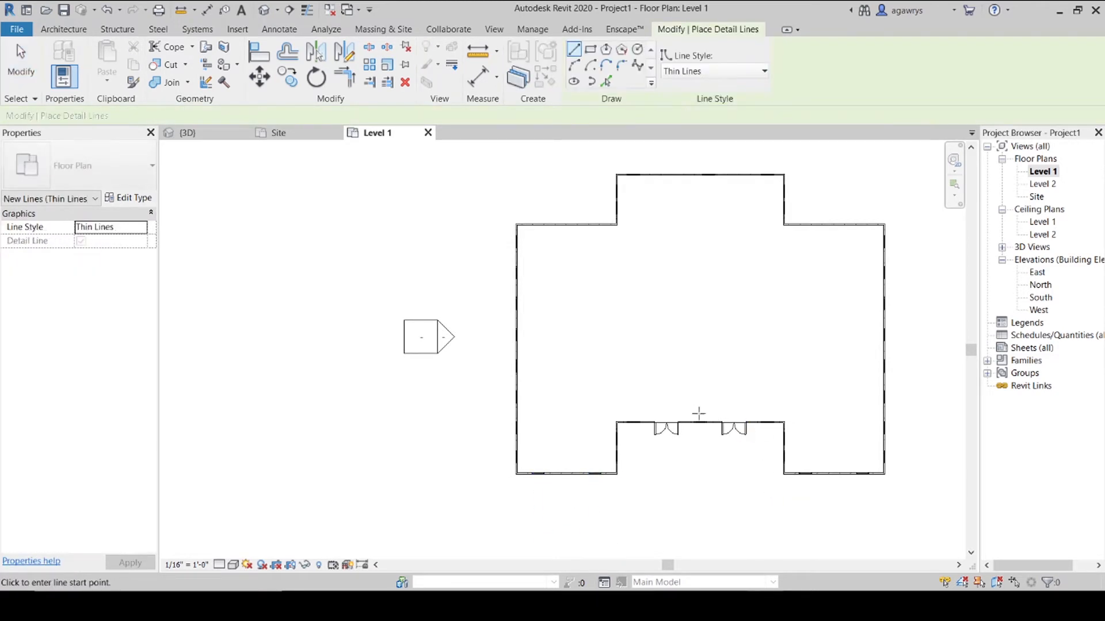
{"action": "left_click", "coordinate": [700, 422]}
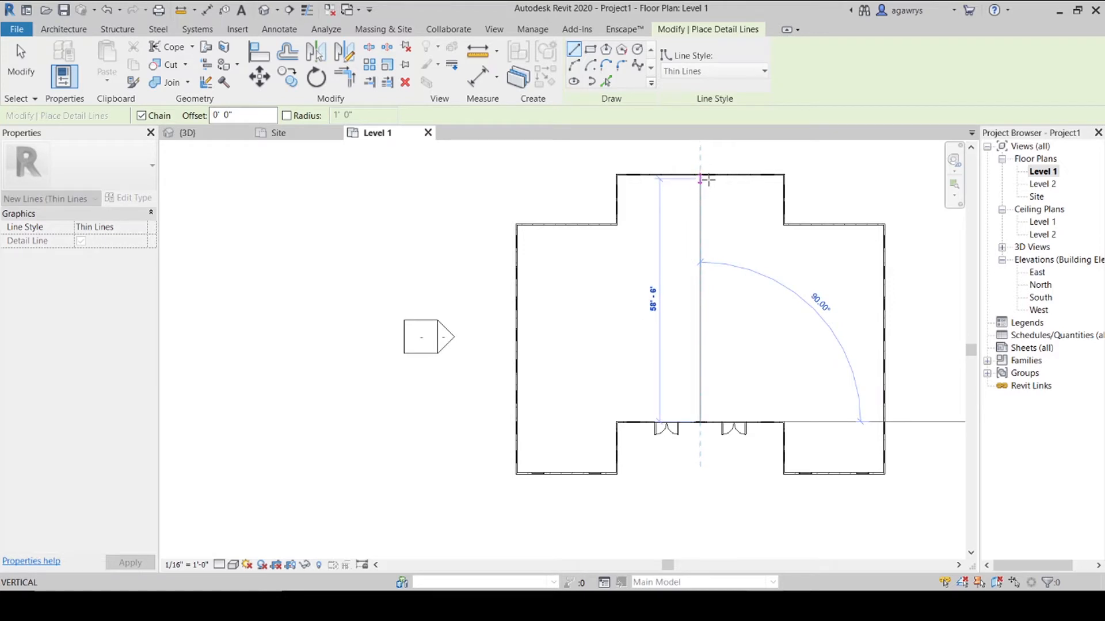
{"action": "key", "text": "Escape"}
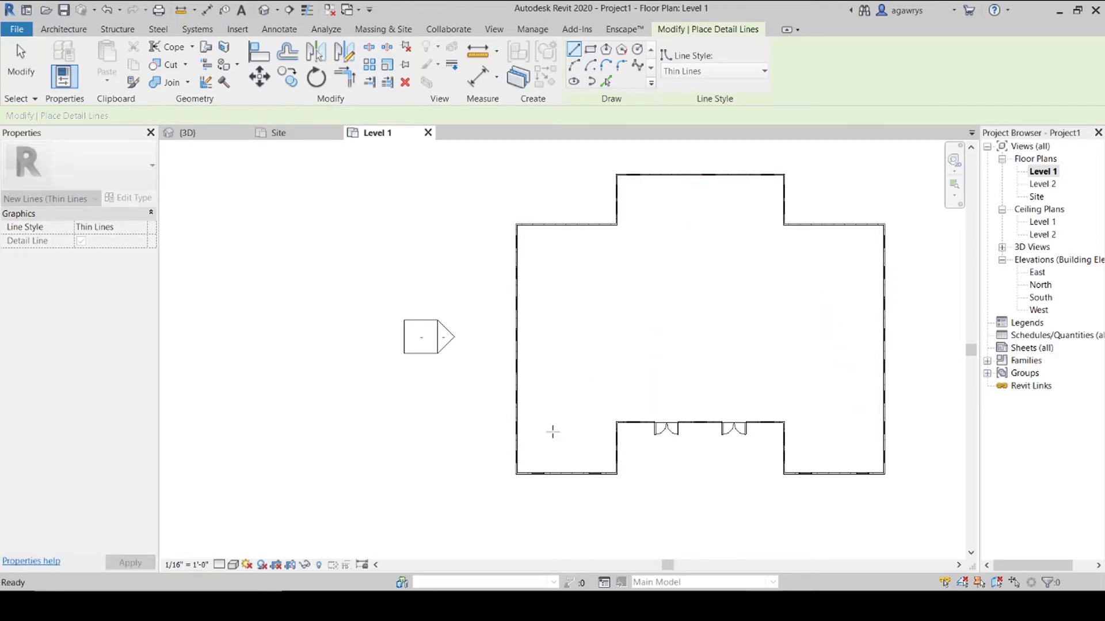
{"action": "left_click", "coordinate": [567, 473]}
{"action": "left_click", "coordinate": [569, 235]}
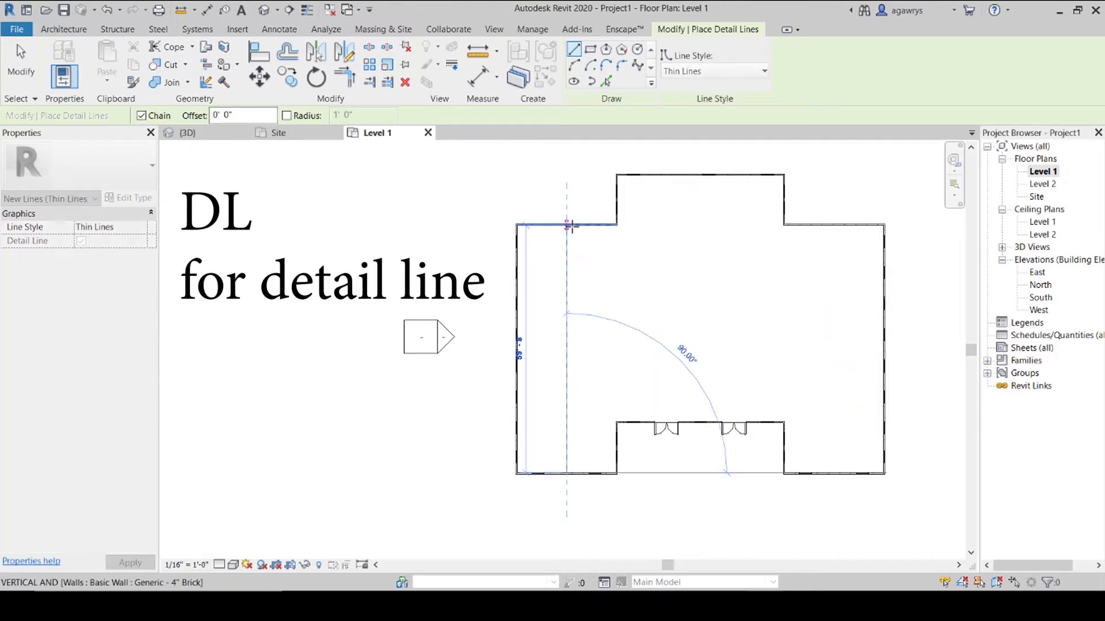
{"action": "key", "text": "Escape"}
{"action": "key", "text": "Escape"}
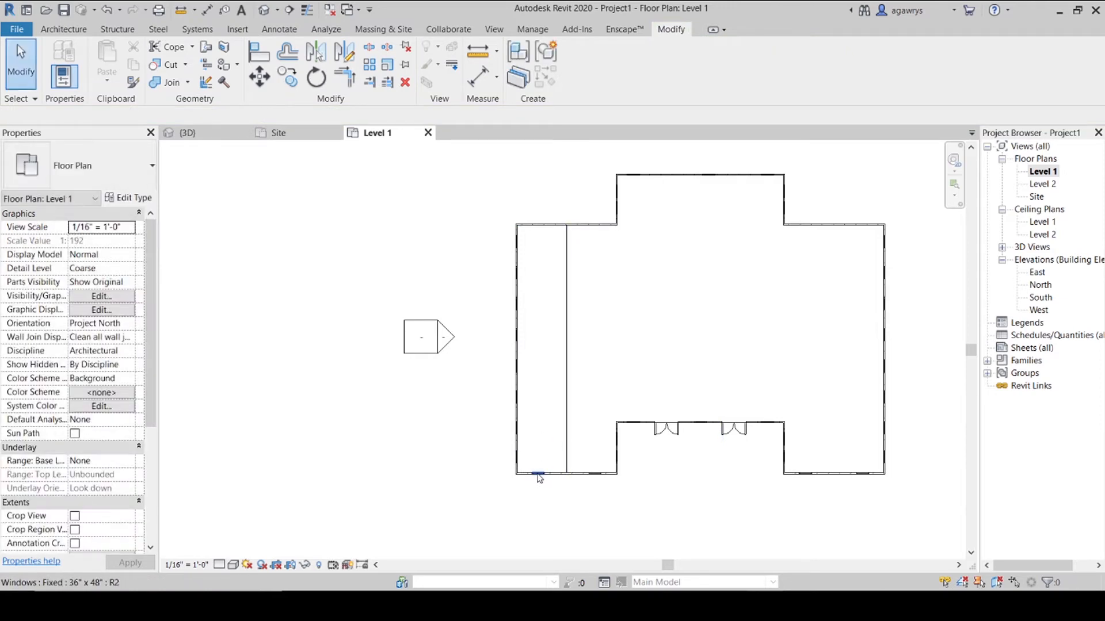
Mirror the four south wing wall windows to the north about the horizontal axis through the detail line's midpoint, and delete the detail line.
{"action": "left_click", "coordinate": [532, 474]}
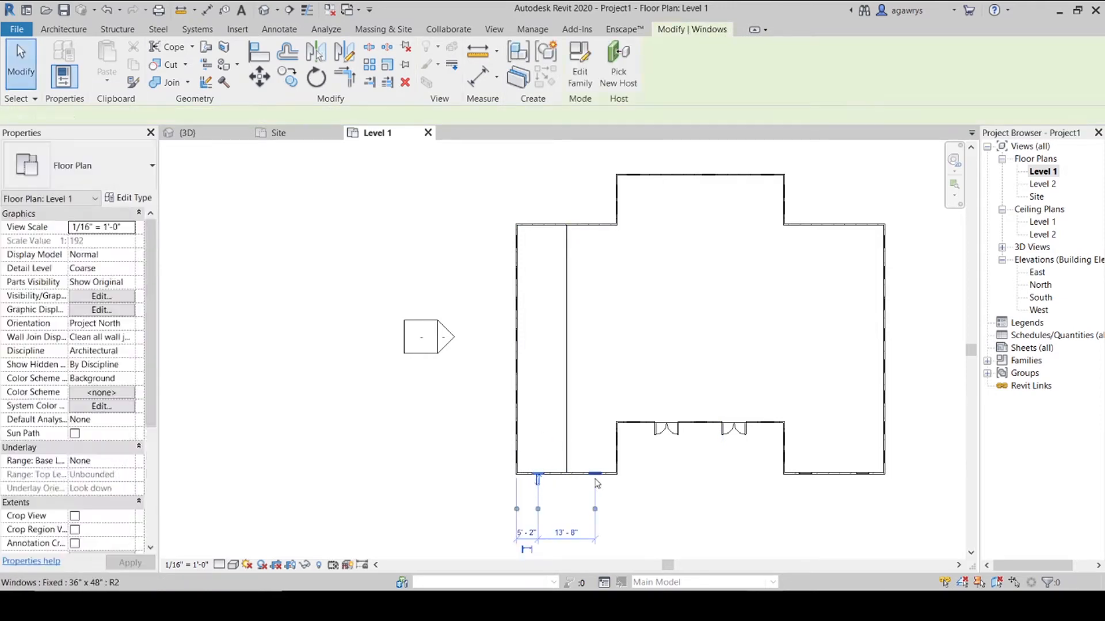
{"action": "left_click", "coordinate": [807, 476], "text": "ctrl"}
{"action": "left_click", "coordinate": [860, 474], "text": "ctrl"}
{"action": "key", "text": "d"}
{"action": "key", "text": "m"}
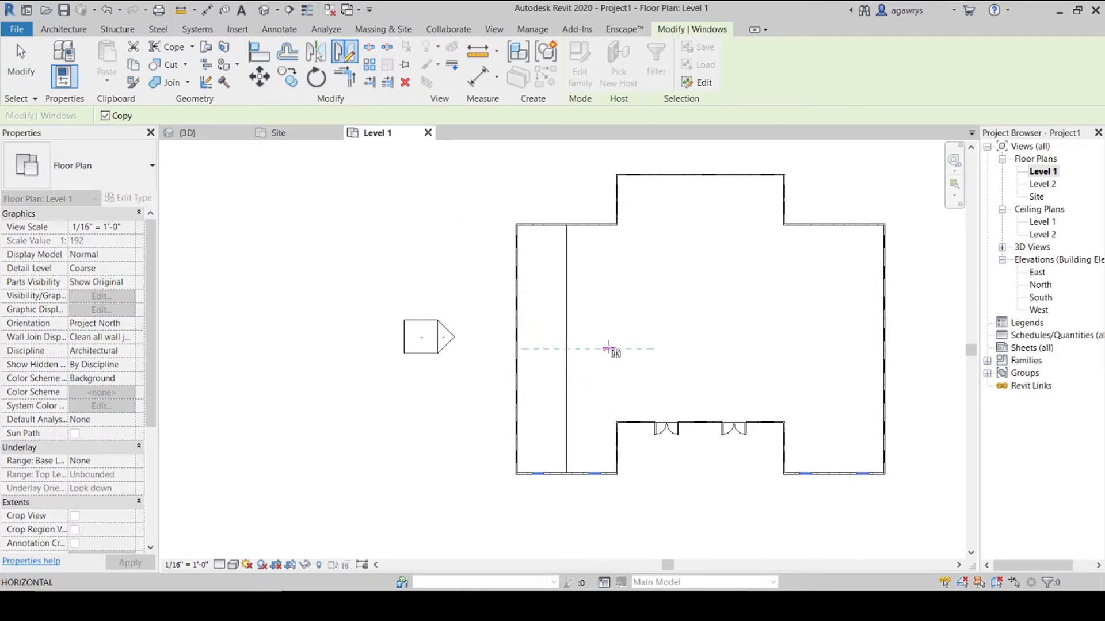
{"action": "key", "text": "Escape"}
{"action": "key", "text": "Escape"}
{"action": "left_click_drag", "start_coordinate": [589, 338], "coordinate": [554, 384]}
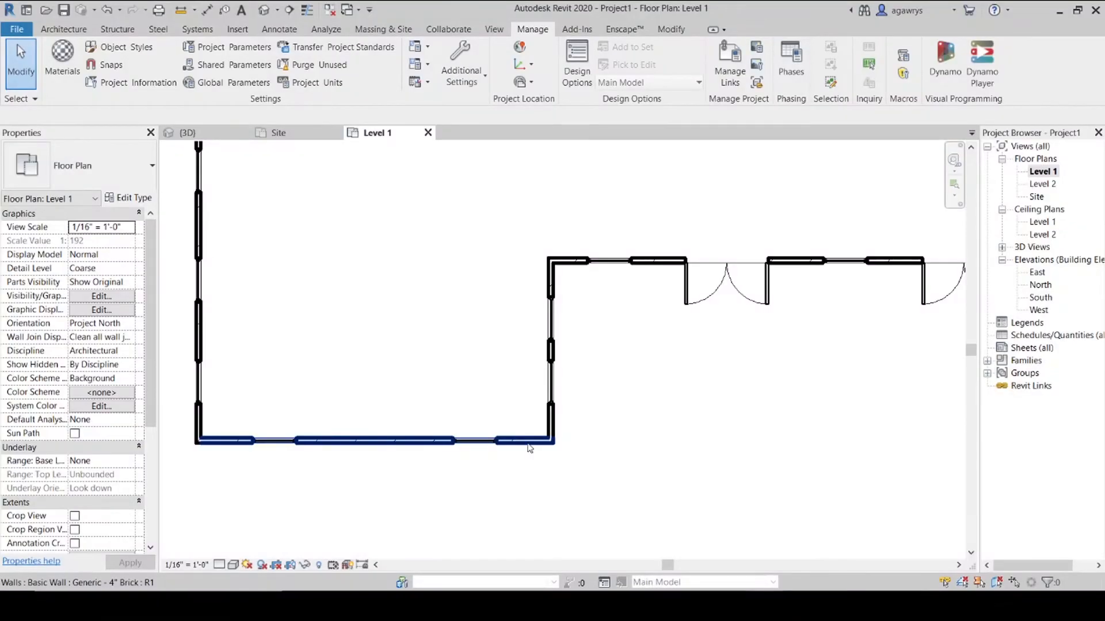
Check the properties of the southwest wing's south wall.
{"action": "left_click", "coordinate": [529, 445]}
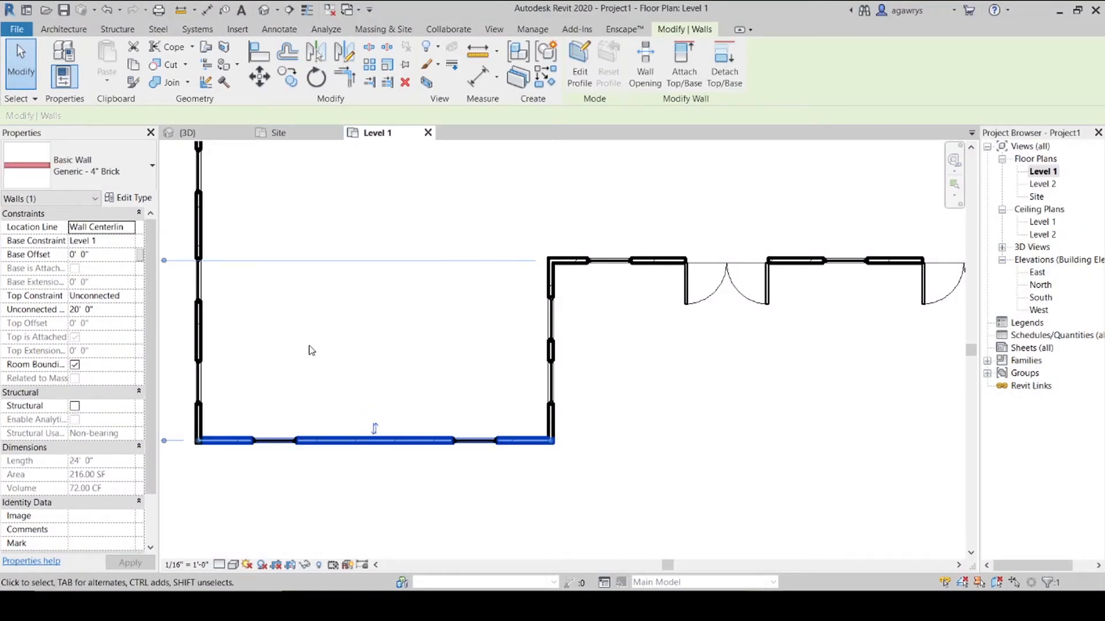
{"action": "scroll", "coordinate": [322, 322], "scroll_direction": "down", "scroll_amount": 4}
{"action": "key", "text": "Escape"}
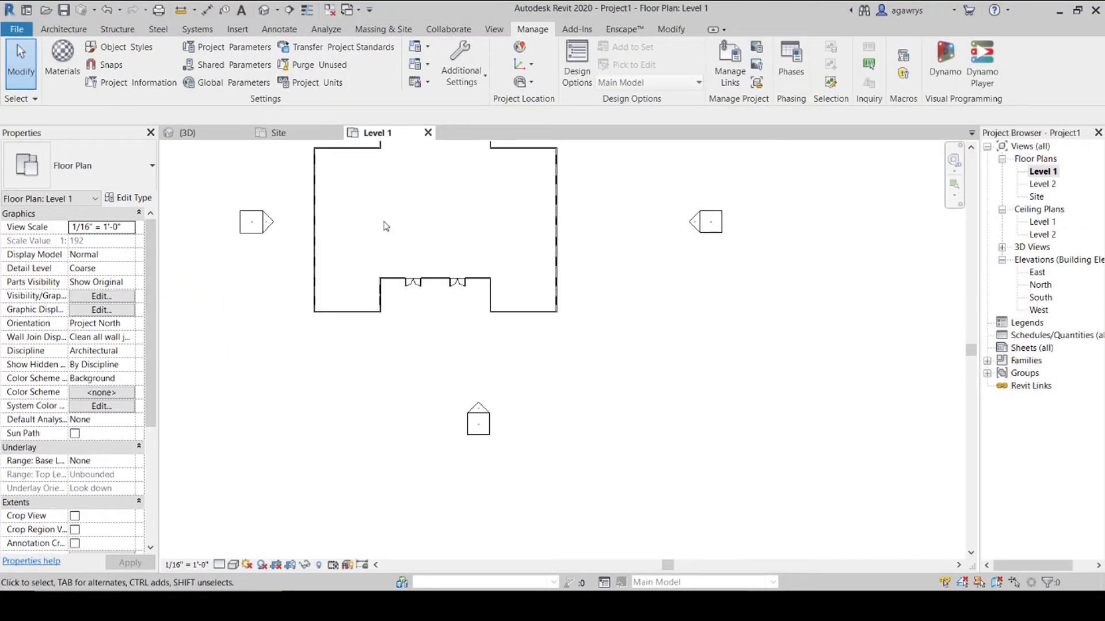
{"action": "middle_click_drag", "start_coordinate": [386, 226], "coordinate": [378, 278]}
{"action": "left_click_drag", "start_coordinate": [620, 168], "coordinate": [295, 438]}
{"action": "left_click", "coordinate": [579, 60]}
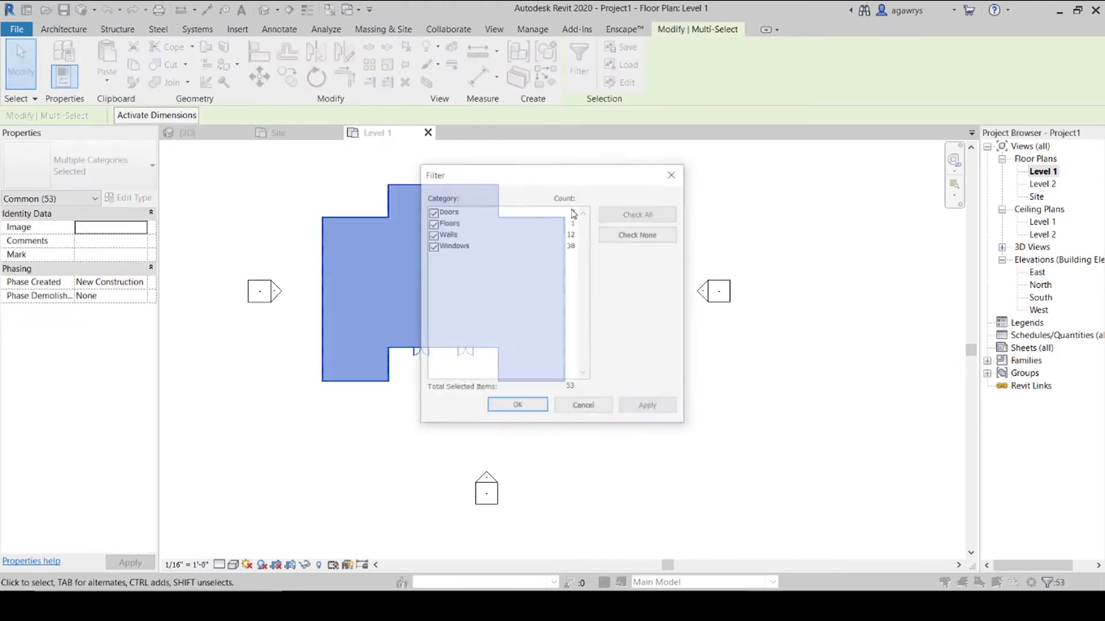
{"action": "left_click", "coordinate": [584, 407]}
{"action": "key", "text": "Escape"}
{"action": "scroll", "coordinate": [400, 283], "scroll_direction": "up", "scroll_amount": 4}
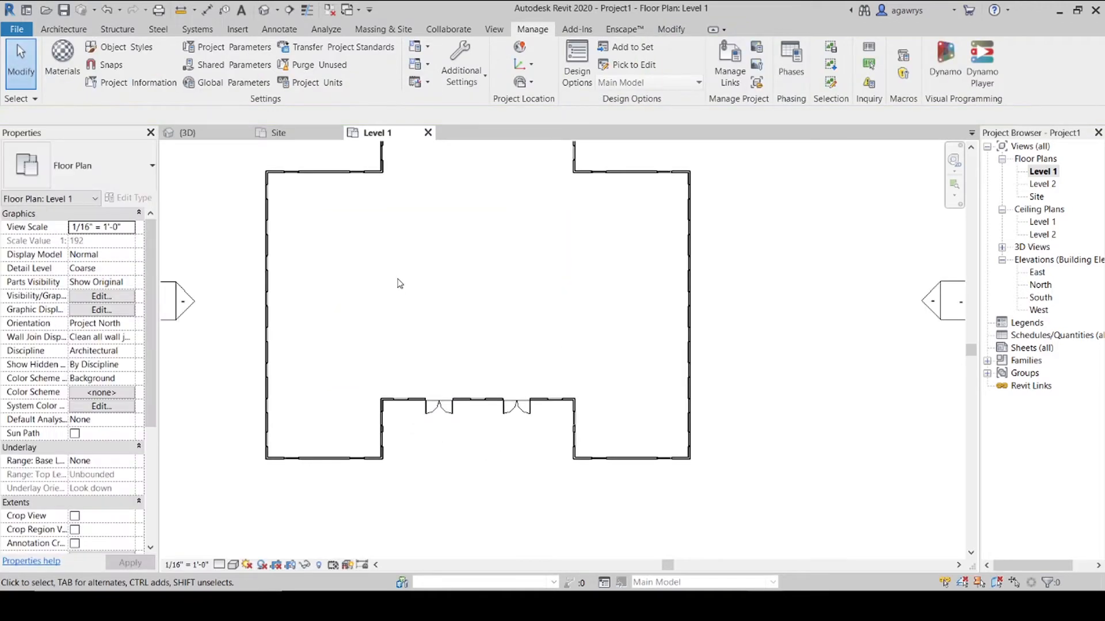
Draw a horizontal Generic - 5" interior wall across the middle of the building, up to Level 2.
{"action": "key", "text": "w"}
{"action": "key", "text": "a"}
{"action": "left_click", "coordinate": [364, 278]}
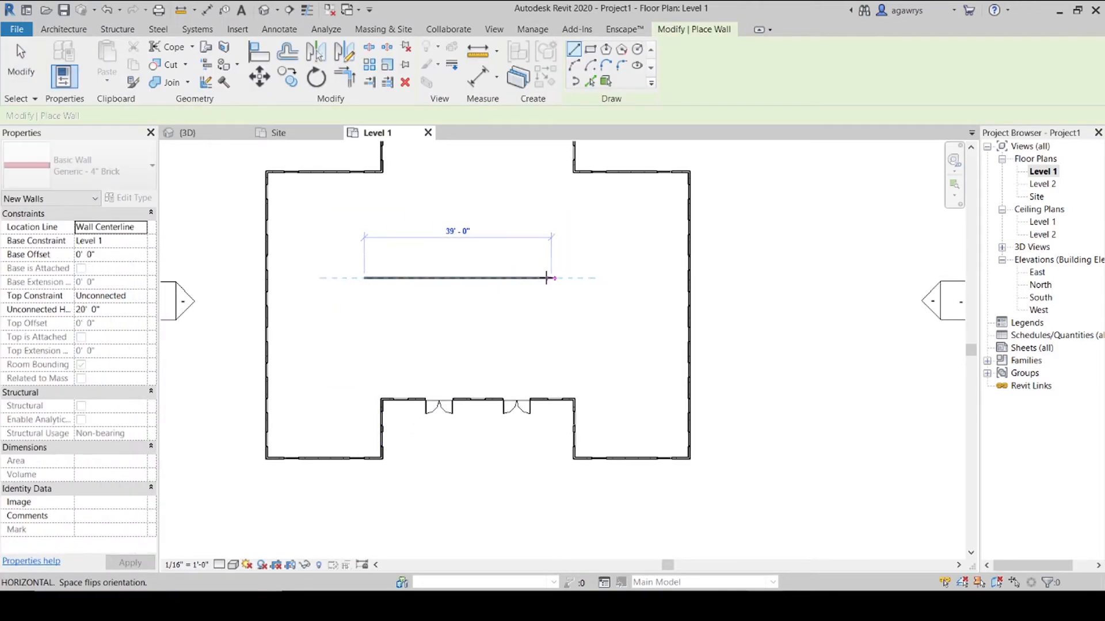
{"action": "key", "text": "Escape"}
{"action": "left_click", "coordinate": [121, 163]}
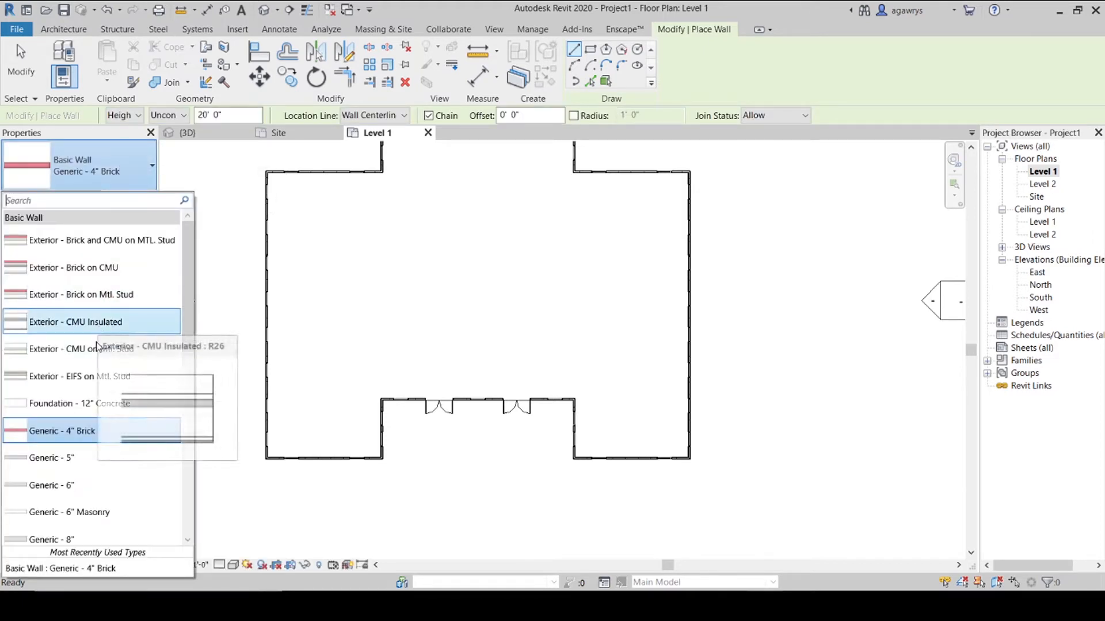
{"action": "left_click", "coordinate": [57, 457]}
{"action": "left_click", "coordinate": [370, 272]}
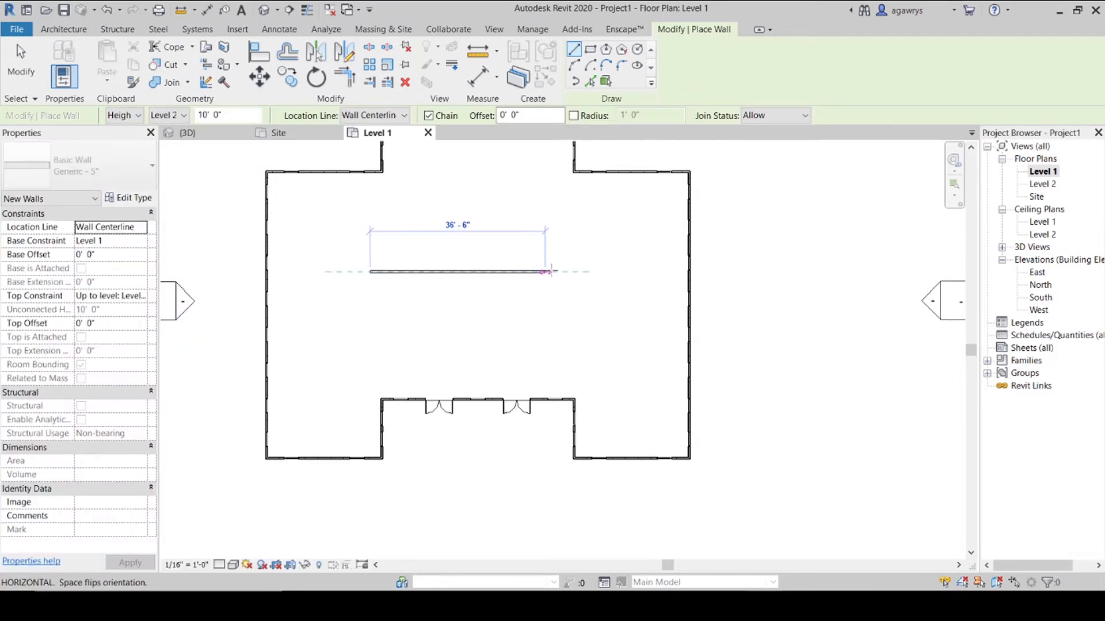
{"action": "left_click", "coordinate": [562, 272]}
{"action": "key", "text": "Escape"}
{"action": "key", "text": "Escape"}
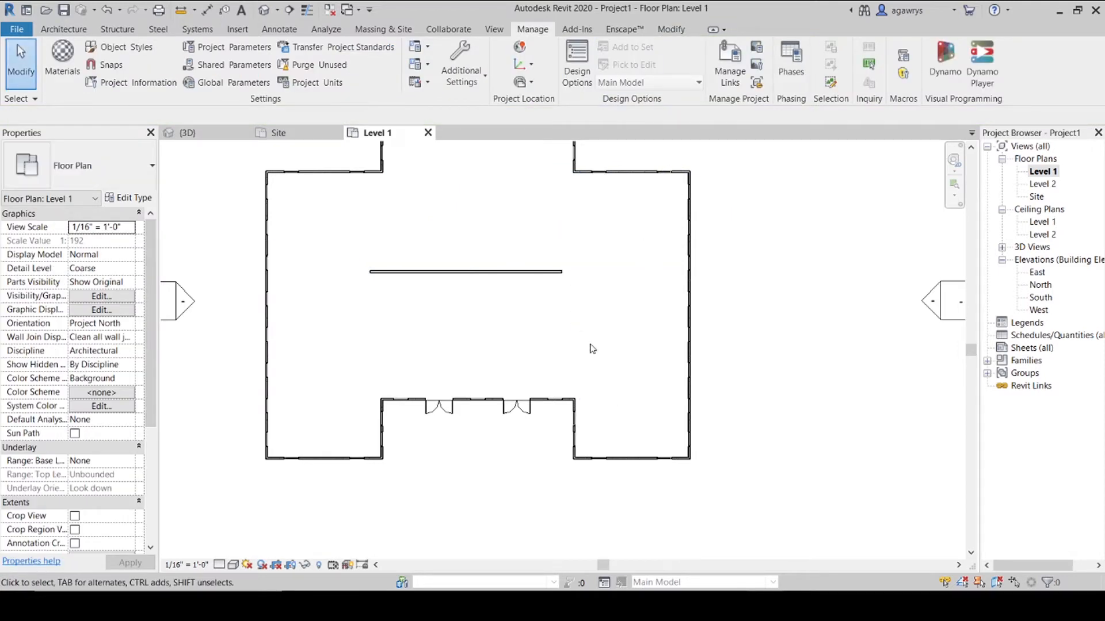
Select the whole building plan, filter the selection to Walls only, and exclude the interior wall from it.
{"action": "middle_click_drag", "start_coordinate": [592, 345], "coordinate": [616, 376]}
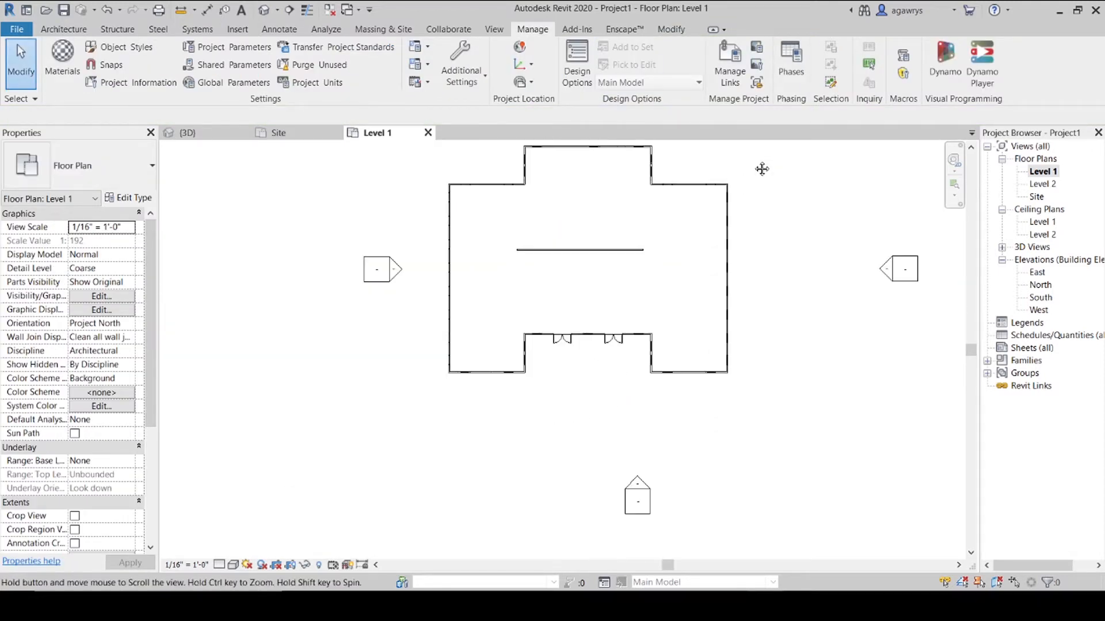
{"action": "scroll", "coordinate": [719, 270], "scroll_direction": "down", "scroll_amount": 2}
{"action": "left_click_drag", "start_coordinate": [756, 165], "coordinate": [421, 454]}
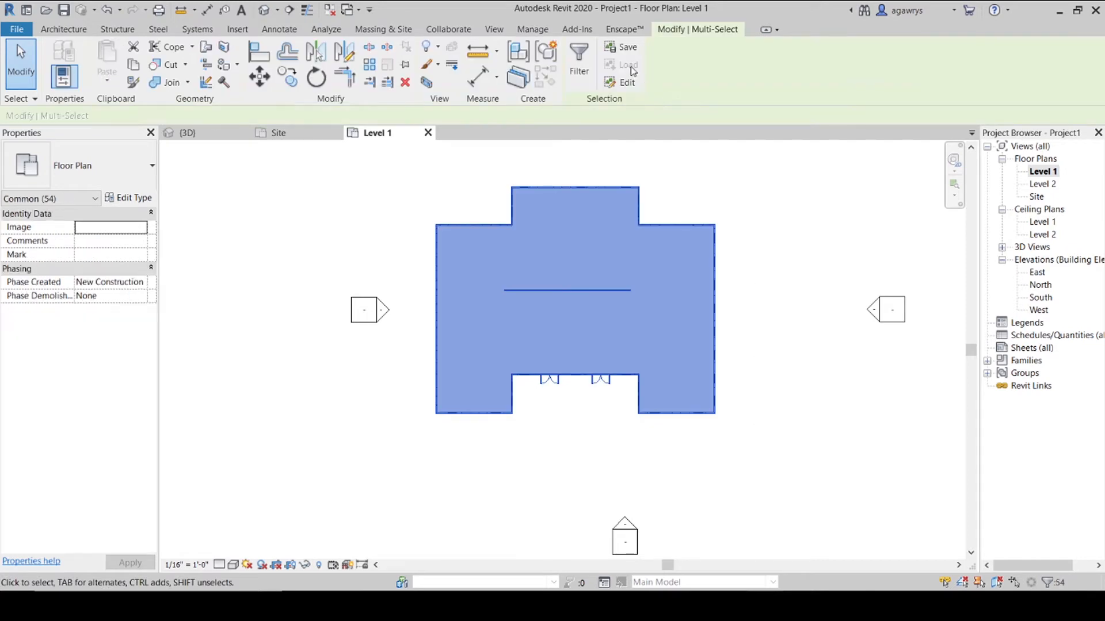
{"action": "left_click", "coordinate": [588, 60]}
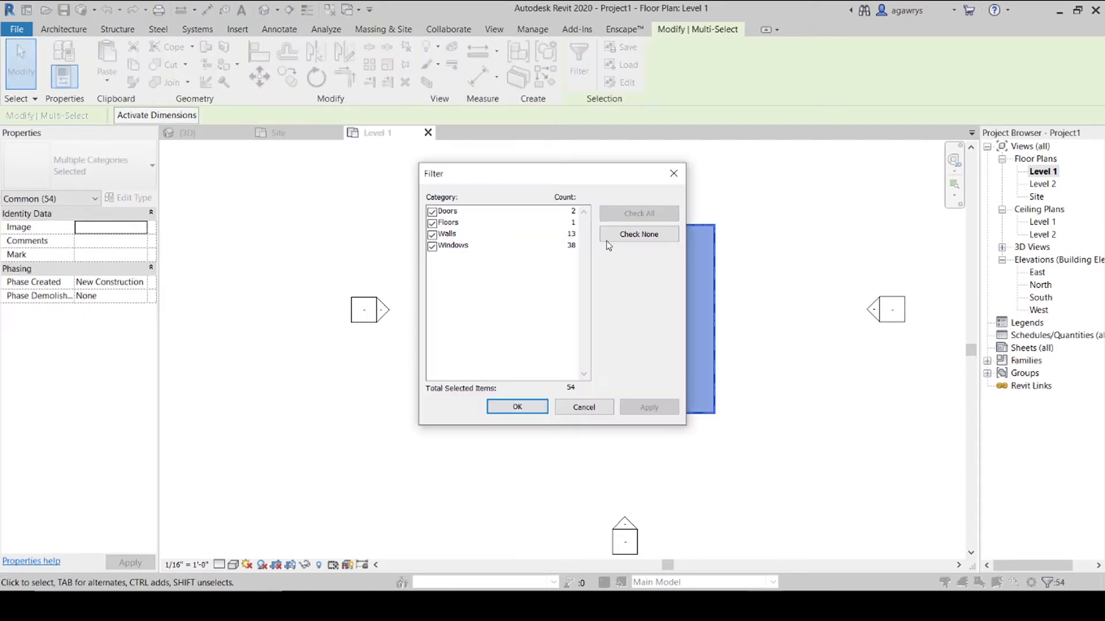
{"action": "left_click", "coordinate": [608, 237]}
{"action": "left_click", "coordinate": [432, 235]}
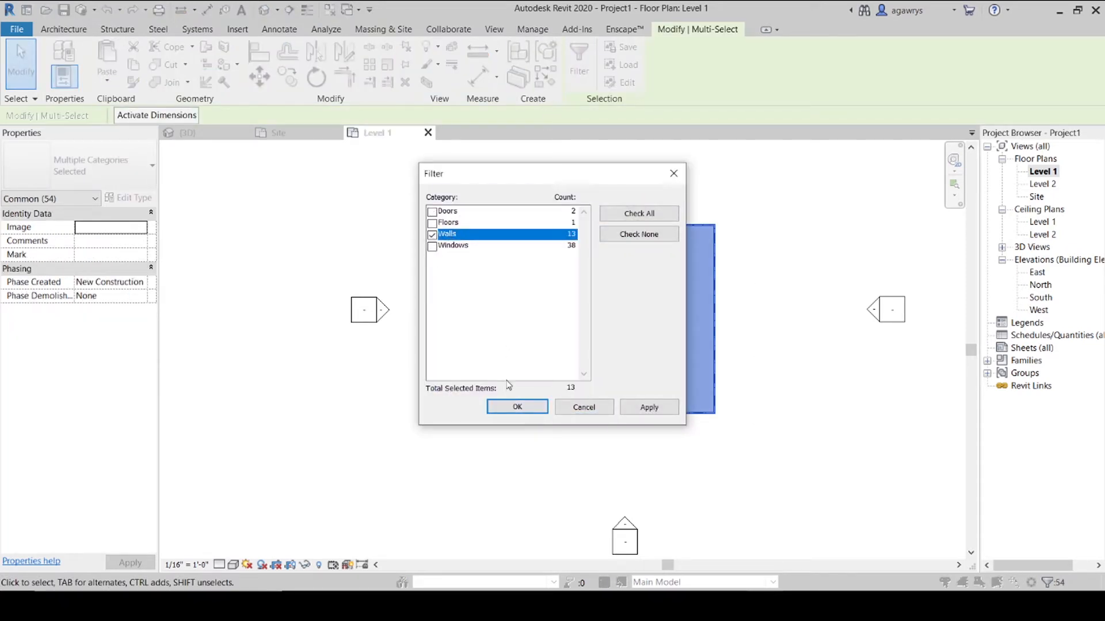
{"action": "left_click", "coordinate": [516, 407]}
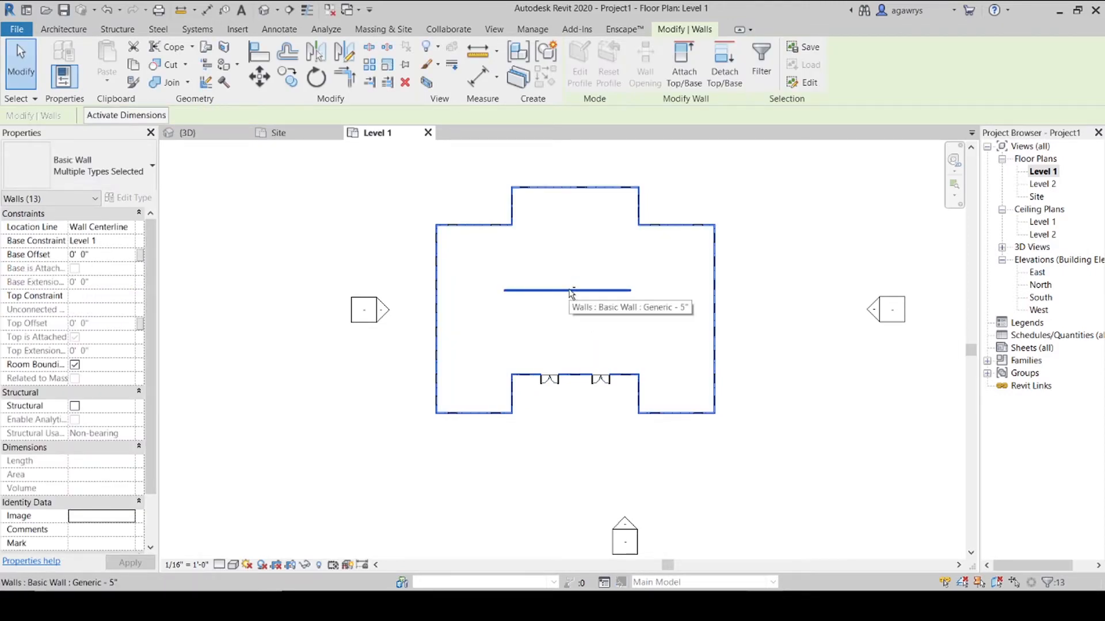
{"action": "left_click", "coordinate": [547, 290], "text": "shift"}
{"action": "left_click", "coordinate": [547, 308]}
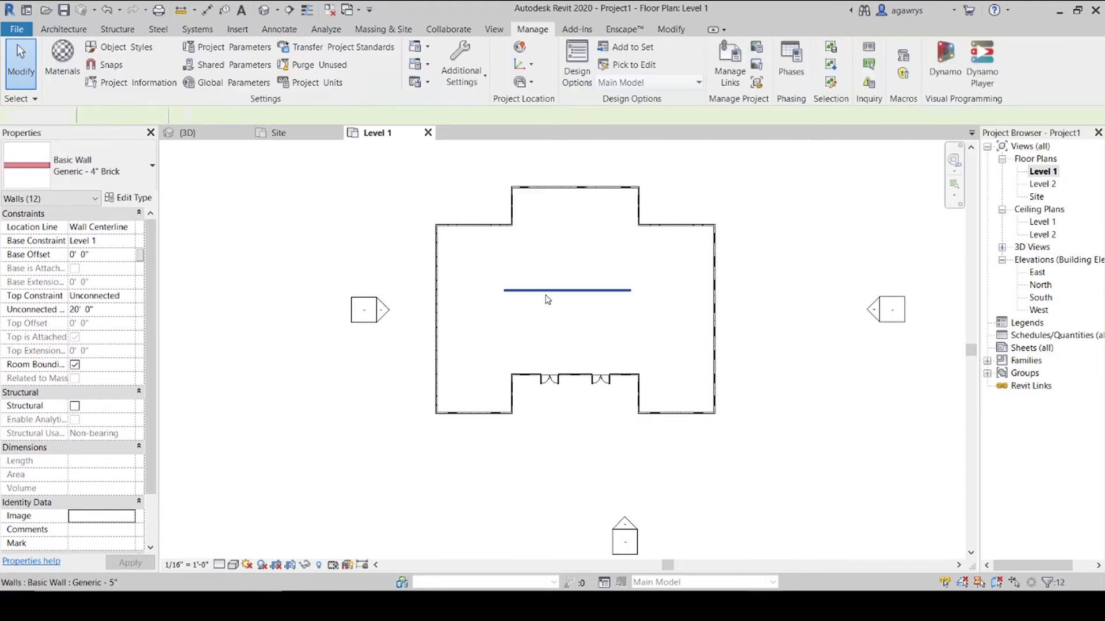
Change all instances of the Generic - 4" Brick exterior wall in the entire project to the type Generic - 12" Masonry.
{"action": "left_click", "coordinate": [480, 414]}
{"action": "right_click", "coordinate": [479, 420]}
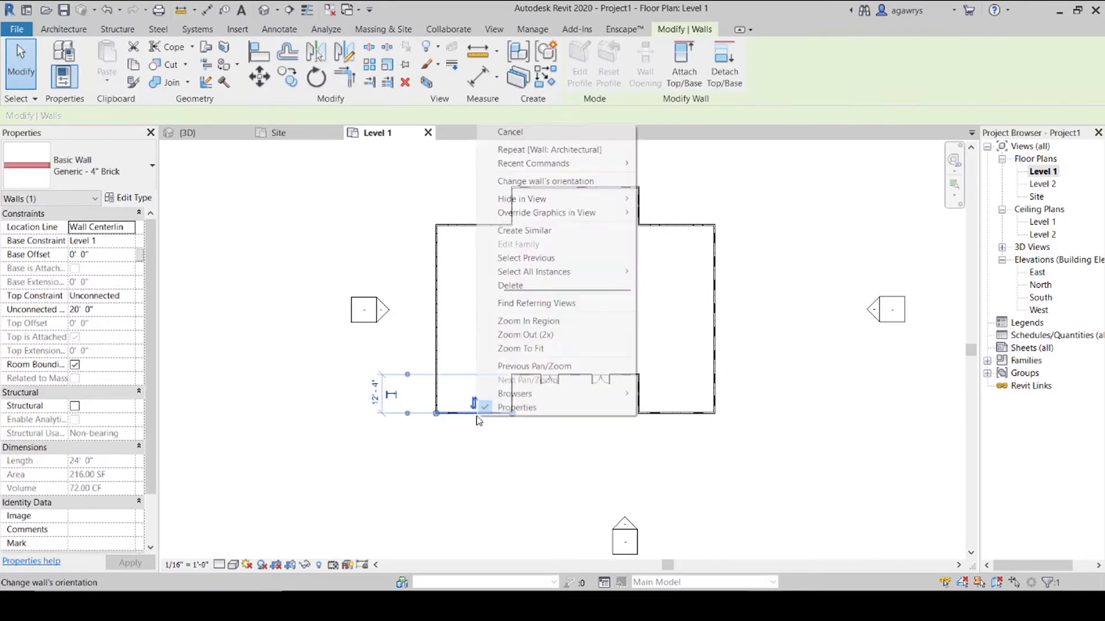
{"action": "mouse_move", "coordinate": [560, 271]}
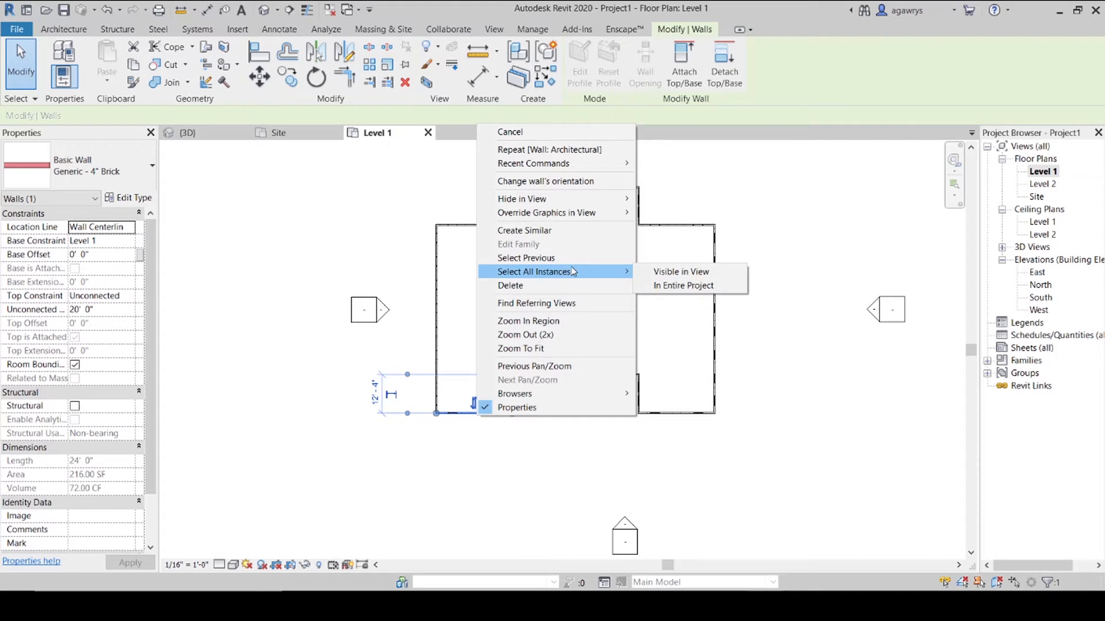
{"action": "left_click", "coordinate": [670, 286]}
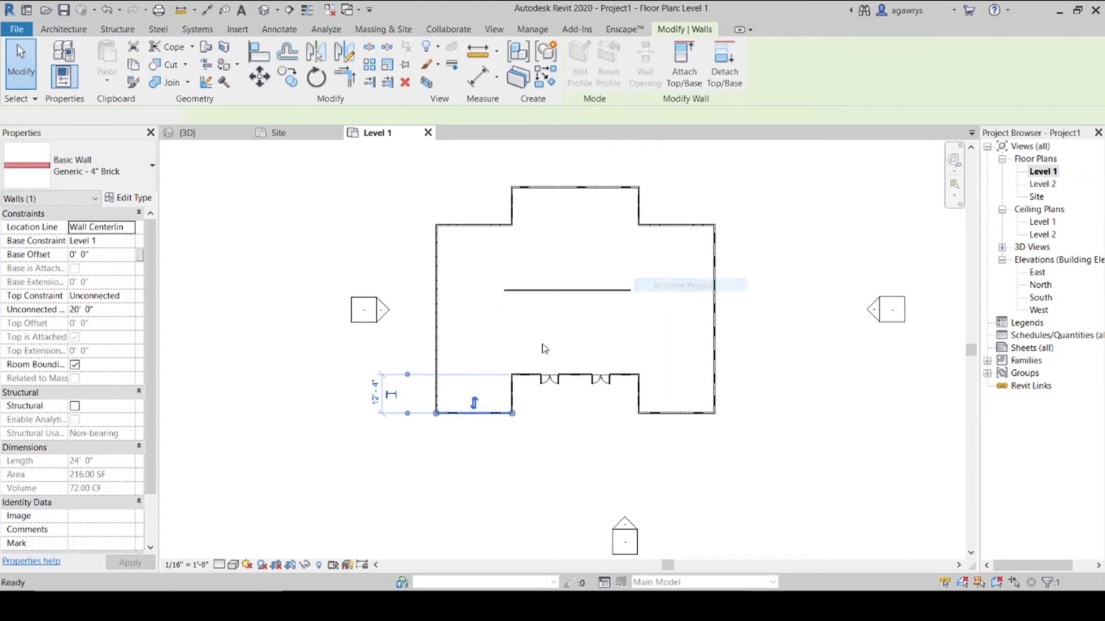
{"action": "left_click", "coordinate": [84, 172]}
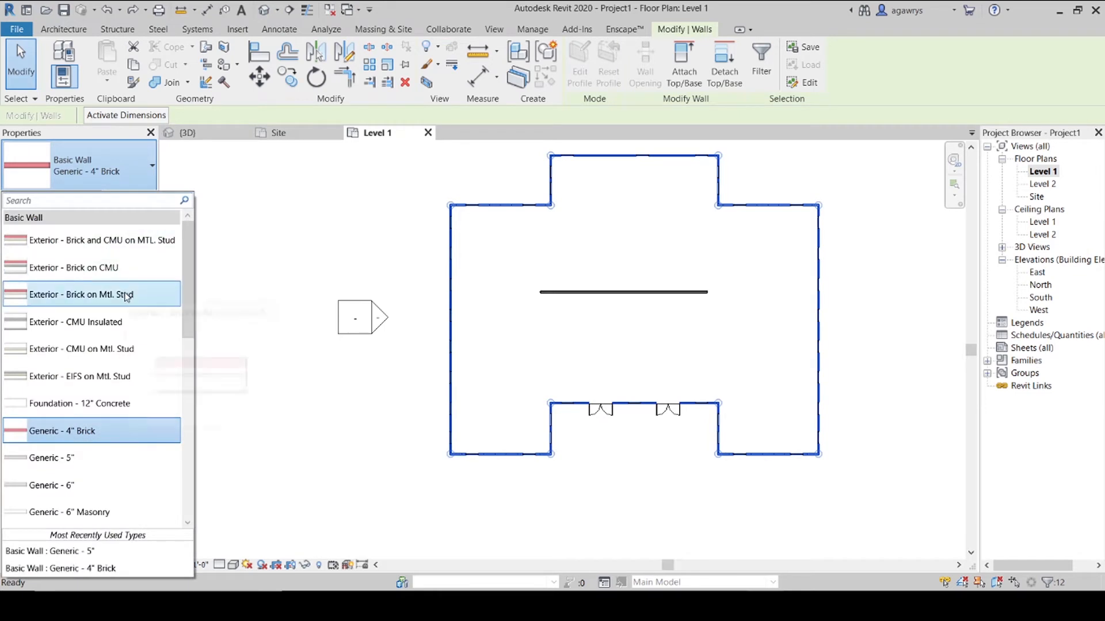
{"action": "mouse_move", "coordinate": [126, 296]}
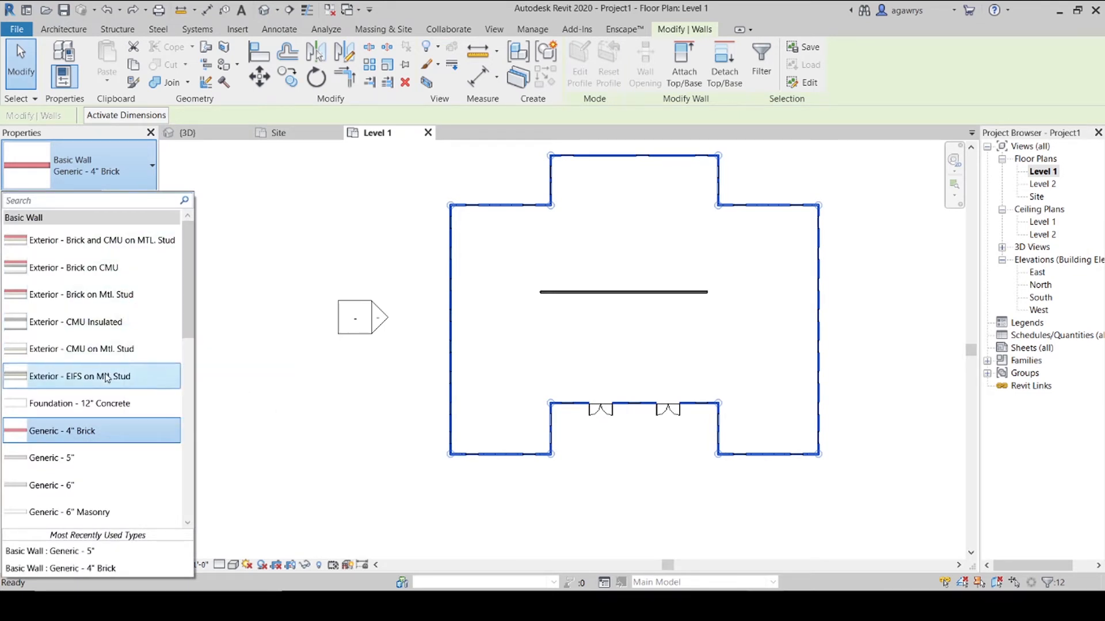
{"action": "scroll", "coordinate": [107, 406], "scroll_direction": "down", "scroll_amount": 3}
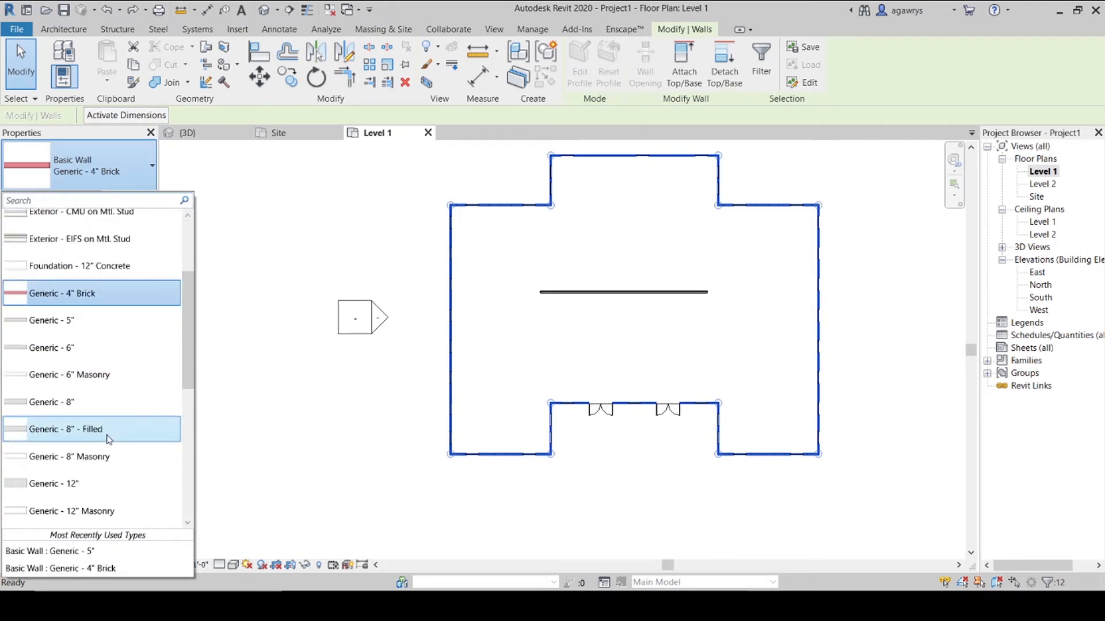
{"action": "left_click", "coordinate": [108, 521]}
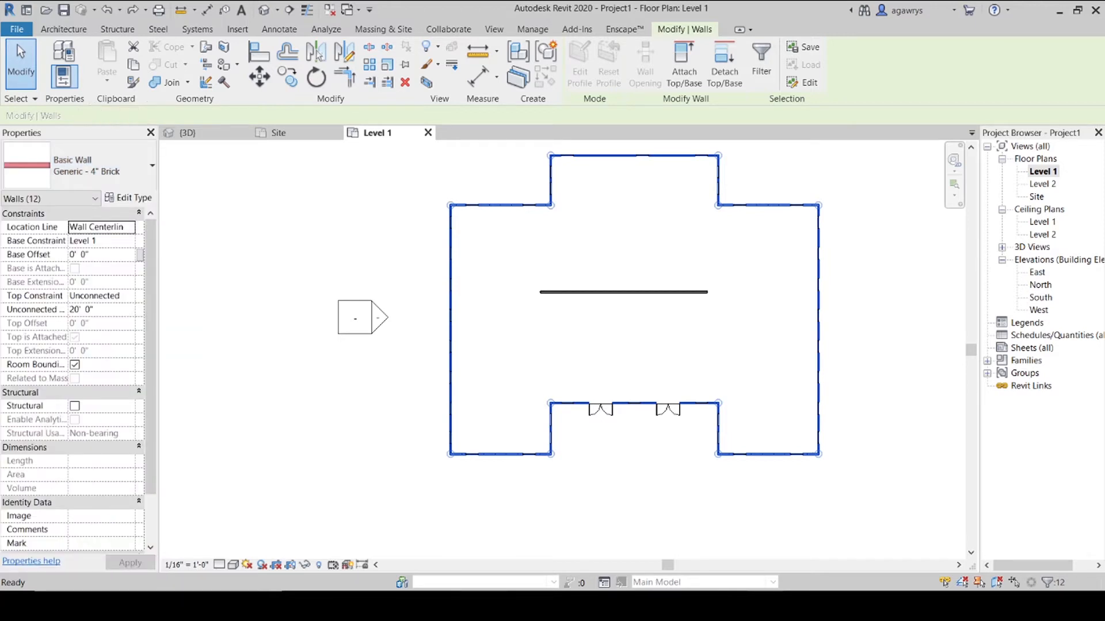
{"action": "left_click", "coordinate": [592, 517]}
Set the detail level of the Level 1 plan view to Coarse.
{"action": "scroll", "coordinate": [577, 507], "scroll_direction": "up", "scroll_amount": 3}
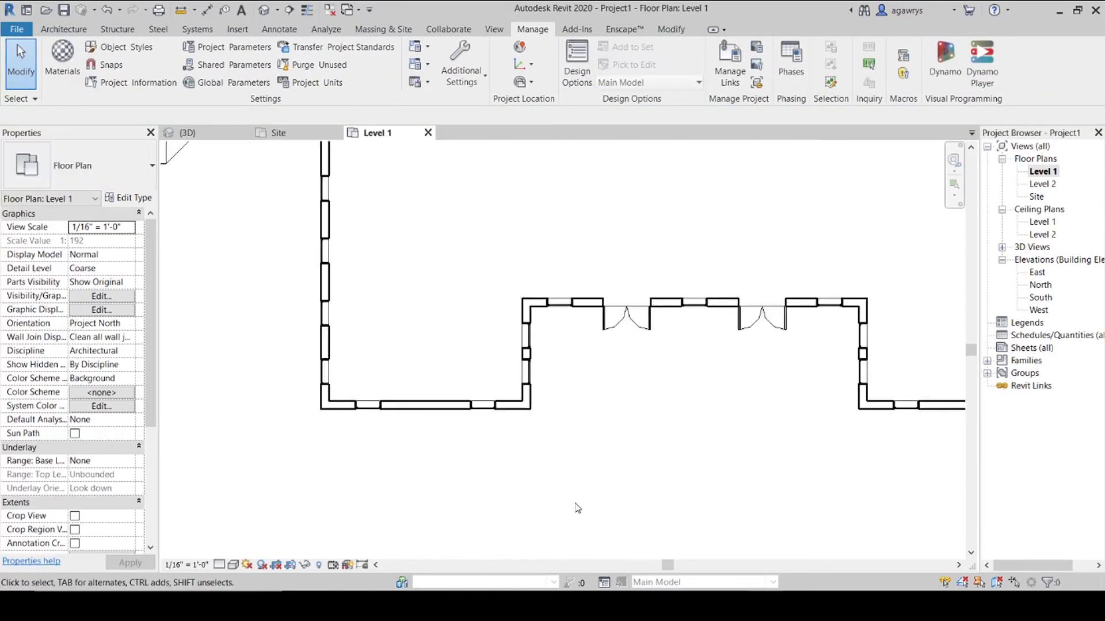
{"action": "scroll", "coordinate": [577, 507], "scroll_direction": "up", "scroll_amount": 1}
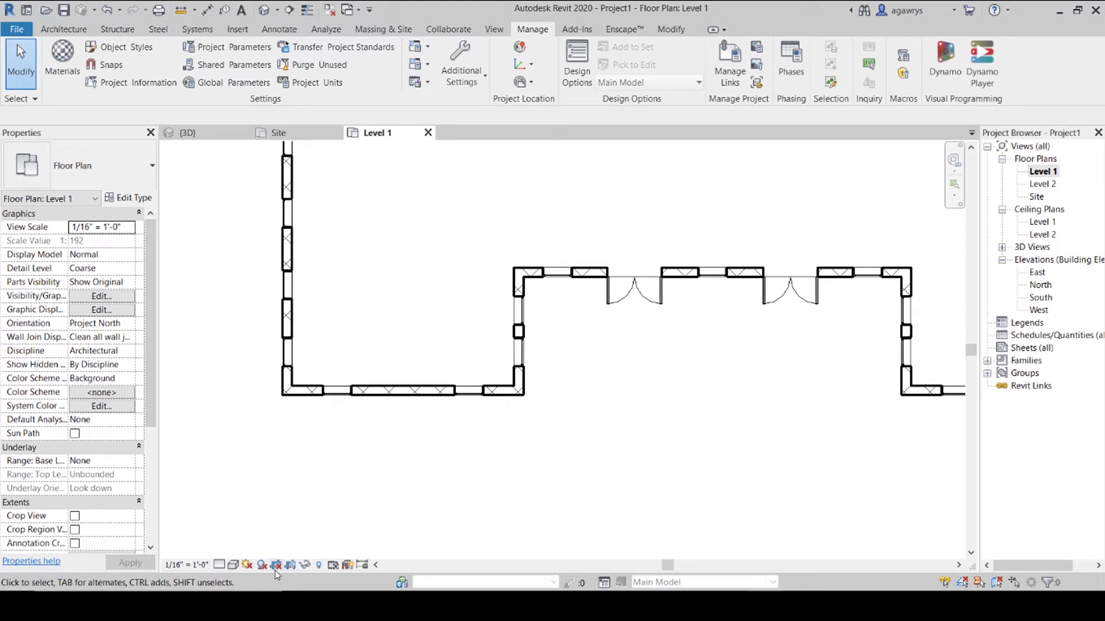
{"action": "left_click", "coordinate": [220, 565]}
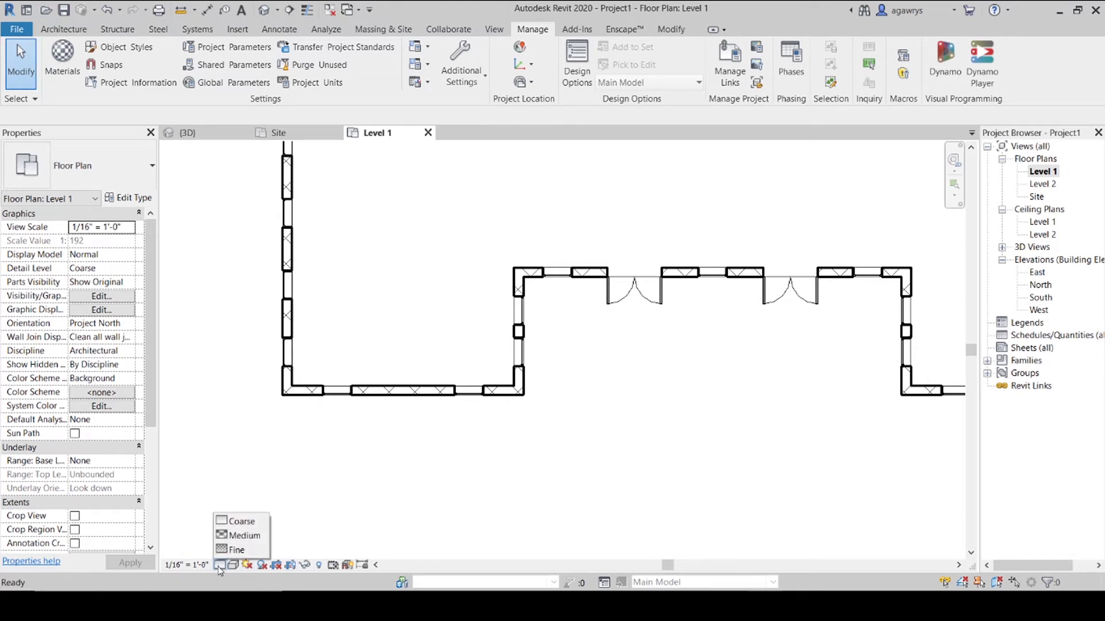
{"action": "left_click", "coordinate": [239, 524]}
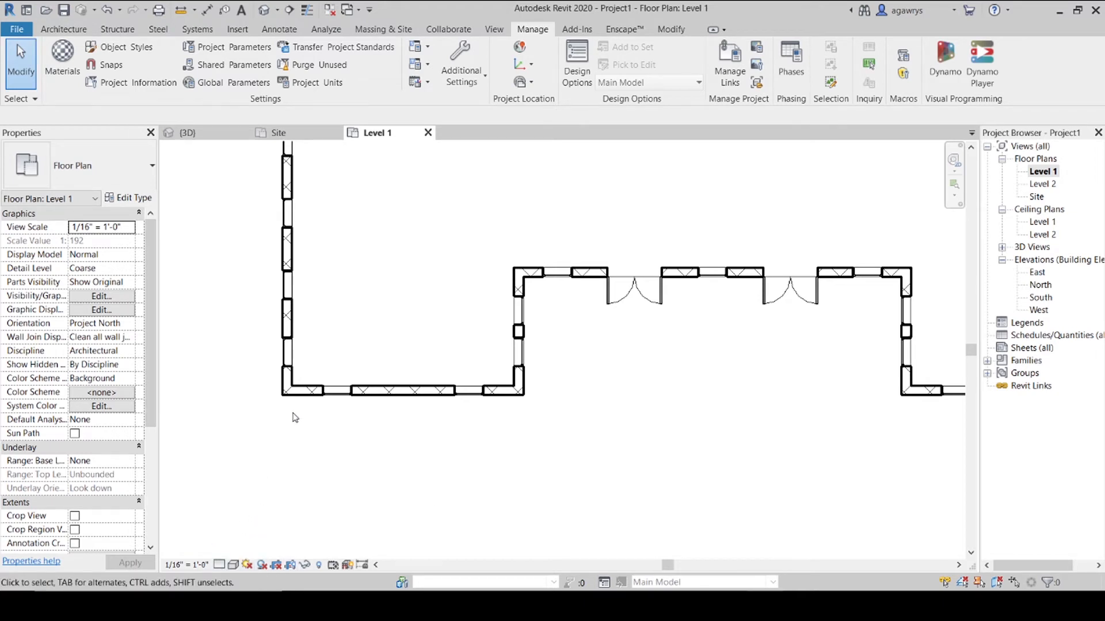
Override the southwest wing's south wall by element with a black solid fill cut foreground pattern, and undo the override.
{"action": "scroll", "coordinate": [348, 469], "scroll_direction": "up", "scroll_amount": 1}
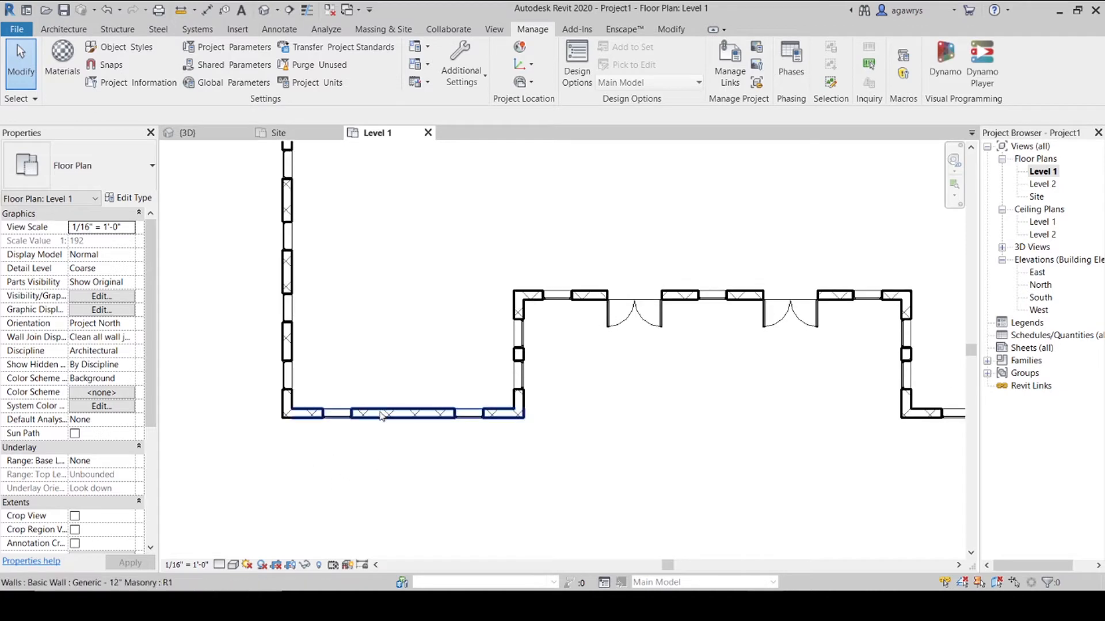
{"action": "scroll", "coordinate": [382, 418], "scroll_direction": "up", "scroll_amount": 4}
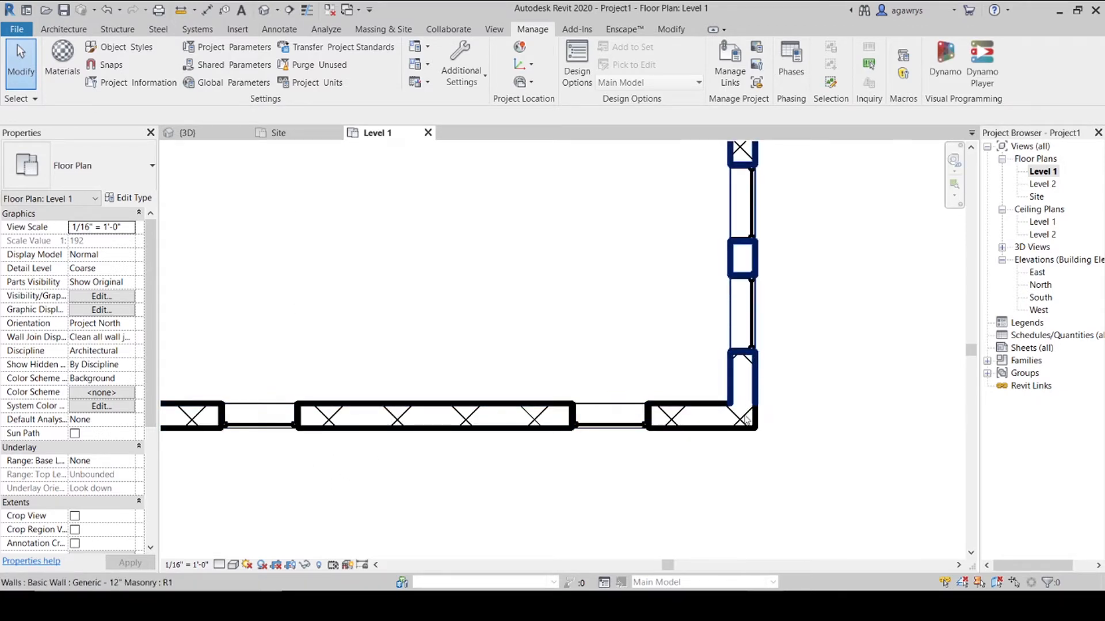
{"action": "left_click", "coordinate": [461, 424]}
{"action": "right_click", "coordinate": [460, 423]}
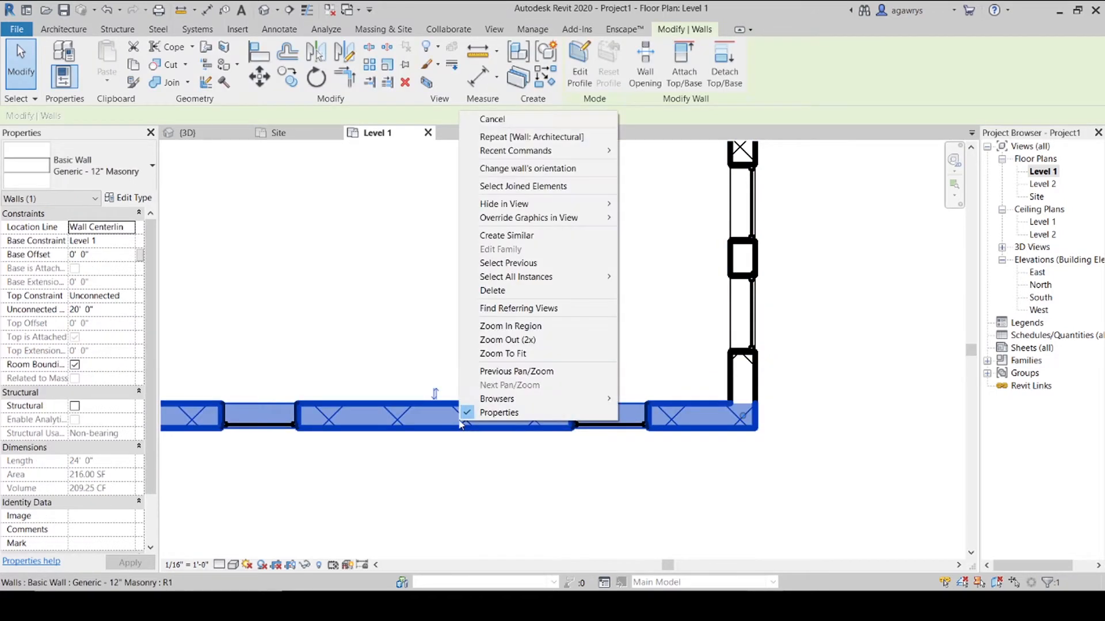
{"action": "mouse_move", "coordinate": [559, 222]}
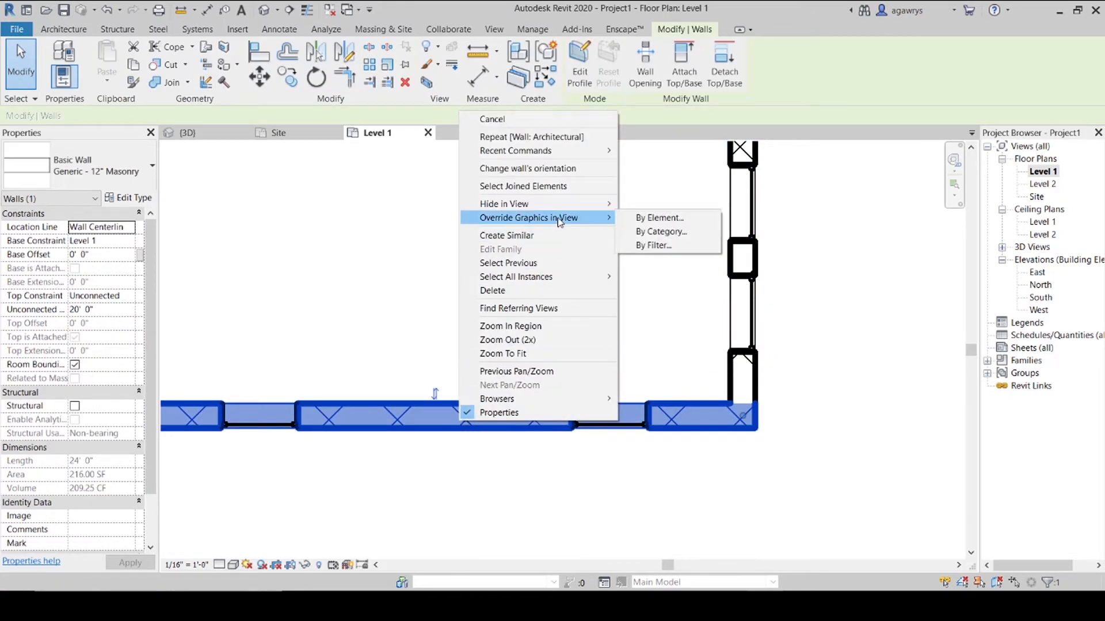
{"action": "left_click", "coordinate": [646, 219]}
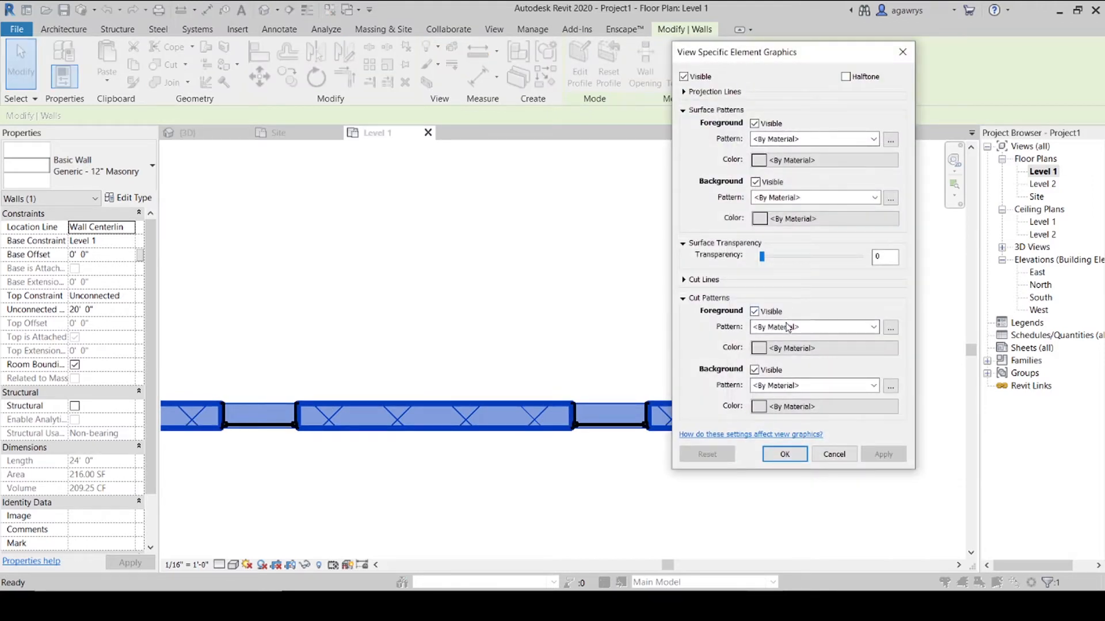
{"action": "left_click", "coordinate": [788, 327]}
{"action": "left_click", "coordinate": [782, 18]}
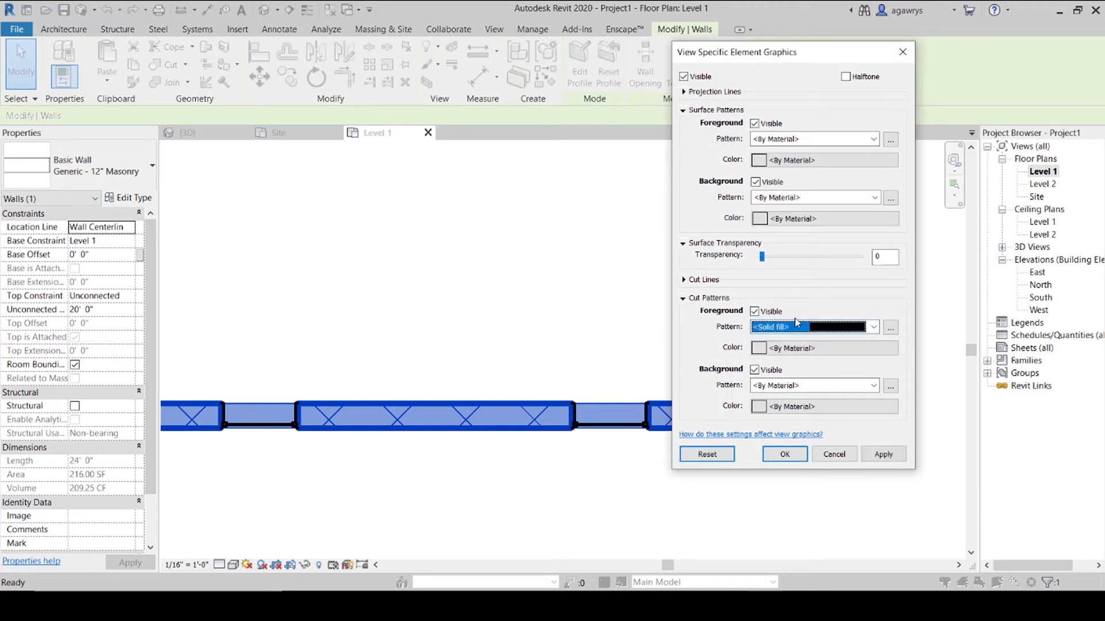
{"action": "left_click", "coordinate": [792, 350]}
{"action": "left_click", "coordinate": [653, 238]}
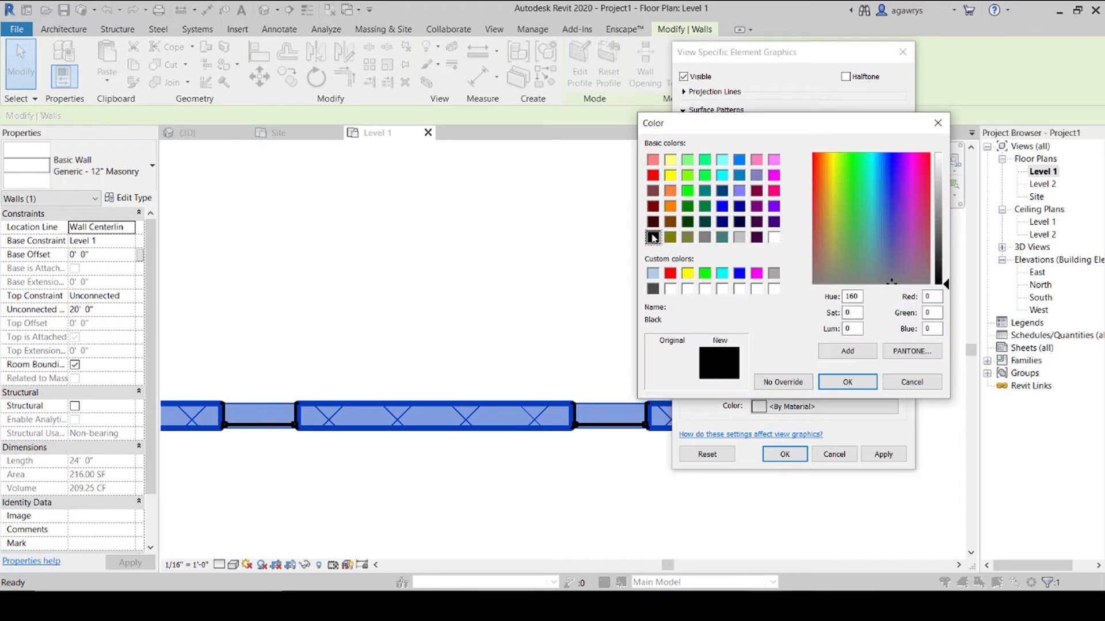
{"action": "left_click", "coordinate": [833, 382]}
{"action": "left_click", "coordinate": [784, 454]}
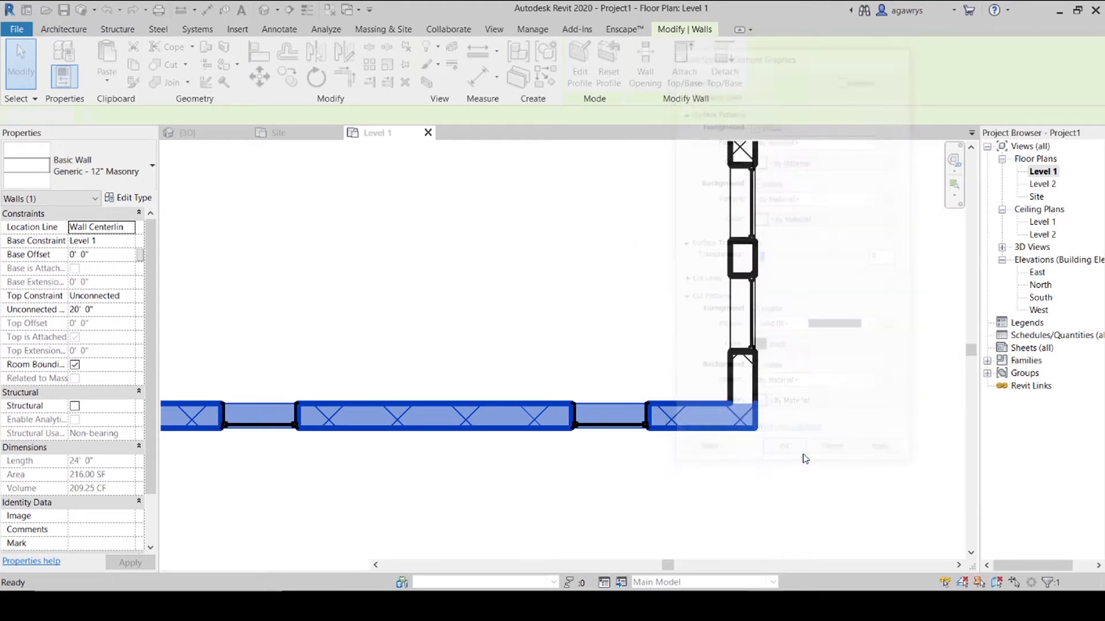
{"action": "key", "text": "Escape"}
{"action": "key", "text": "ctrl+z"}
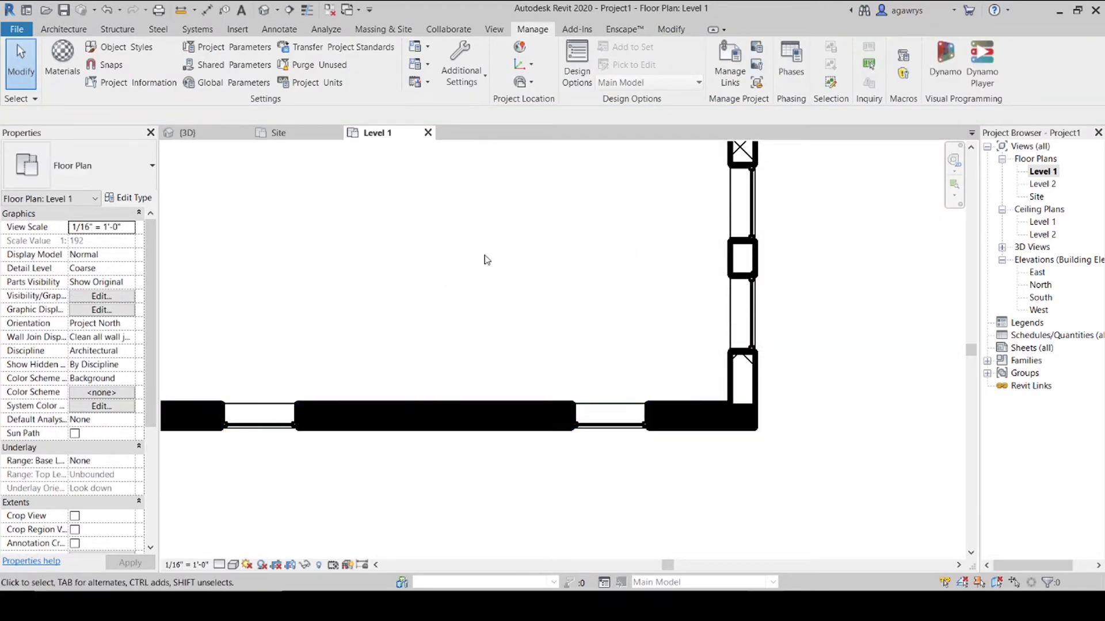
Override the graphics of the whole wall category in this view with a solid fill cut foreground pattern in black.
{"action": "left_click", "coordinate": [482, 425]}
{"action": "right_click", "coordinate": [481, 424]}
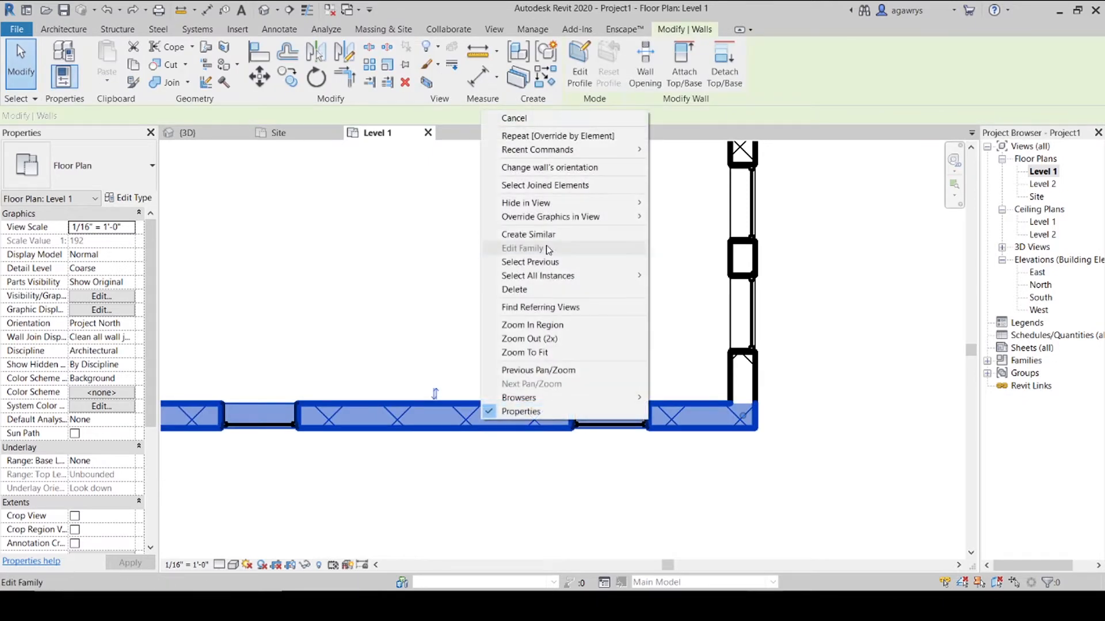
{"action": "mouse_move", "coordinate": [554, 217]}
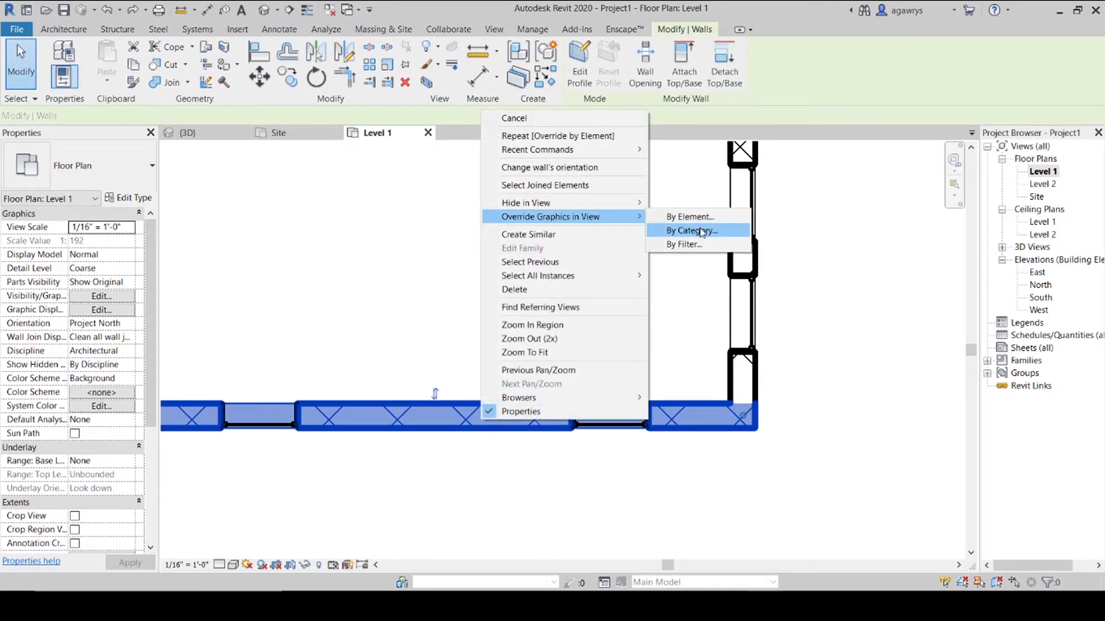
{"action": "left_click", "coordinate": [692, 231]}
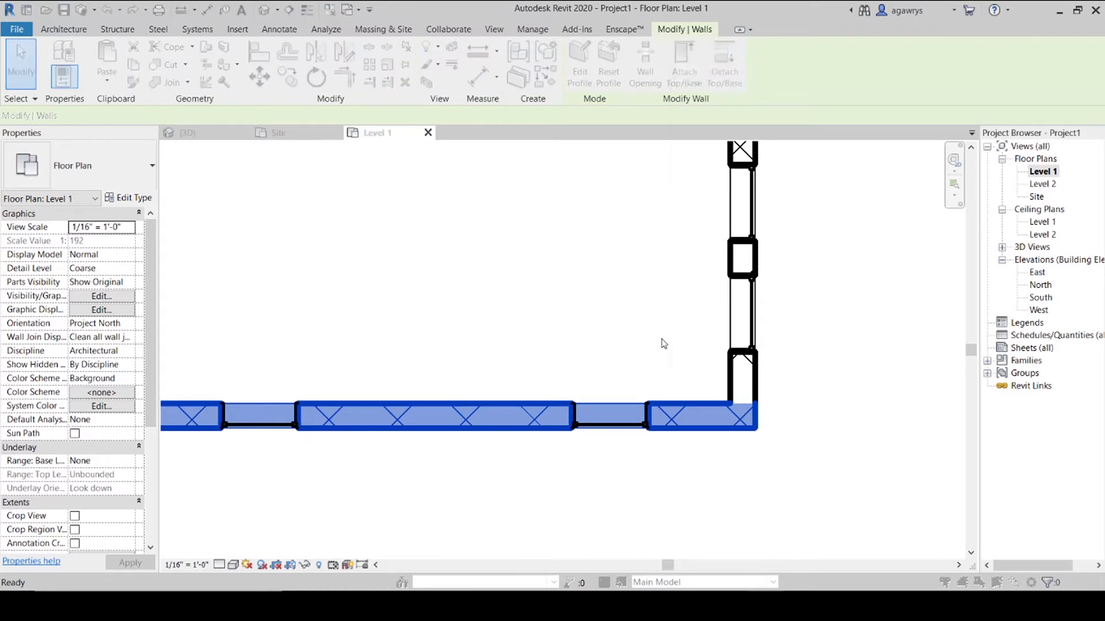
{"action": "left_click", "coordinate": [761, 326]}
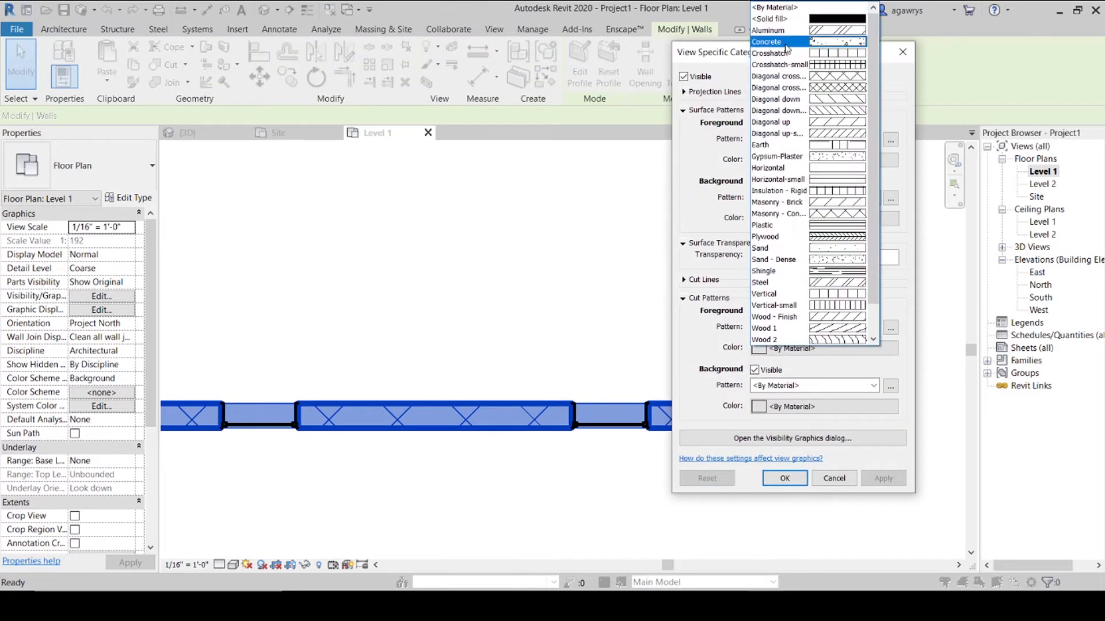
{"action": "left_click", "coordinate": [793, 27]}
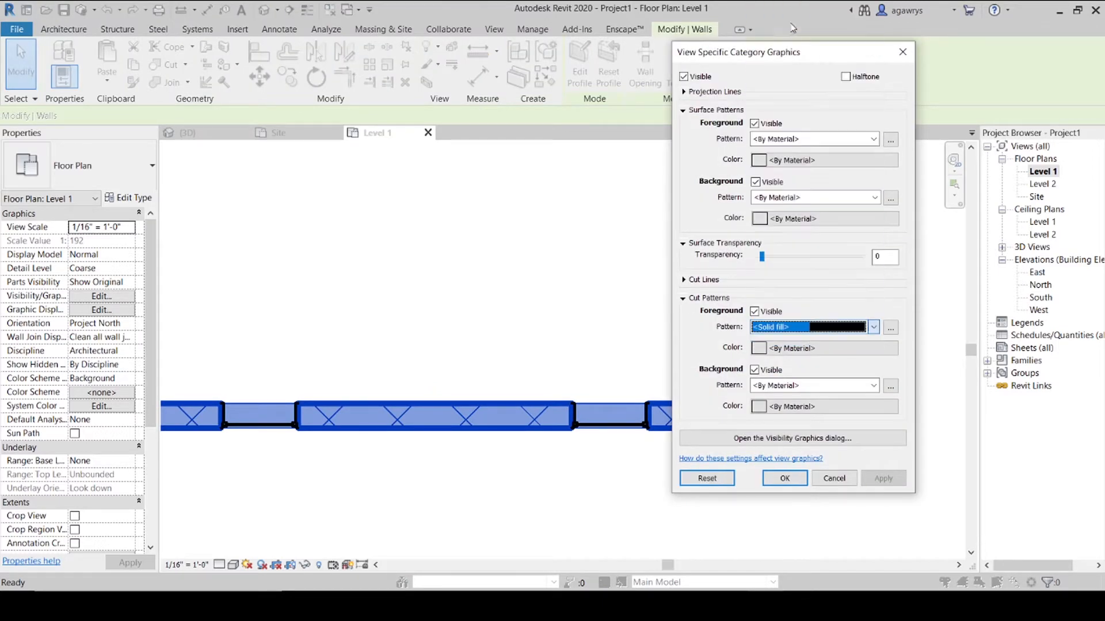
{"action": "left_click", "coordinate": [789, 348]}
{"action": "left_click", "coordinate": [653, 249]}
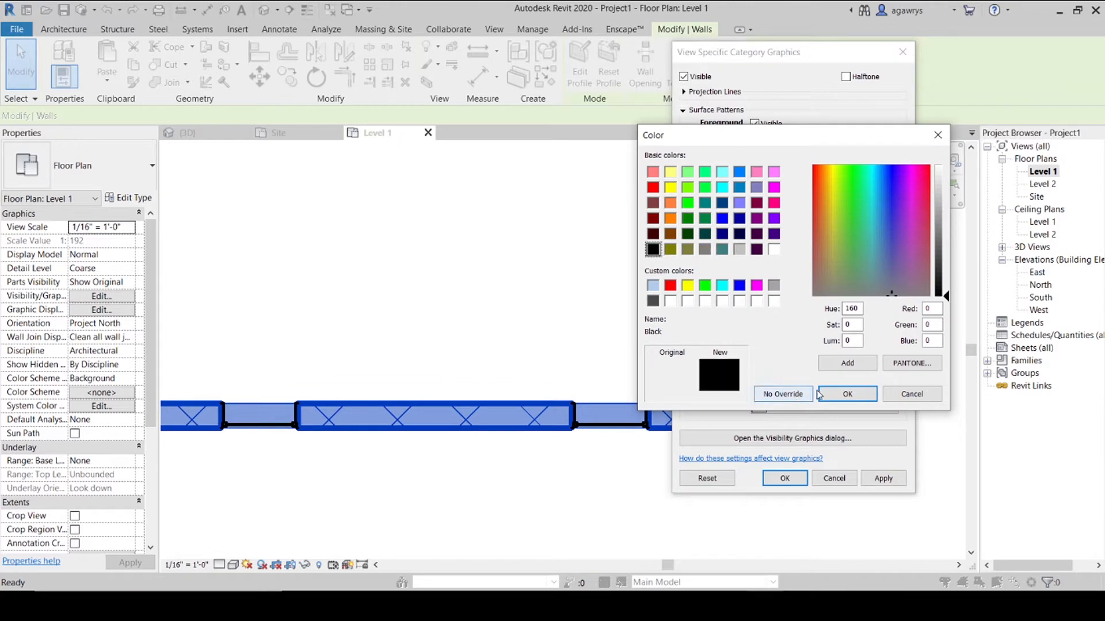
{"action": "left_click", "coordinate": [845, 394]}
{"action": "left_click", "coordinate": [783, 478]}
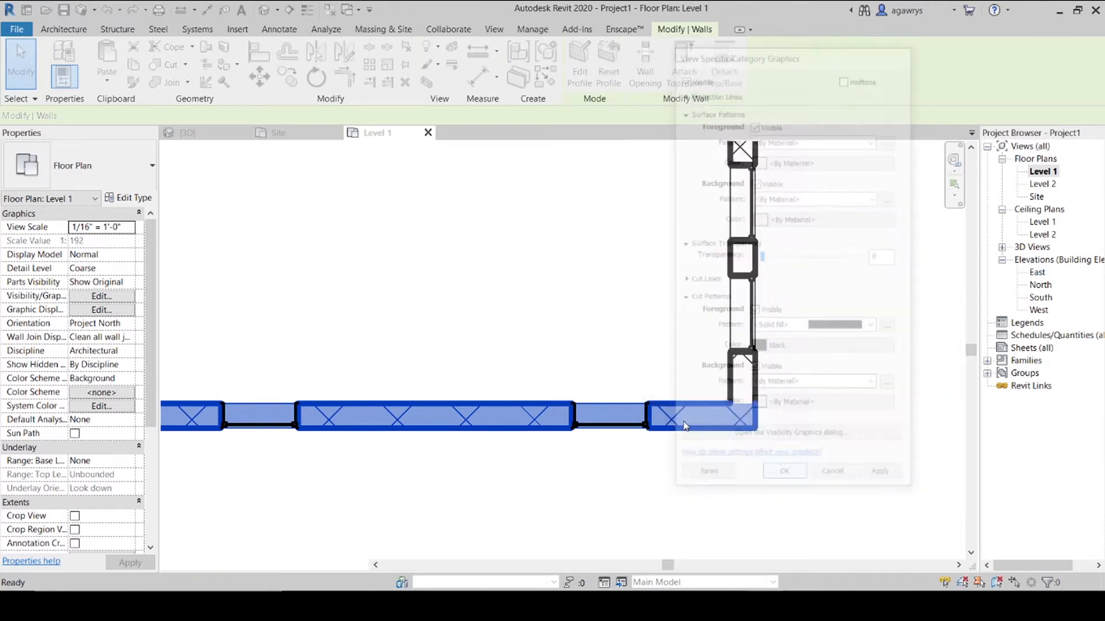
{"action": "left_click", "coordinate": [523, 282]}
{"action": "scroll", "coordinate": [523, 281], "scroll_direction": "down", "scroll_amount": 5}
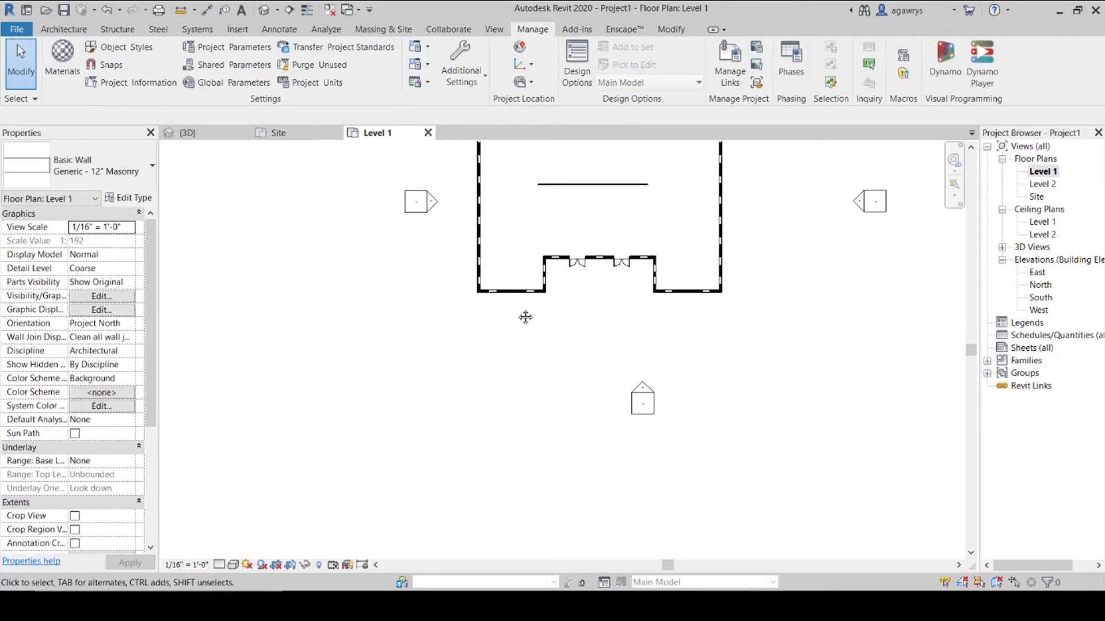
{"action": "middle_click_drag", "start_coordinate": [525, 317], "coordinate": [531, 460]}
{"action": "scroll", "coordinate": [565, 330], "scroll_direction": "up", "scroll_amount": 3}
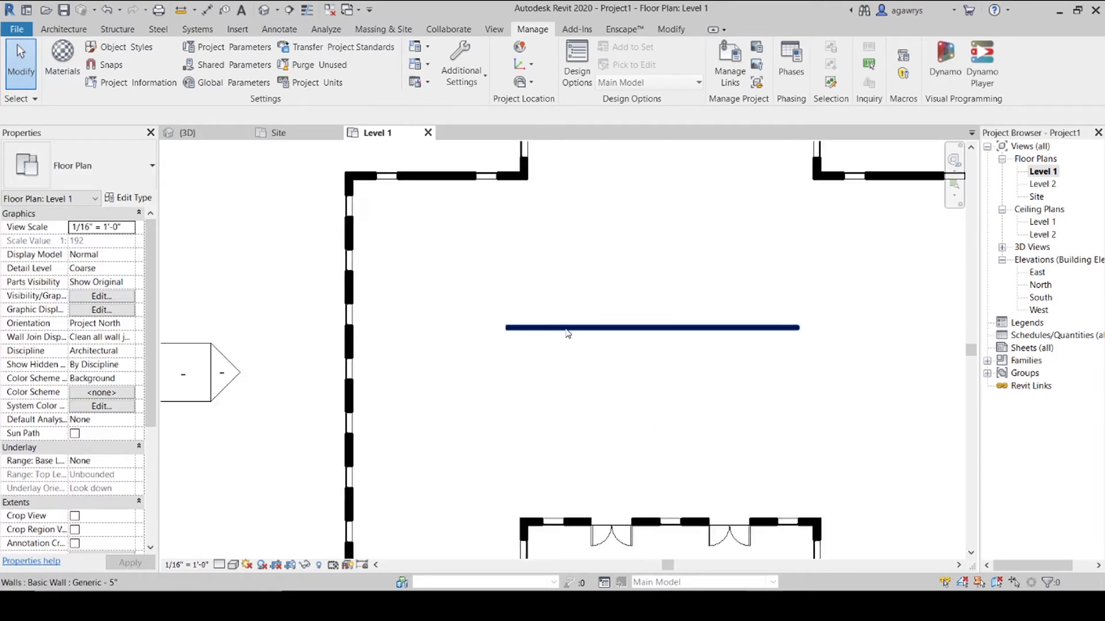
Open the Concrete Masonry Units material of the structure layer in the Generic - 12" Masonry wall type.
{"action": "scroll", "coordinate": [533, 340], "scroll_direction": "up", "scroll_amount": 1}
{"action": "scroll", "coordinate": [525, 375], "scroll_direction": "down", "scroll_amount": 4}
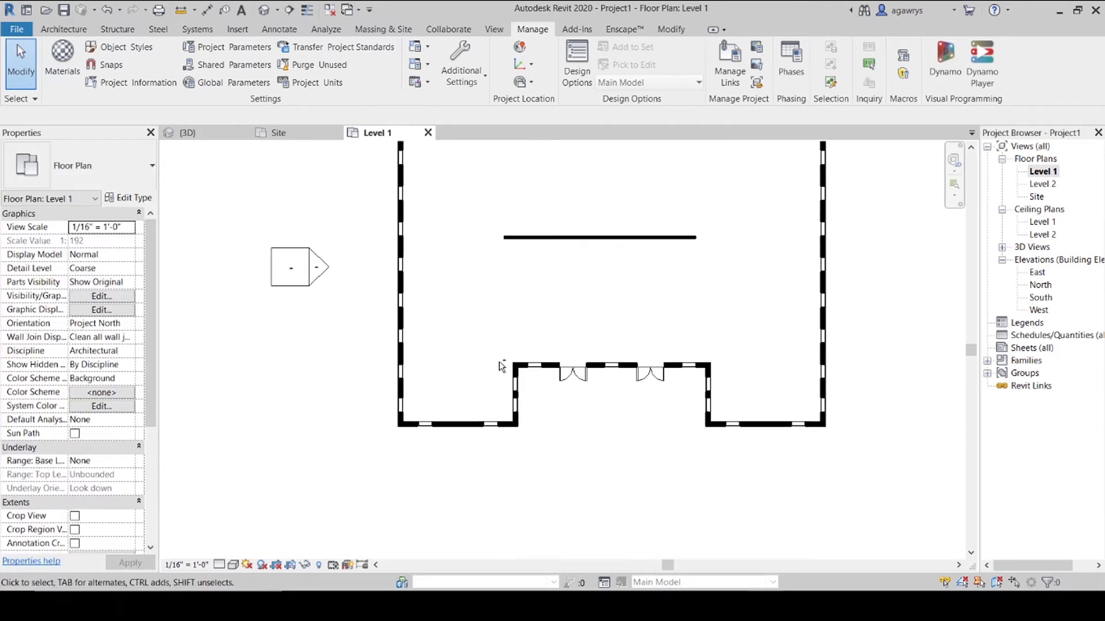
{"action": "scroll", "coordinate": [481, 408], "scroll_direction": "up", "scroll_amount": 5}
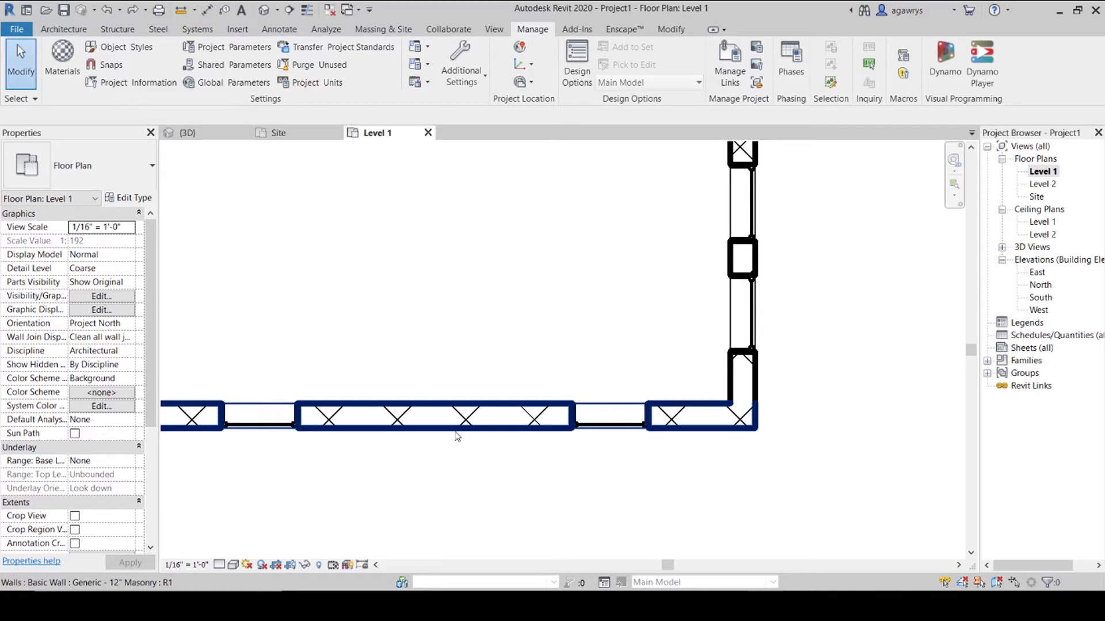
{"action": "left_click", "coordinate": [457, 434]}
{"action": "left_click", "coordinate": [126, 199]}
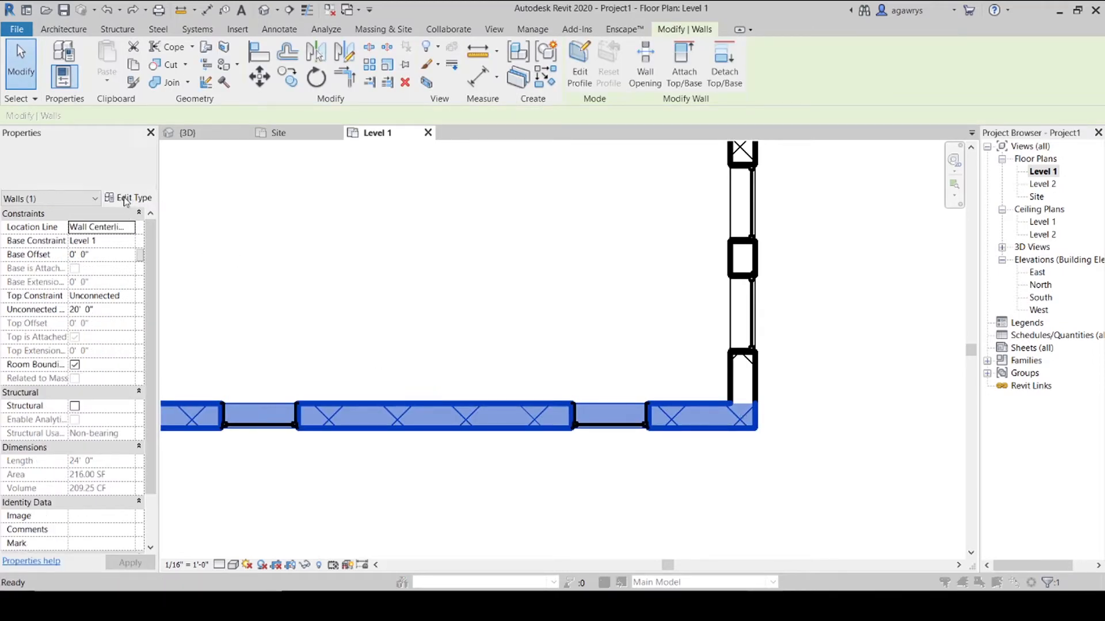
{"action": "left_click", "coordinate": [726, 151]}
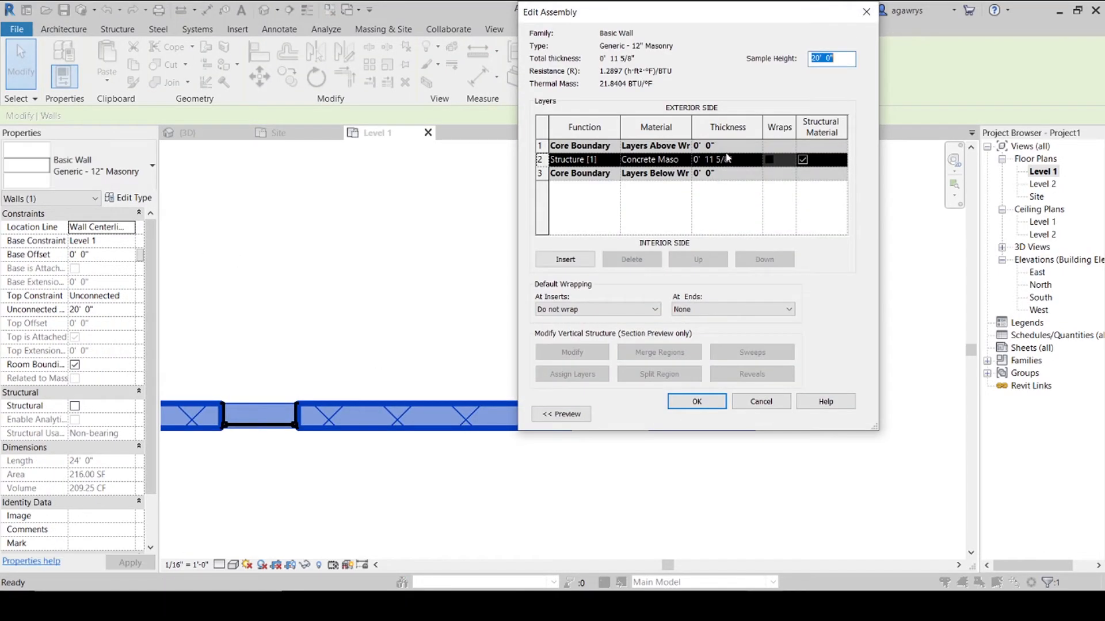
{"action": "left_click", "coordinate": [688, 161]}
{"action": "left_click", "coordinate": [687, 160]}
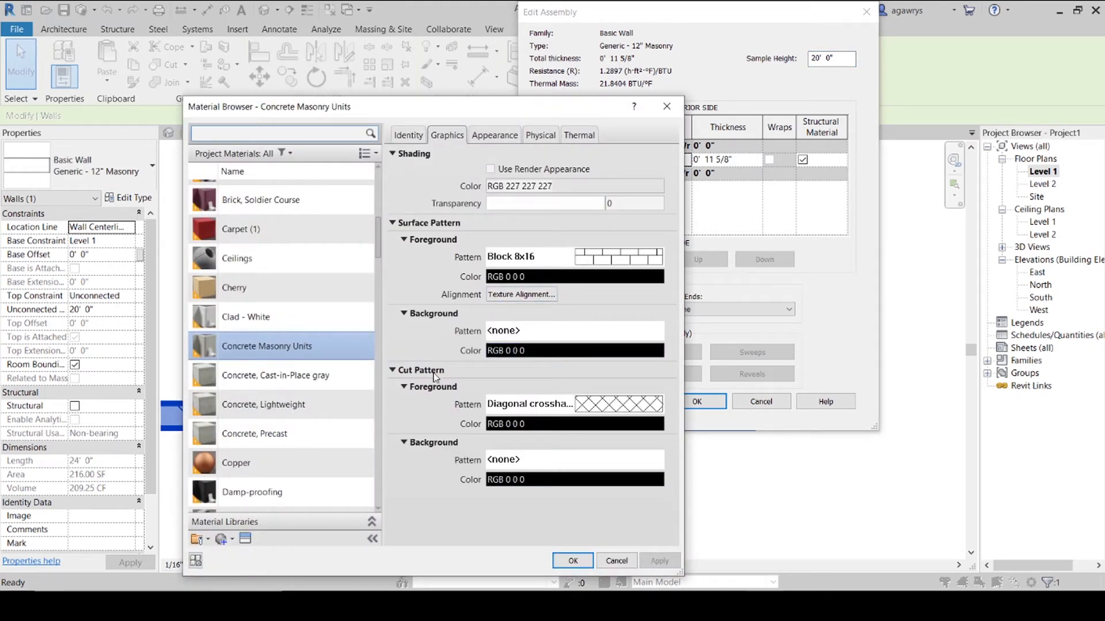
Set the cut pattern foreground of Concrete Masonry Units to Solid fill and accept the wall type changes.
{"action": "left_click", "coordinate": [606, 407]}
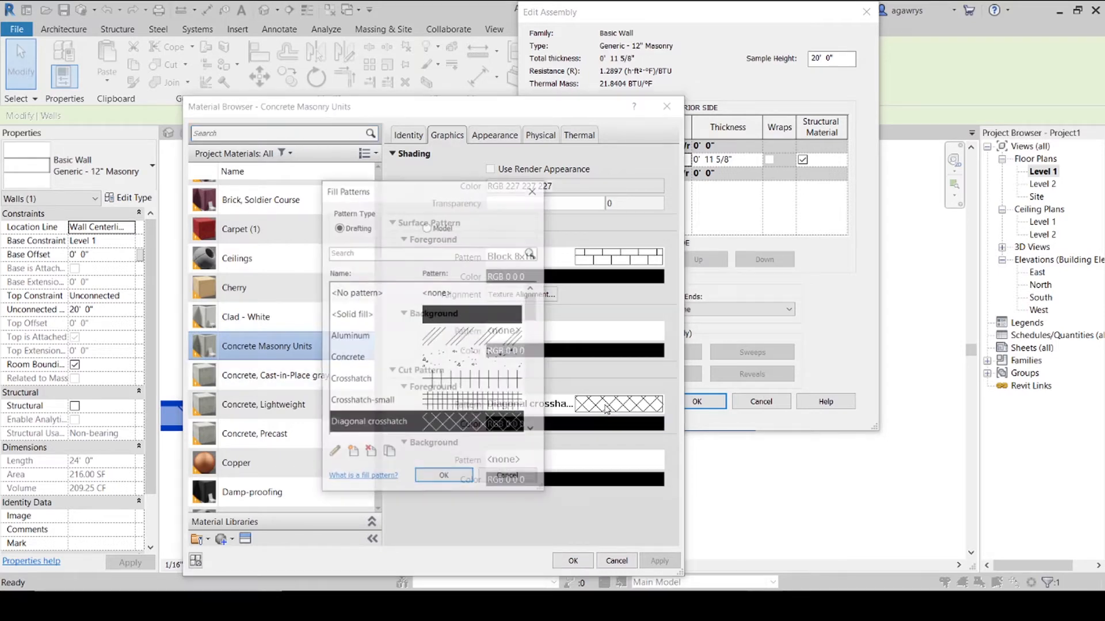
{"action": "left_click", "coordinate": [458, 316]}
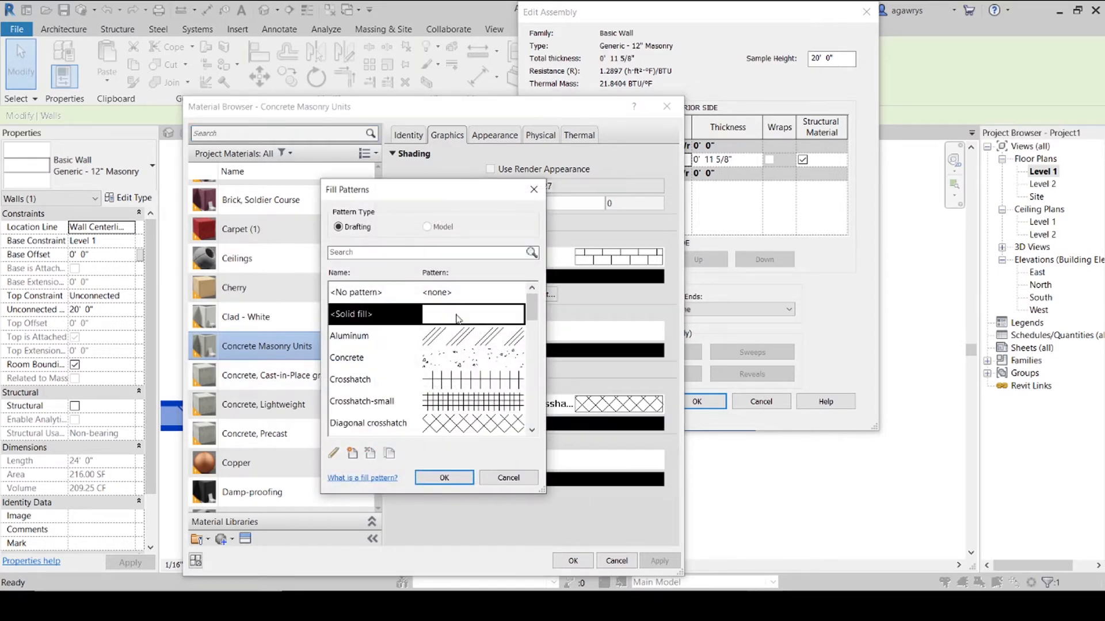
{"action": "left_click", "coordinate": [444, 479]}
{"action": "left_click", "coordinate": [573, 561]}
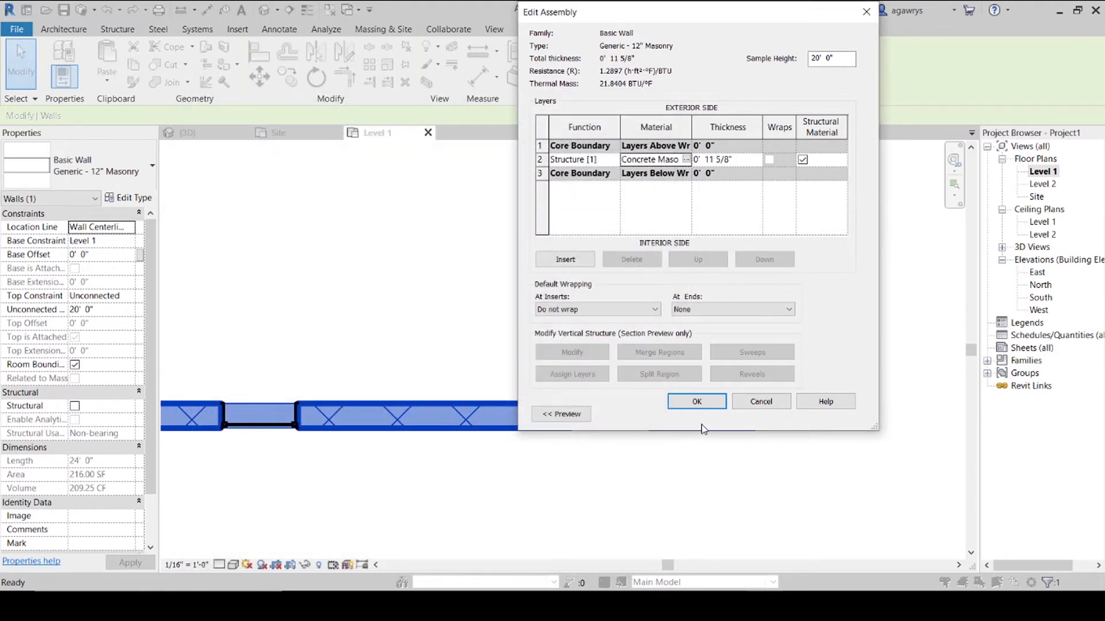
{"action": "left_click", "coordinate": [701, 402]}
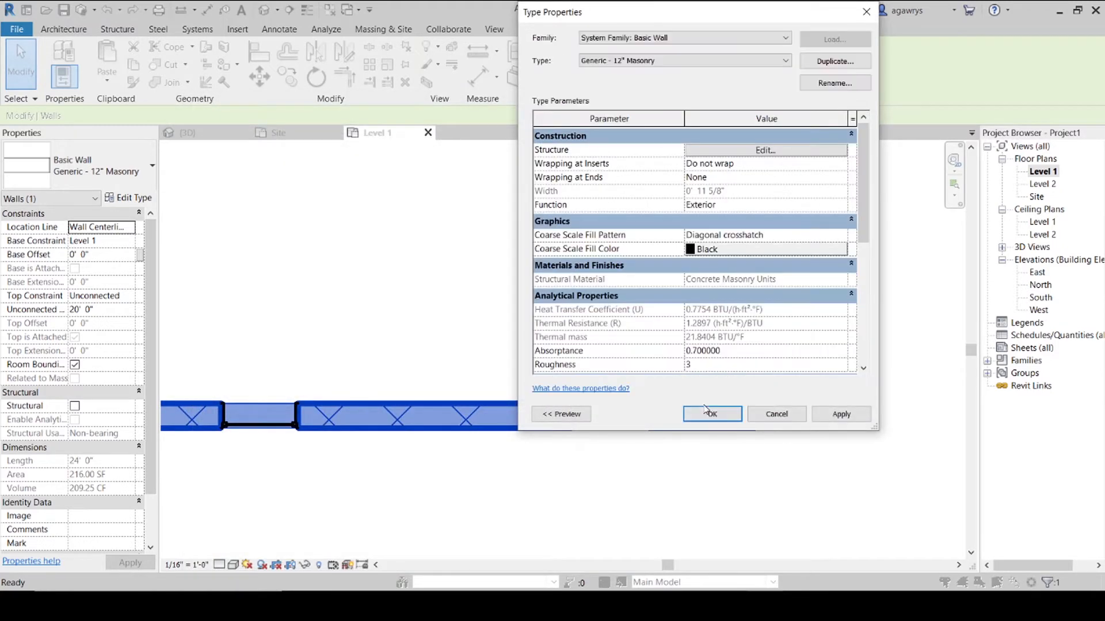
{"action": "left_click", "coordinate": [707, 412]}
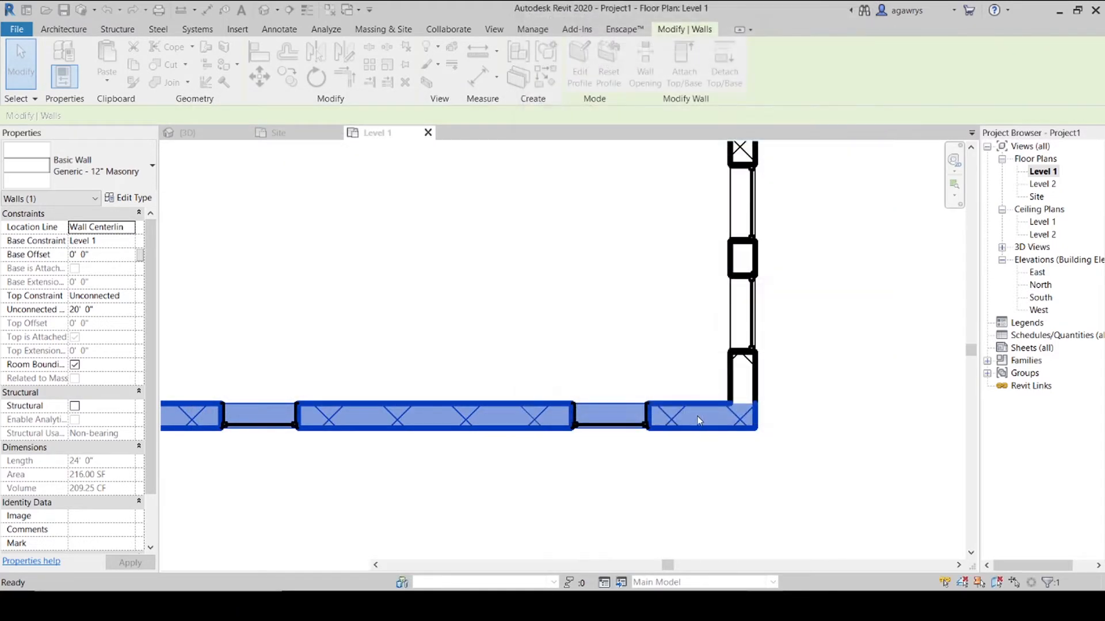
{"action": "left_click", "coordinate": [642, 516]}
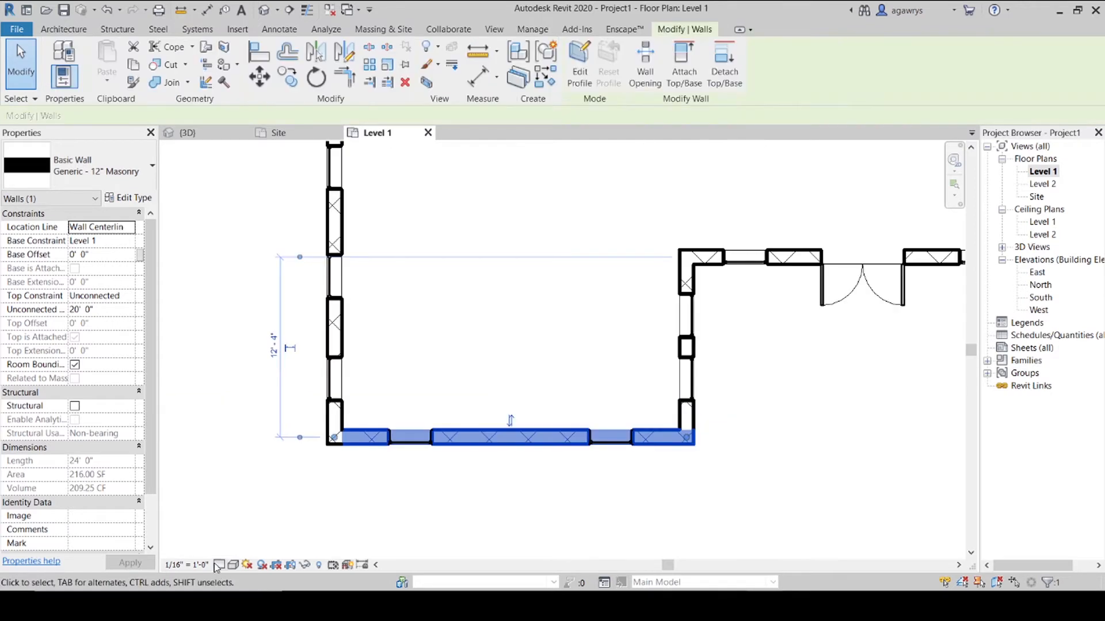
Try the Fine, Medium and Coarse detail levels on the Level 1 plan to compare the wall fills.
{"action": "left_click", "coordinate": [217, 565]}
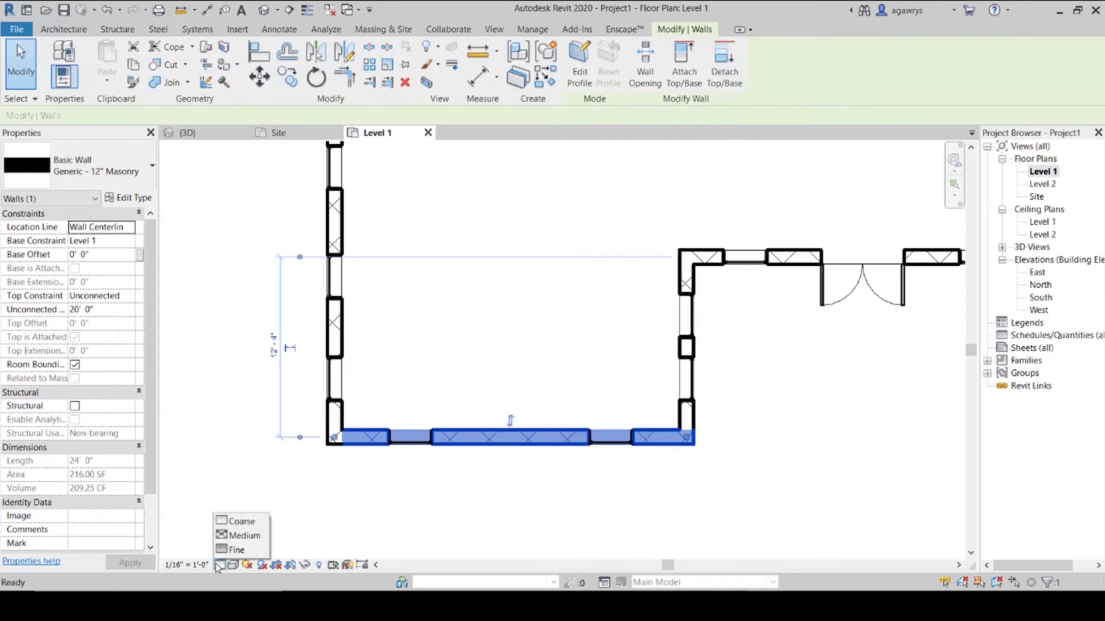
{"action": "left_click", "coordinate": [237, 550]}
{"action": "left_click", "coordinate": [219, 501]}
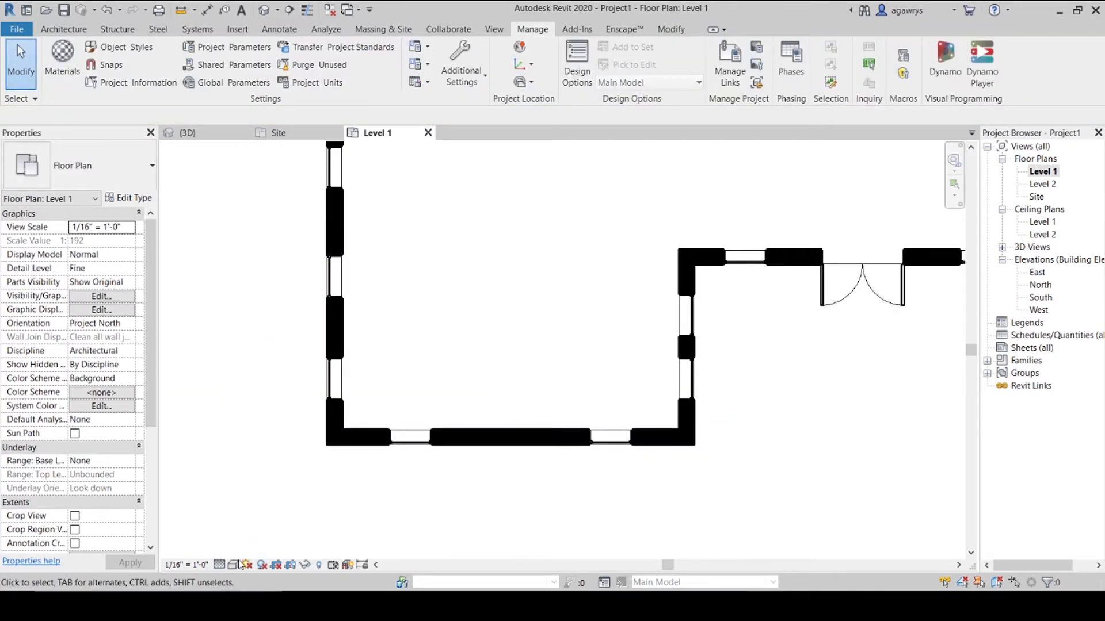
{"action": "left_click", "coordinate": [219, 565]}
{"action": "left_click", "coordinate": [237, 535]}
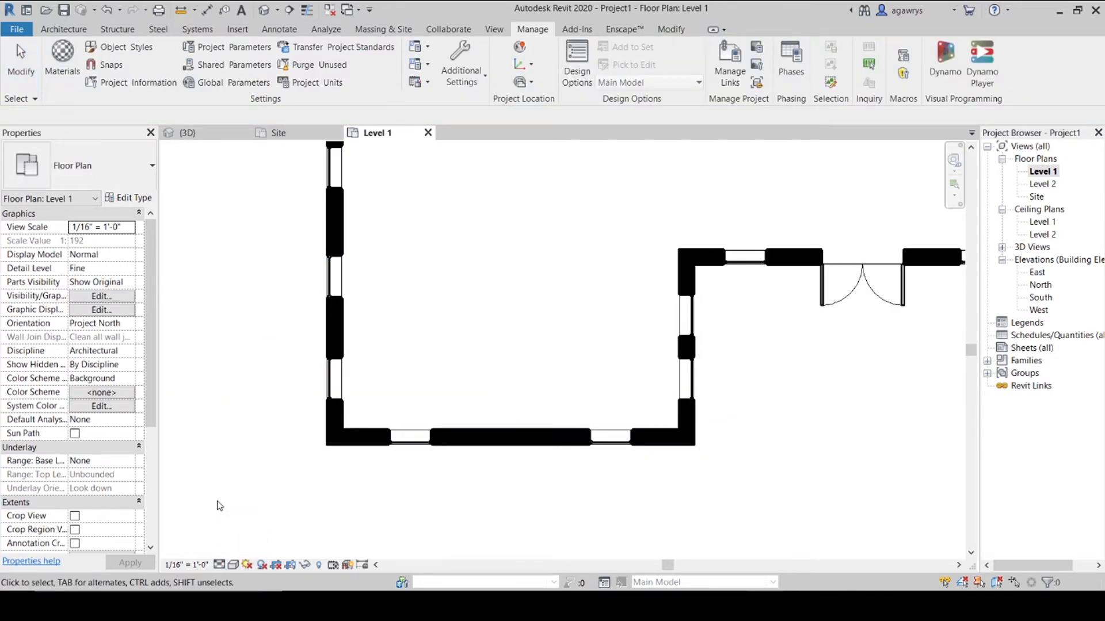
{"action": "left_click", "coordinate": [219, 564]}
{"action": "left_click", "coordinate": [229, 520]}
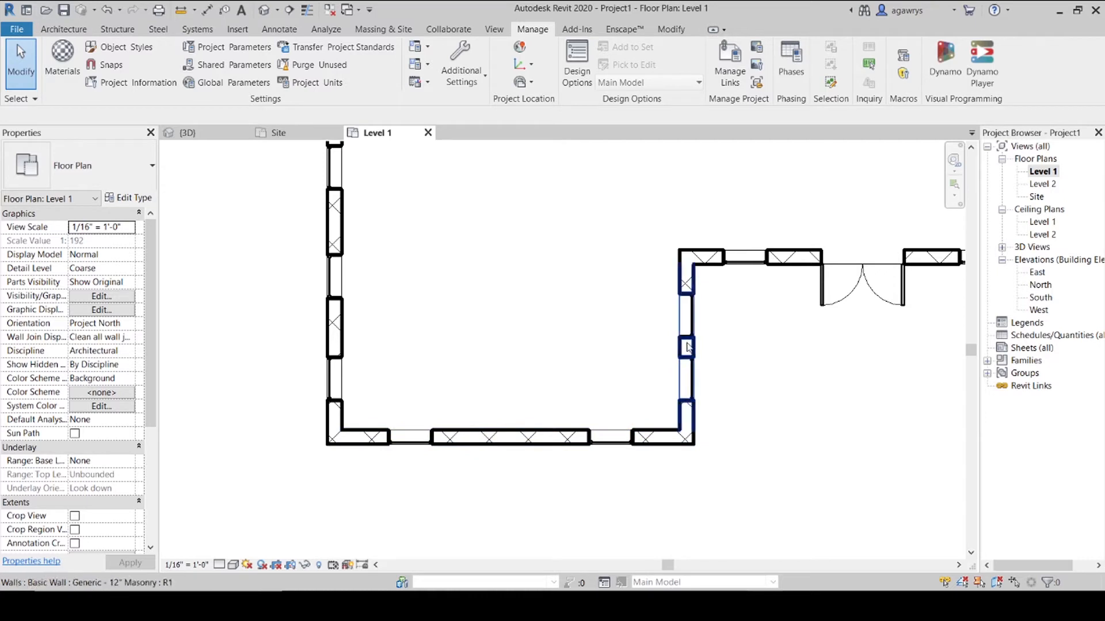
Set the detail level of the Level 1 plan to Medium.
{"action": "left_click", "coordinate": [219, 564]}
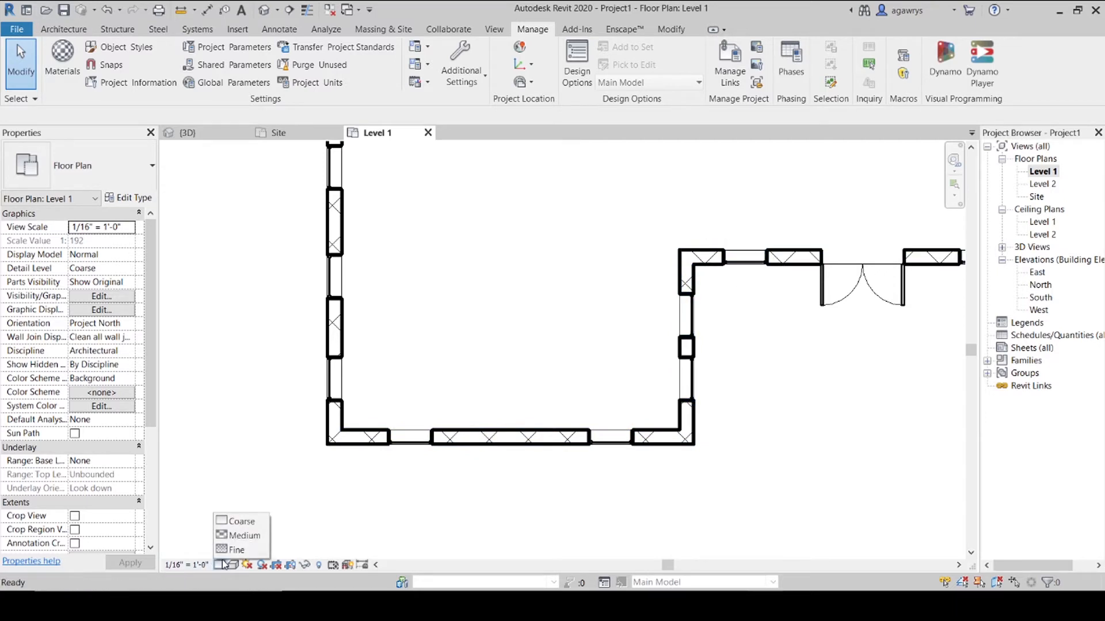
{"action": "left_click", "coordinate": [239, 533]}
{"action": "scroll", "coordinate": [517, 496], "scroll_direction": "down", "scroll_amount": 2}
{"action": "scroll", "coordinate": [517, 495], "scroll_direction": "down", "scroll_amount": 2}
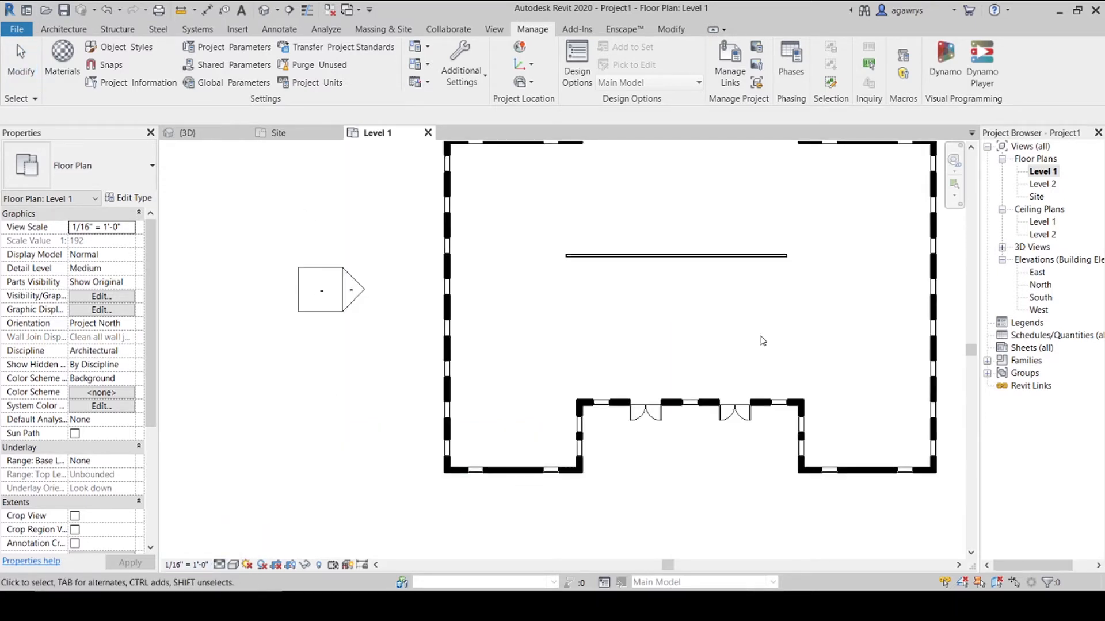
{"action": "scroll", "coordinate": [638, 426], "scroll_direction": "up", "scroll_amount": 2}
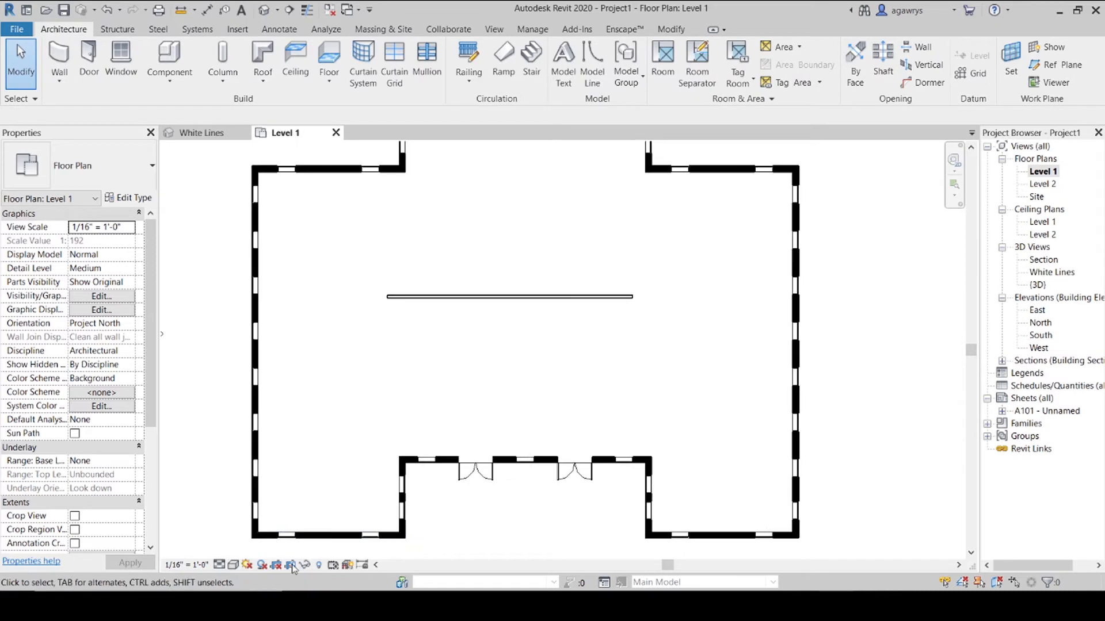
Turn on shadows in the Level 1 floor plan view.
{"action": "middle_click_drag", "start_coordinate": [344, 447], "coordinate": [343, 454]}
{"action": "left_click", "coordinate": [261, 565]}
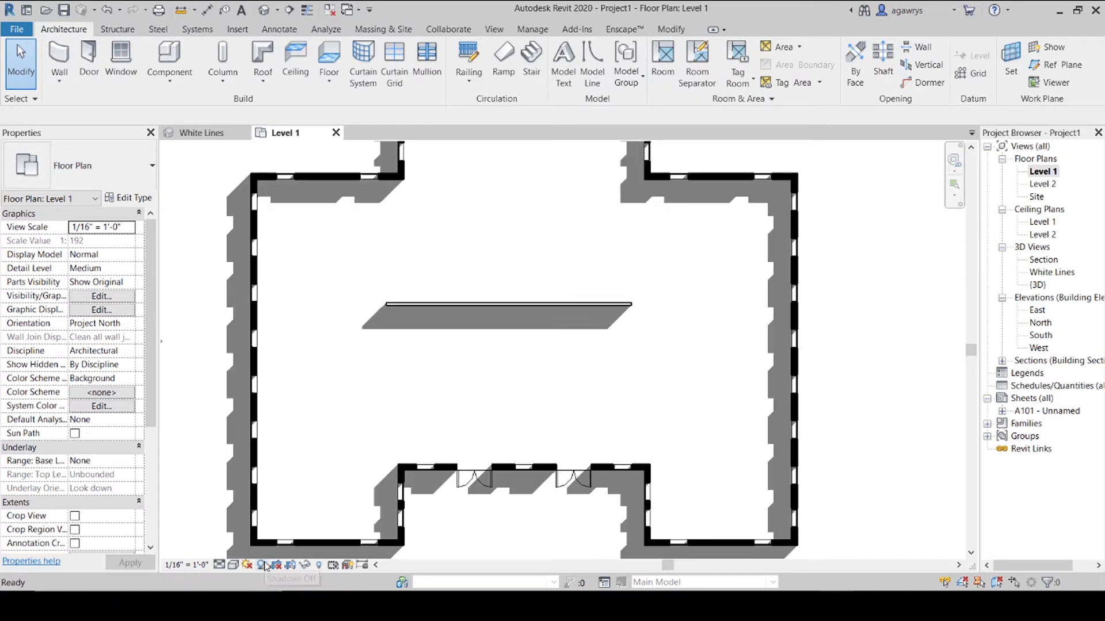
{"action": "scroll", "coordinate": [411, 295], "scroll_direction": "down", "scroll_amount": 2}
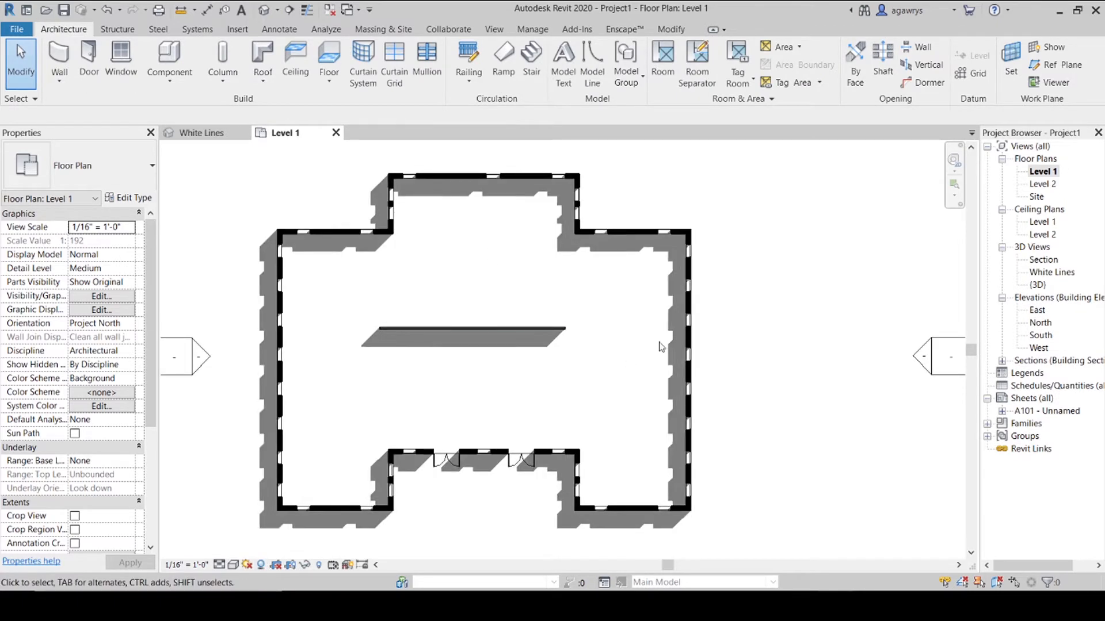
Lighten the plan's shadows in the graphic display lighting settings with Sun 45, Ambient Light 27 and Shadows 10.
{"action": "middle_click_drag", "start_coordinate": [506, 219], "coordinate": [535, 251]}
{"action": "left_click", "coordinate": [233, 565]}
{"action": "left_click", "coordinate": [294, 455]}
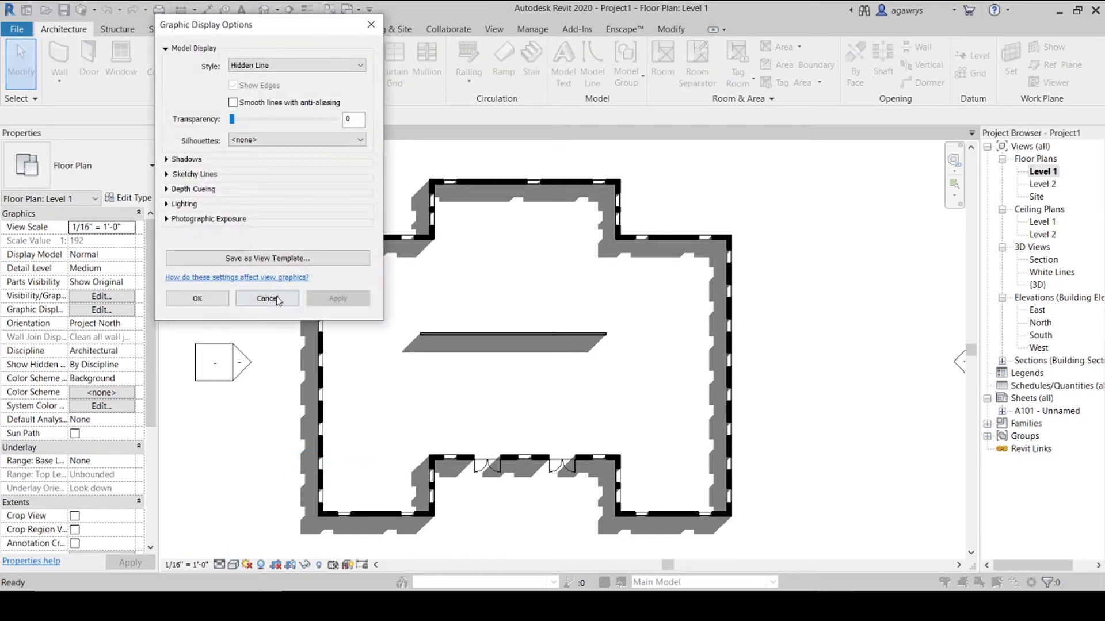
{"action": "left_click", "coordinate": [167, 204]}
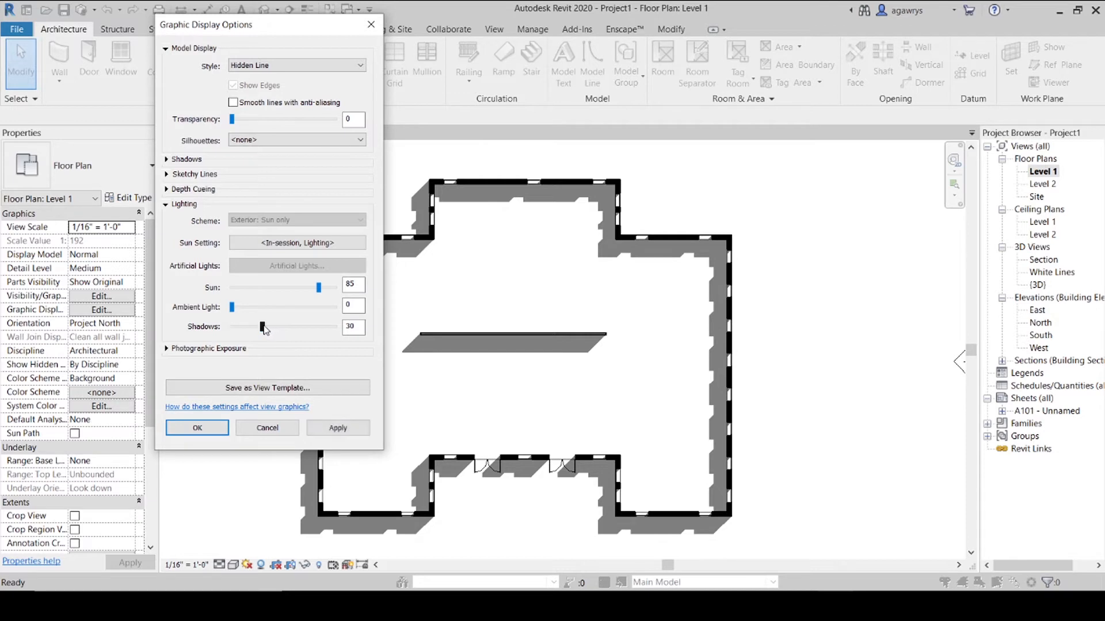
{"action": "left_click", "coordinate": [317, 431]}
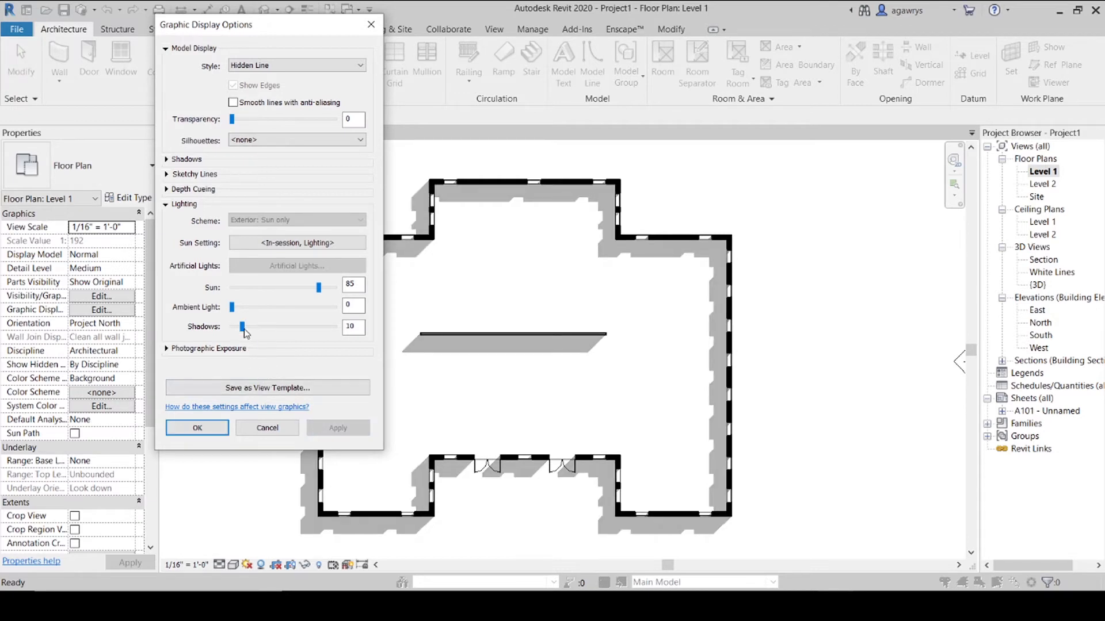
{"action": "left_click", "coordinate": [348, 432]}
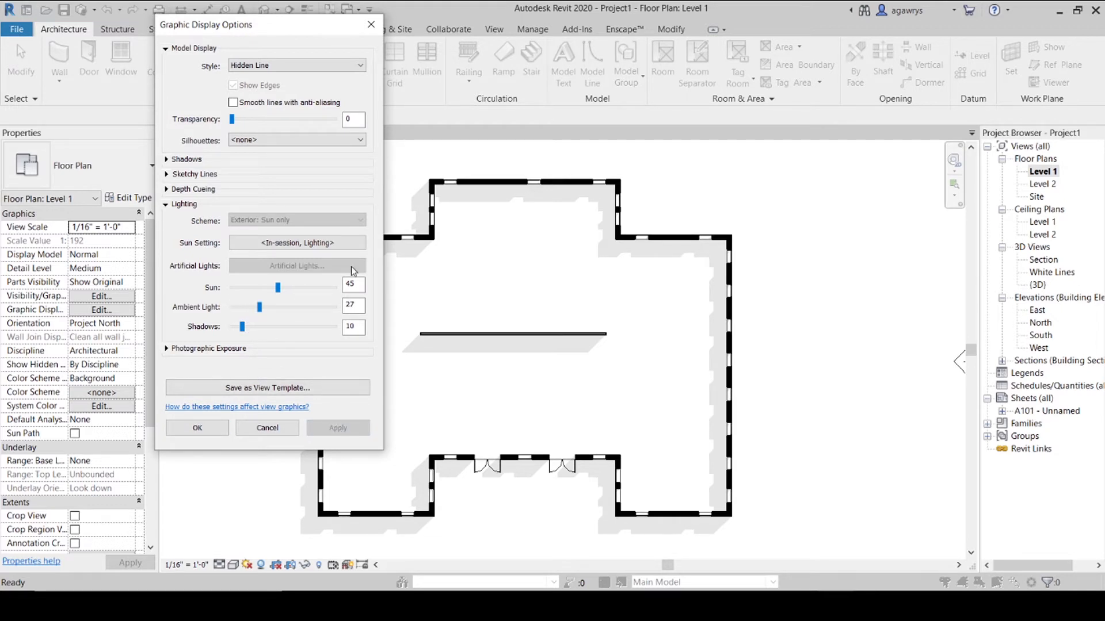
{"action": "left_click", "coordinate": [216, 428]}
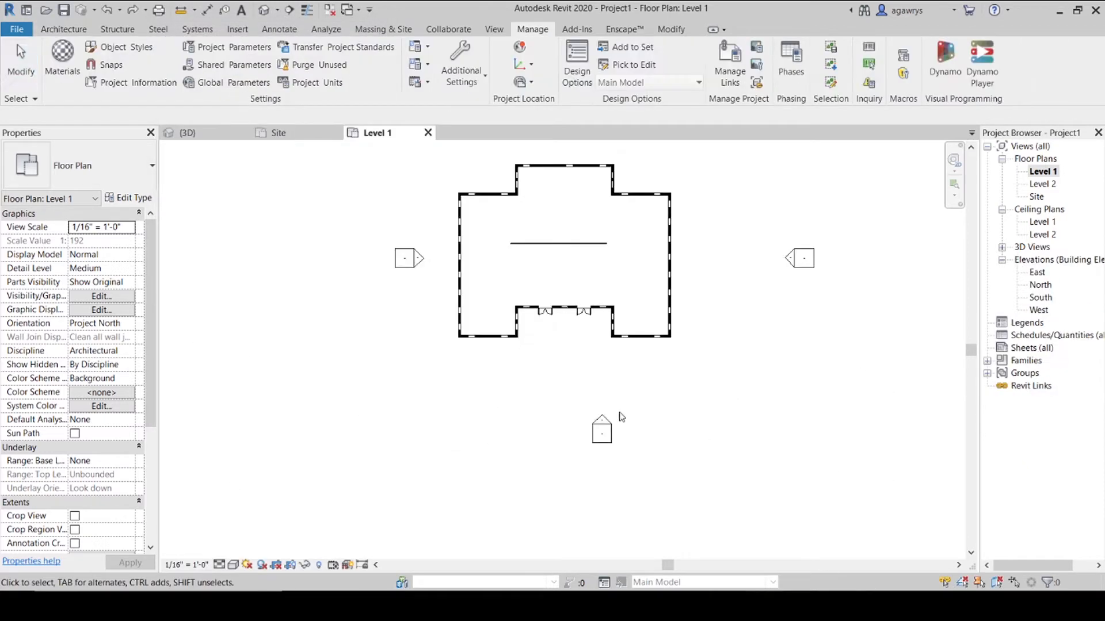
Shift the south elevation marker, together with its view arrow, farther south of the building on the Level 1 plan.
{"action": "left_click", "coordinate": [635, 427]}
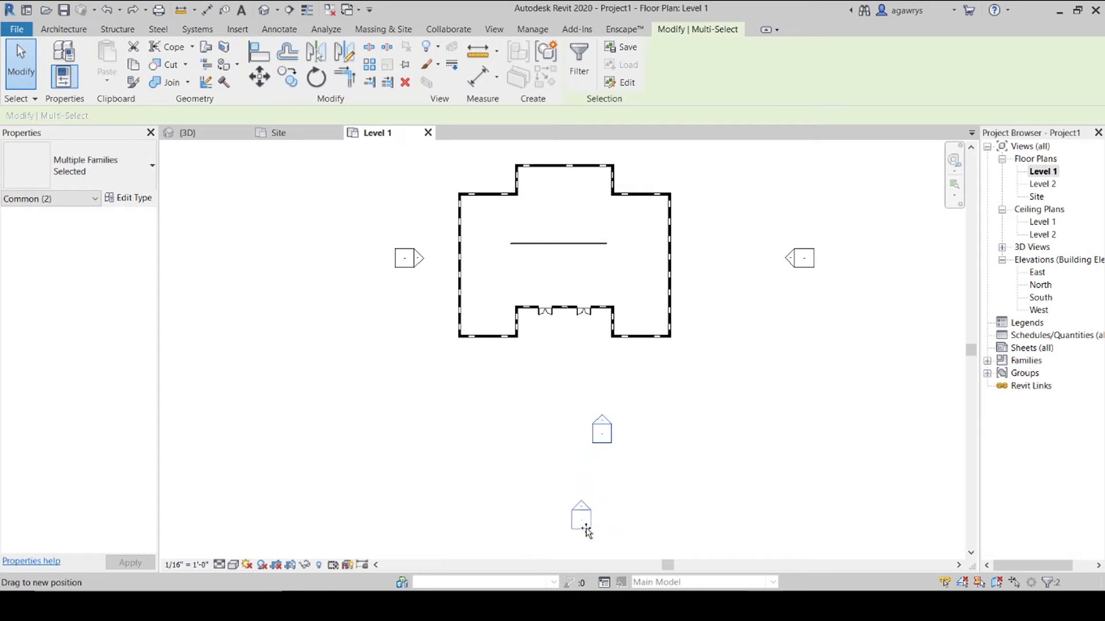
{"action": "left_click_drag", "start_coordinate": [586, 528], "coordinate": [586, 536]}
{"action": "left_click_drag", "start_coordinate": [650, 525], "coordinate": [635, 432]}
{"action": "scroll", "coordinate": [635, 431], "scroll_direction": "down", "scroll_amount": 2}
{"action": "mouse_move", "coordinate": [635, 432]}
{"action": "middle_mouse_down"}
{"action": "mouse_move", "coordinate": [665, 480]}
{"action": "mouse_move", "coordinate": [629, 366]}
{"action": "middle_mouse_up"}
Select the whole south elevation marker and move it still farther straight south with the Move command.
{"action": "left_click_drag", "start_coordinate": [607, 339], "coordinate": [551, 395]}
{"action": "key", "text": "m"}
{"action": "key", "text": "v"}
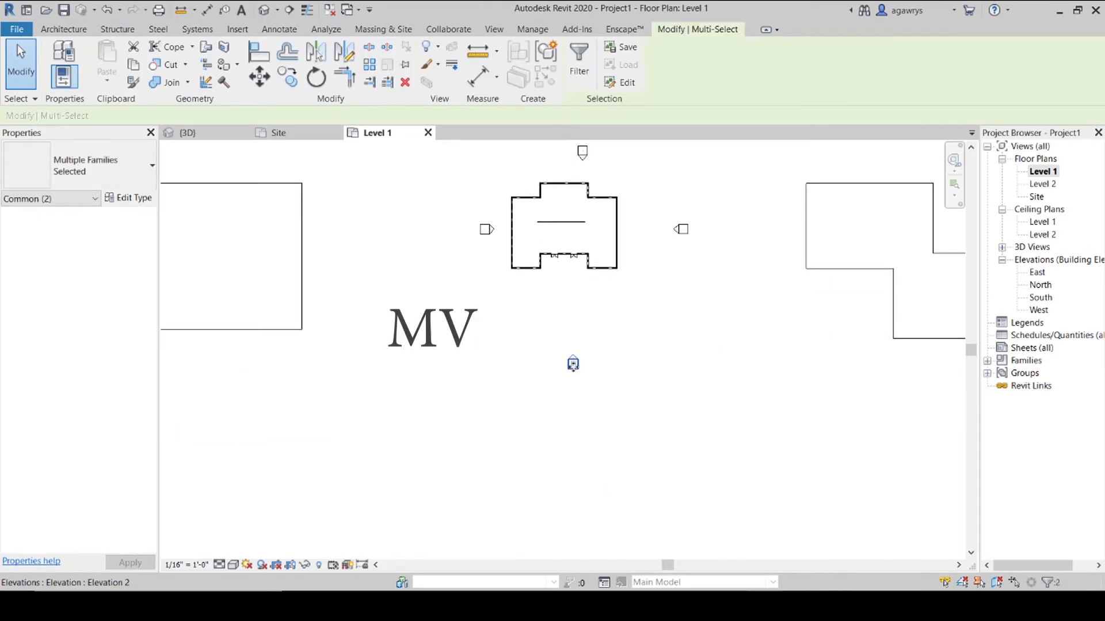
{"action": "left_click", "coordinate": [572, 366]}
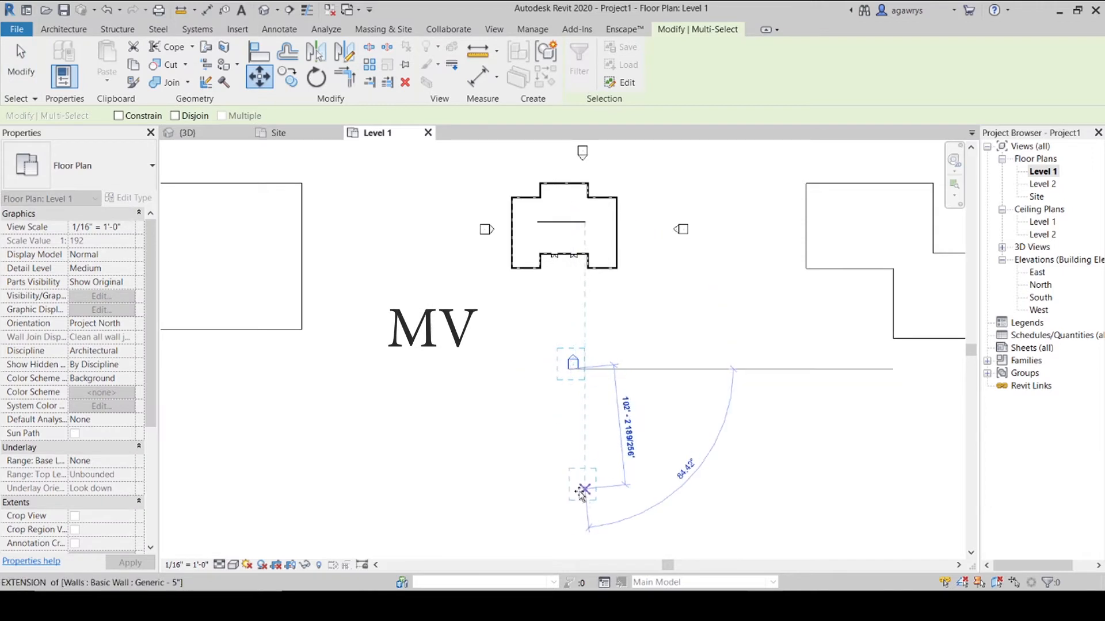
{"action": "left_click", "coordinate": [574, 440]}
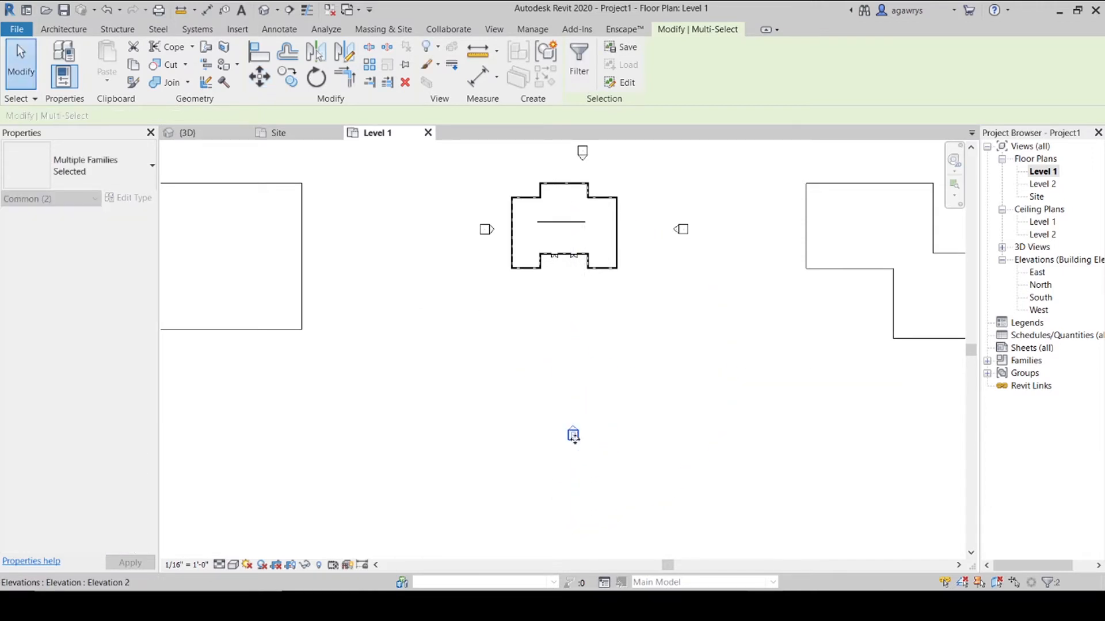
Check the relocated marker's view line and open the South elevation from its arrow.
{"action": "left_click", "coordinate": [569, 444]}
{"action": "left_click", "coordinate": [573, 431]}
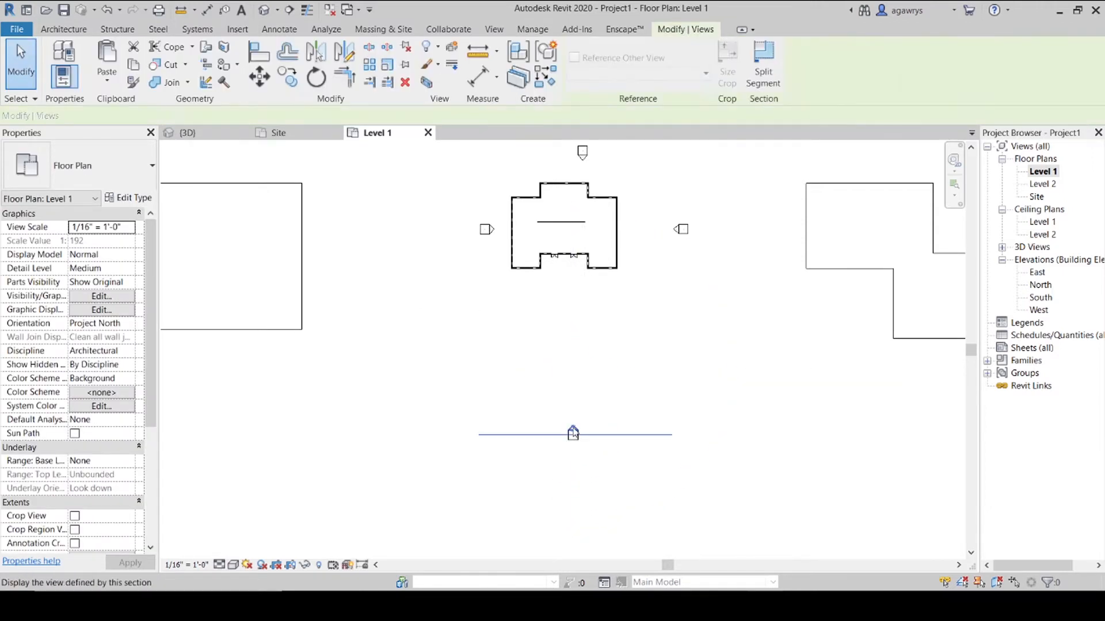
{"action": "left_click", "coordinate": [649, 382]}
{"action": "scroll", "coordinate": [544, 450], "scroll_direction": "up", "scroll_amount": 3}
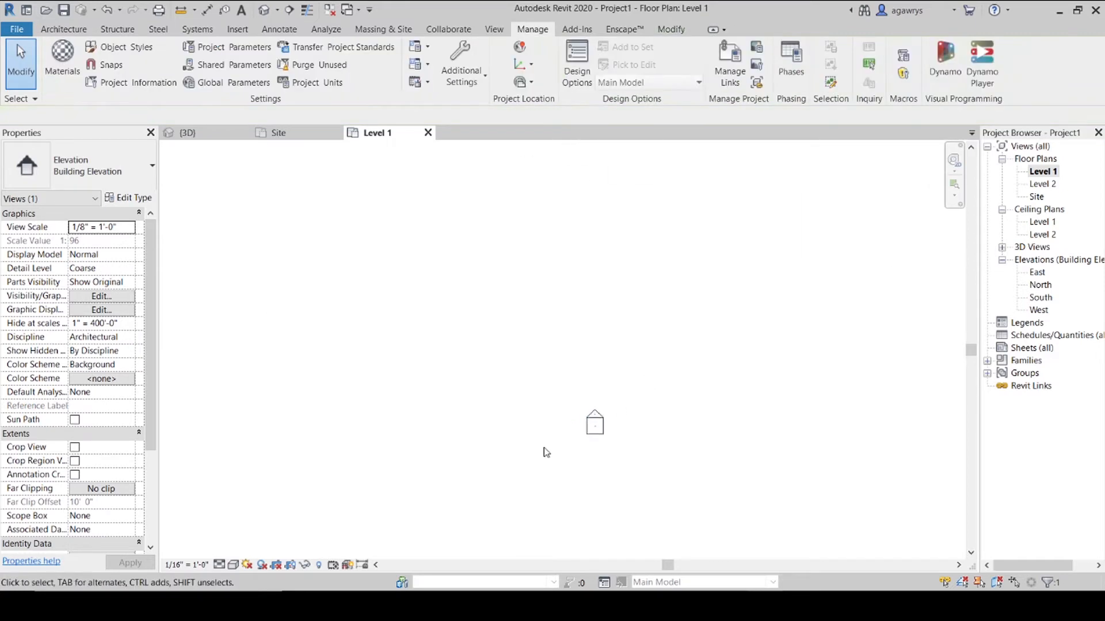
{"action": "left_click", "coordinate": [597, 421]}
{"action": "double_click", "coordinate": [602, 410]}
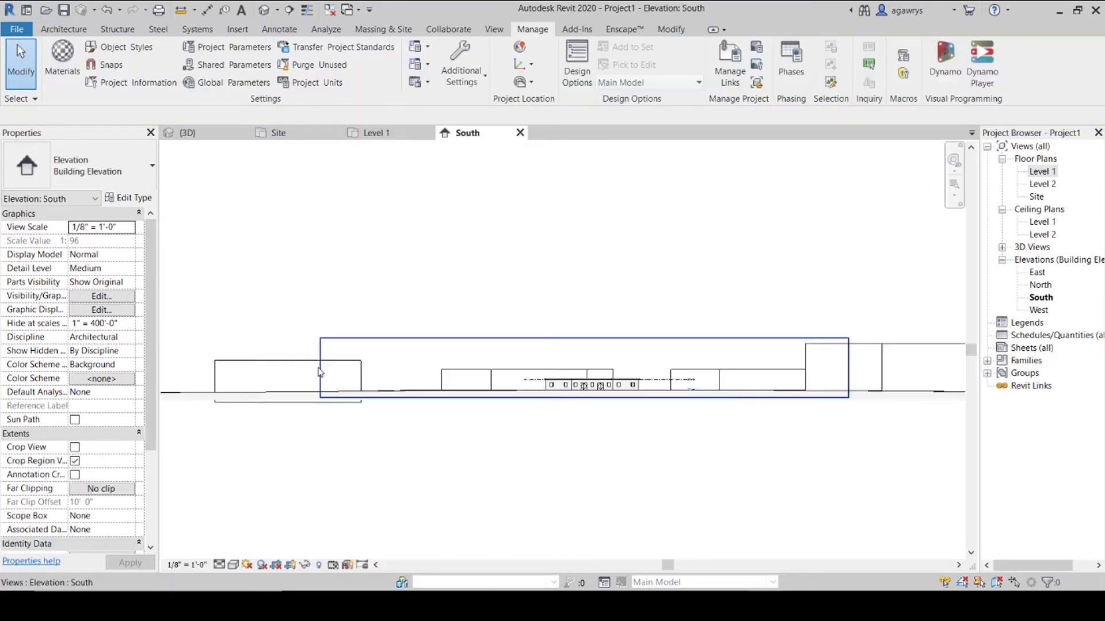
Hide the South elevation's crop region and turn on view cropping to trim the elevation to it.
{"action": "left_click", "coordinate": [326, 377]}
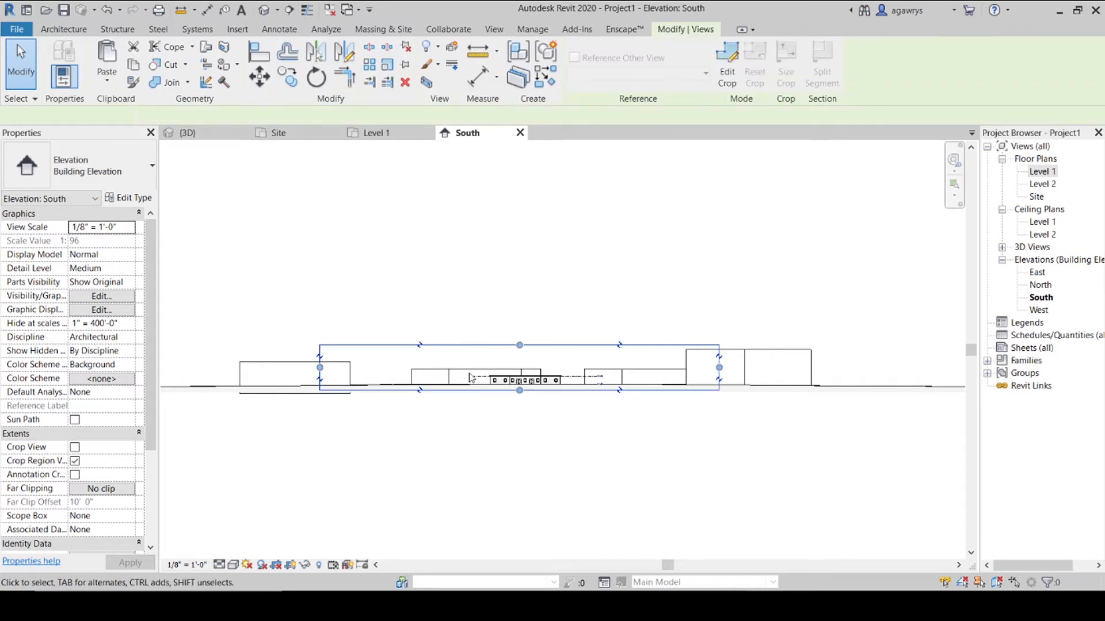
{"action": "left_click", "coordinate": [298, 332]}
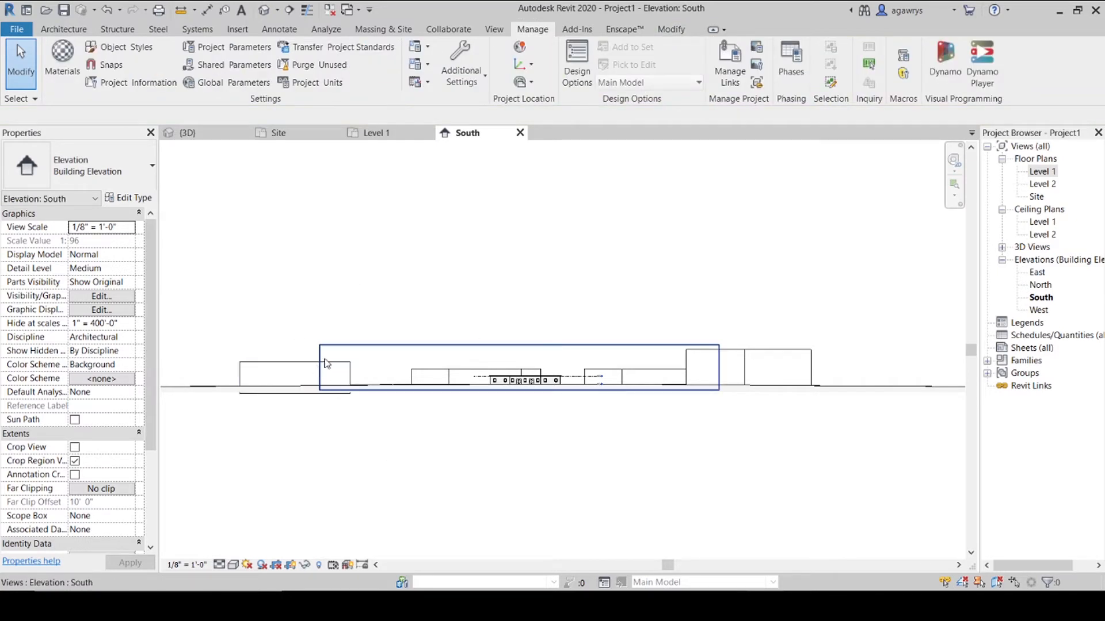
{"action": "left_click", "coordinate": [719, 374]}
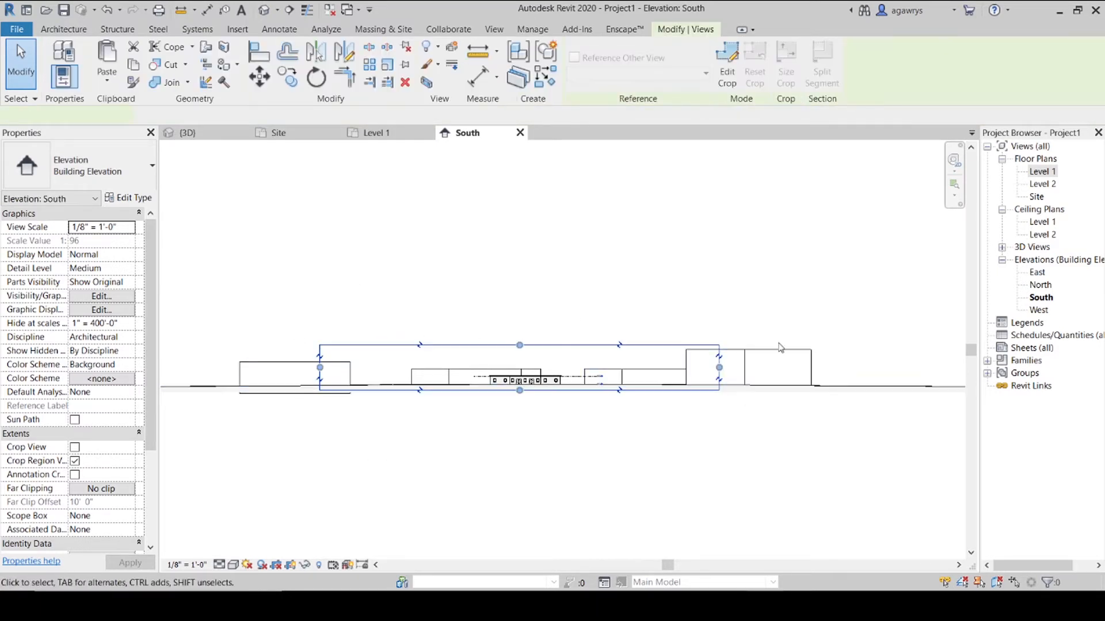
{"action": "left_click", "coordinate": [498, 462]}
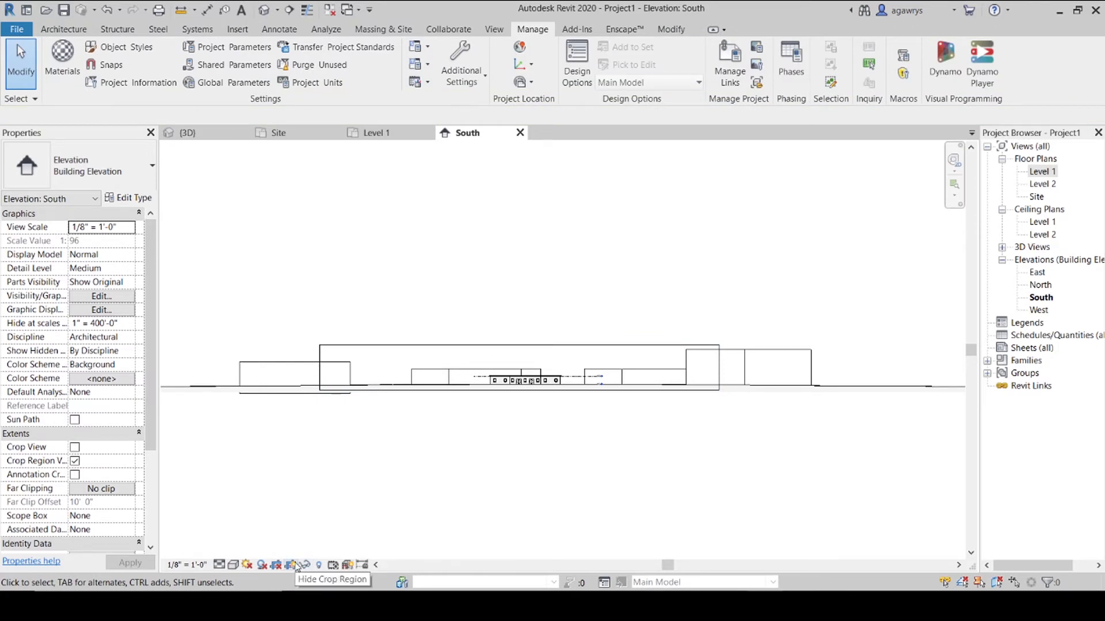
{"action": "left_click", "coordinate": [295, 566]}
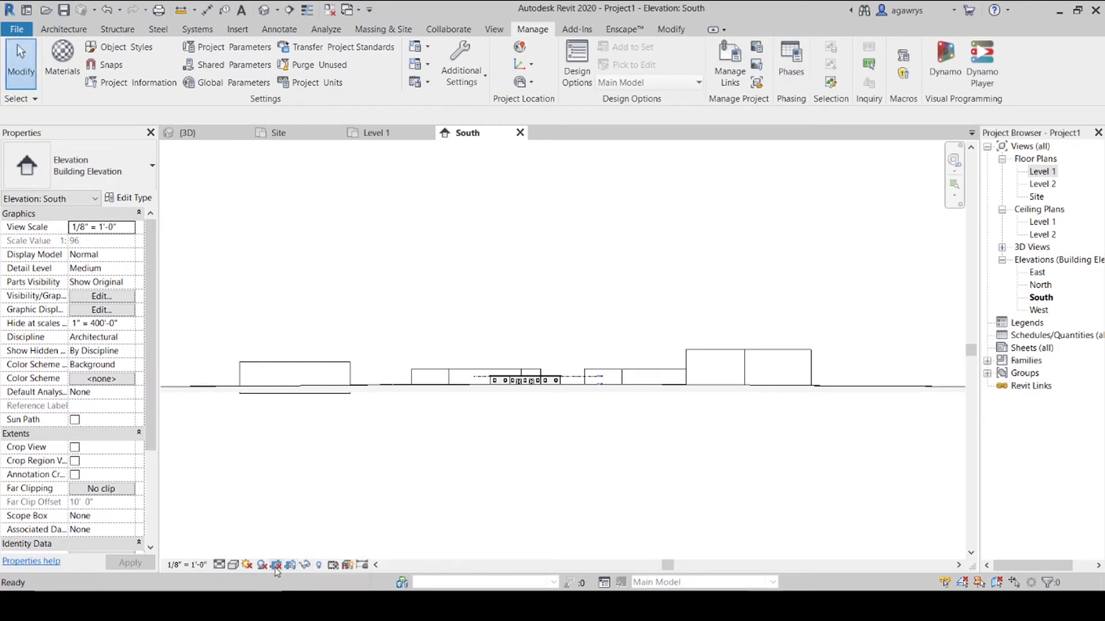
{"action": "left_click", "coordinate": [275, 565]}
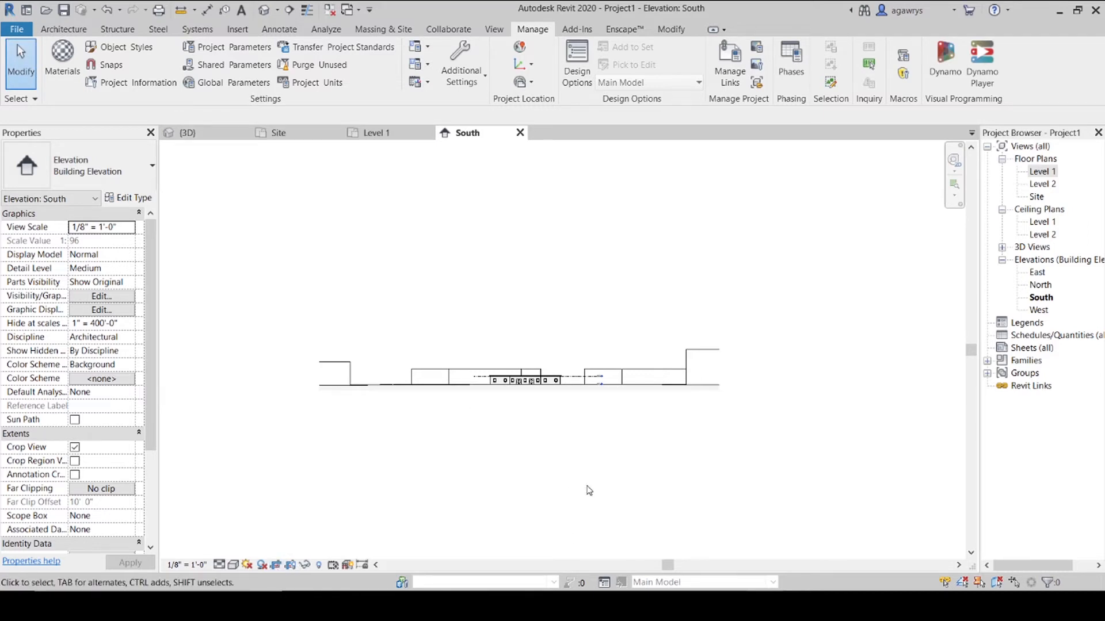
Override the topography surface's graphics by element in the South elevation, applying a black solid fill as the foreground cut pattern.
{"action": "scroll", "coordinate": [568, 406], "scroll_direction": "up", "scroll_amount": 2}
{"action": "scroll", "coordinate": [496, 370], "scroll_direction": "up", "scroll_amount": 3}
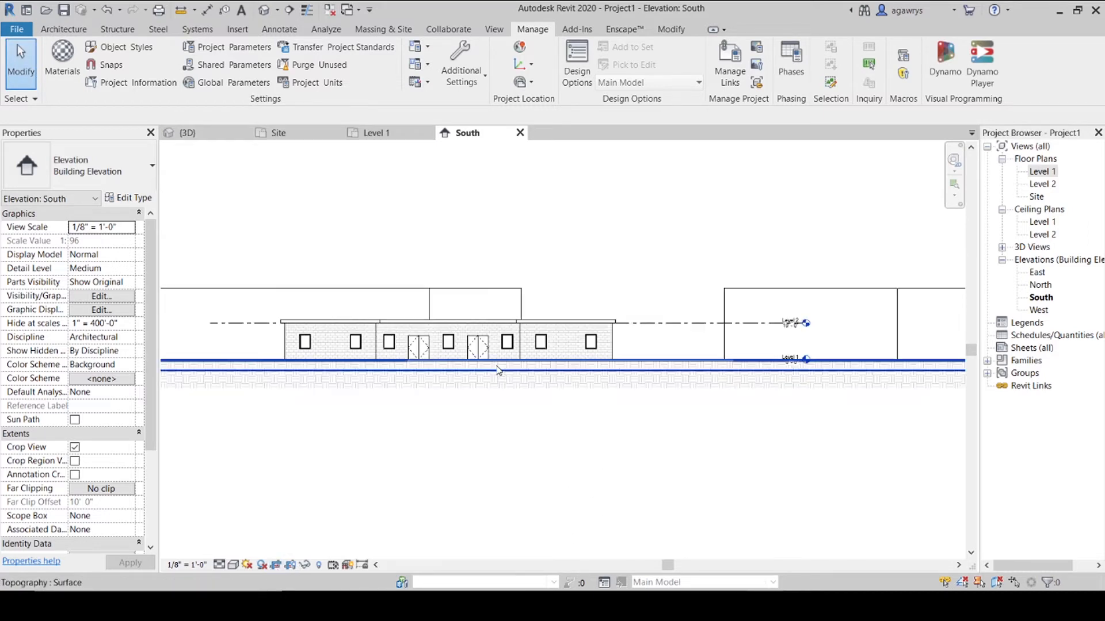
{"action": "left_click", "coordinate": [498, 370]}
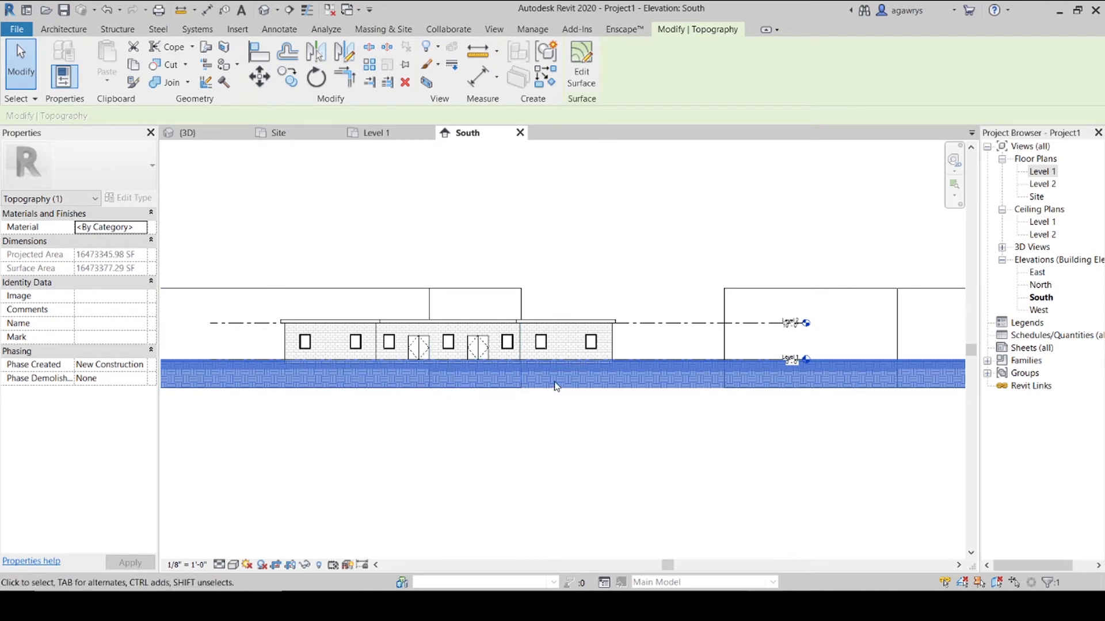
{"action": "right_click", "coordinate": [584, 382]}
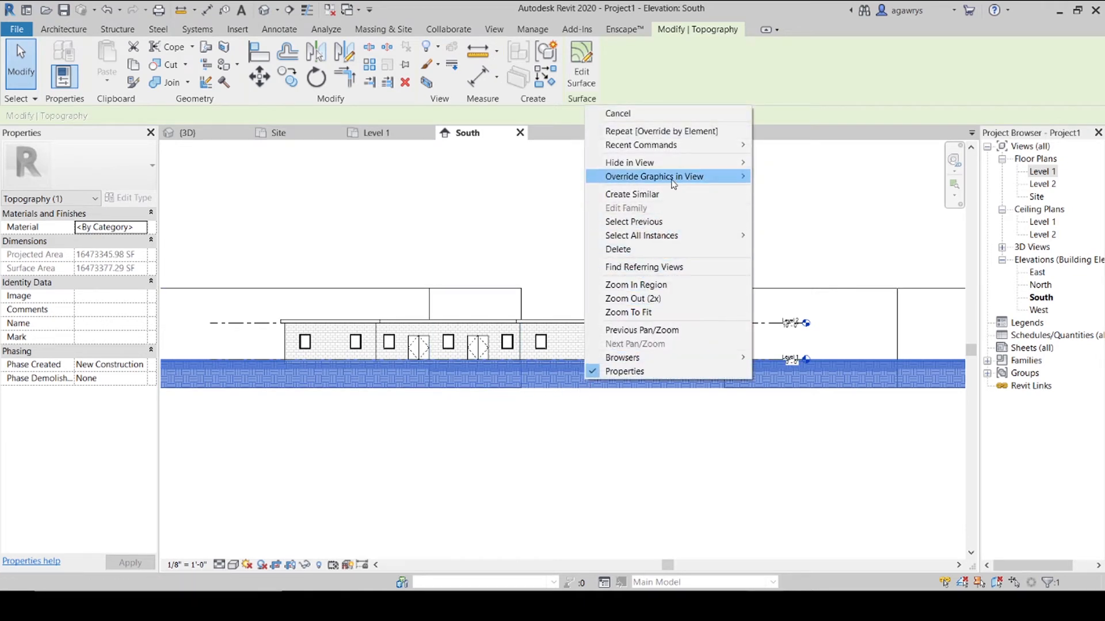
{"action": "mouse_move", "coordinate": [673, 182]}
{"action": "left_click", "coordinate": [772, 177]}
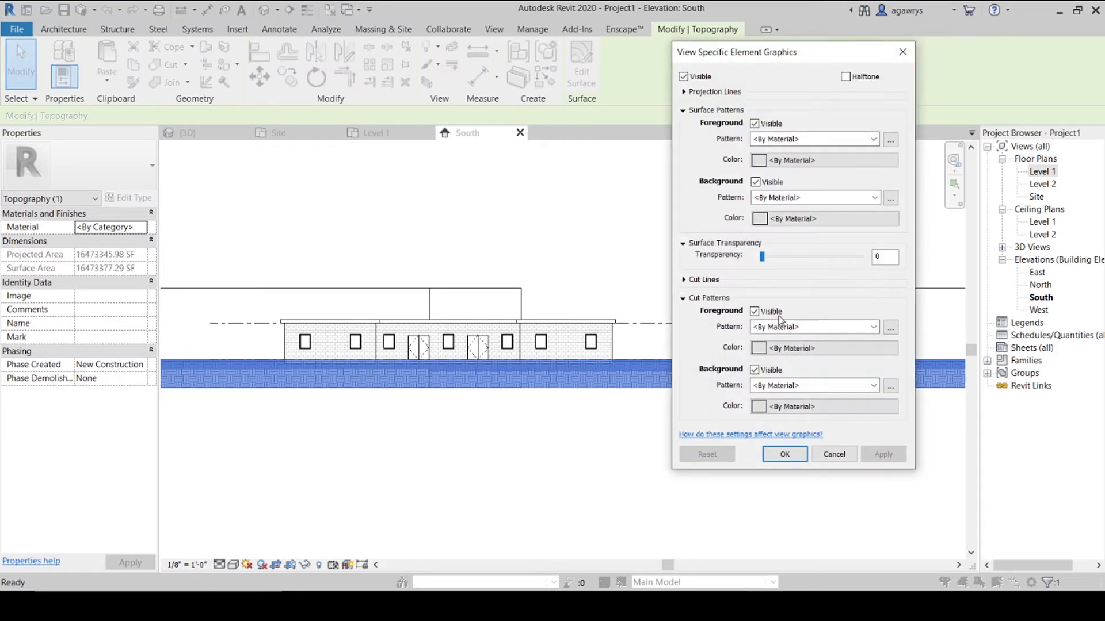
{"action": "left_click", "coordinate": [782, 327]}
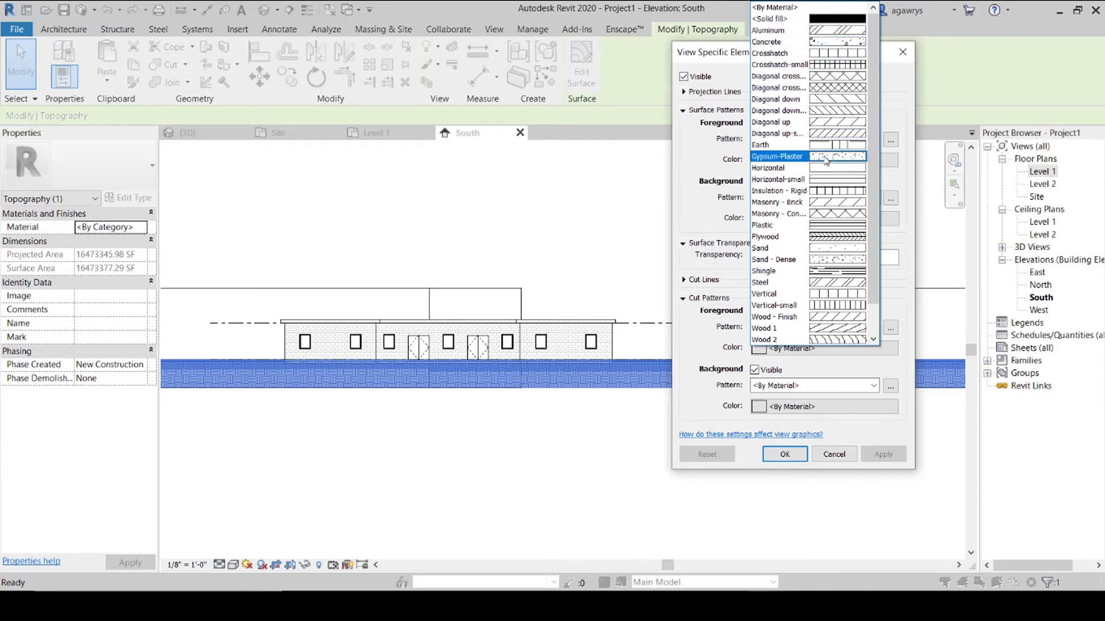
{"action": "left_click", "coordinate": [823, 18]}
{"action": "left_click", "coordinate": [800, 349]}
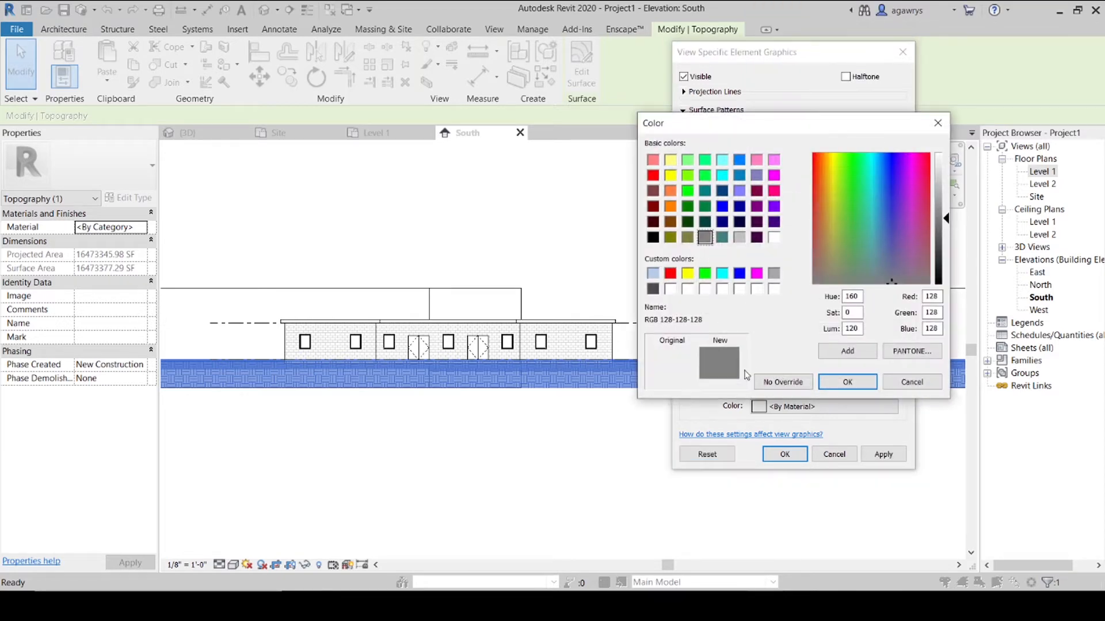
{"action": "left_click", "coordinate": [652, 238]}
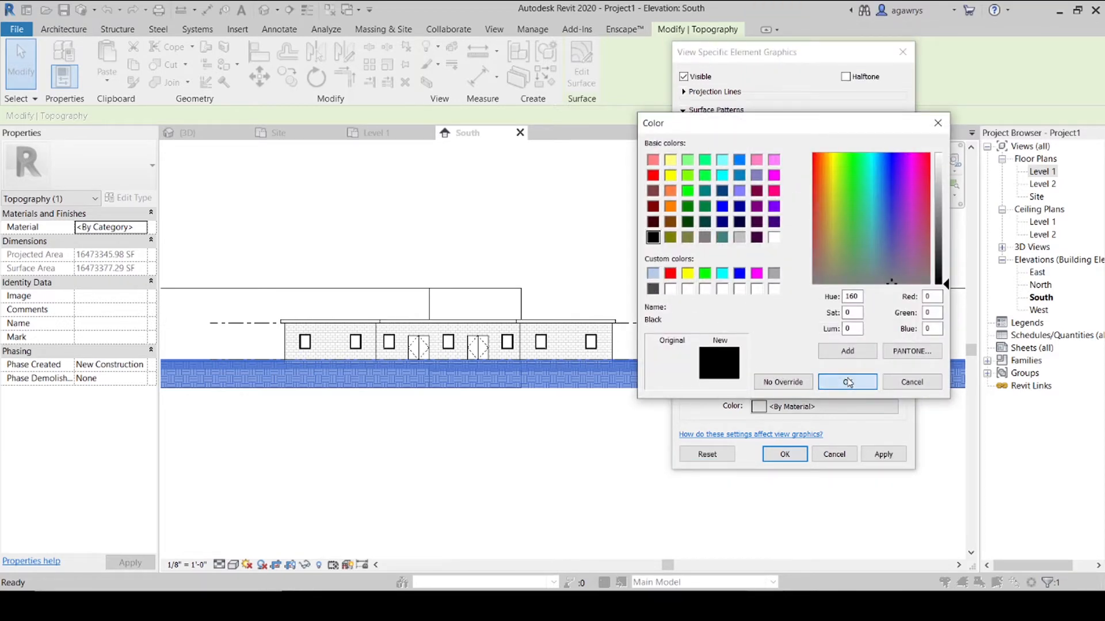
{"action": "left_click", "coordinate": [847, 382]}
{"action": "left_click", "coordinate": [877, 455]}
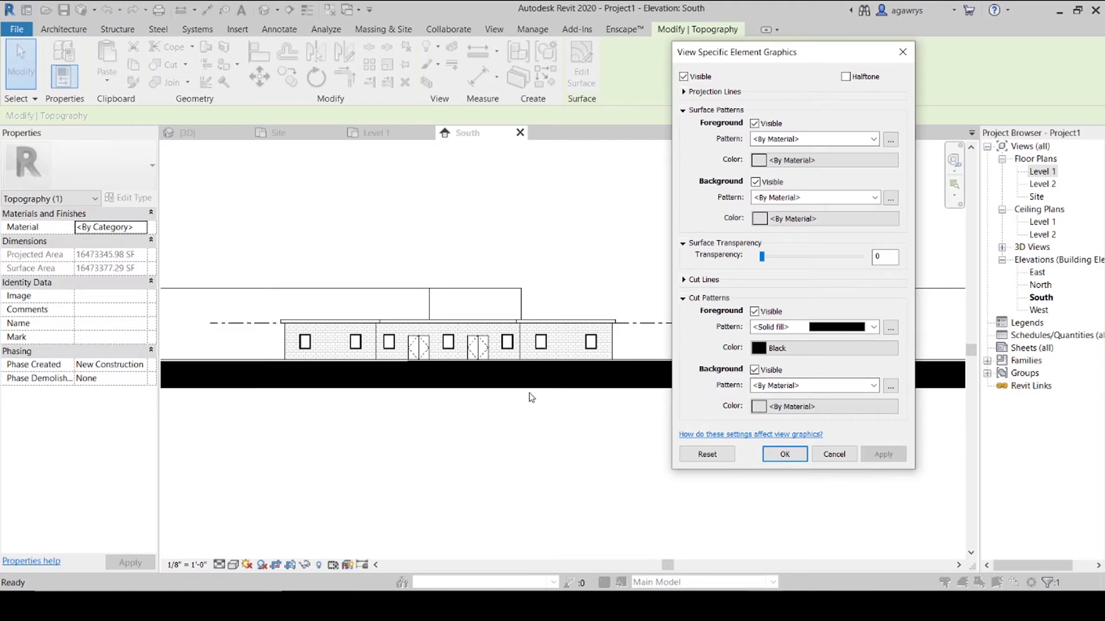
Change the topography's foreground cut pattern to Sand - Dense with the pink color RGB 255-128-255.
{"action": "left_click", "coordinate": [823, 327]}
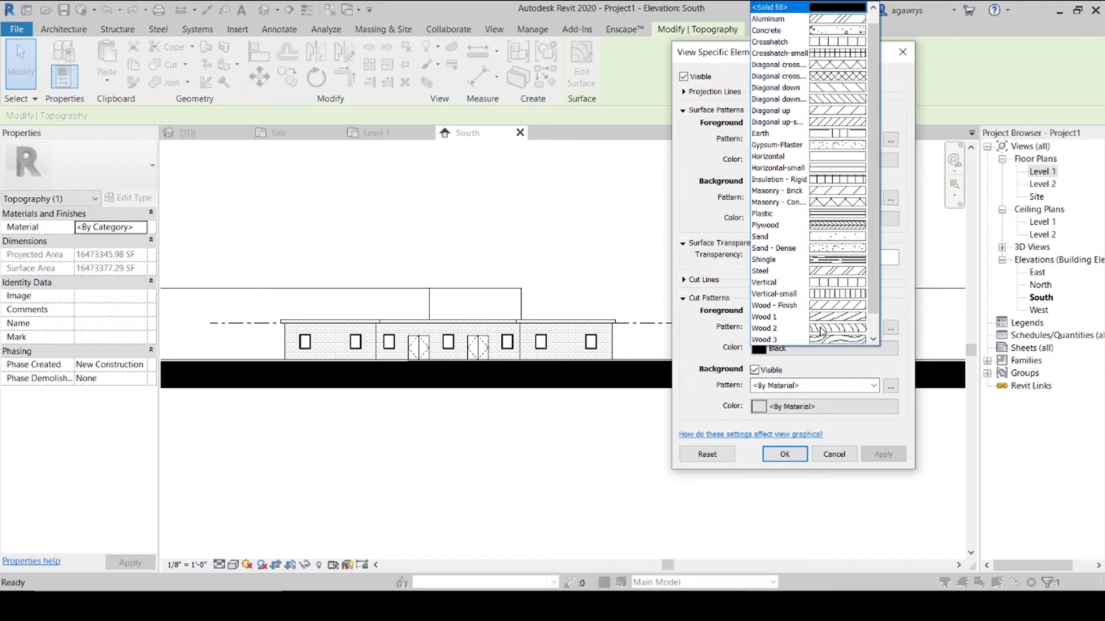
{"action": "left_click", "coordinate": [711, 326]}
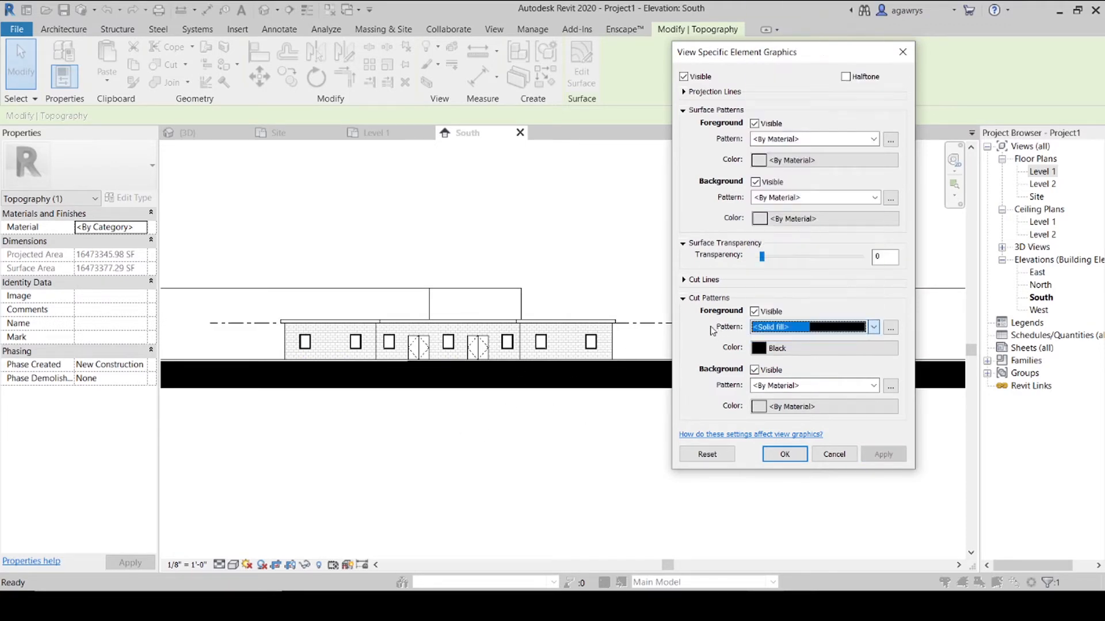
{"action": "left_click", "coordinate": [793, 327]}
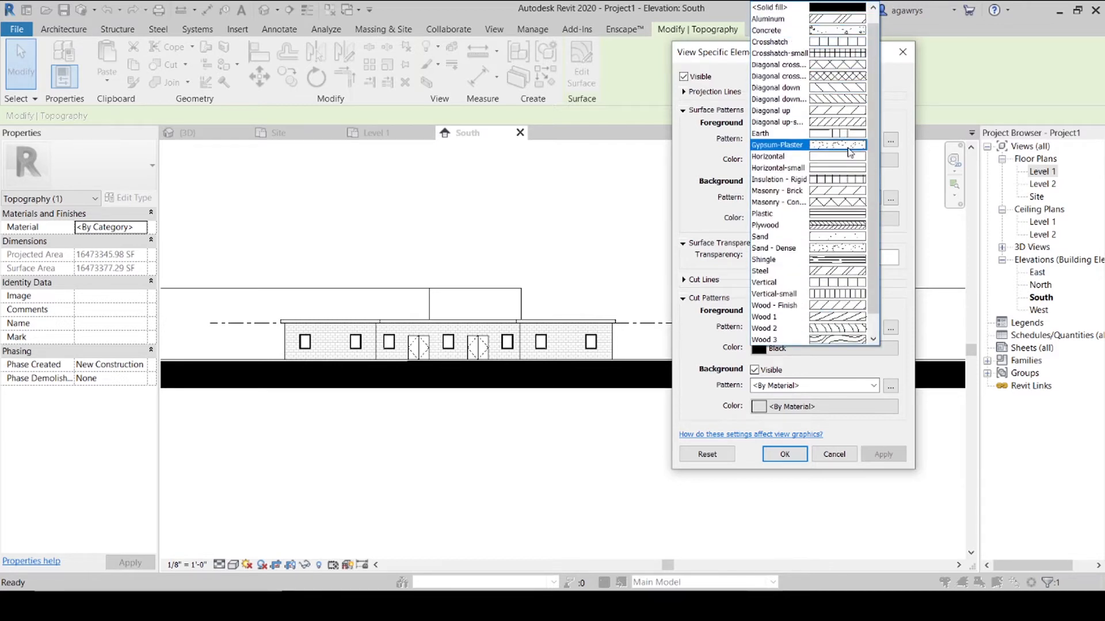
{"action": "left_click", "coordinate": [851, 248]}
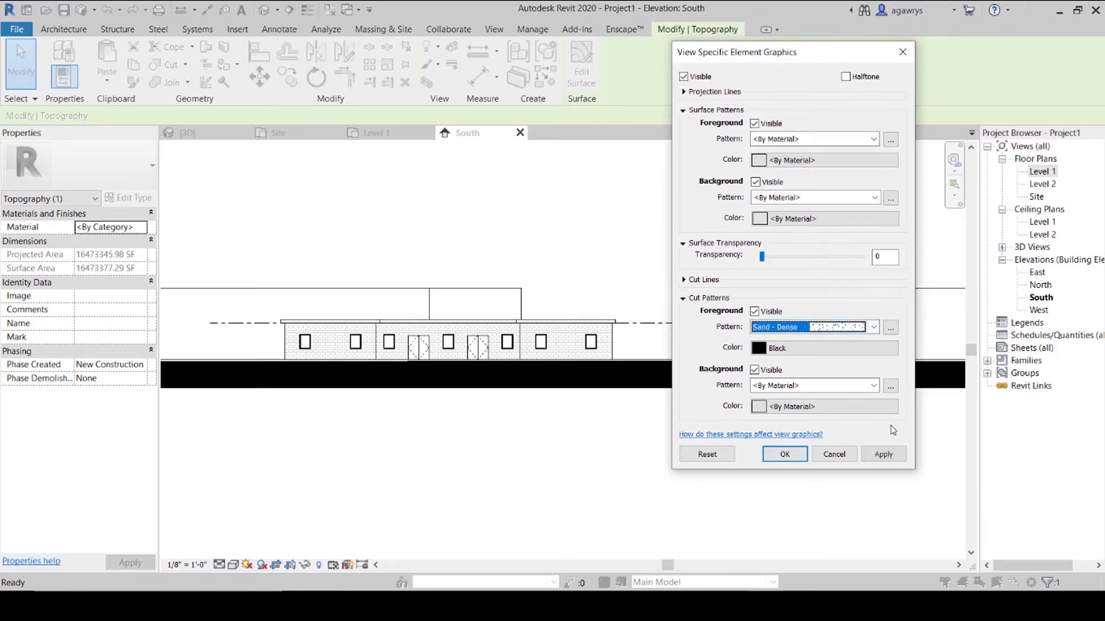
{"action": "left_click", "coordinate": [808, 348]}
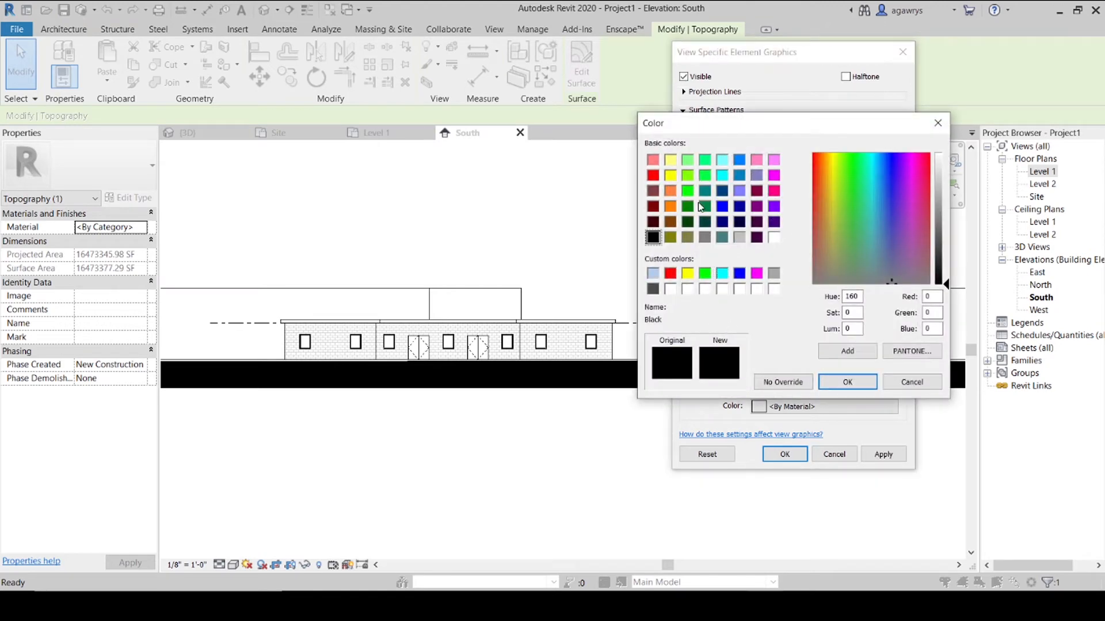
{"action": "left_click", "coordinate": [773, 160]}
{"action": "left_click", "coordinate": [847, 382]}
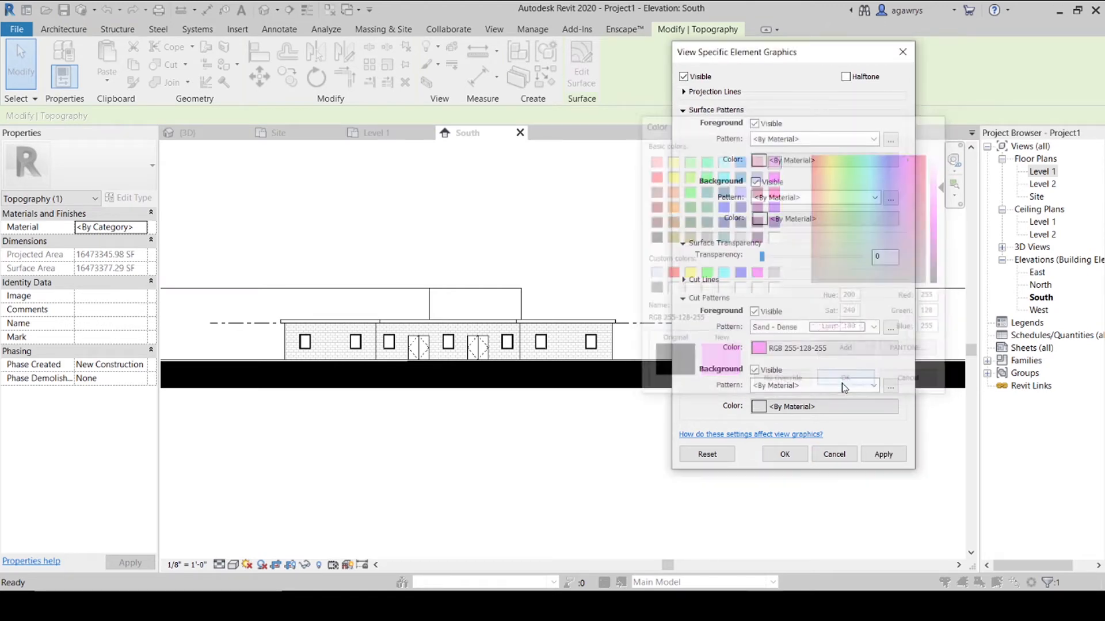
Set the topography's background cut pattern to a black solid fill, accept the overrides and inspect the ground below the building up close.
{"action": "left_click", "coordinate": [827, 384]}
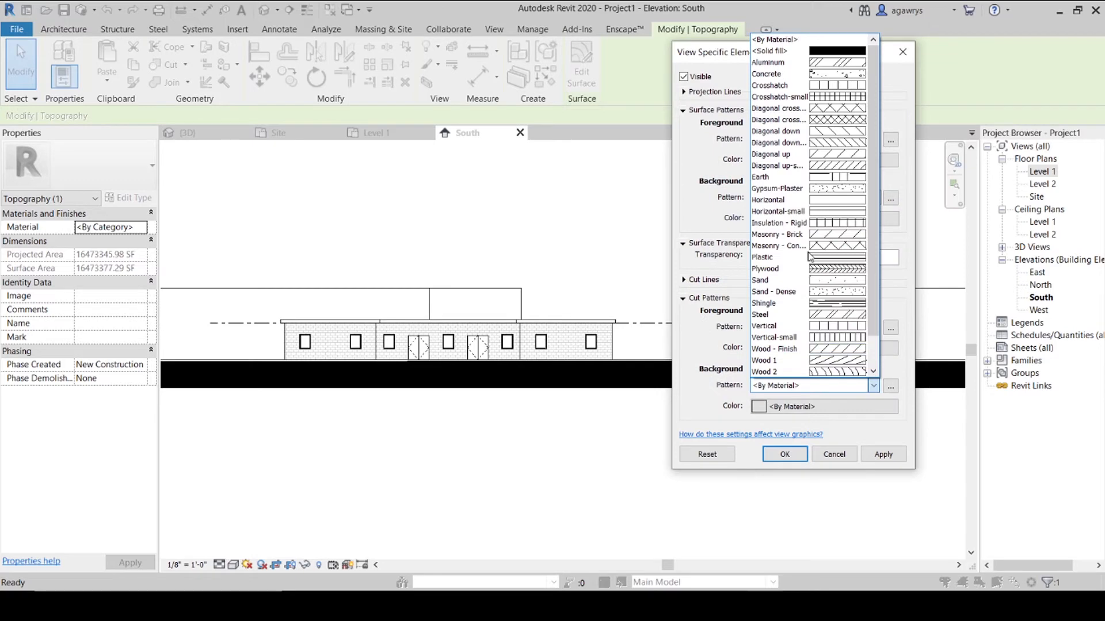
{"action": "left_click", "coordinate": [774, 51]}
{"action": "left_click", "coordinate": [797, 409]}
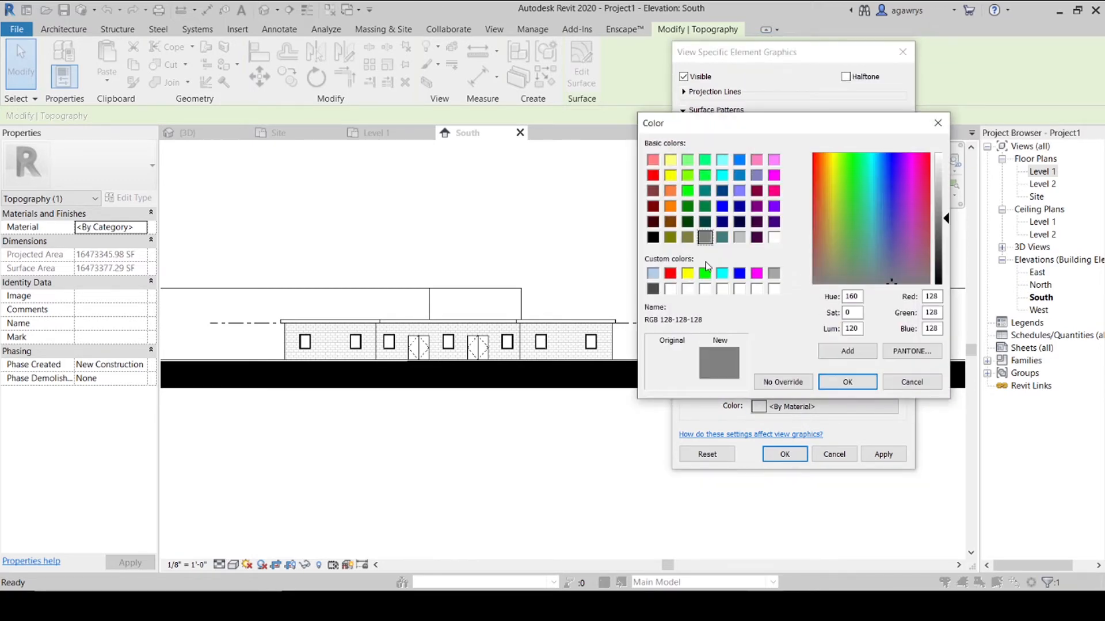
{"action": "left_click", "coordinate": [652, 237]}
{"action": "left_click", "coordinate": [847, 382]}
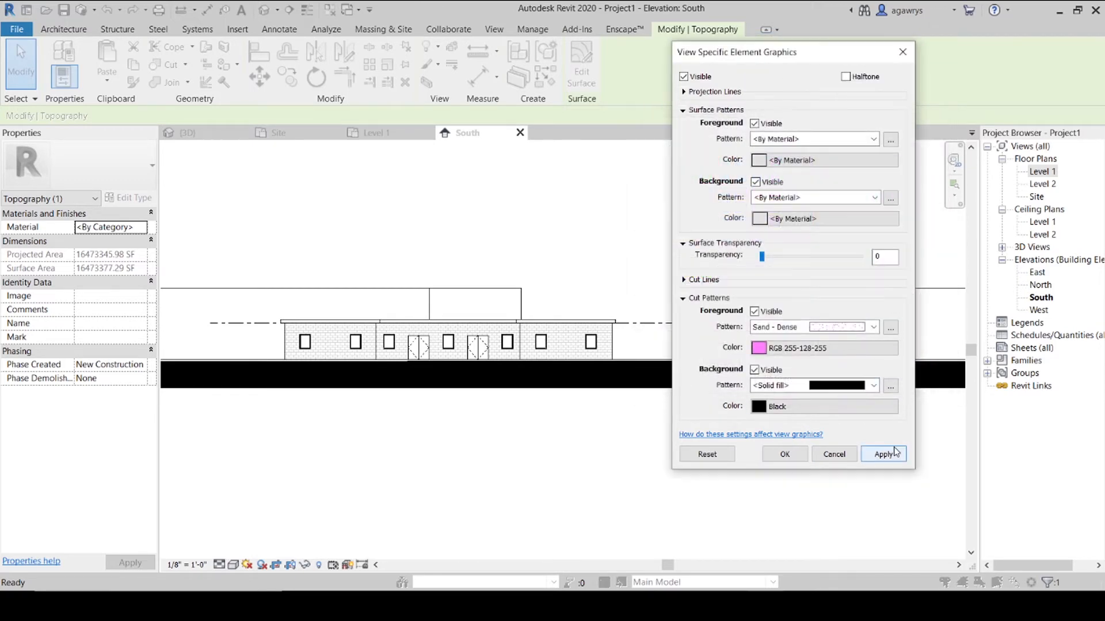
{"action": "left_click", "coordinate": [884, 454]}
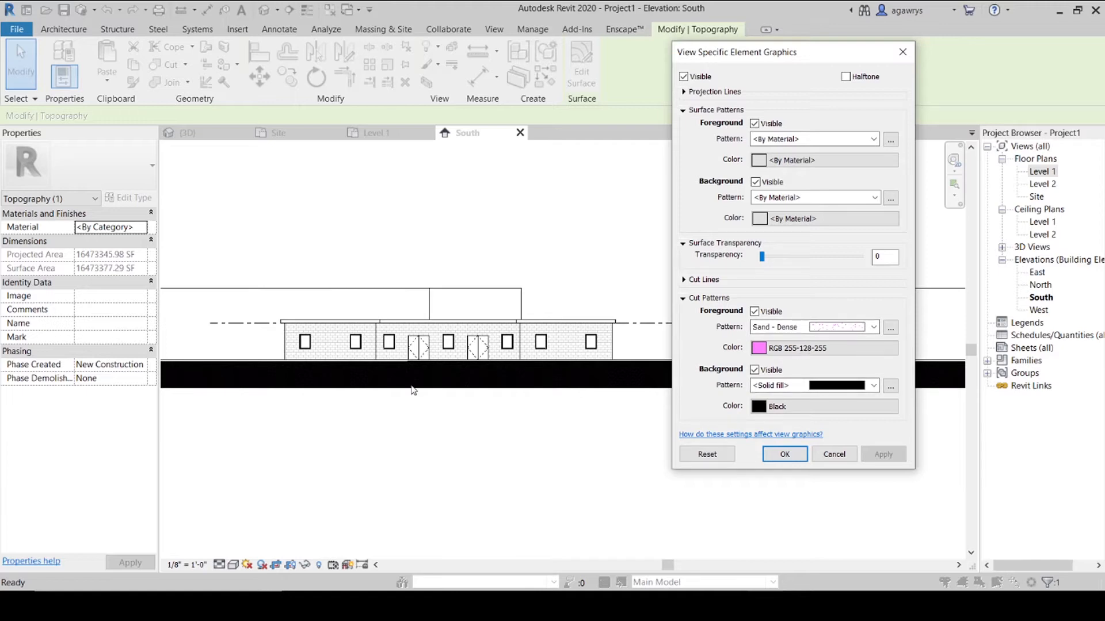
{"action": "left_click", "coordinate": [785, 454]}
{"action": "scroll", "coordinate": [345, 363], "scroll_direction": "up", "scroll_amount": 5}
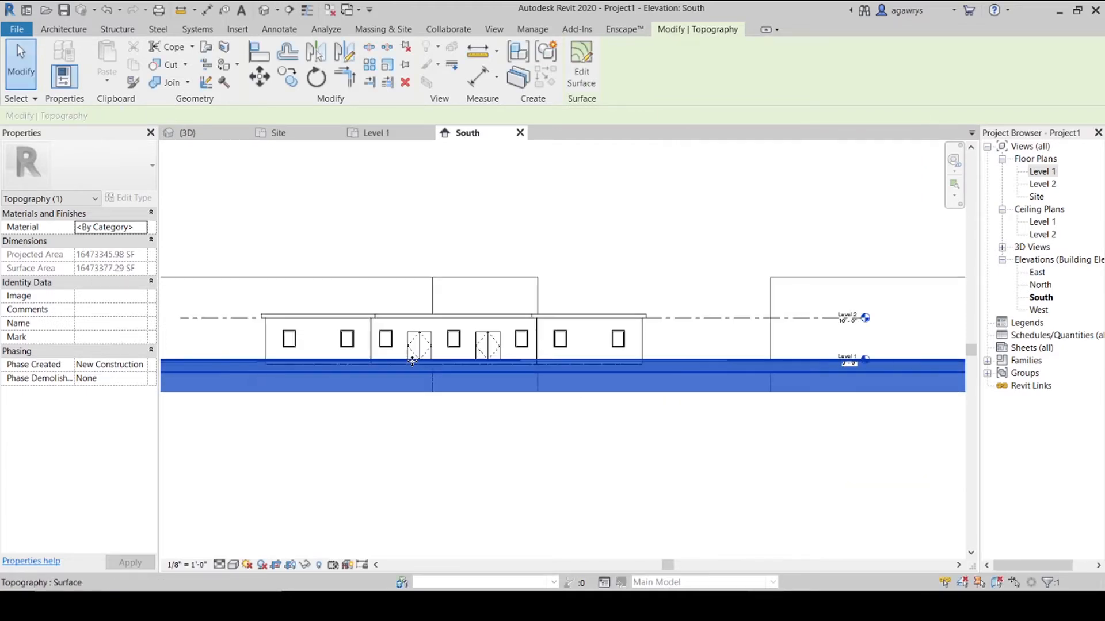
{"action": "left_click", "coordinate": [432, 494]}
{"action": "scroll", "coordinate": [454, 389], "scroll_direction": "up", "scroll_amount": 4}
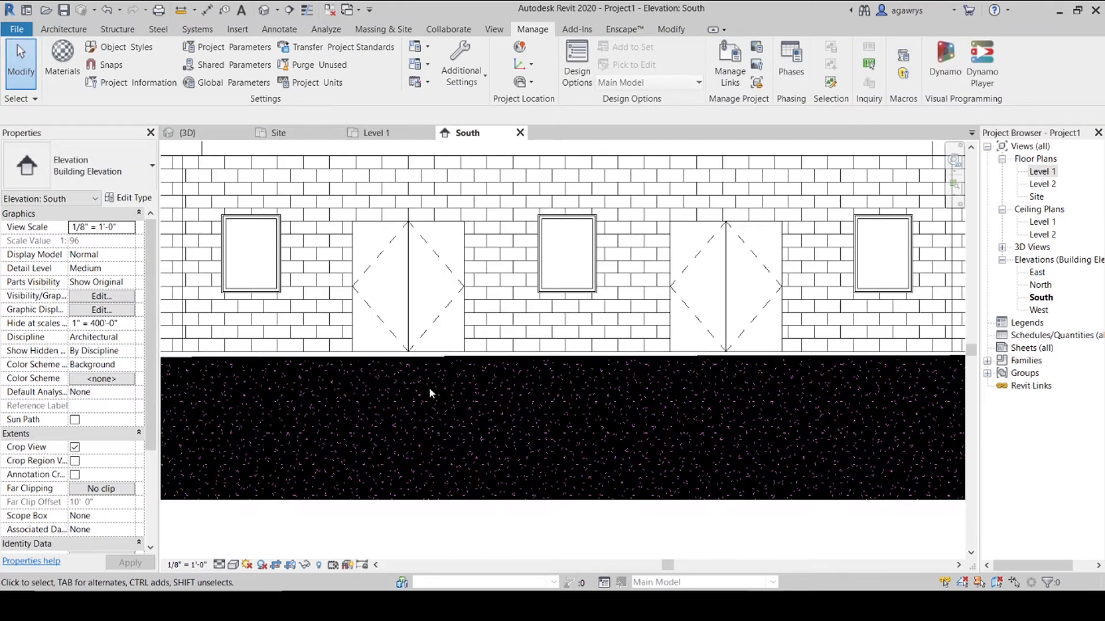
Reopen the topography's by-element graphics override and set its foreground cut pattern to solid fill.
{"action": "scroll", "coordinate": [456, 441], "scroll_direction": "down", "scroll_amount": 5}
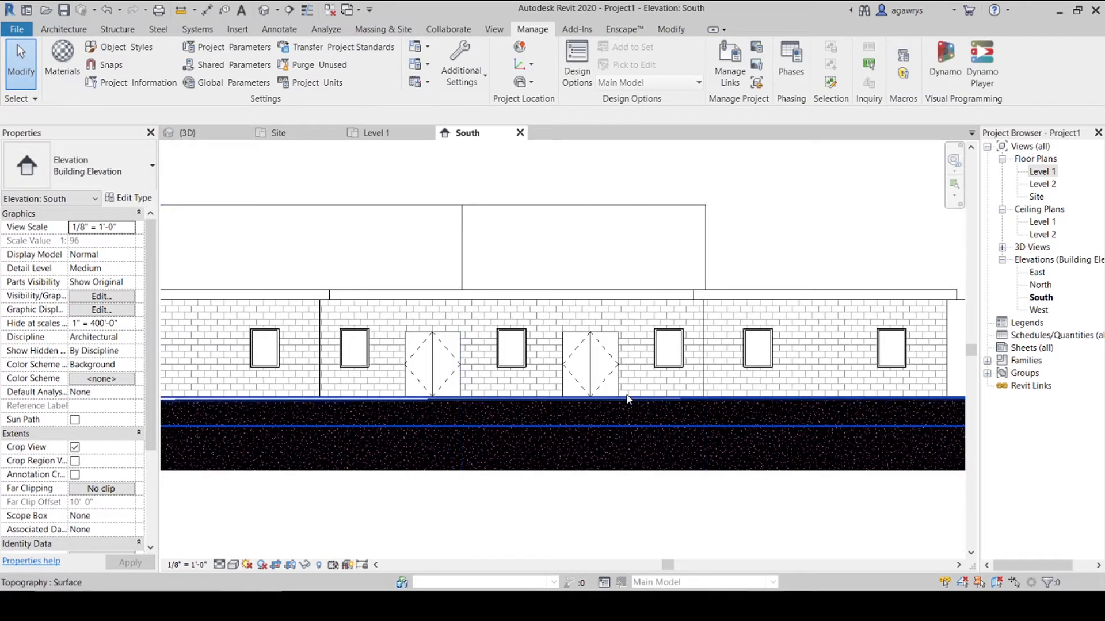
{"action": "left_click", "coordinate": [627, 399]}
{"action": "right_click", "coordinate": [627, 398]}
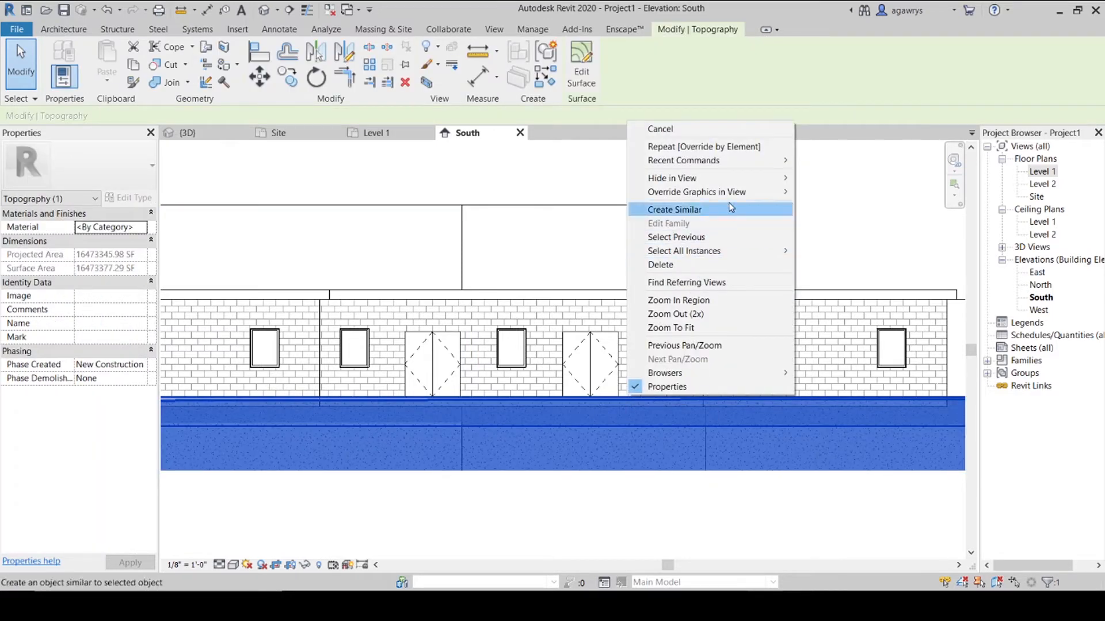
{"action": "mouse_move", "coordinate": [735, 196]}
{"action": "left_click", "coordinate": [834, 192]}
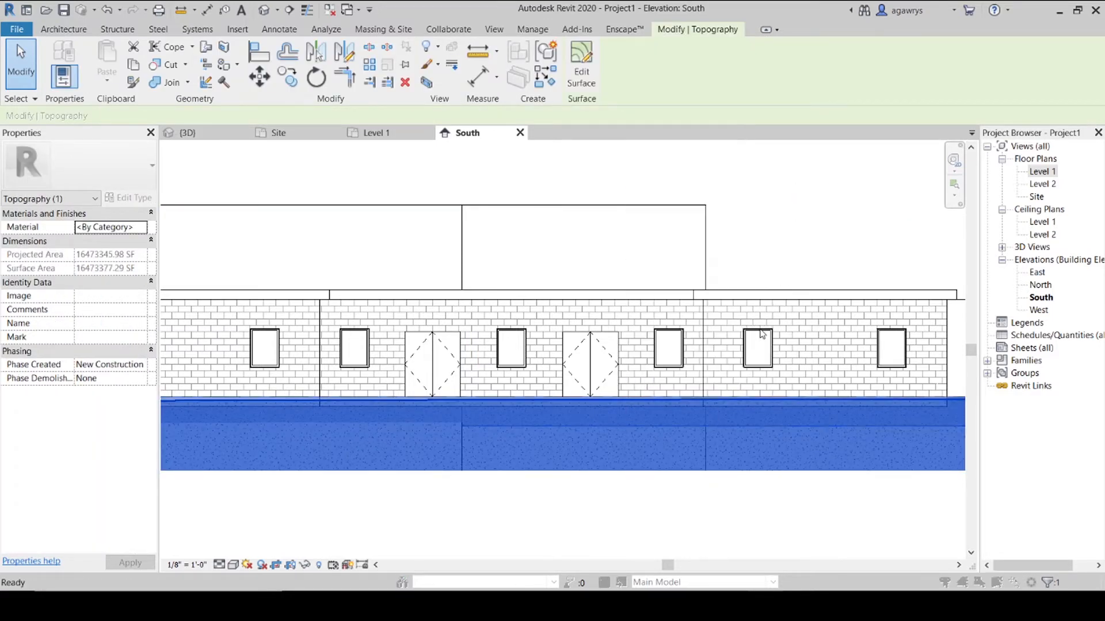
{"action": "left_click", "coordinate": [794, 326]}
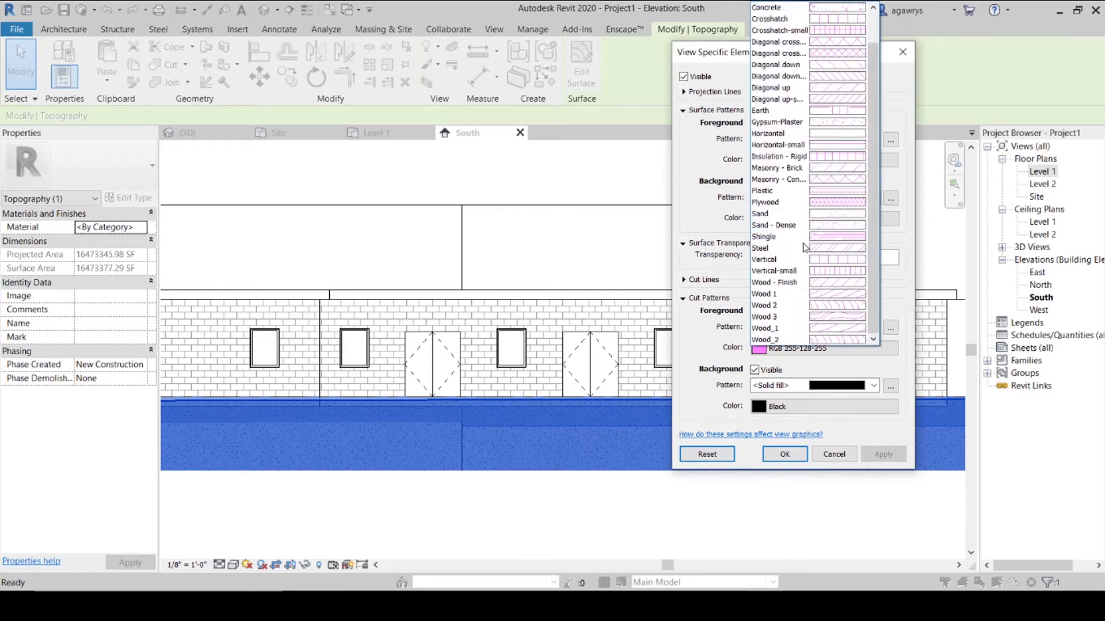
{"action": "scroll", "coordinate": [779, 91], "scroll_direction": "up", "scroll_amount": 1}
{"action": "scroll", "coordinate": [778, 90], "scroll_direction": "up", "scroll_amount": 1}
{"action": "left_click", "coordinate": [787, 20]}
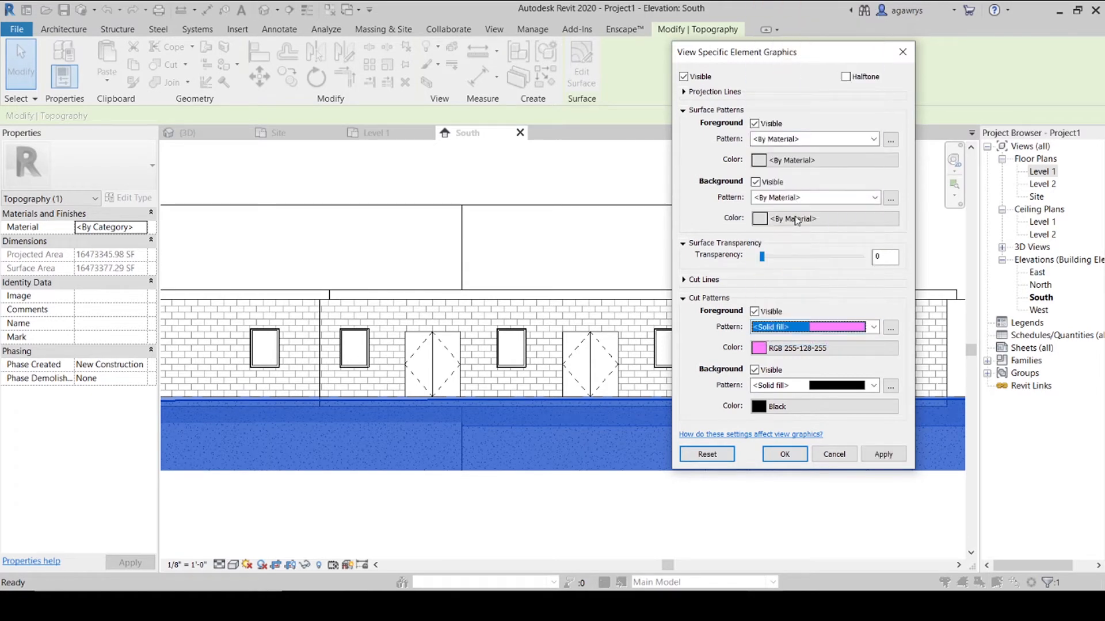
Set the topography's foreground cut pattern color to black, accept the override and clear the selection.
{"action": "left_click", "coordinate": [800, 348]}
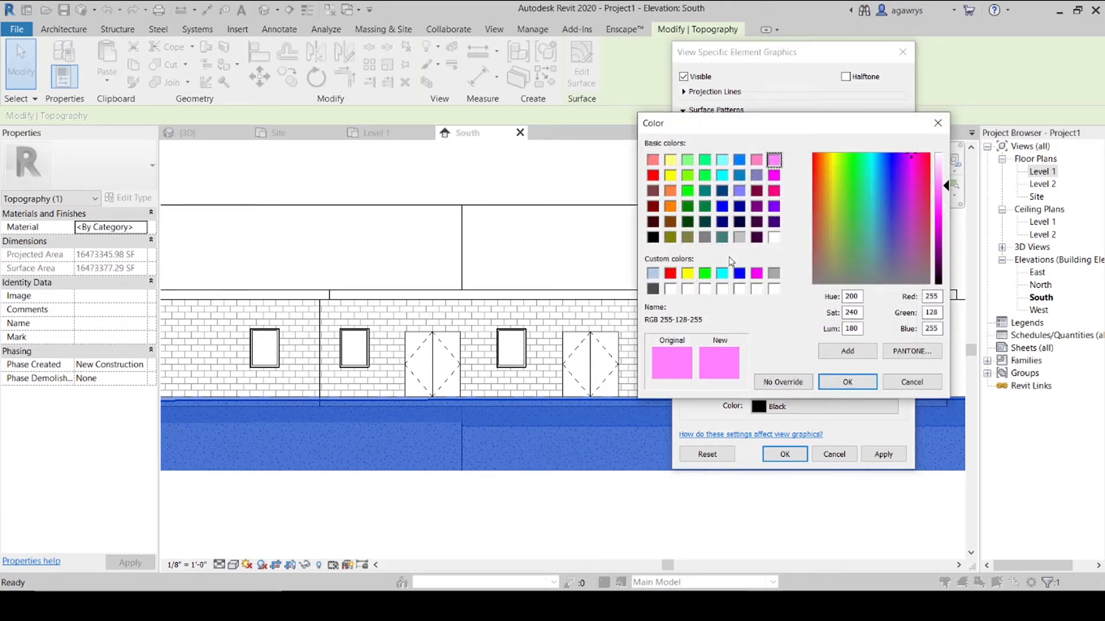
{"action": "left_click", "coordinate": [653, 238]}
{"action": "left_click", "coordinate": [828, 381]}
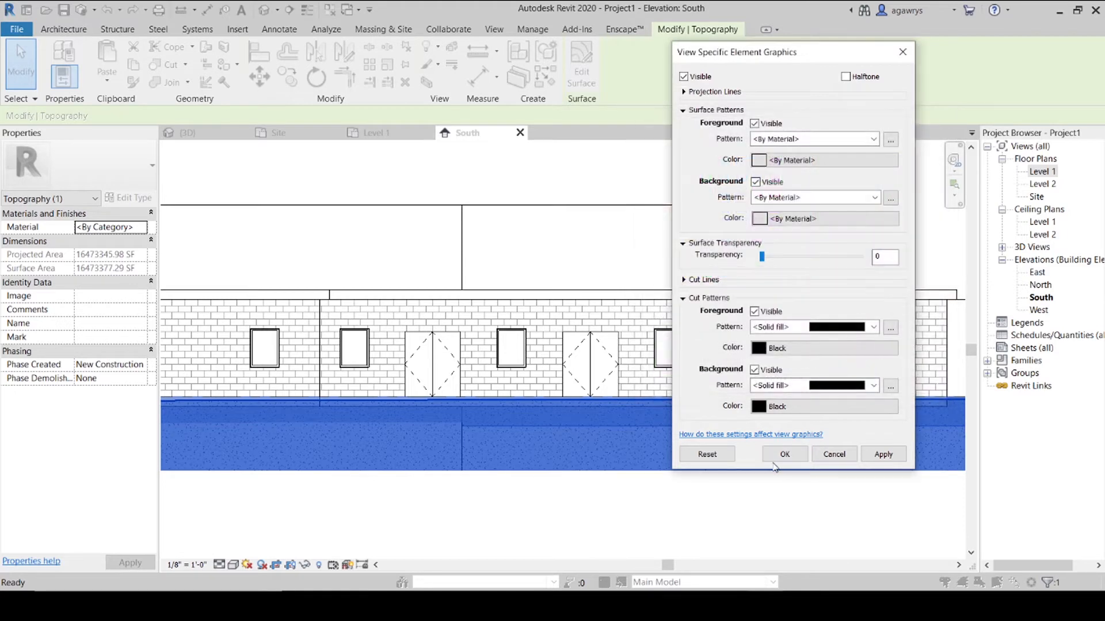
{"action": "left_click", "coordinate": [785, 454]}
{"action": "left_click", "coordinate": [702, 514]}
{"action": "scroll", "coordinate": [707, 506], "scroll_direction": "down", "scroll_amount": 3}
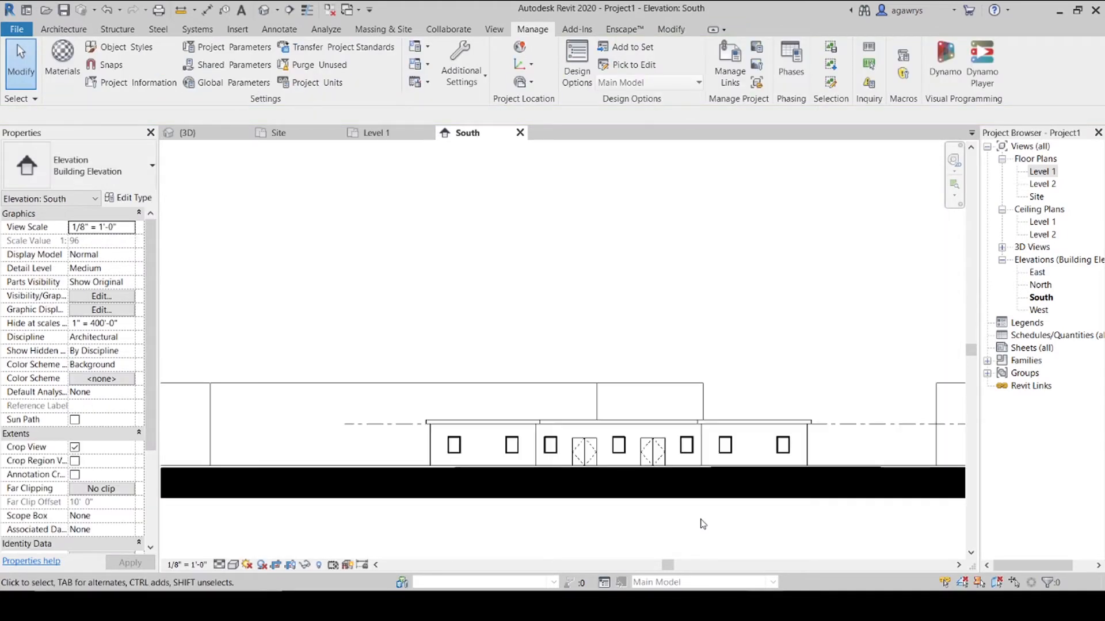
{"action": "middle_click_drag", "start_coordinate": [711, 496], "coordinate": [697, 499]}
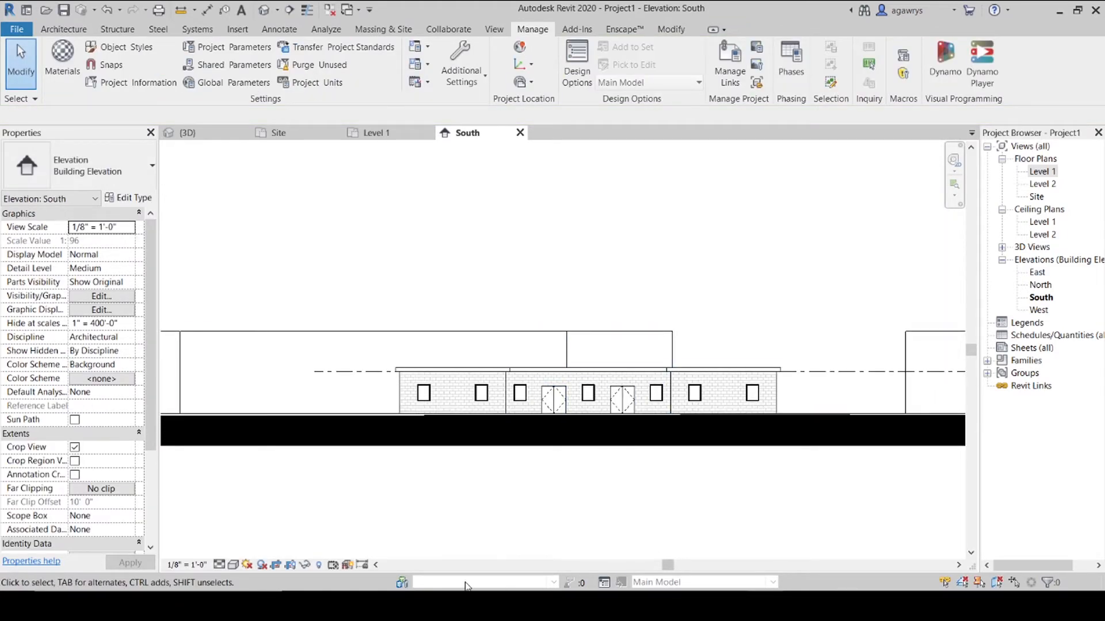
Turn on cast shadows and ambient shadows in the South elevation's graphic display options.
{"action": "left_click", "coordinate": [234, 565]}
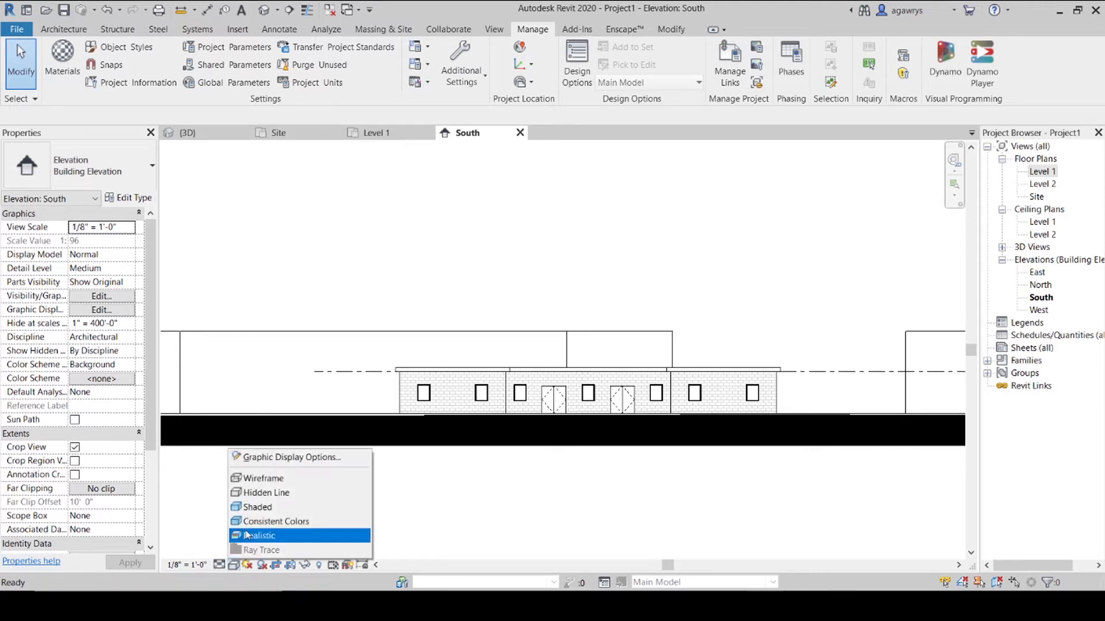
{"action": "left_click", "coordinate": [273, 457]}
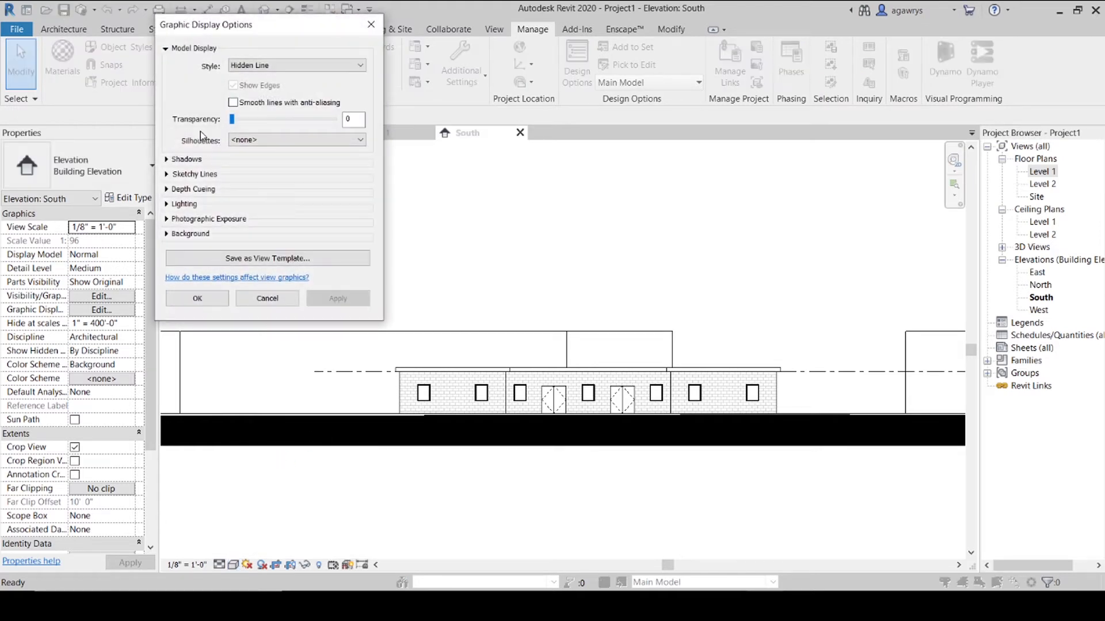
{"action": "left_click", "coordinate": [166, 160]}
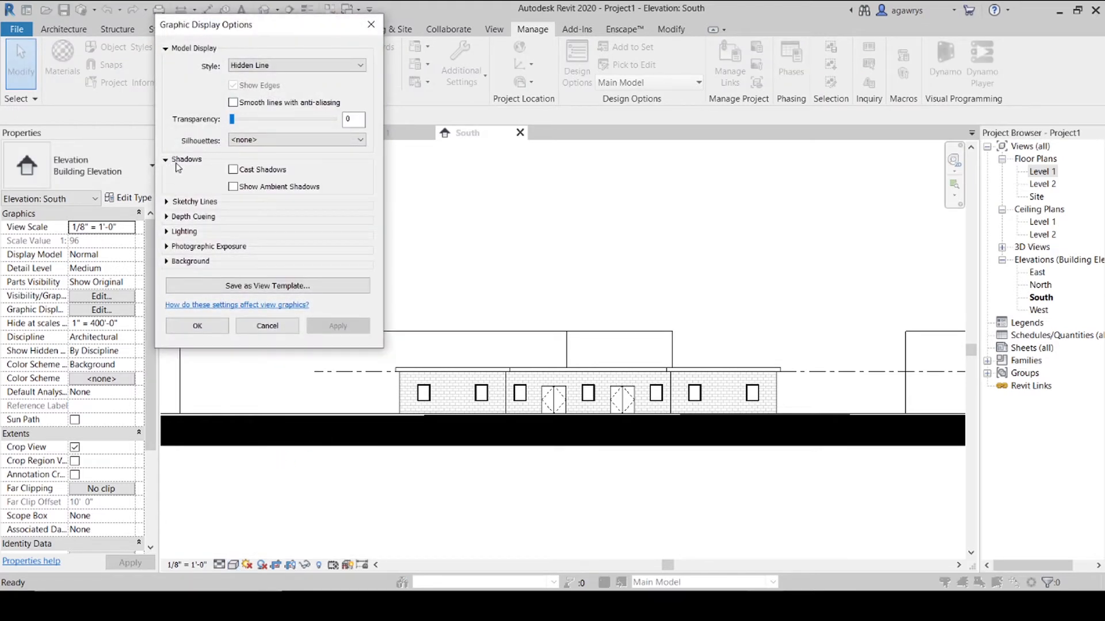
{"action": "left_click", "coordinate": [232, 171]}
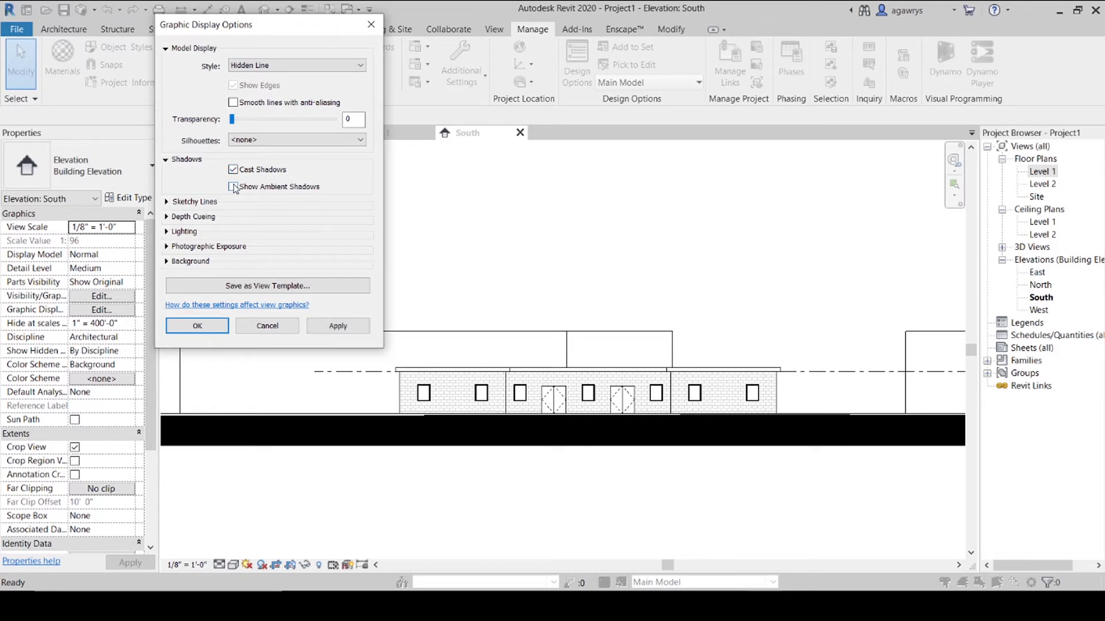
Enable depth cueing for the elevation with a far fade location of 26 and a fade limit of 13%, and apply it.
{"action": "left_click", "coordinate": [166, 217]}
{"action": "left_click", "coordinate": [234, 228]}
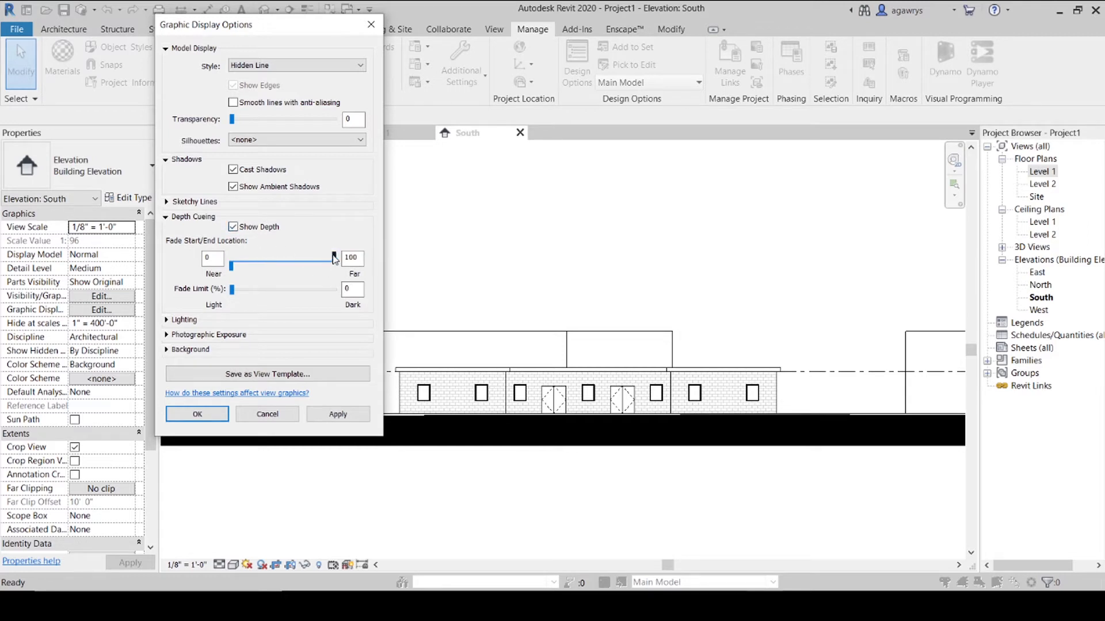
{"action": "left_click_drag", "start_coordinate": [334, 258], "coordinate": [270, 256]}
{"action": "left_click_drag", "start_coordinate": [233, 290], "coordinate": [247, 290]}
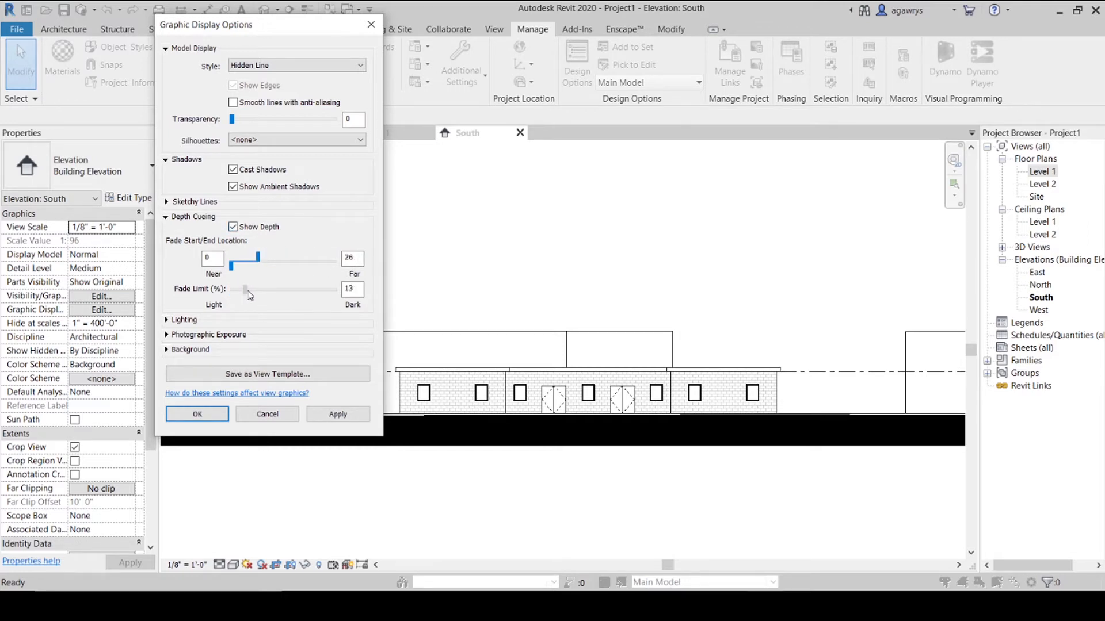
{"action": "left_click", "coordinate": [339, 414]}
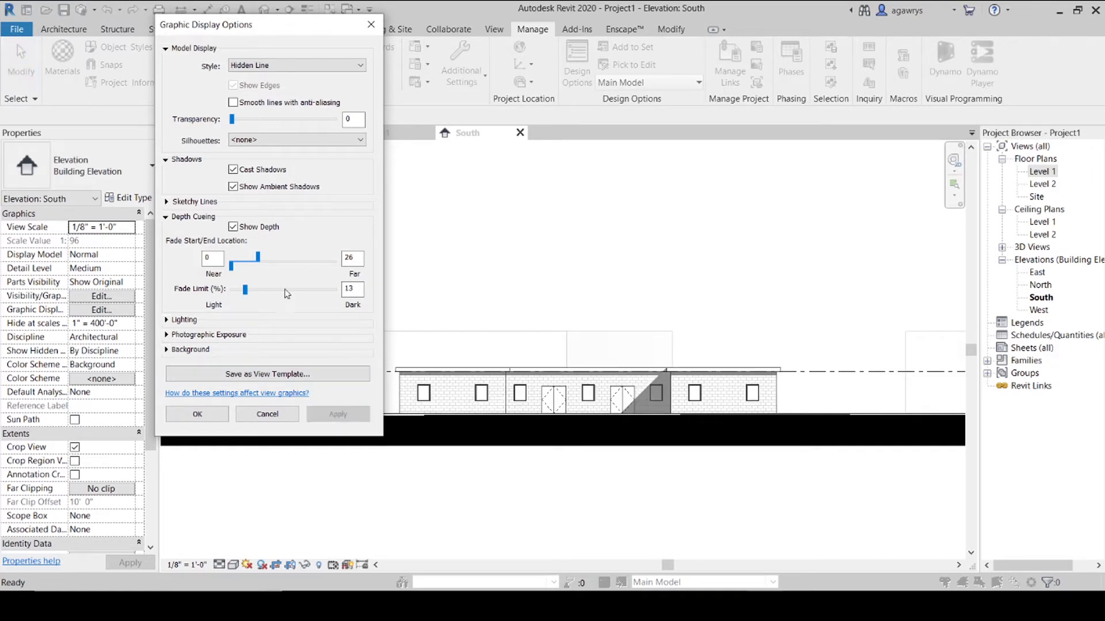
Refine the depth cueing to a far fade location of 19 and a fade limit of 22%, applying the changes to the view.
{"action": "left_click_drag", "start_coordinate": [251, 295], "coordinate": [265, 290]}
{"action": "left_click", "coordinate": [338, 414]}
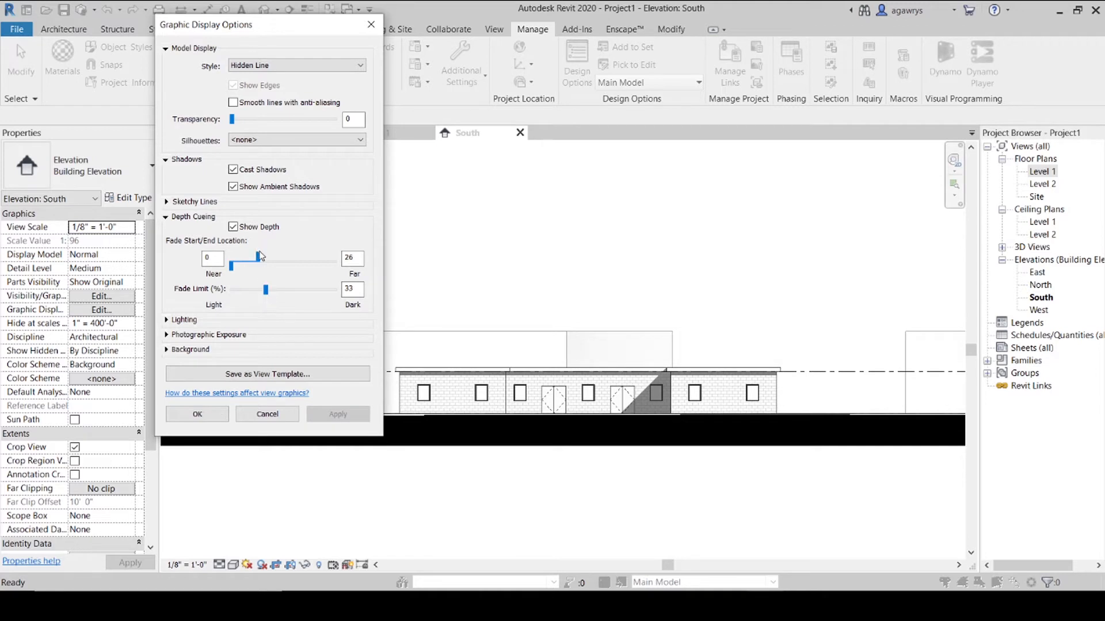
{"action": "left_click_drag", "start_coordinate": [260, 256], "coordinate": [255, 256]}
{"action": "left_click", "coordinate": [340, 419]}
{"action": "left_click_drag", "start_coordinate": [268, 289], "coordinate": [266, 295]}
{"action": "left_click", "coordinate": [328, 413]}
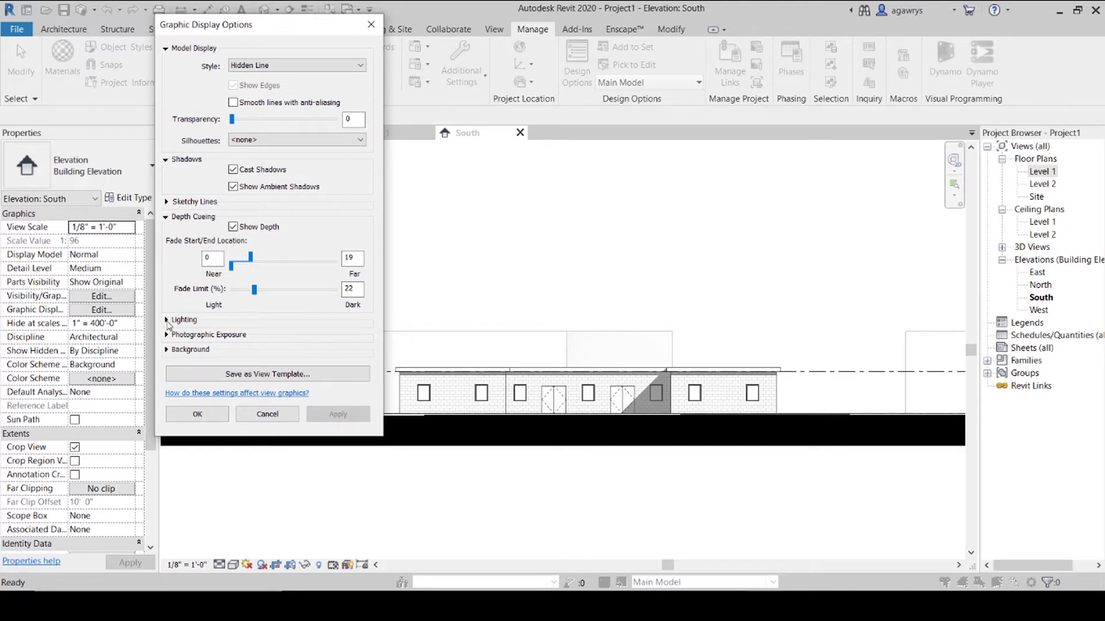
Set the elevation's background to Gradient, trying the Sky option along the way.
{"action": "left_click", "coordinate": [166, 350]}
{"action": "left_click", "coordinate": [239, 371]}
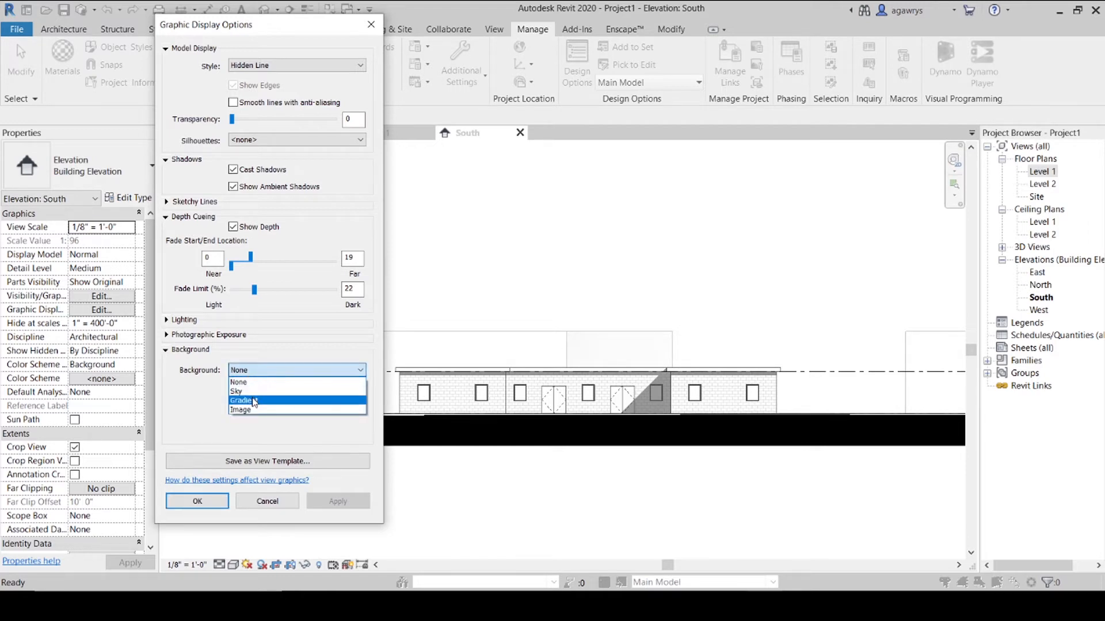
{"action": "left_click", "coordinate": [254, 401]}
{"action": "left_click", "coordinate": [268, 372]}
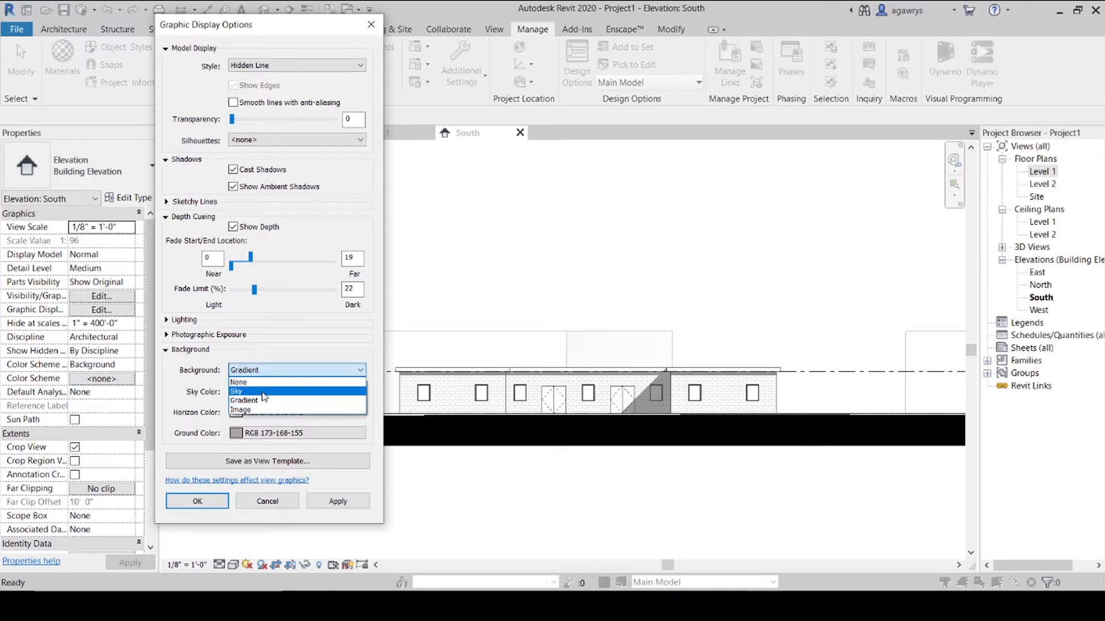
{"action": "left_click", "coordinate": [256, 385]}
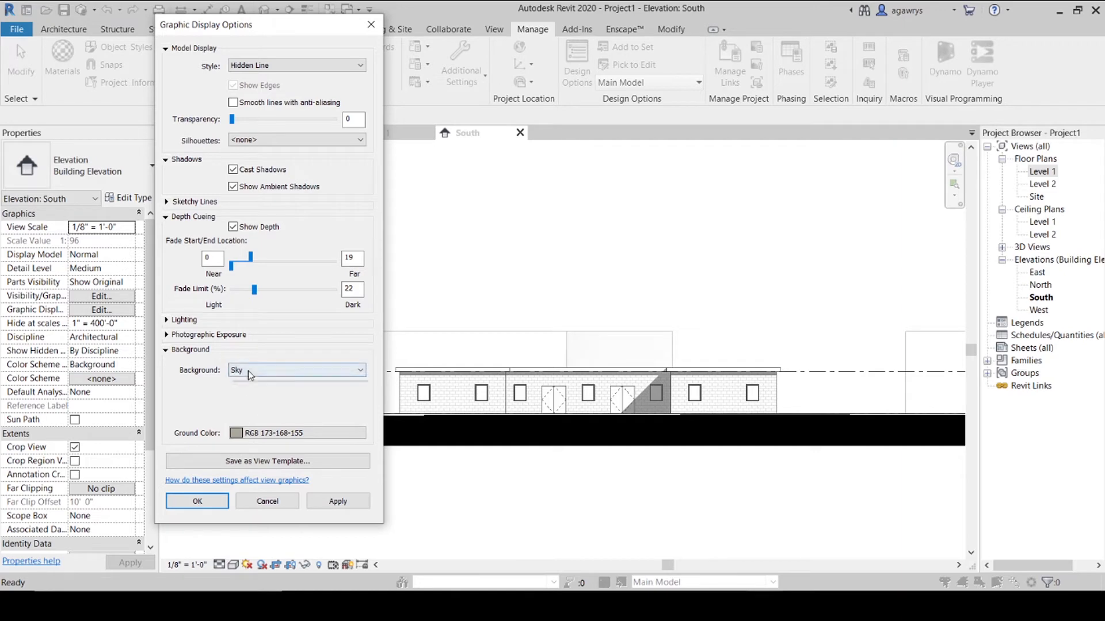
{"action": "left_click", "coordinate": [248, 370]}
{"action": "left_click", "coordinate": [254, 399]}
Set the gradient's sky color to light blue RGB 192-227-228 and accept the graphic display options.
{"action": "left_click", "coordinate": [255, 392]}
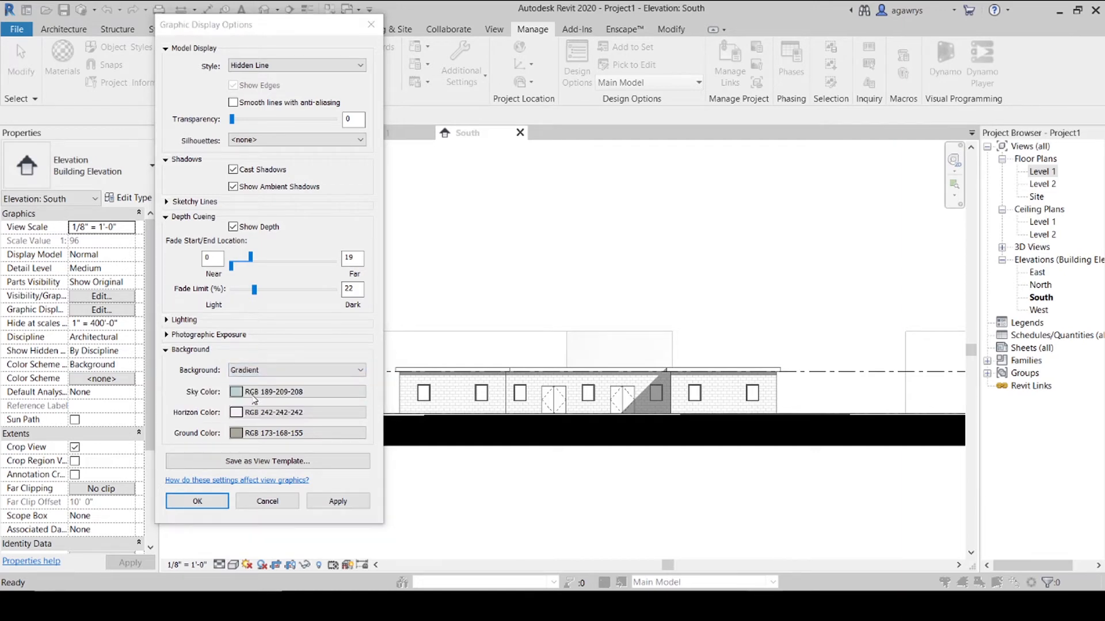
{"action": "left_click_drag", "start_coordinate": [347, 274], "coordinate": [348, 244]}
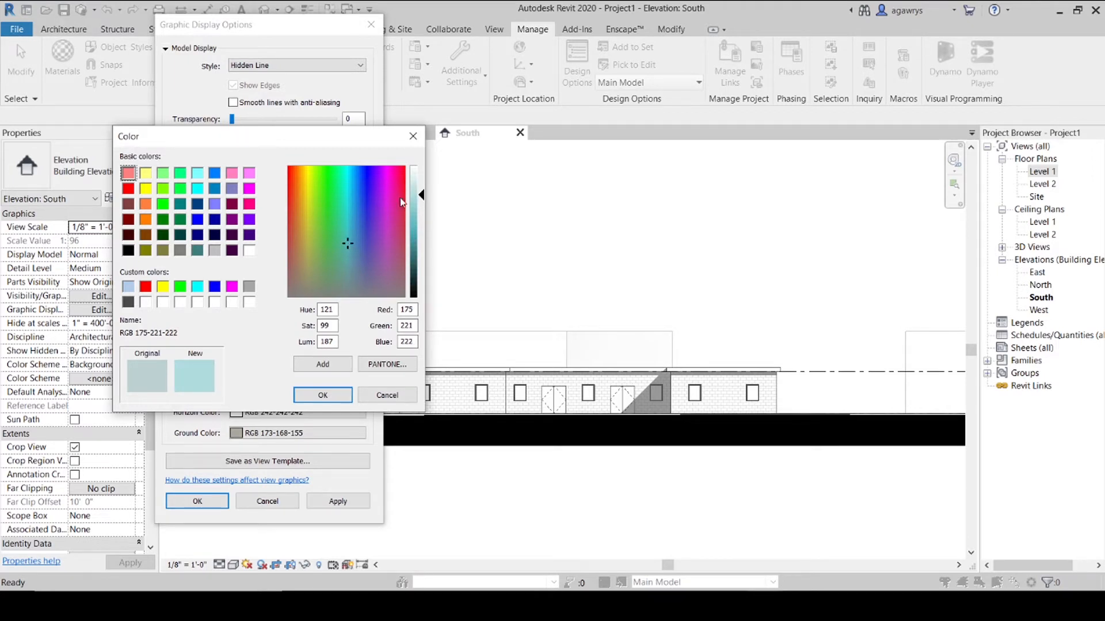
{"action": "left_click_drag", "start_coordinate": [421, 199], "coordinate": [420, 196]}
{"action": "left_click", "coordinate": [323, 395]}
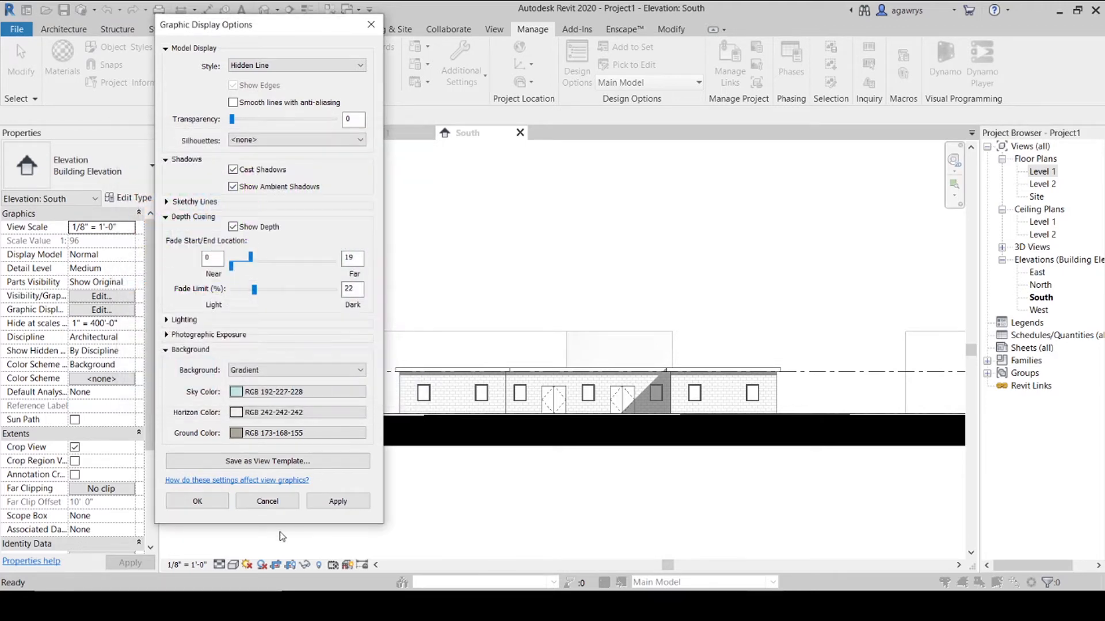
{"action": "left_click", "coordinate": [219, 502]}
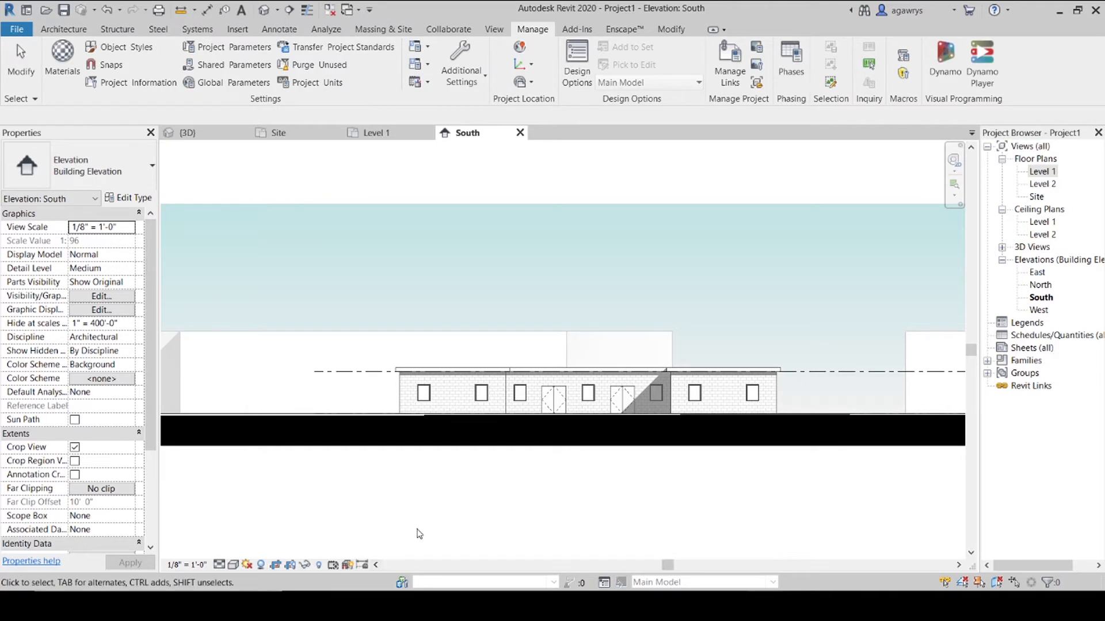
Open the double door's family for editing from the South elevation and show the family's Exterior elevation.
{"action": "scroll", "coordinate": [419, 534], "scroll_direction": "down", "scroll_amount": 5}
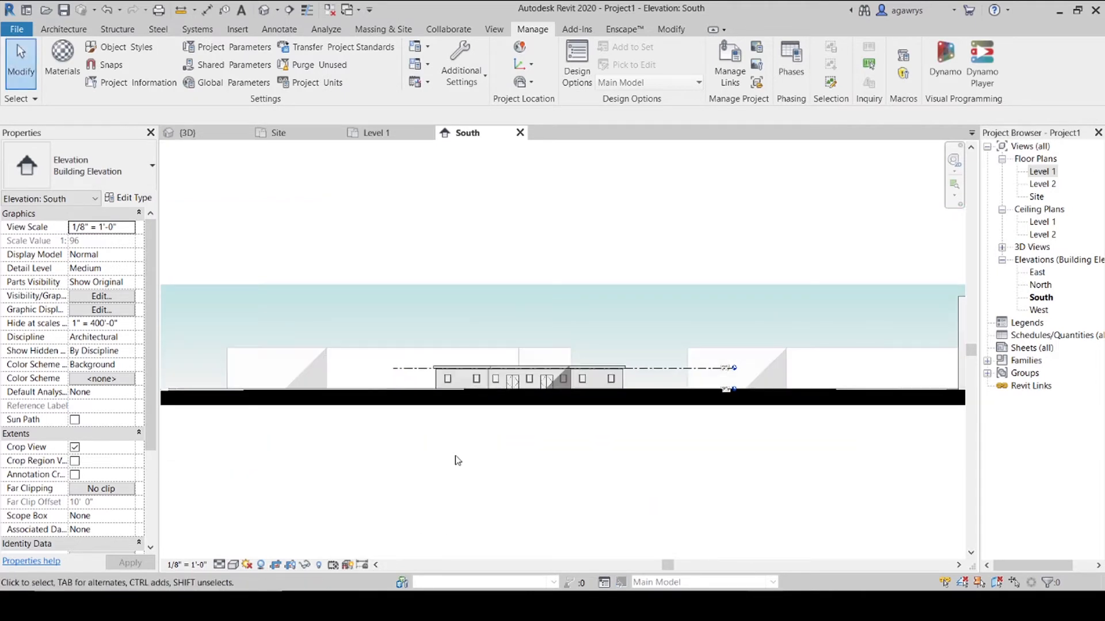
{"action": "scroll", "coordinate": [458, 461], "scroll_direction": "down", "scroll_amount": 2}
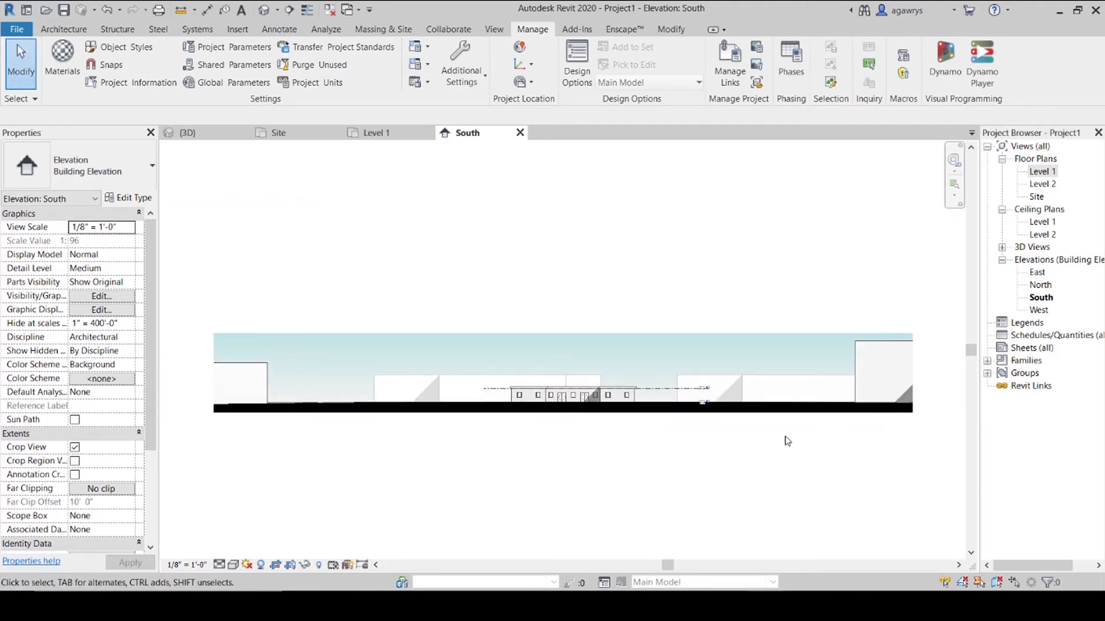
{"action": "scroll", "coordinate": [433, 434], "scroll_direction": "up", "scroll_amount": 6}
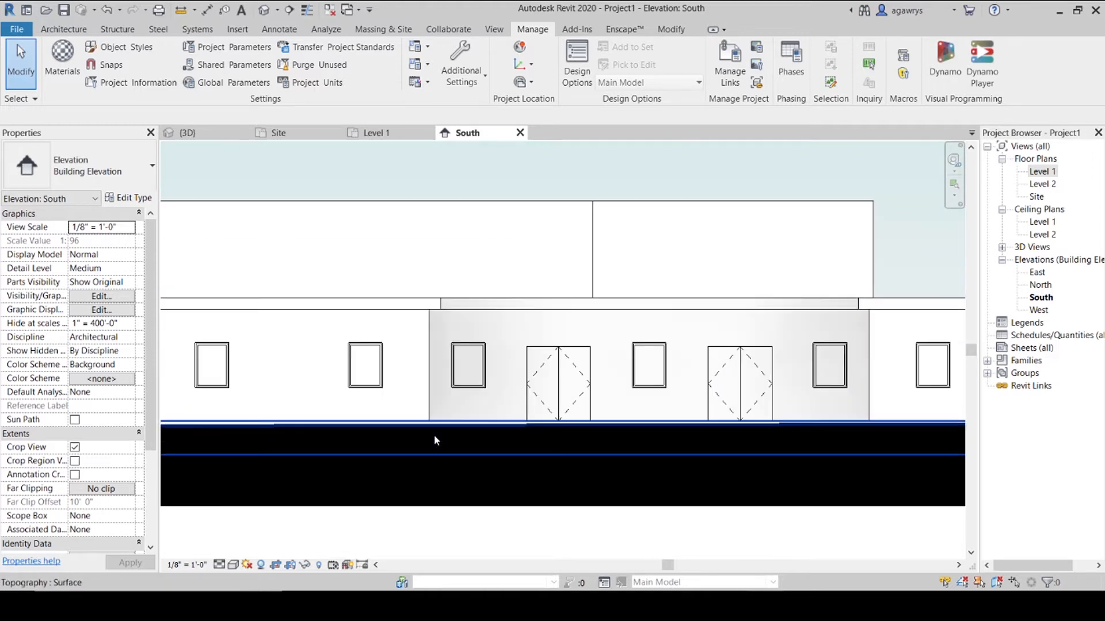
{"action": "scroll", "coordinate": [578, 396], "scroll_direction": "up", "scroll_amount": 3}
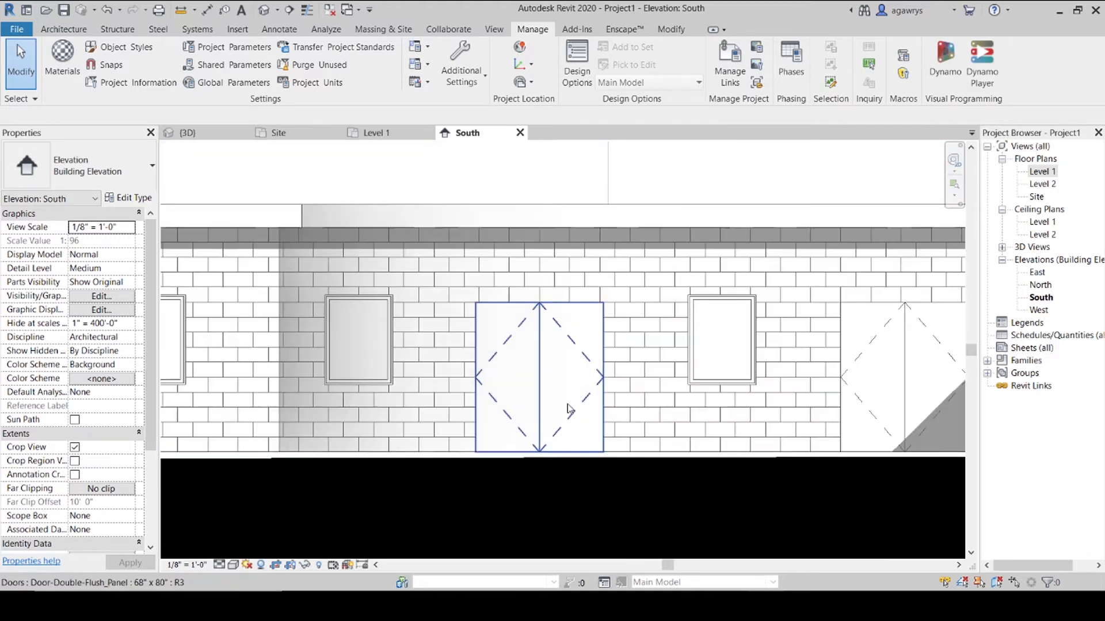
{"action": "left_click", "coordinate": [578, 356]}
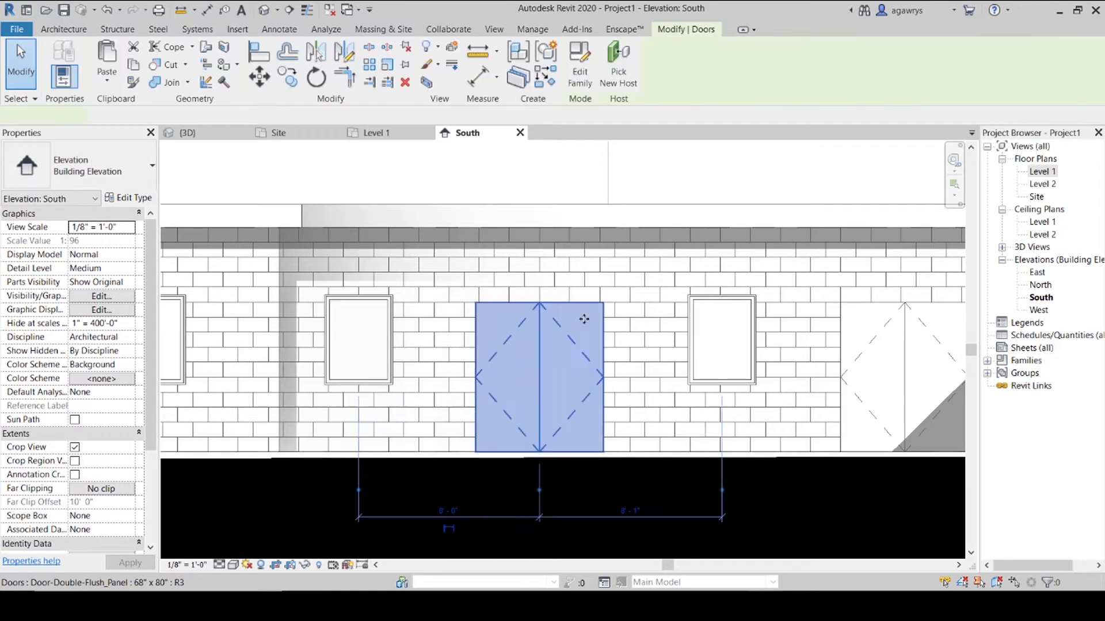
{"action": "left_click", "coordinate": [578, 63]}
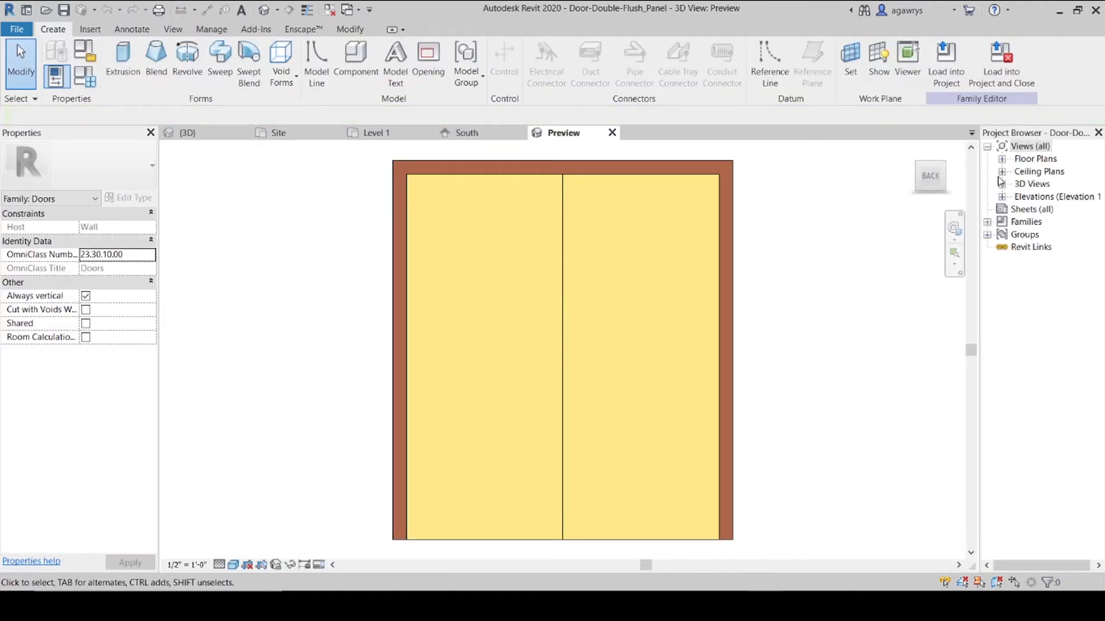
{"action": "left_click", "coordinate": [1003, 198]}
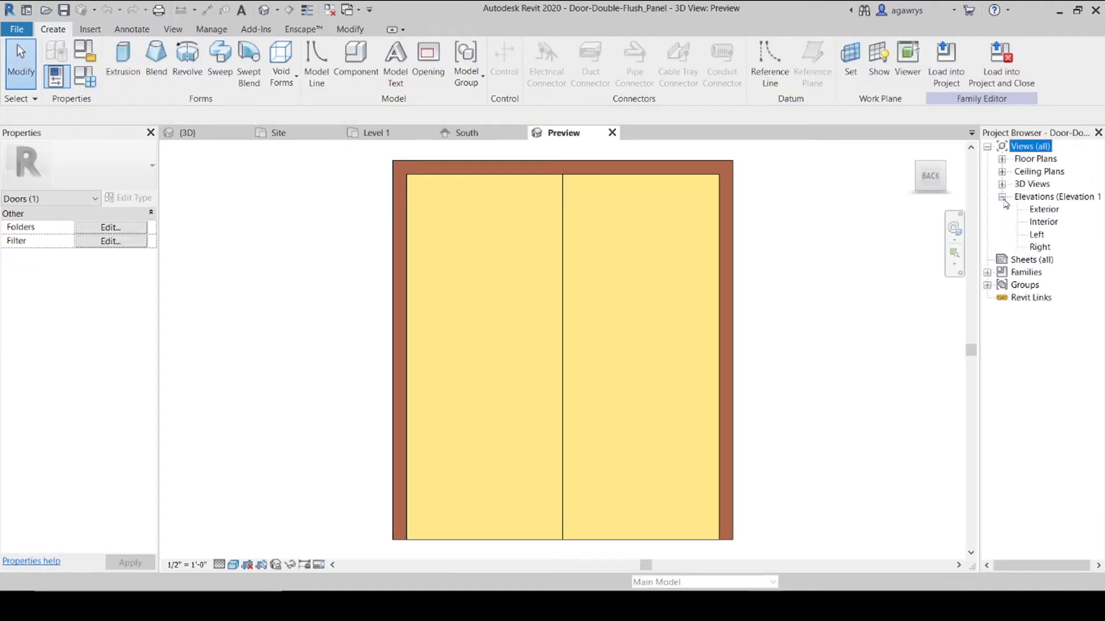
{"action": "double_click", "coordinate": [1044, 210]}
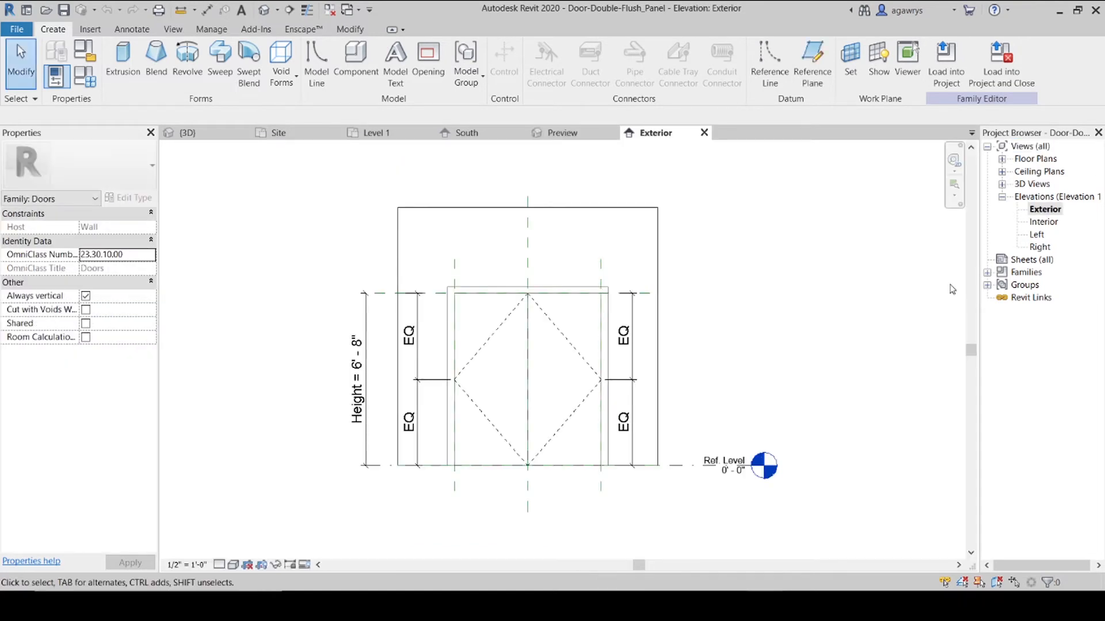
Assign all four dashed door swing lines to the <Invisible lines> subcategory and clear the selection.
{"action": "left_click", "coordinate": [554, 335]}
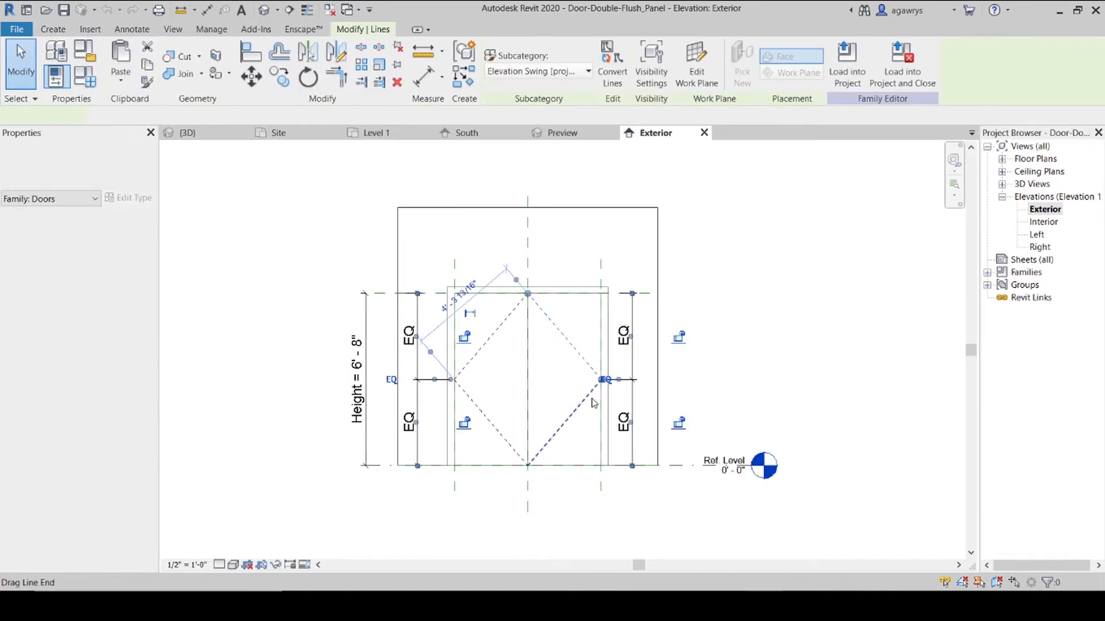
{"action": "scroll", "coordinate": [591, 396], "scroll_direction": "up", "scroll_amount": 3}
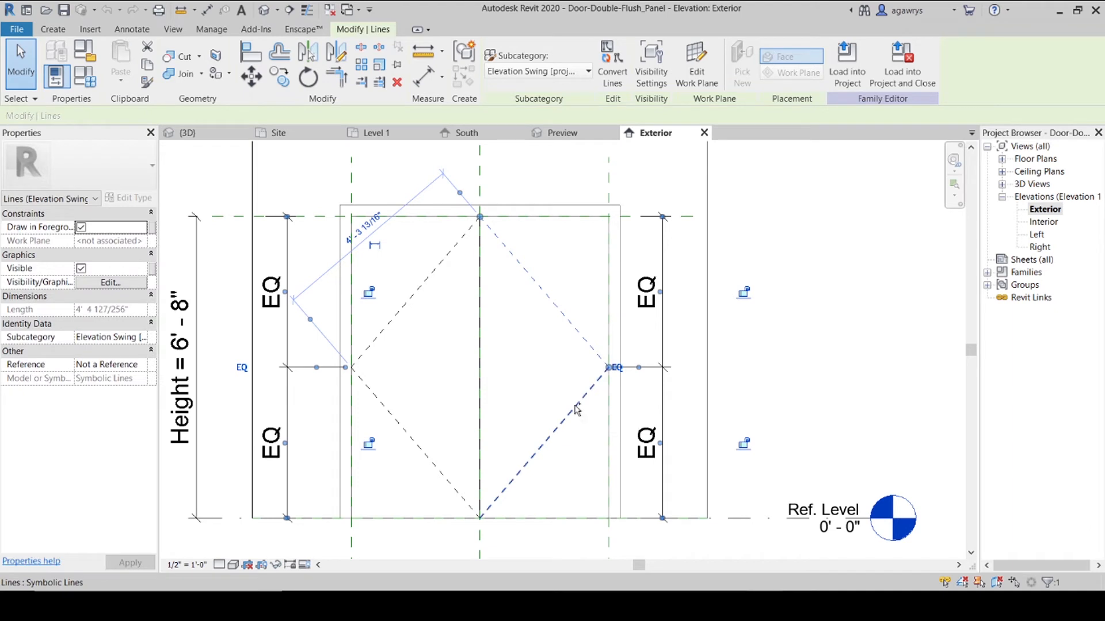
{"action": "left_click", "coordinate": [577, 409], "text": "ctrl"}
{"action": "left_click", "coordinate": [394, 425], "text": "ctrl"}
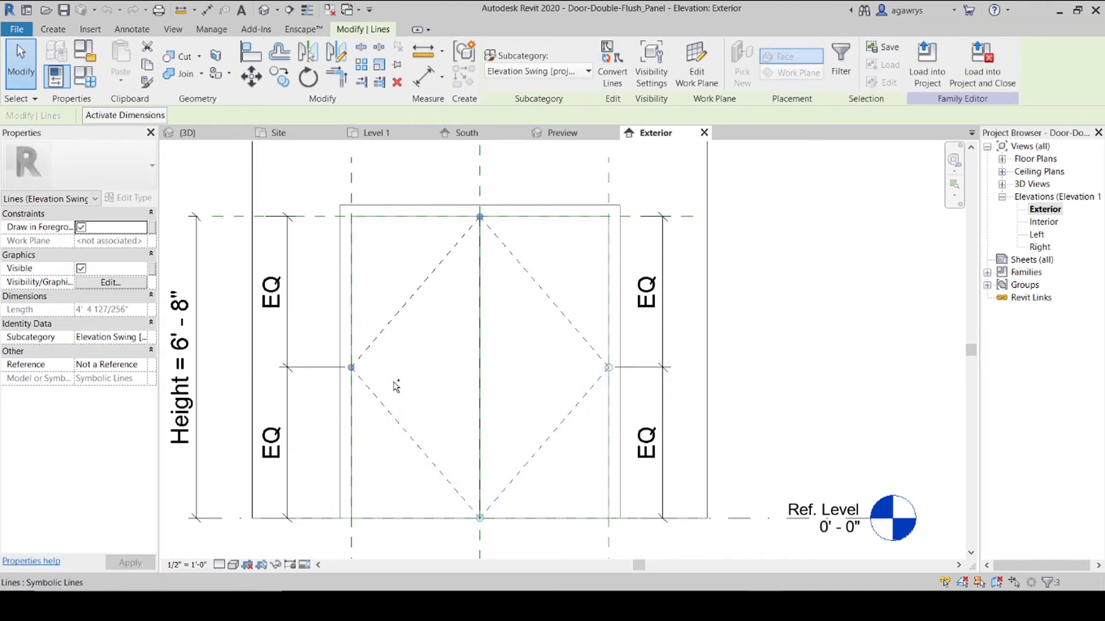
{"action": "left_click", "coordinate": [401, 322], "text": "ctrl"}
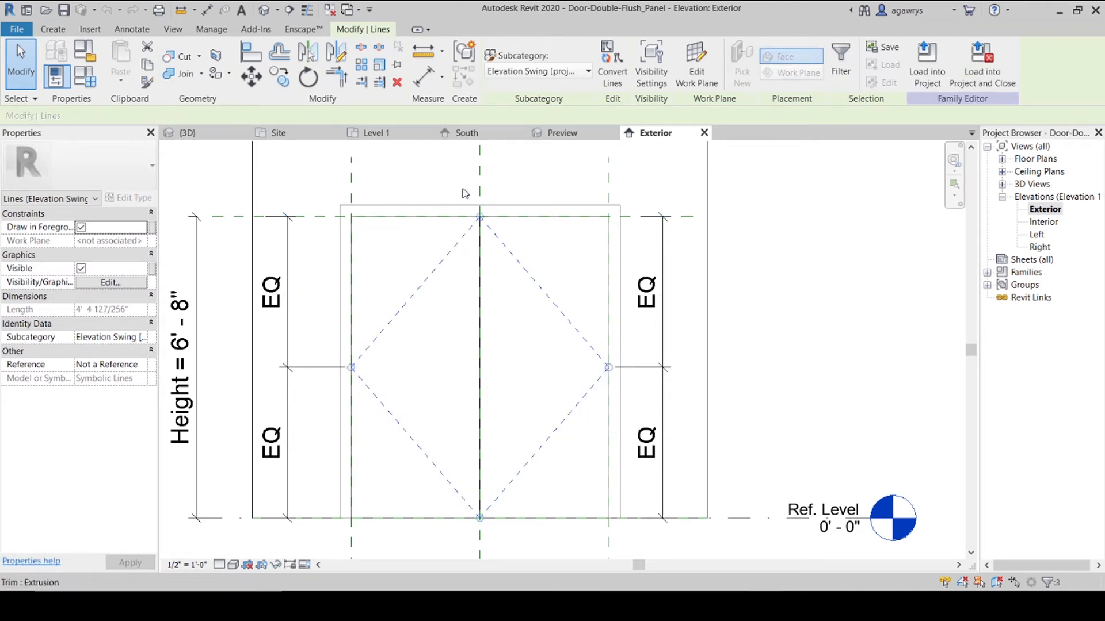
{"action": "left_click", "coordinate": [529, 73]}
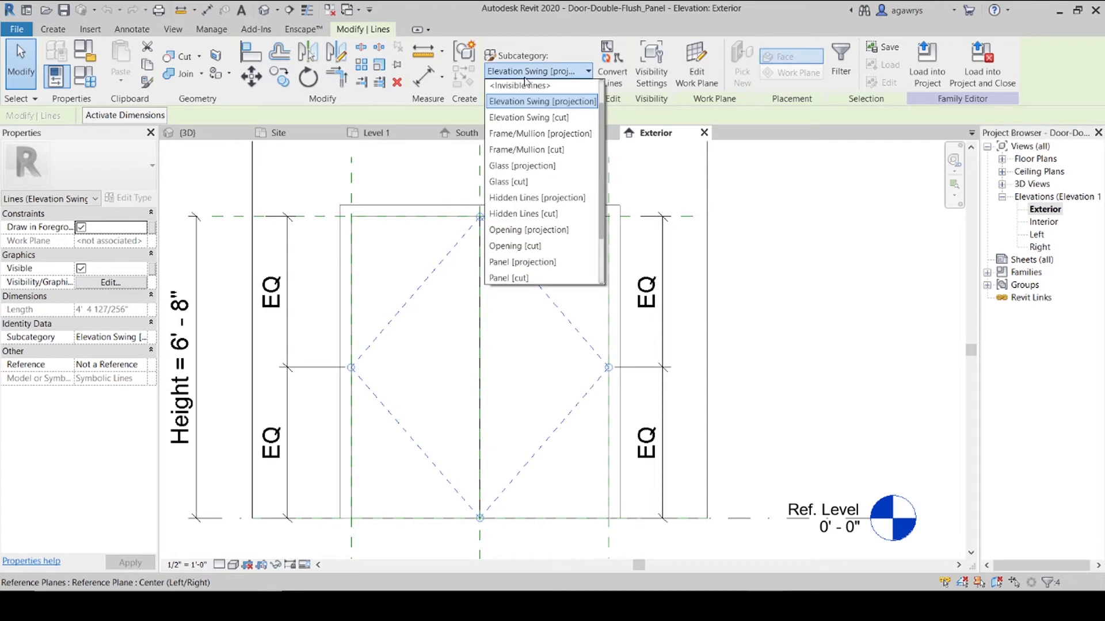
{"action": "left_click", "coordinate": [525, 86]}
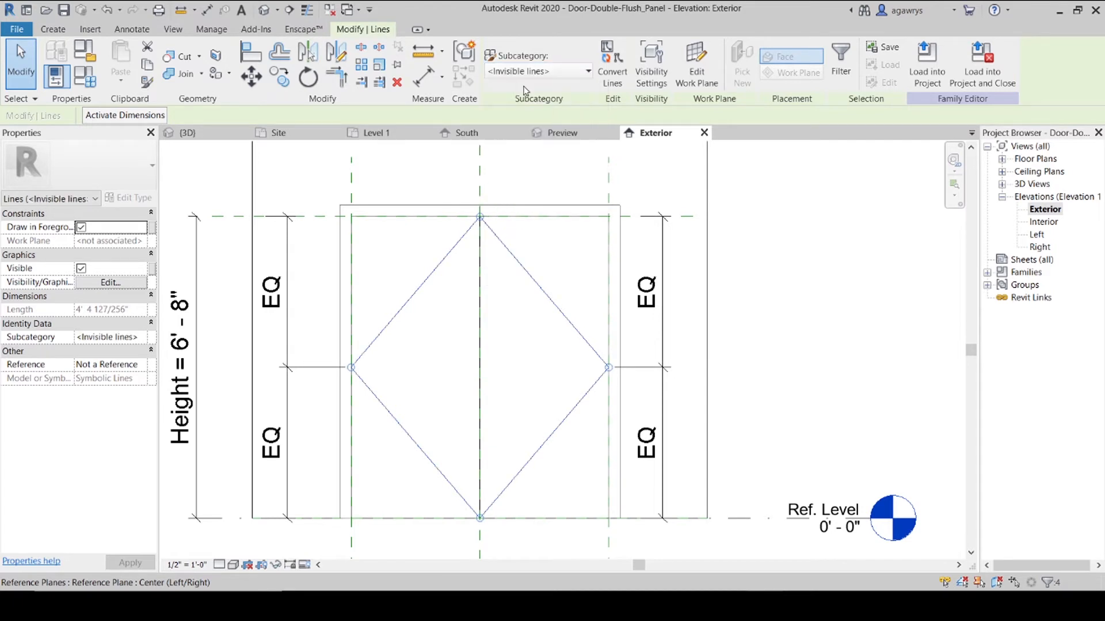
{"action": "left_click", "coordinate": [849, 274]}
Load the edited door family into the project, overwriting the existing version, and close the family views without saving.
{"action": "left_click", "coordinate": [504, 73]}
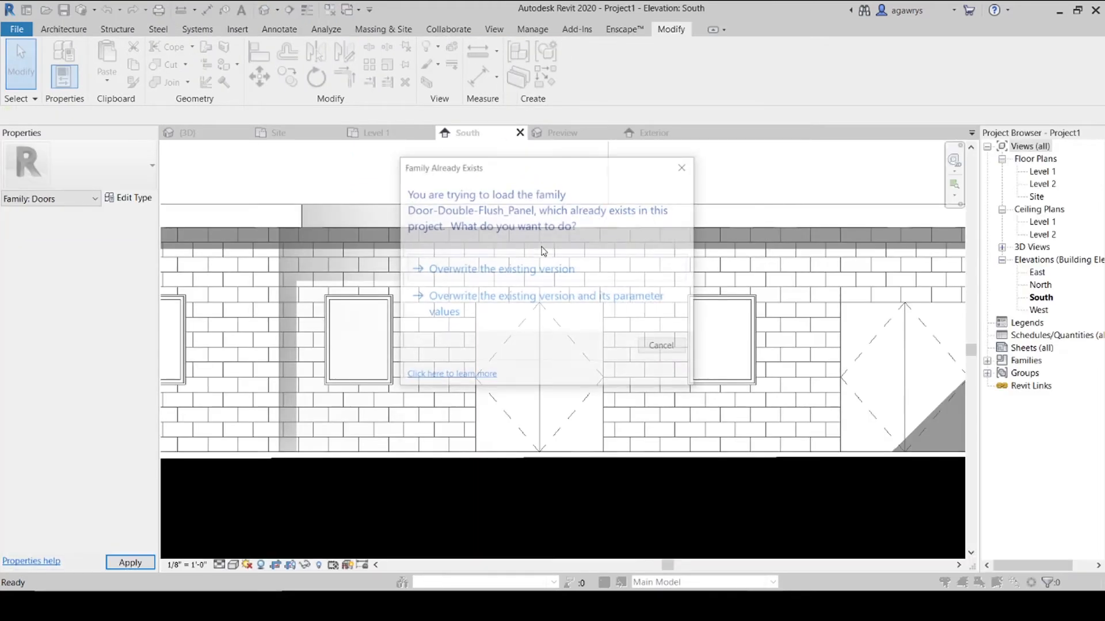
{"action": "left_click", "coordinate": [516, 271]}
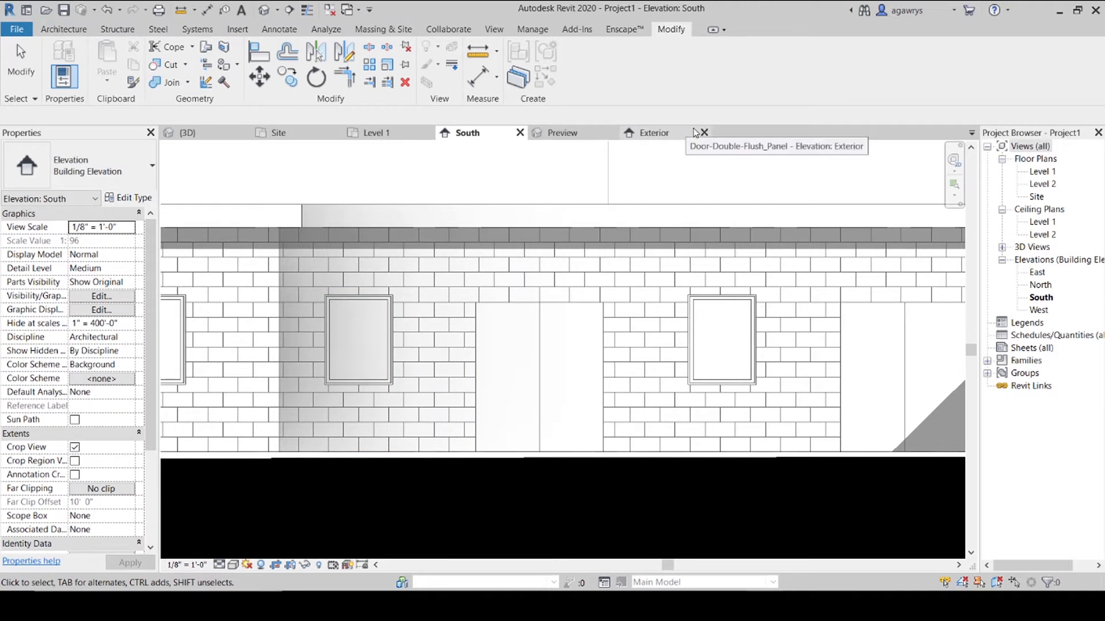
{"action": "left_click", "coordinate": [704, 132]}
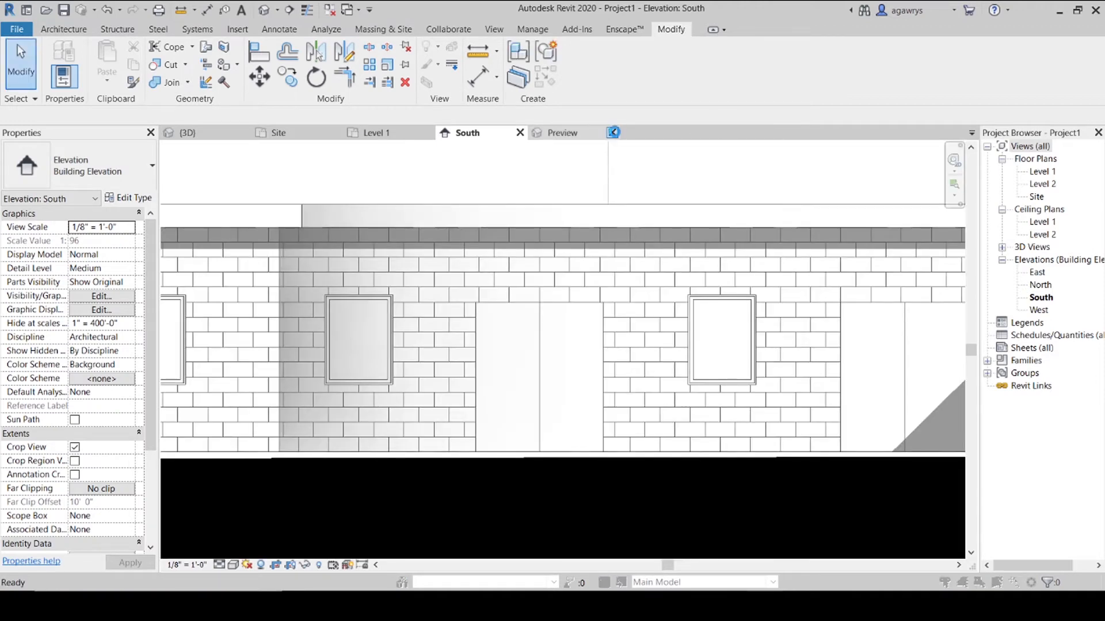
{"action": "left_click", "coordinate": [611, 133]}
{"action": "left_click", "coordinate": [589, 317]}
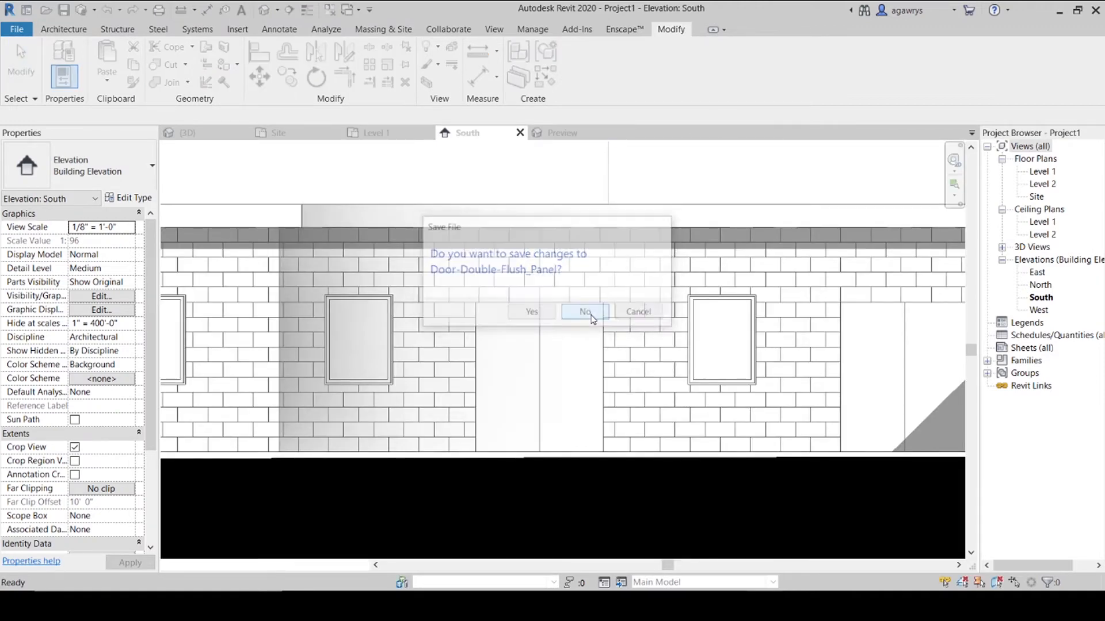
{"action": "scroll", "coordinate": [706, 432], "scroll_direction": "down", "scroll_amount": 1}
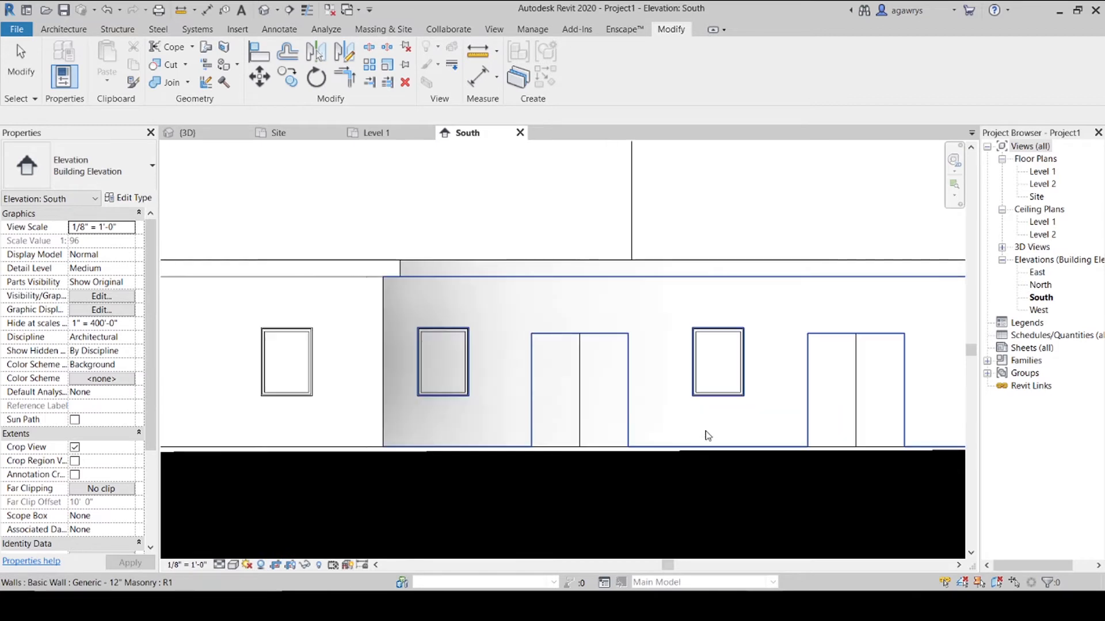
{"action": "middle_click_drag", "start_coordinate": [734, 408], "coordinate": [693, 380]}
{"action": "scroll", "coordinate": [690, 373], "scroll_direction": "down", "scroll_amount": 1}
{"action": "scroll", "coordinate": [691, 374], "scroll_direction": "down", "scroll_amount": 2}
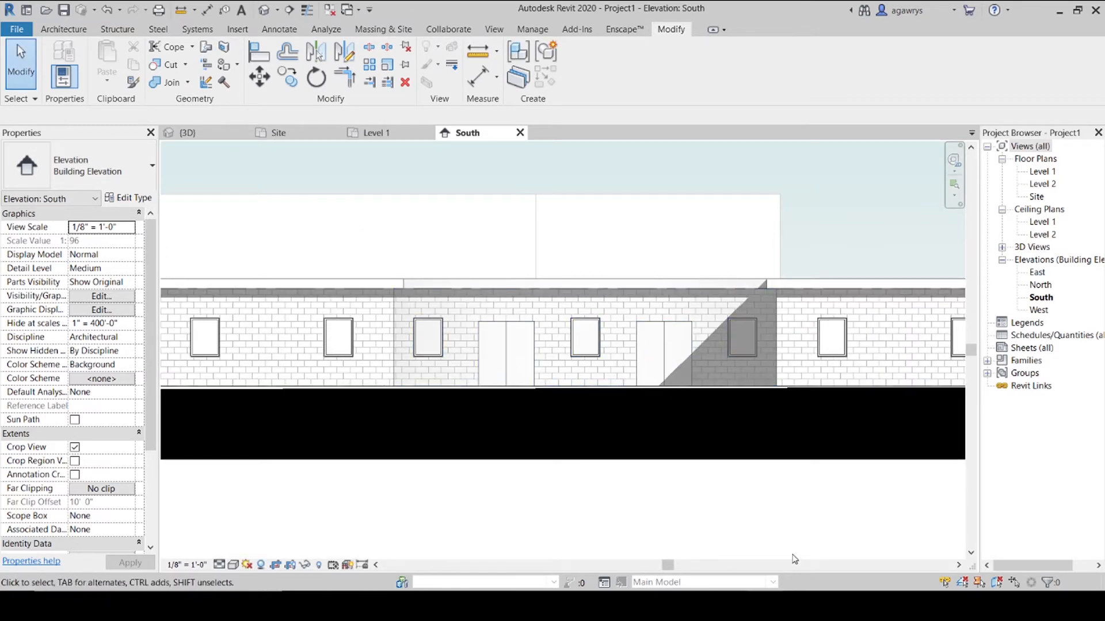
{"action": "scroll", "coordinate": [726, 520], "scroll_direction": "down", "scroll_amount": 1}
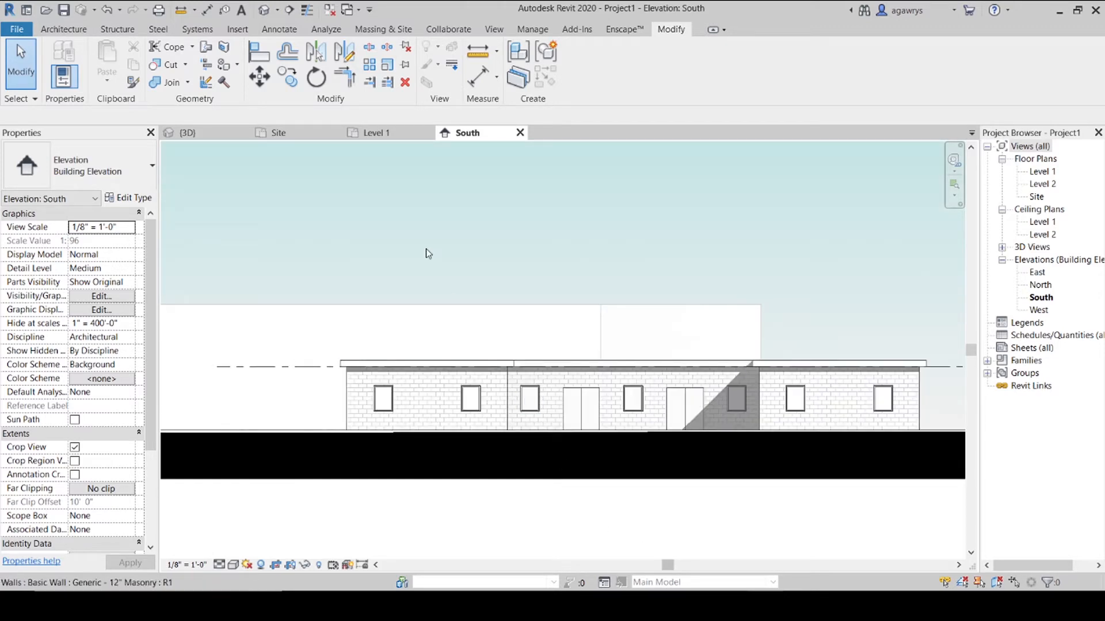
In the Level 1 floor plan, place a horizontal building section across the full building width, just inside the double doors and looking north.
{"action": "left_click", "coordinate": [393, 133]}
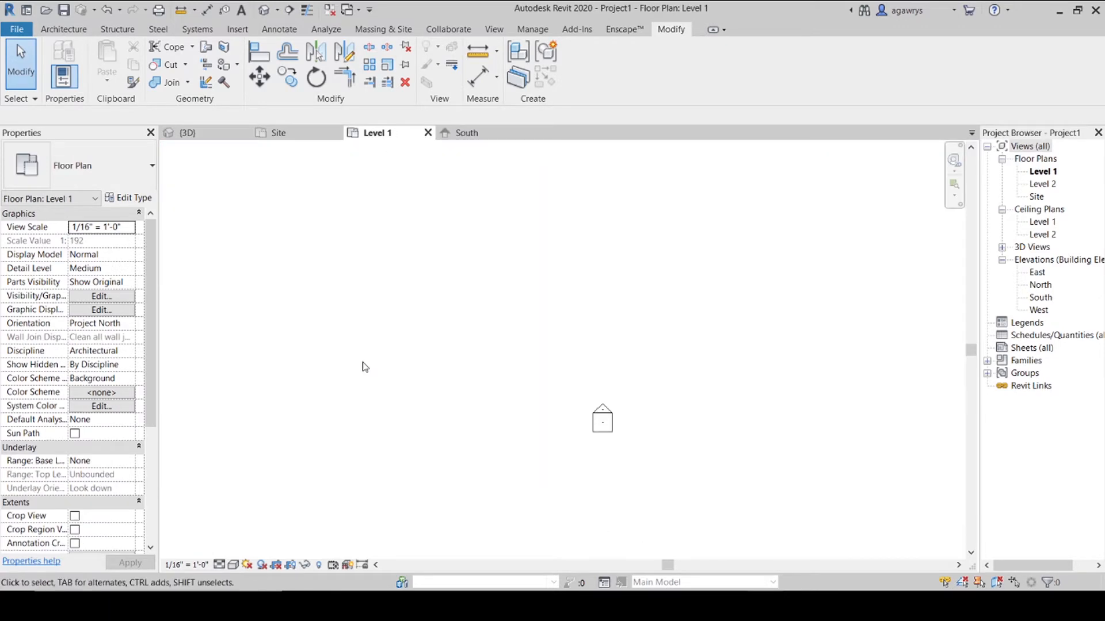
{"action": "scroll", "coordinate": [449, 382], "scroll_direction": "down", "scroll_amount": 4}
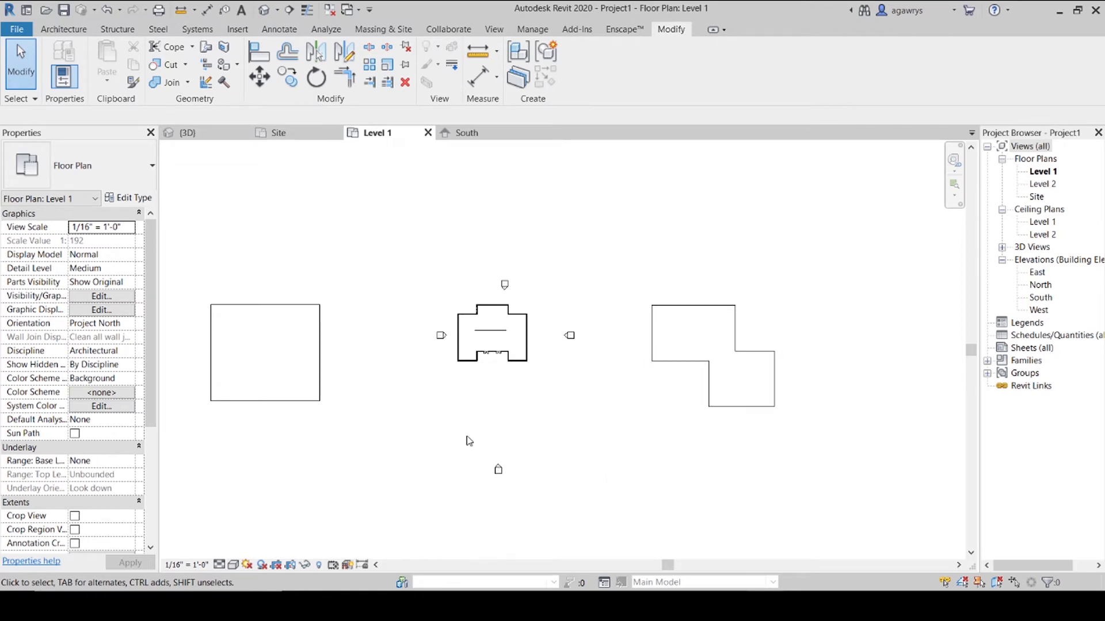
{"action": "scroll", "coordinate": [422, 392], "scroll_direction": "up", "scroll_amount": 4}
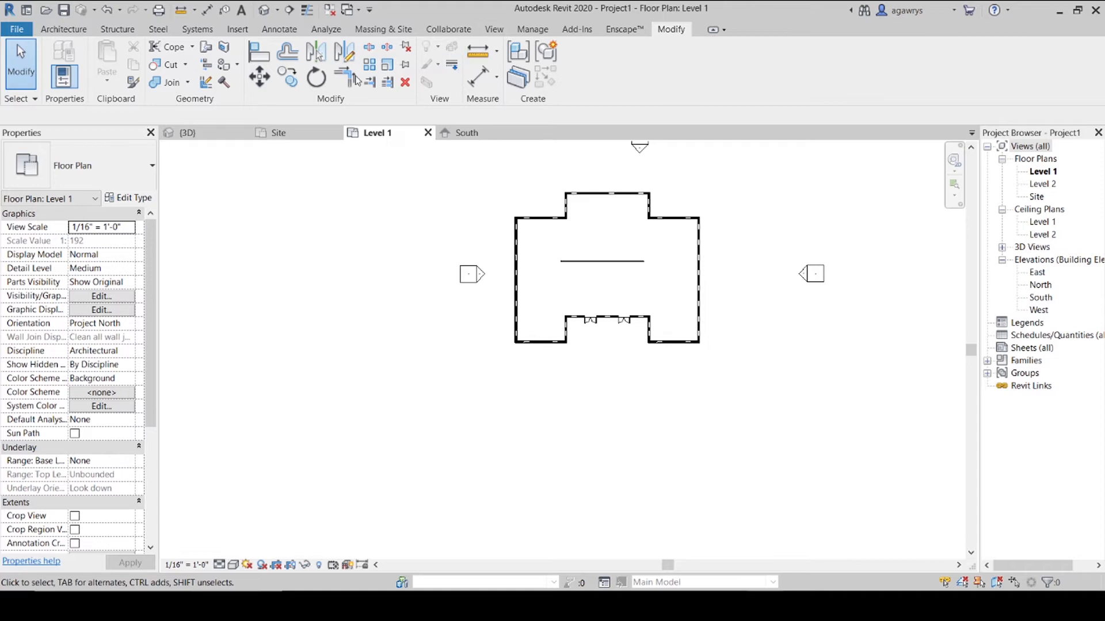
{"action": "left_click", "coordinate": [489, 30]}
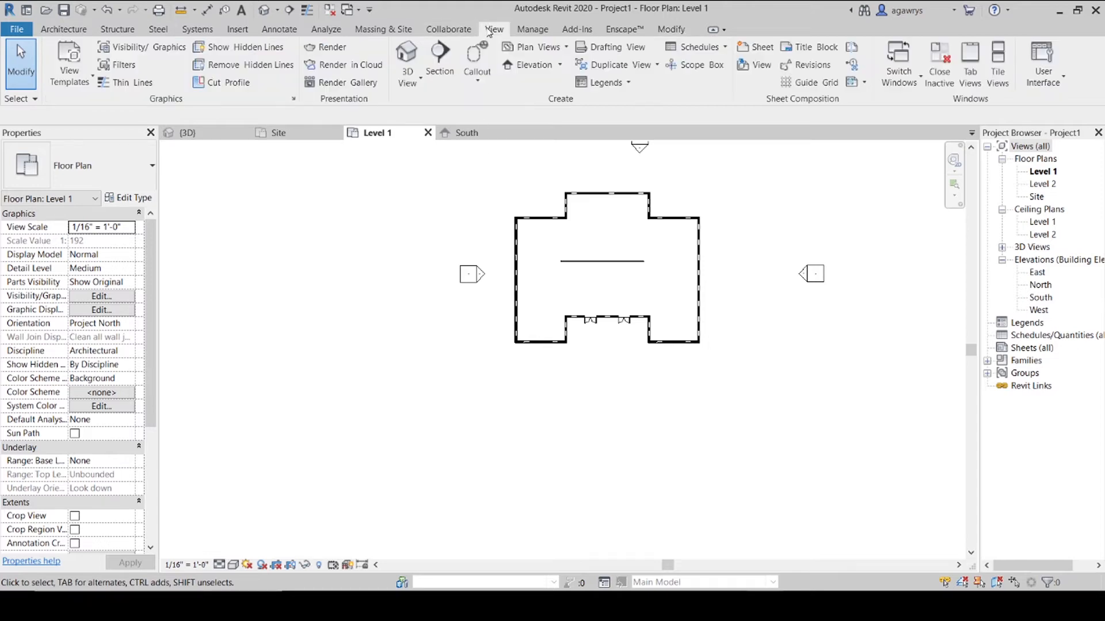
{"action": "left_click", "coordinate": [440, 63]}
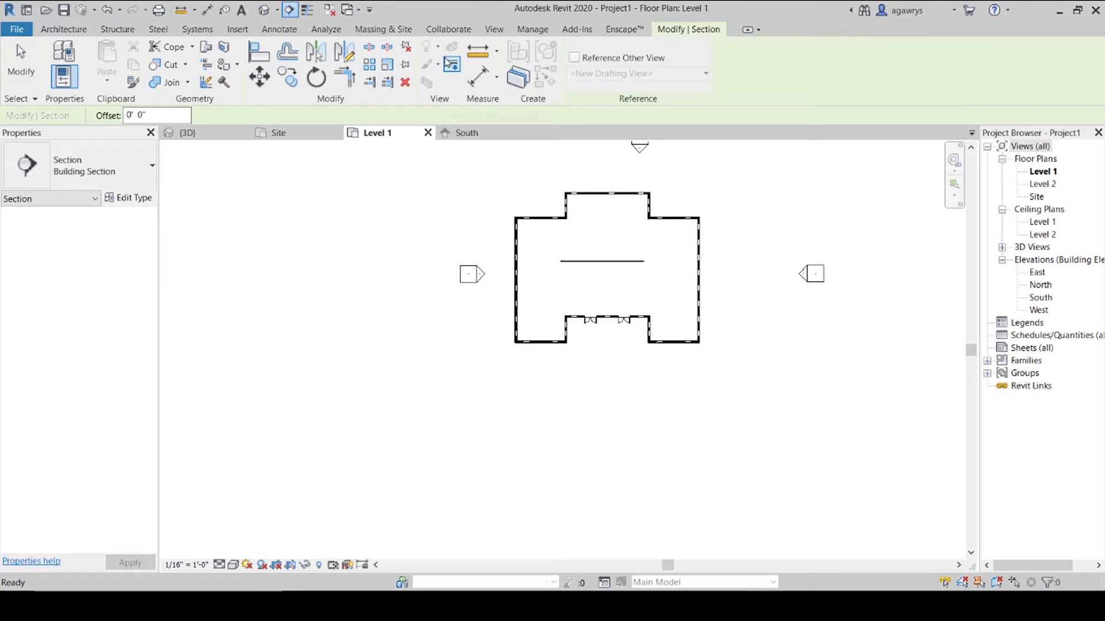
{"action": "left_click", "coordinate": [430, 301]}
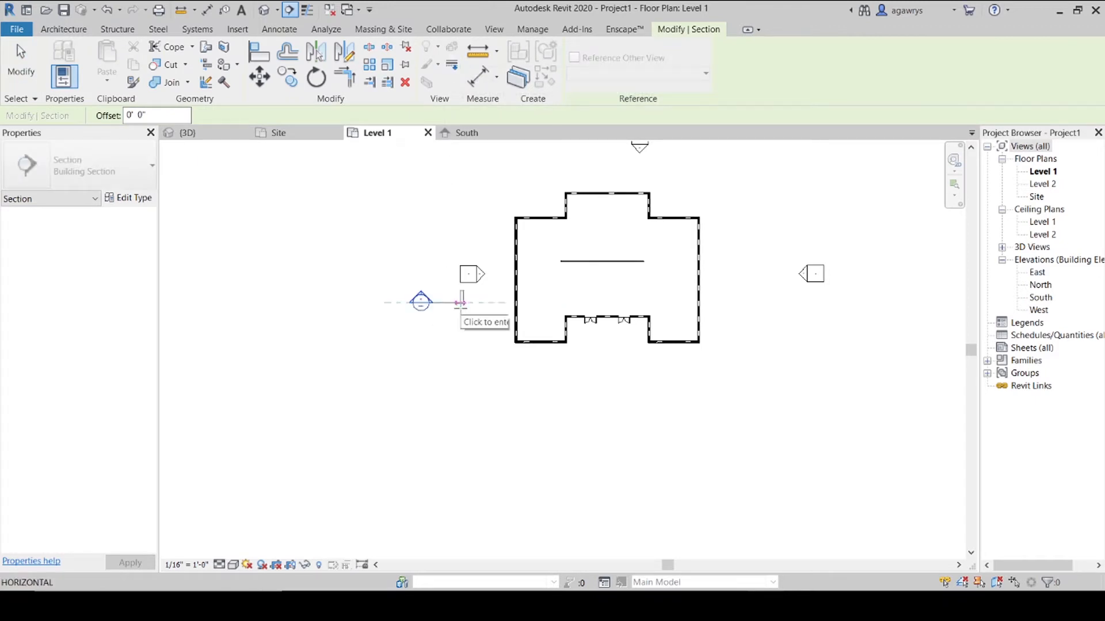
{"action": "left_click", "coordinate": [420, 301]}
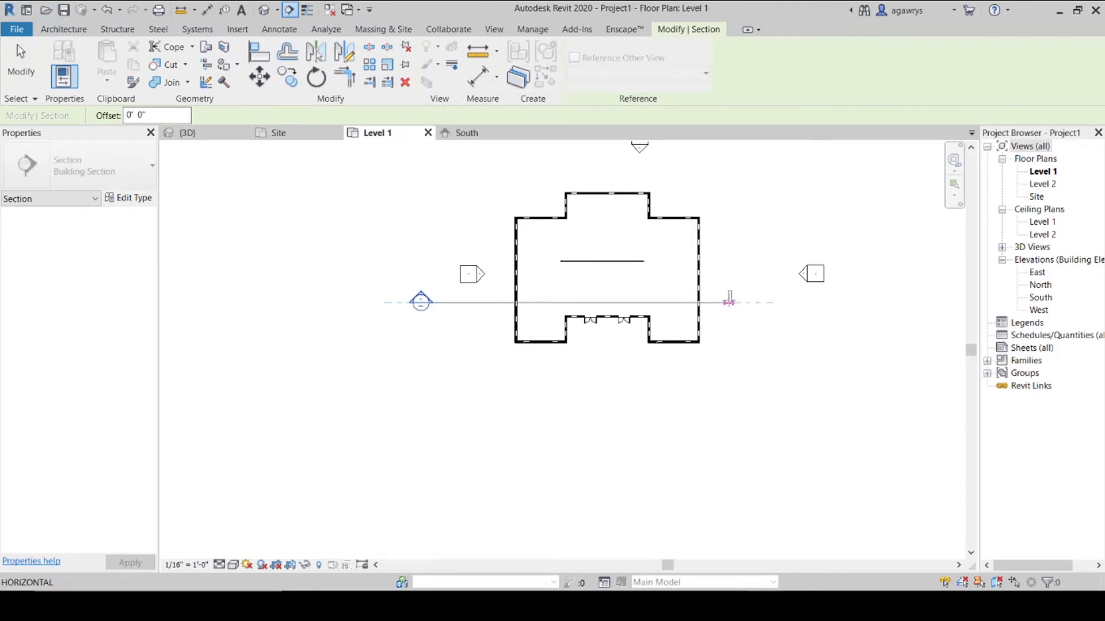
{"action": "left_click", "coordinate": [747, 302]}
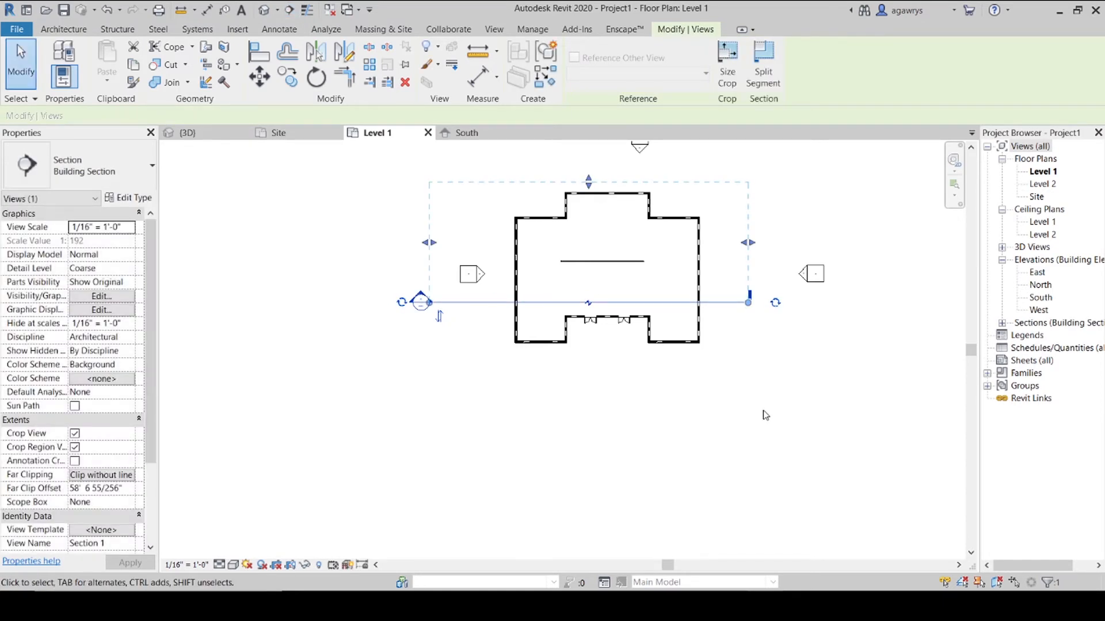
{"action": "scroll", "coordinate": [765, 415], "scroll_direction": "down", "scroll_amount": 2}
{"action": "scroll", "coordinate": [764, 412], "scroll_direction": "down", "scroll_amount": 3}
{"action": "middle_click_drag", "start_coordinate": [801, 267], "coordinate": [630, 293]}
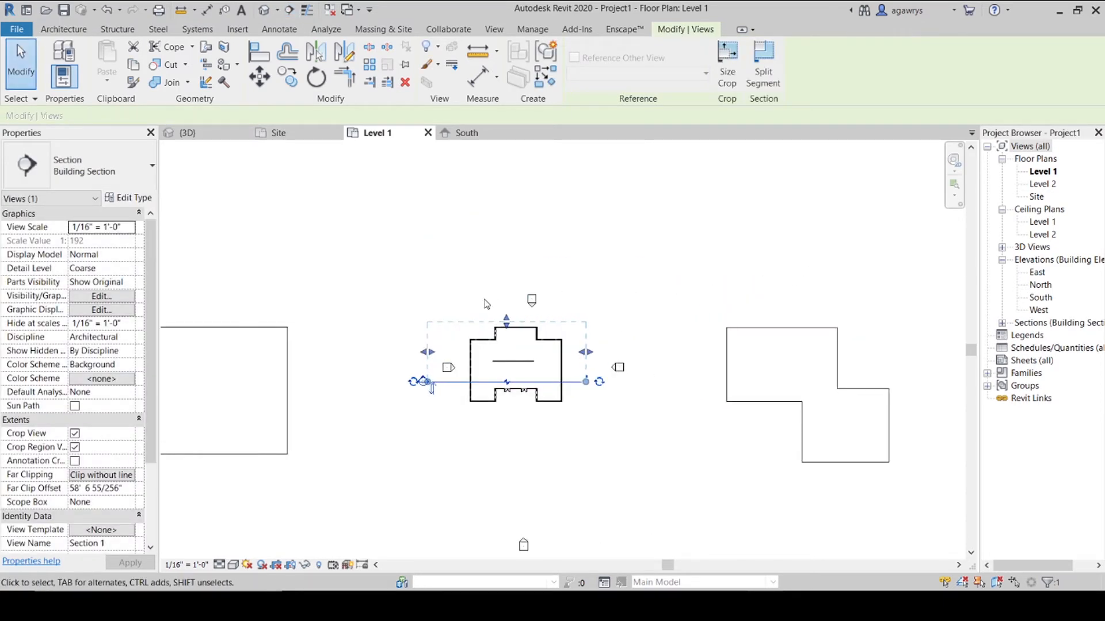
Extend the building section's far clip depth to about 536' and widen its extents on both sides.
{"action": "left_click_drag", "start_coordinate": [509, 326], "coordinate": [505, 222]}
{"action": "scroll", "coordinate": [506, 224], "scroll_direction": "down", "scroll_amount": 2}
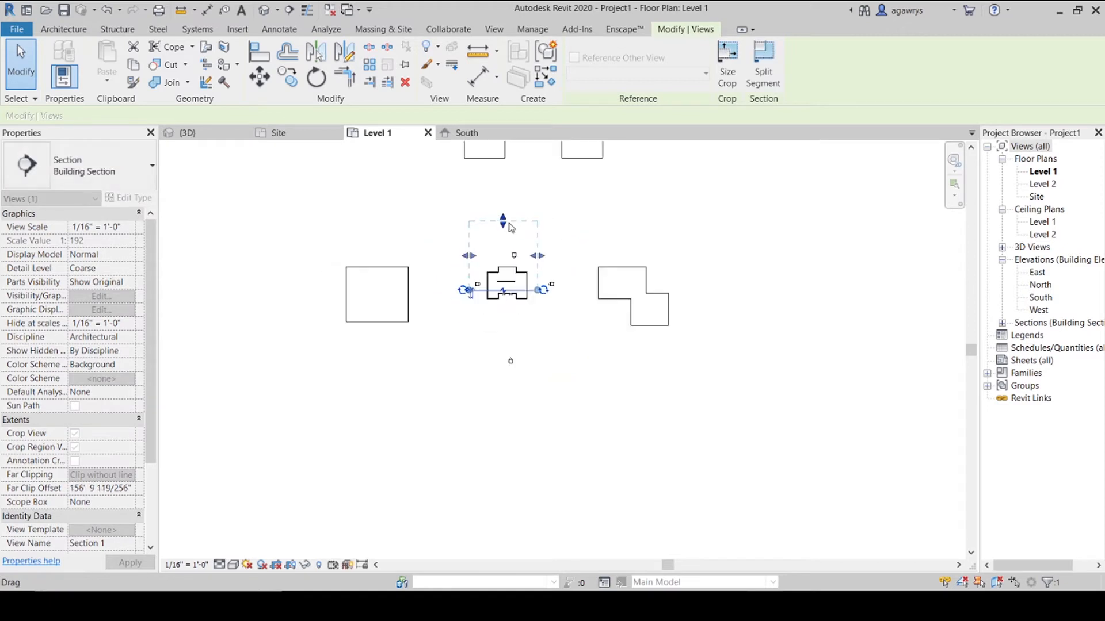
{"action": "scroll", "coordinate": [554, 230], "scroll_direction": "down", "scroll_amount": 2}
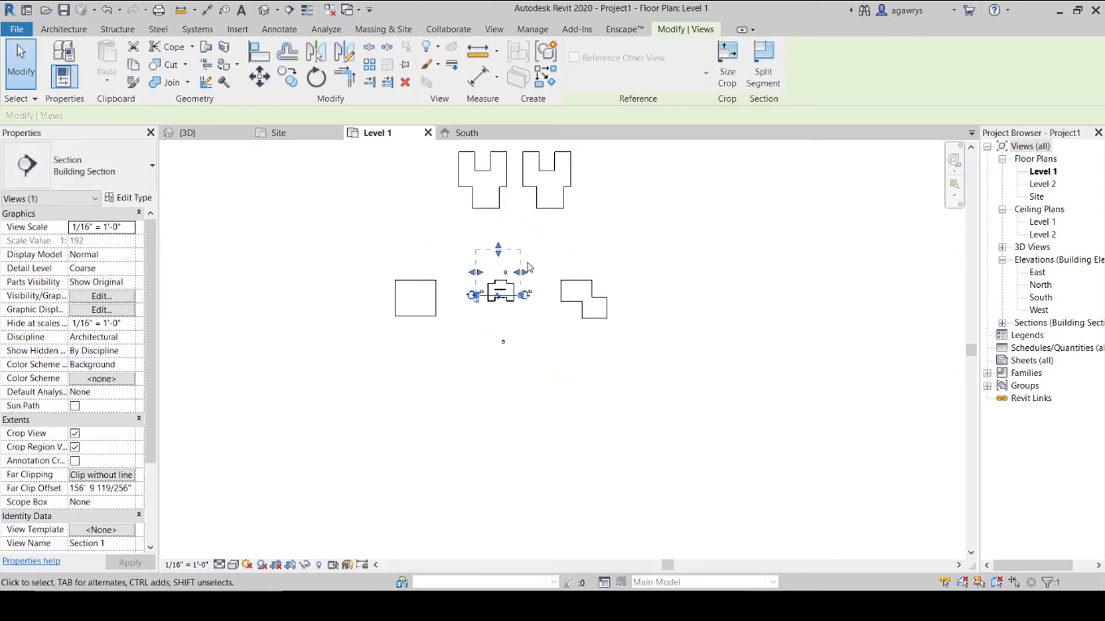
{"action": "middle_click_drag", "start_coordinate": [500, 252], "coordinate": [498, 311]}
{"action": "left_click_drag", "start_coordinate": [498, 314], "coordinate": [498, 205]}
{"action": "left_click_drag", "start_coordinate": [481, 279], "coordinate": [453, 280]}
{"action": "left_click_drag", "start_coordinate": [523, 281], "coordinate": [556, 286]}
{"action": "left_click", "coordinate": [672, 242]}
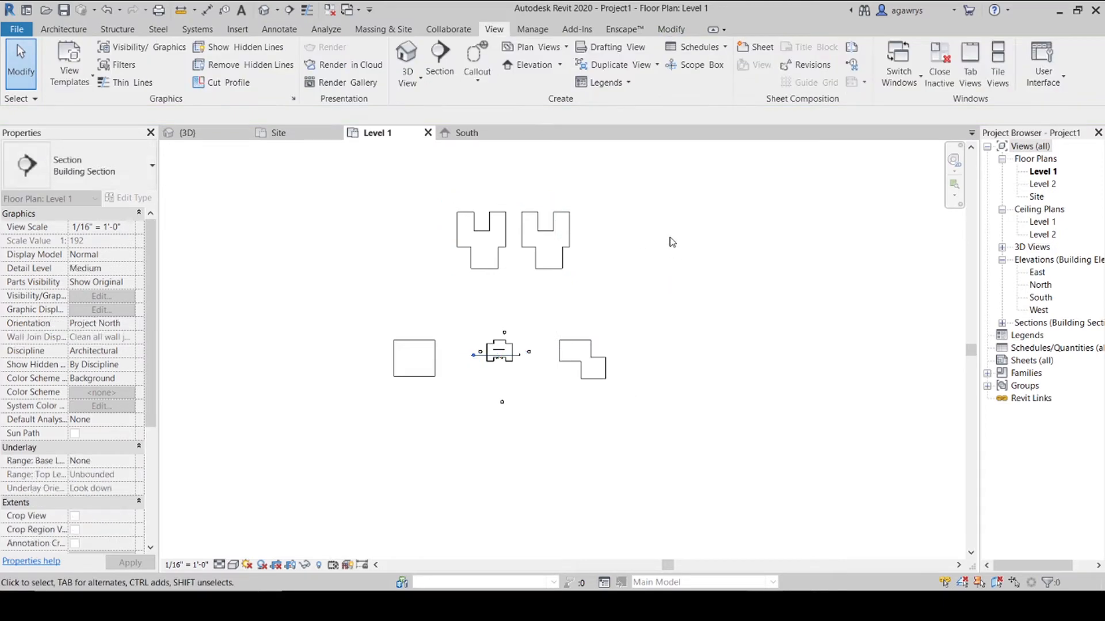
Open the Section 1 view from its section head in the Level 1 plan.
{"action": "scroll", "coordinate": [472, 354], "scroll_direction": "up", "scroll_amount": 8}
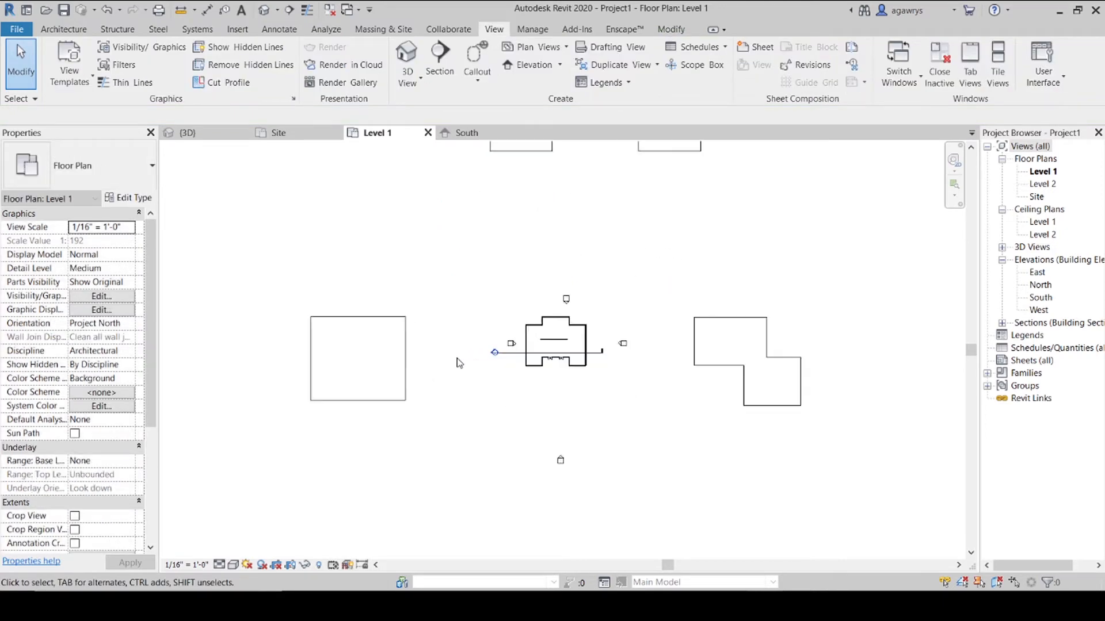
{"action": "double_click", "coordinate": [495, 352]}
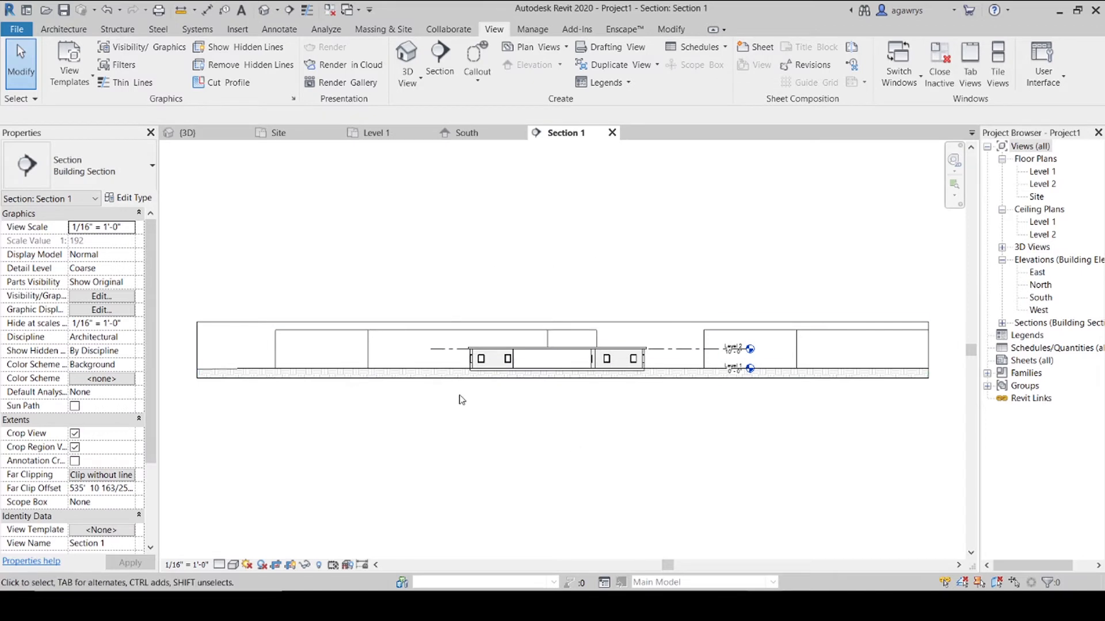
{"action": "scroll", "coordinate": [657, 366], "scroll_direction": "up", "scroll_amount": 6}
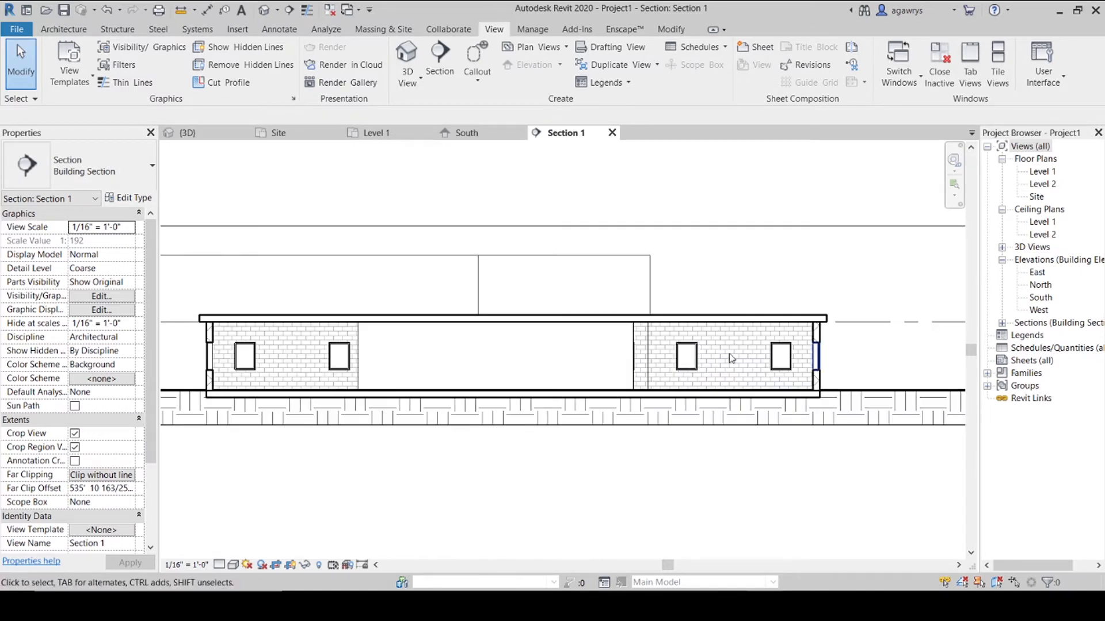
Select the topography surface cut below the building and open the material browser for its material.
{"action": "left_click", "coordinate": [192, 395]}
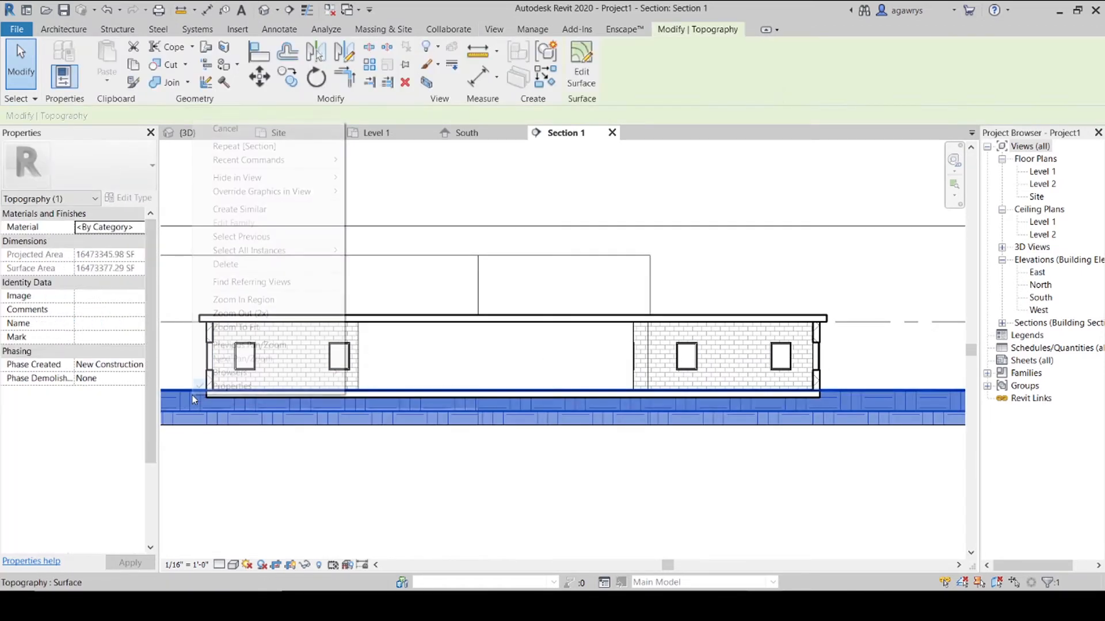
{"action": "right_click", "coordinate": [192, 395]}
{"action": "mouse_move", "coordinate": [319, 193]}
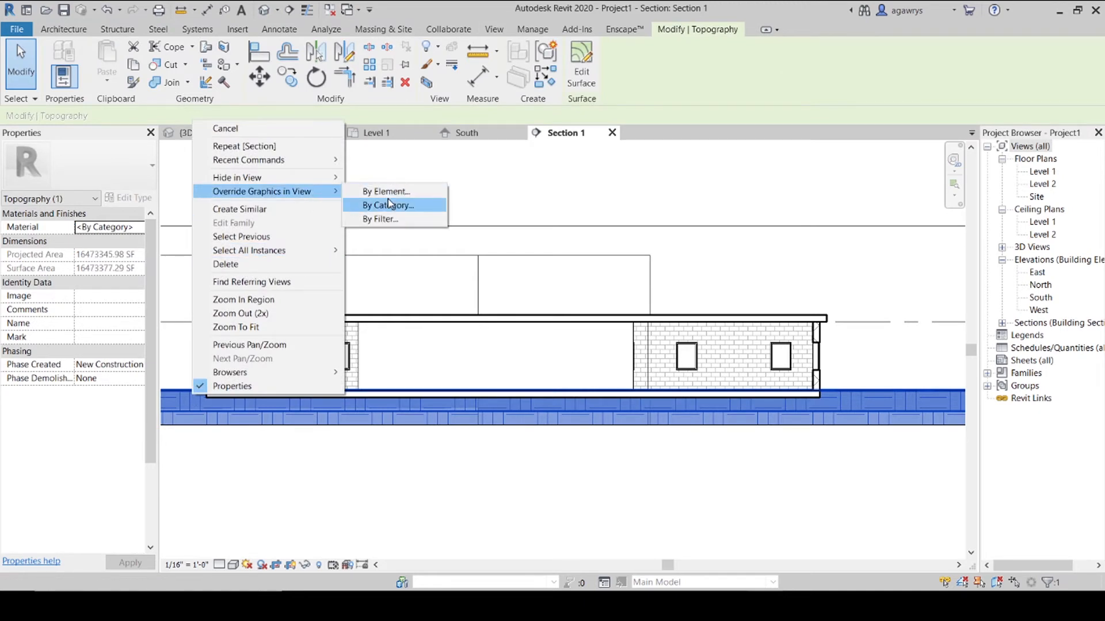
{"action": "left_click", "coordinate": [140, 230]}
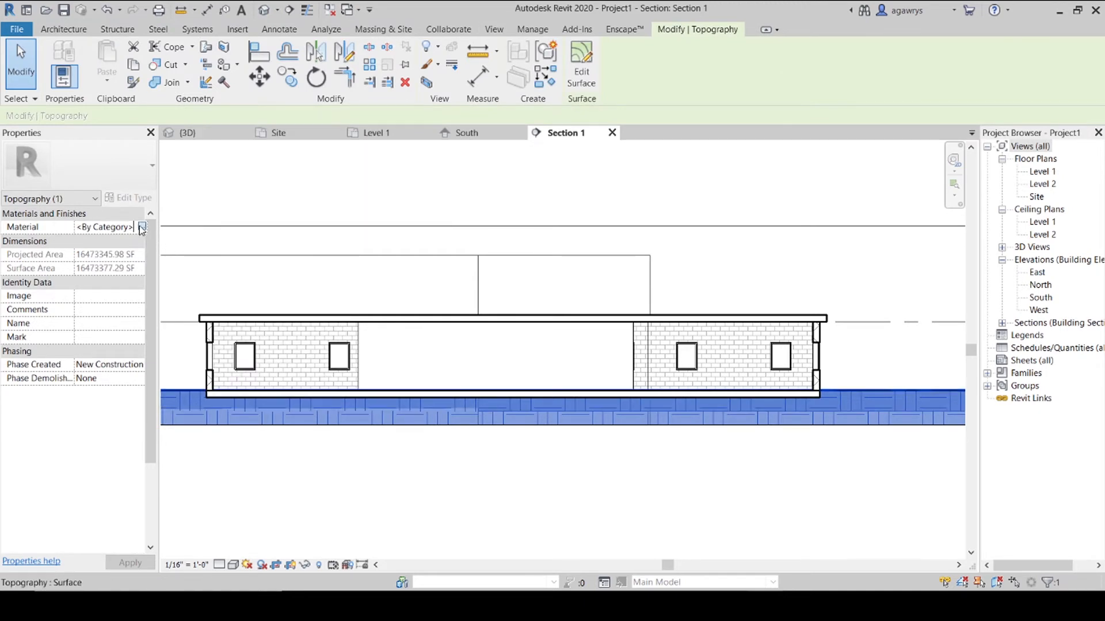
{"action": "left_click", "coordinate": [141, 228]}
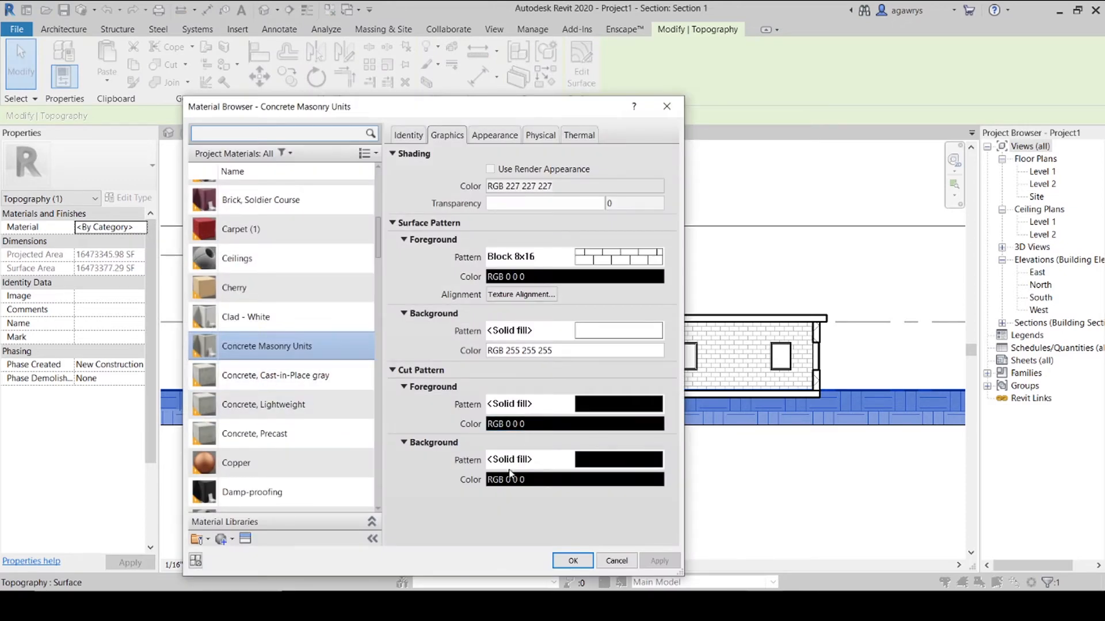
Search the project materials for "defa", duplicate the Default material and name the copy Topo.
{"action": "scroll", "coordinate": [258, 148], "scroll_direction": "up", "scroll_amount": 1}
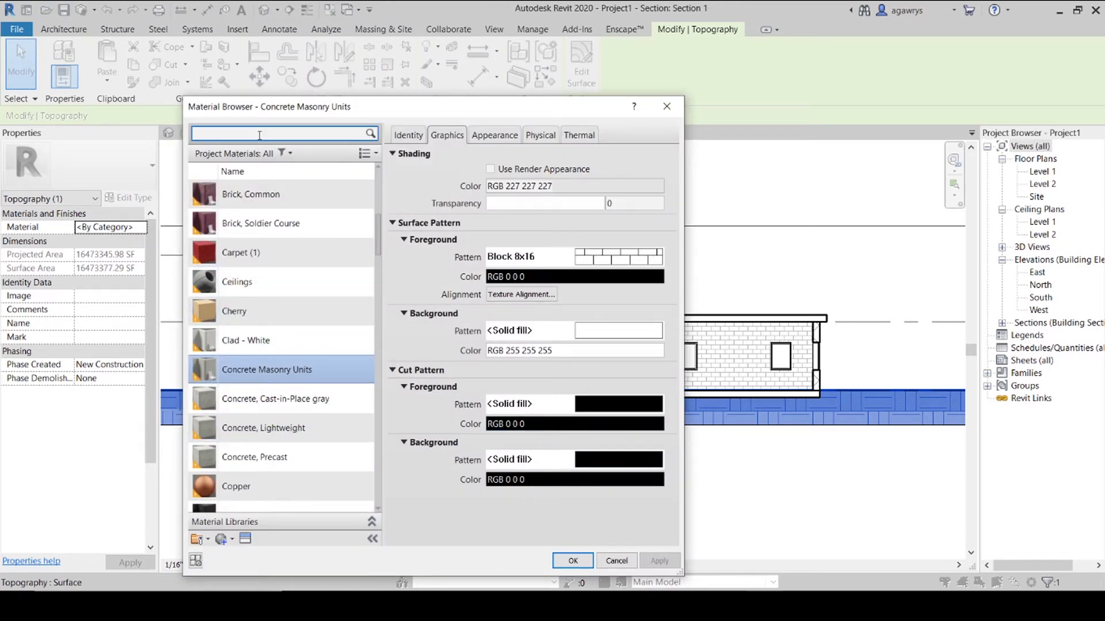
{"action": "left_click", "coordinate": [260, 133]}
{"action": "type", "text": "defuk"}
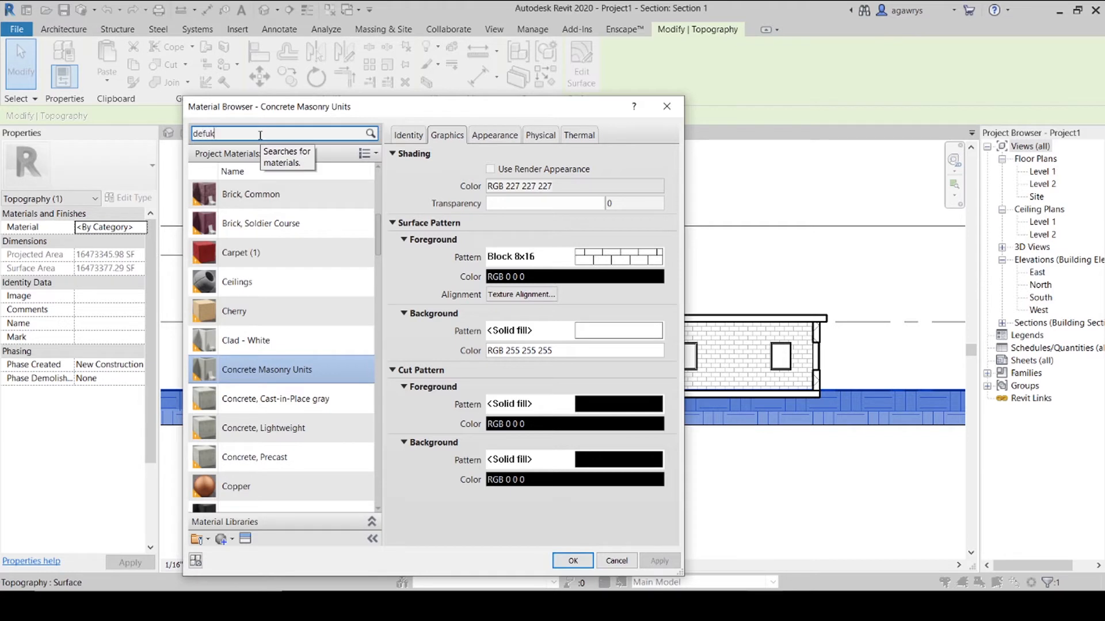
{"action": "type", "text": "ult"}
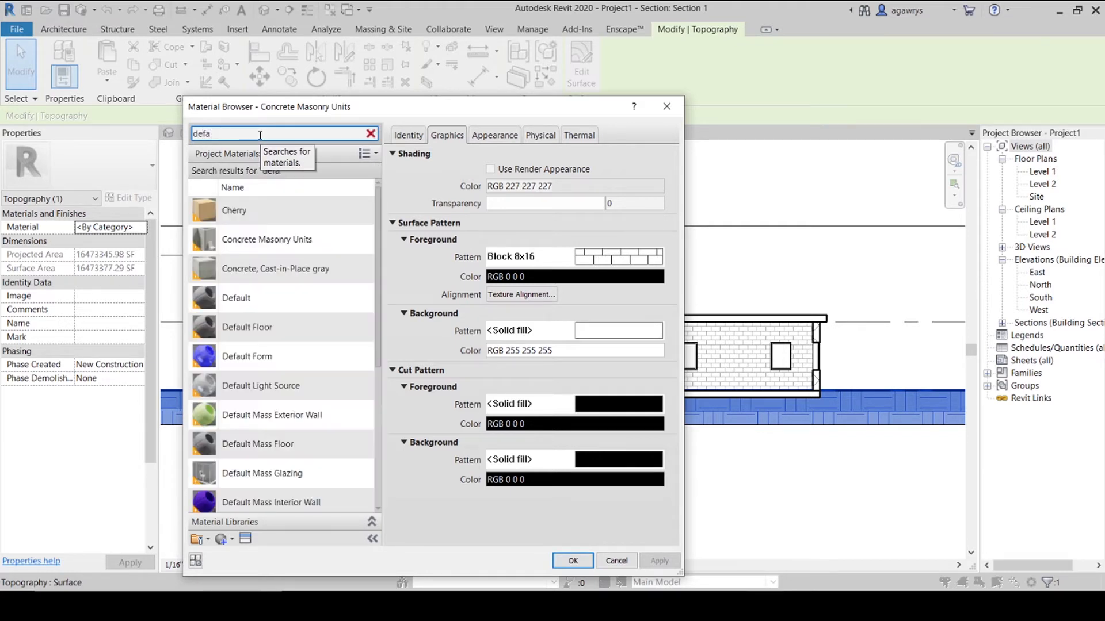
{"action": "left_click", "coordinate": [266, 312]}
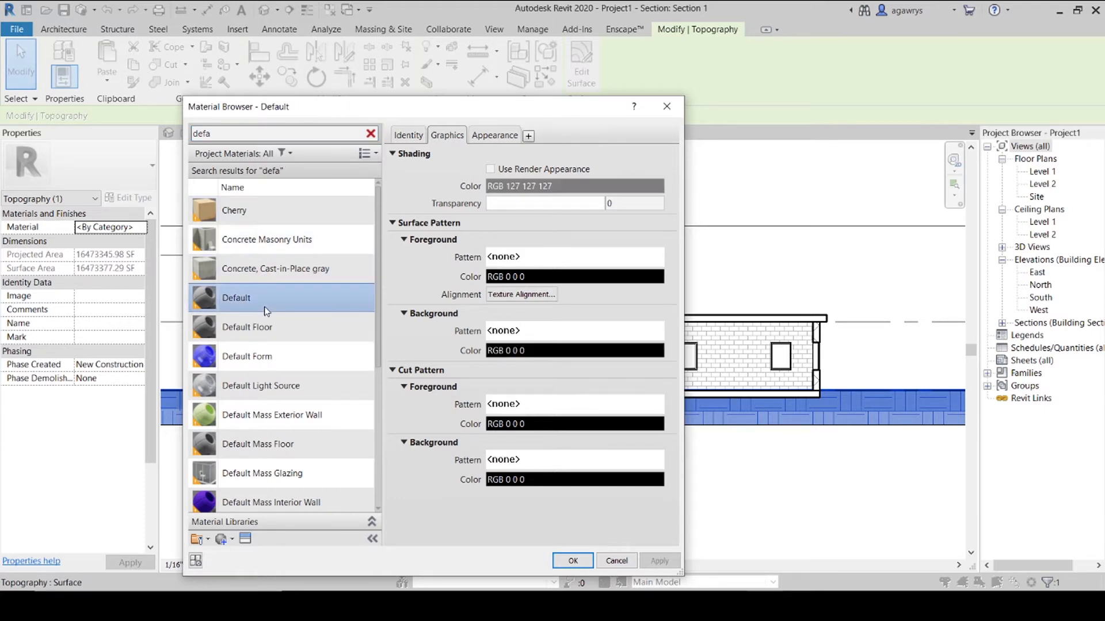
{"action": "right_click", "coordinate": [269, 307]}
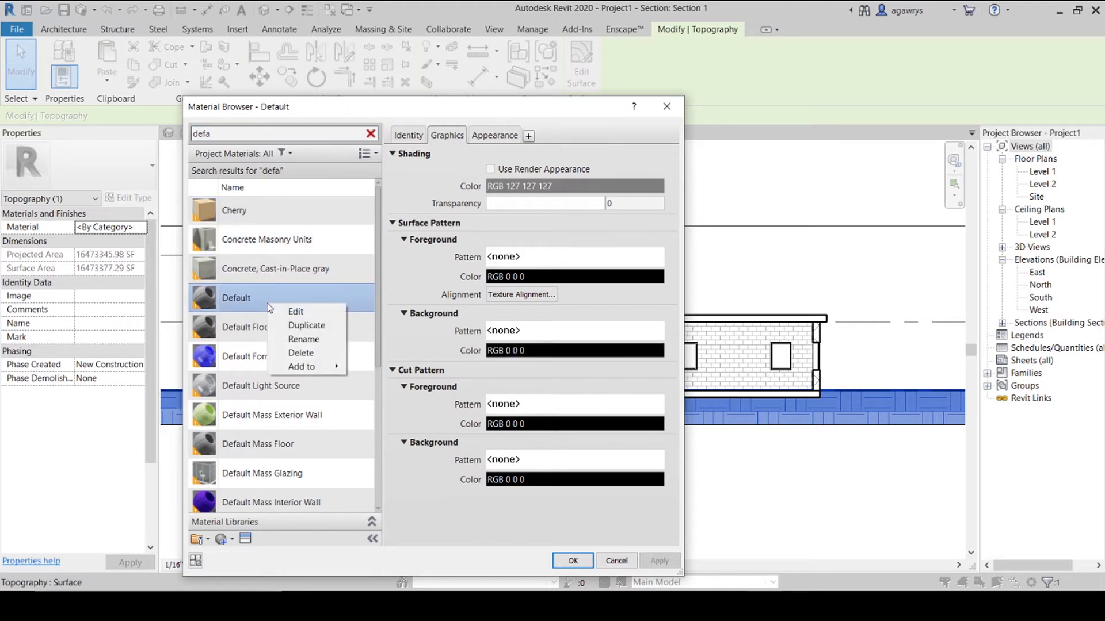
{"action": "left_click", "coordinate": [292, 324]}
{"action": "type", "text": "T"}
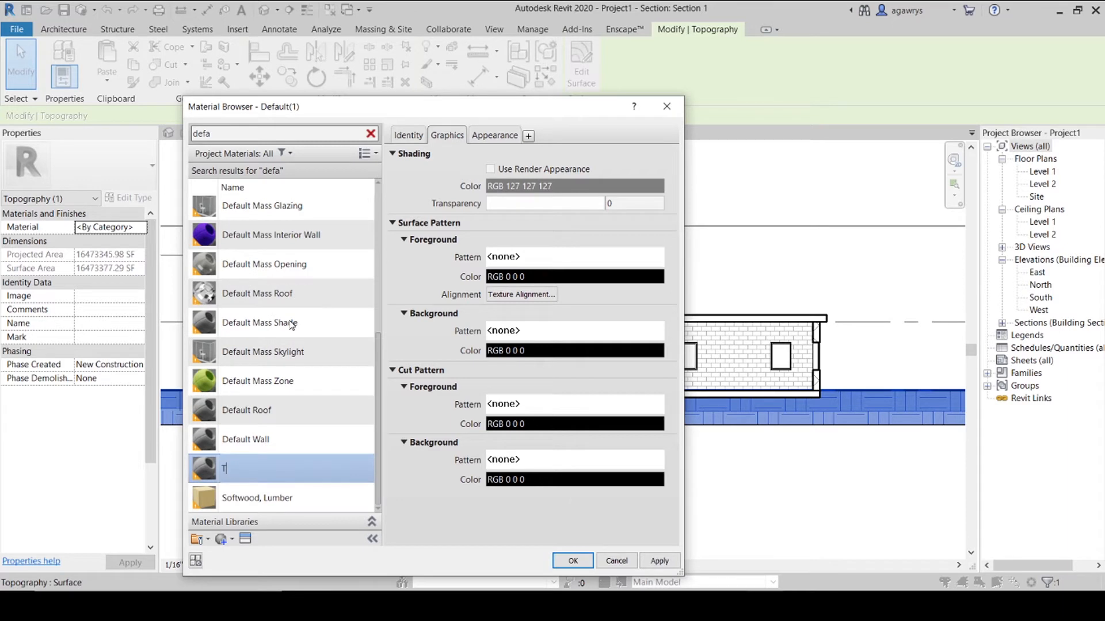
{"action": "type", "text": "opo"}
{"action": "key", "text": "Return"}
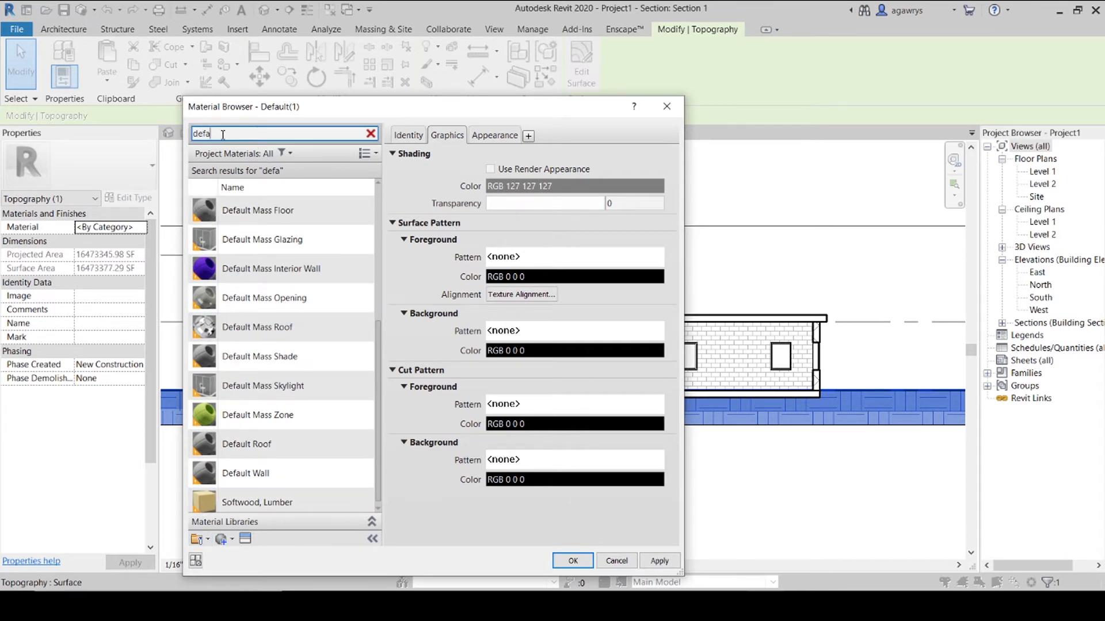
Find the Topo material, set its appearance asset's name and description to Topo, and apply the changes.
{"action": "key", "text": "BackSpace"}
{"action": "key", "text": "BackSpace"}
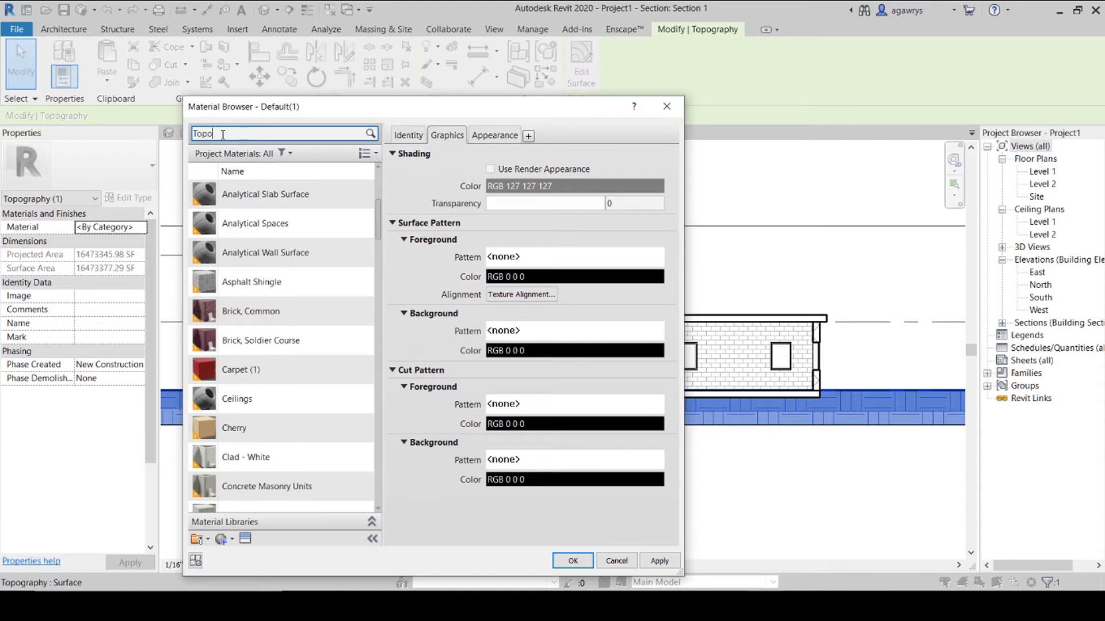
{"action": "left_click", "coordinate": [260, 217]}
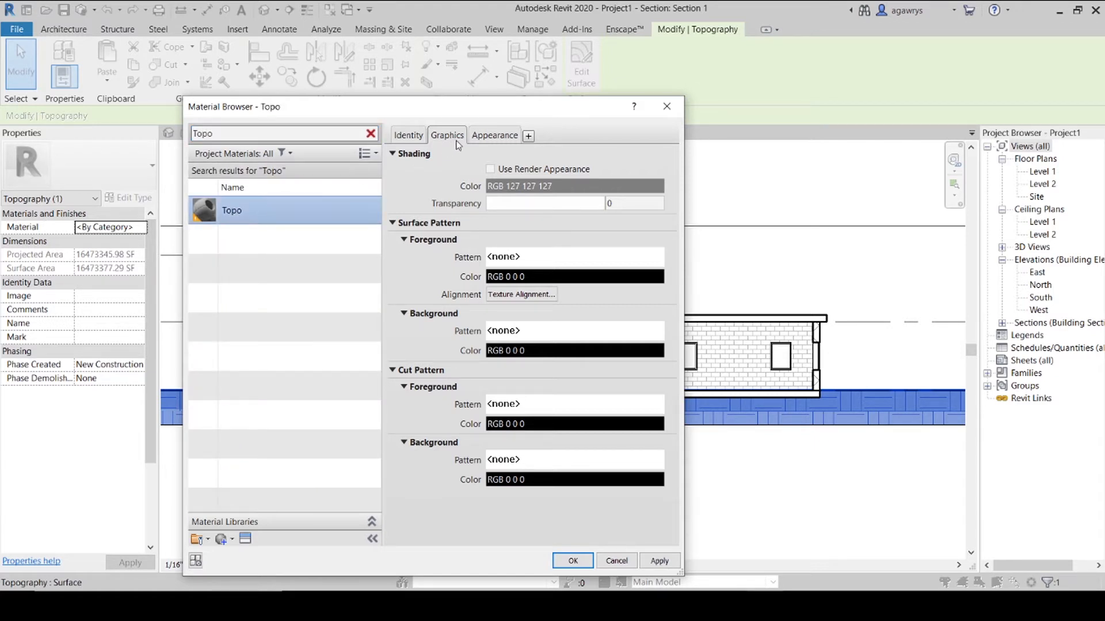
{"action": "left_click", "coordinate": [488, 137]}
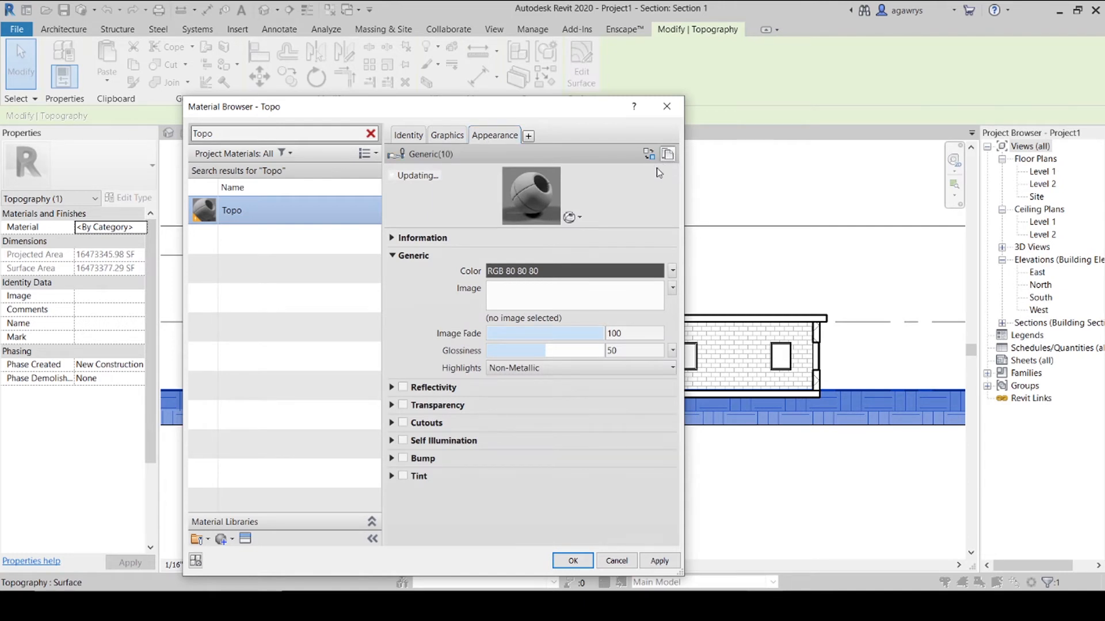
{"action": "left_click", "coordinate": [394, 238]}
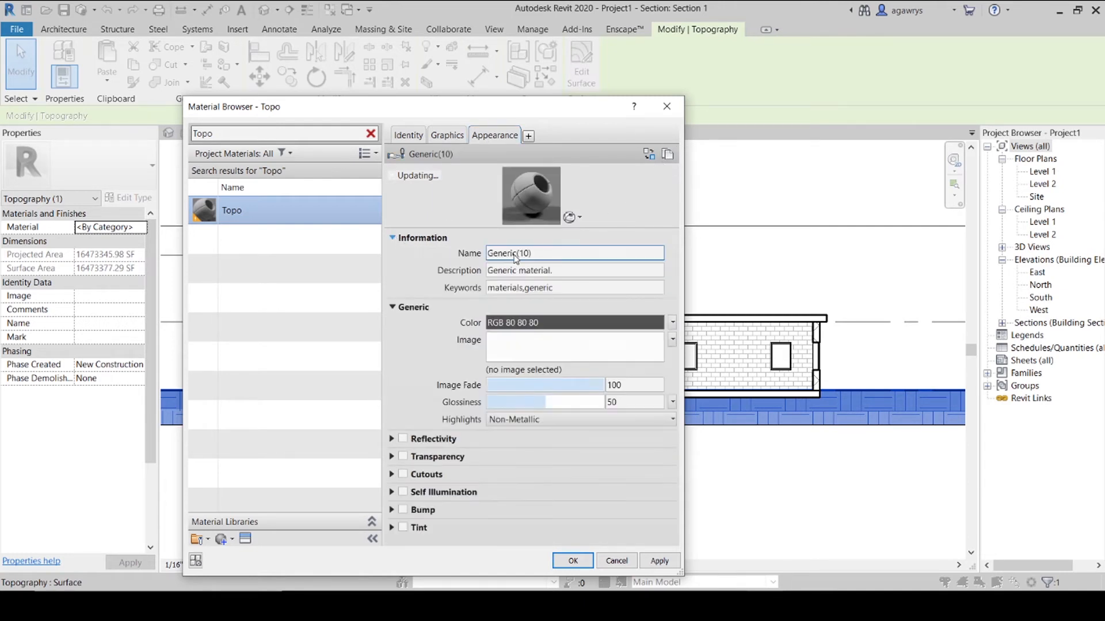
{"action": "left_click", "coordinate": [550, 255]}
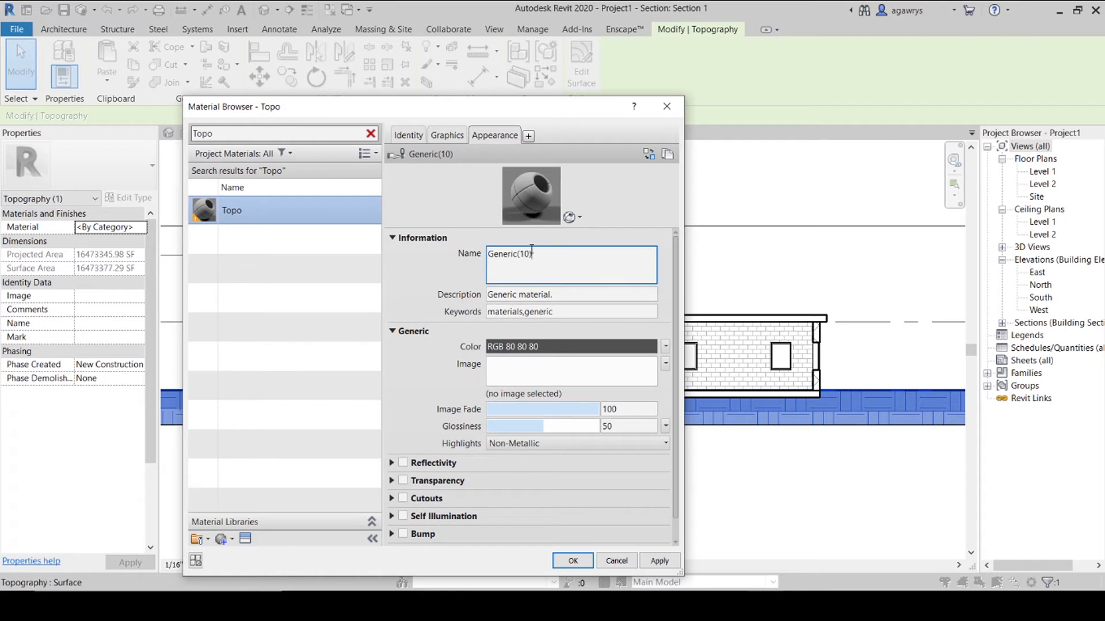
{"action": "left_click_drag", "start_coordinate": [532, 254], "coordinate": [477, 255]}
{"action": "type", "text": "Topo"}
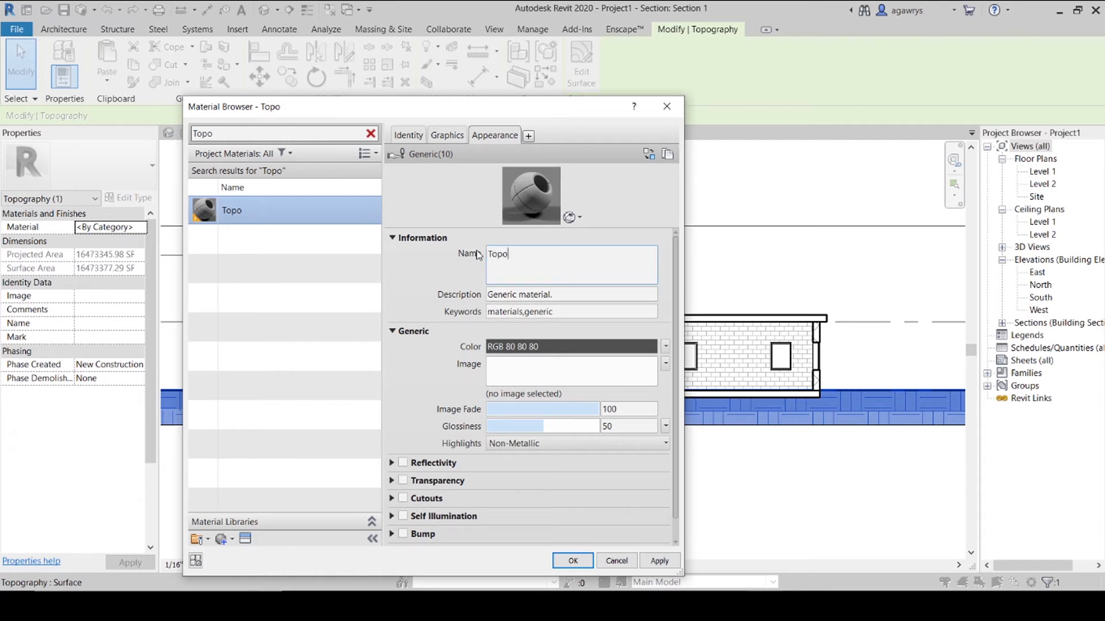
{"action": "left_click", "coordinate": [566, 294]}
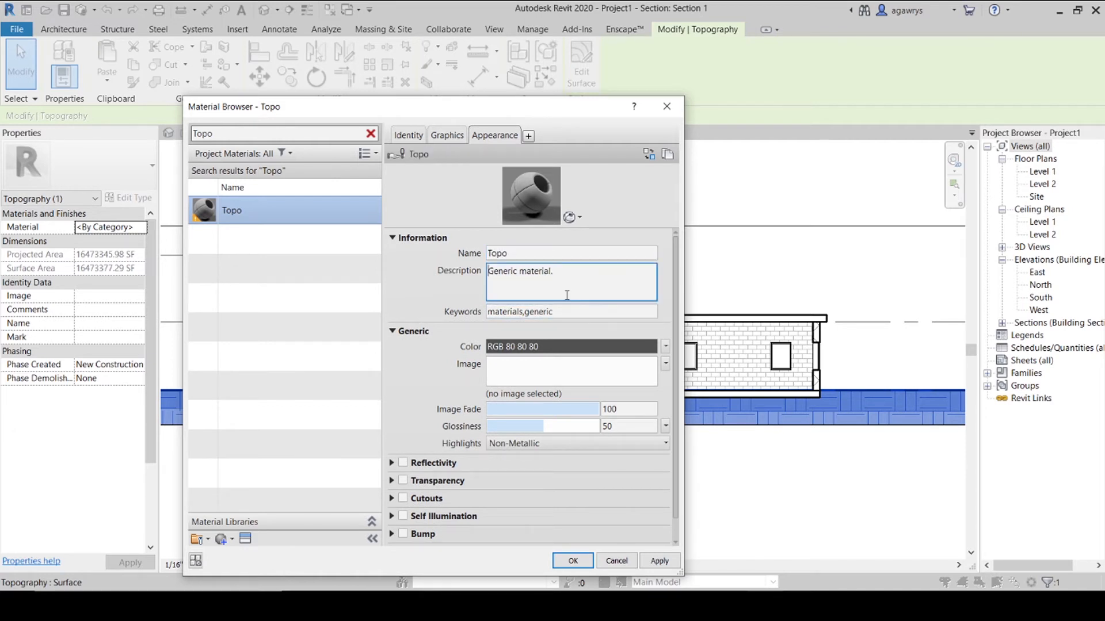
{"action": "left_click_drag", "start_coordinate": [567, 294], "coordinate": [432, 273]}
{"action": "type", "text": "Topo"}
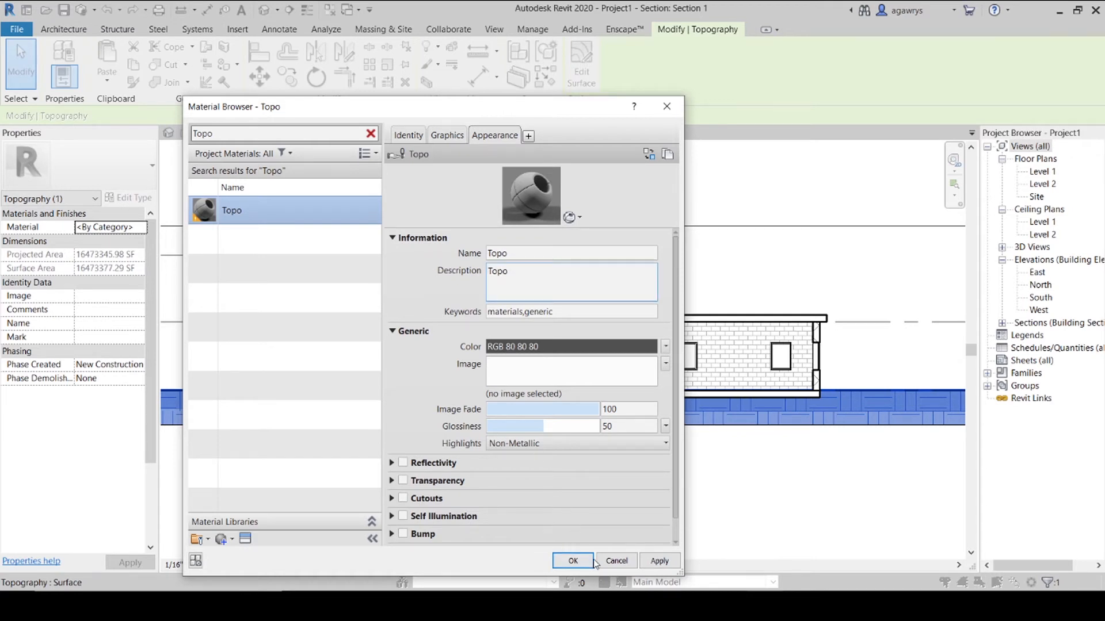
{"action": "left_click", "coordinate": [659, 561]}
Set the Topo material's cut foreground and background patterns to Solid fill and assign the material to the topography.
{"action": "left_click", "coordinate": [448, 135]}
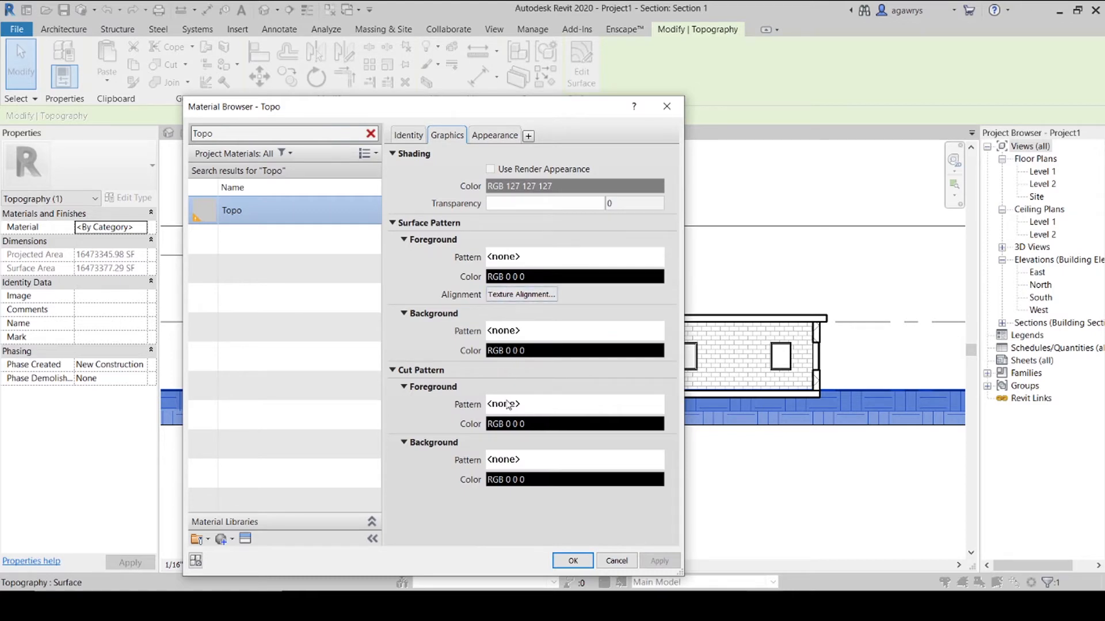
{"action": "left_click", "coordinate": [508, 405]}
{"action": "left_click", "coordinate": [455, 319]}
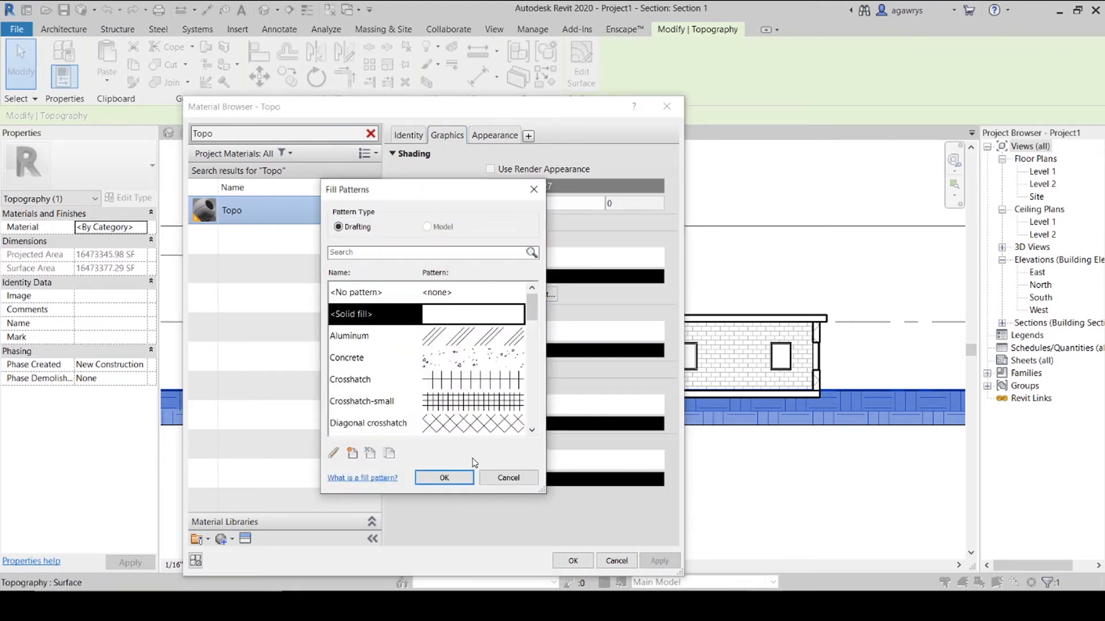
{"action": "left_click", "coordinate": [460, 479]}
{"action": "left_click", "coordinate": [522, 460]}
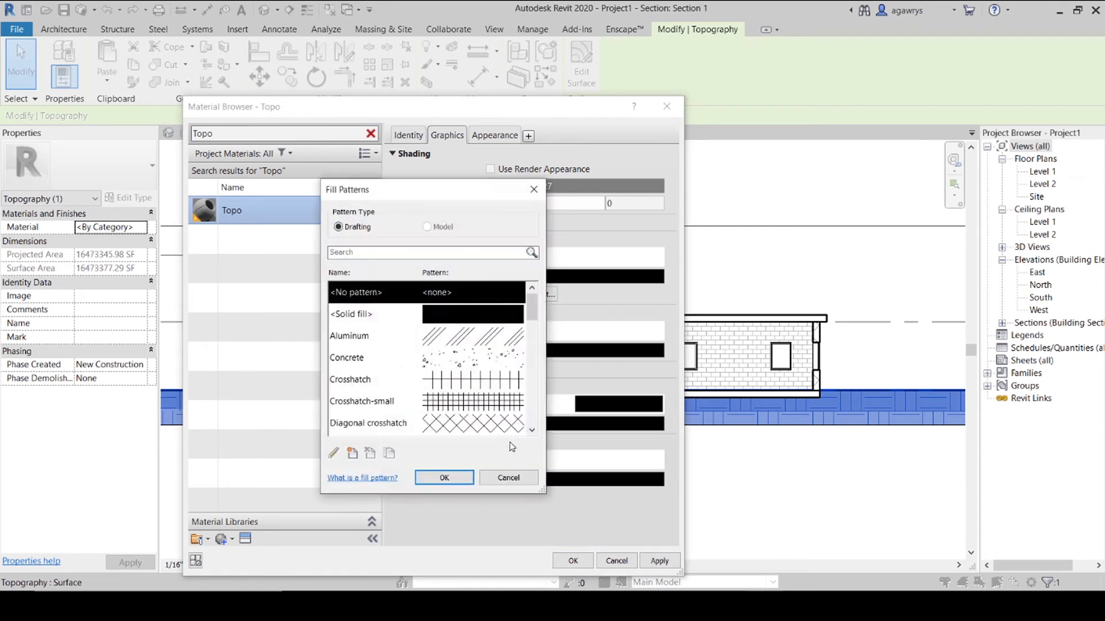
{"action": "left_click", "coordinate": [494, 321]}
{"action": "left_click", "coordinate": [458, 477]}
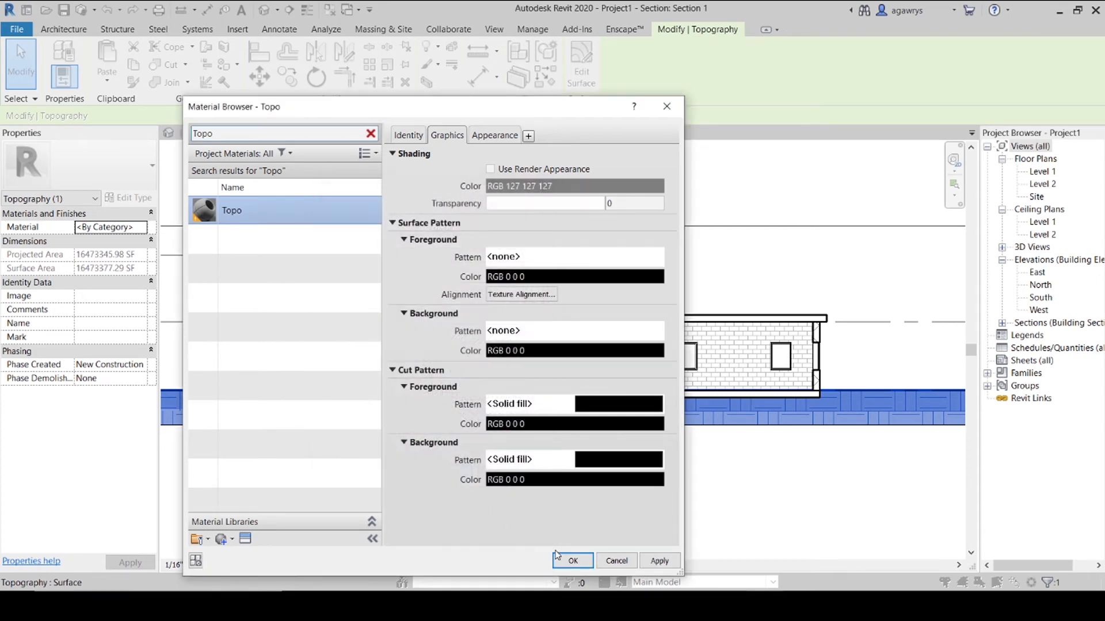
{"action": "left_click", "coordinate": [573, 561]}
{"action": "left_click", "coordinate": [656, 495]}
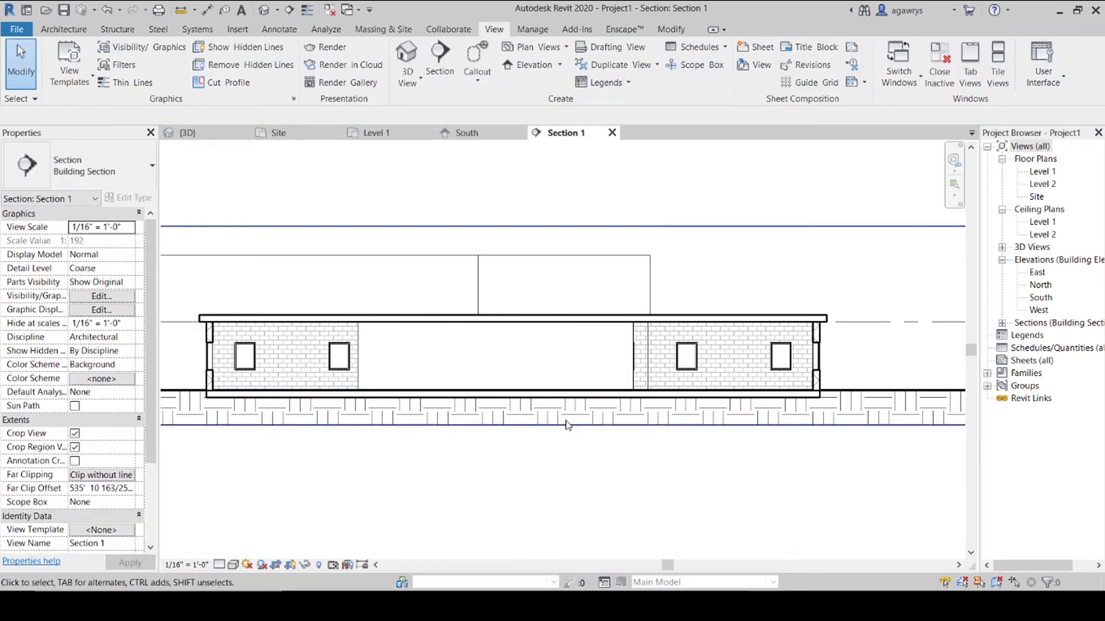
Override the Topography category's cut pattern foreground in this section view with a Solid fill in Black.
{"action": "key", "text": "v"}
{"action": "key", "text": "g"}
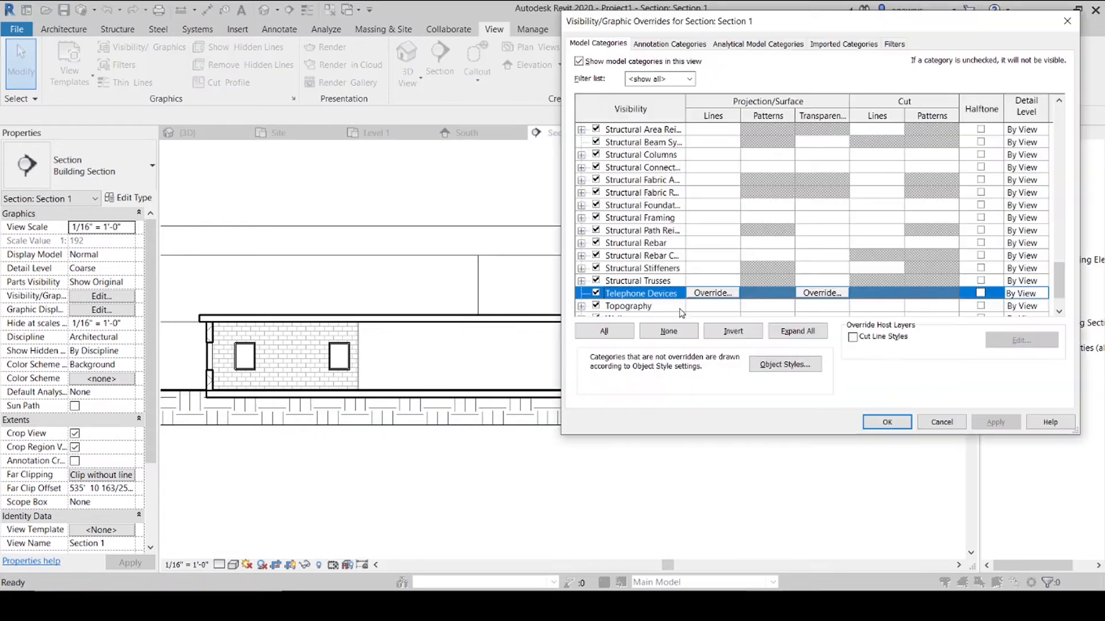
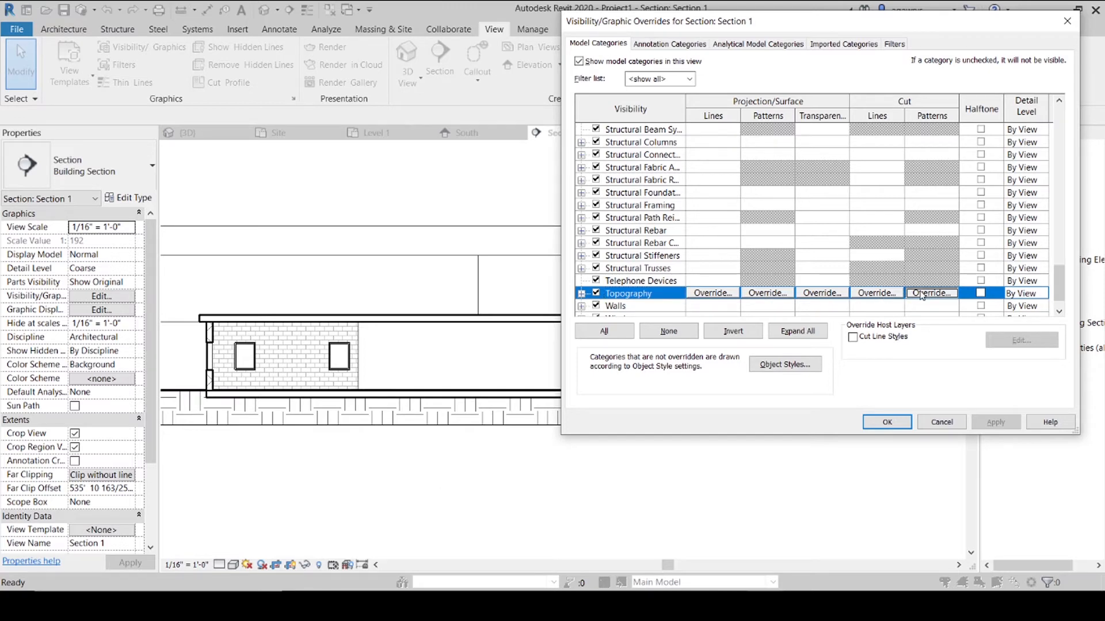
{"action": "left_click", "coordinate": [921, 295]}
{"action": "left_click", "coordinate": [837, 182]}
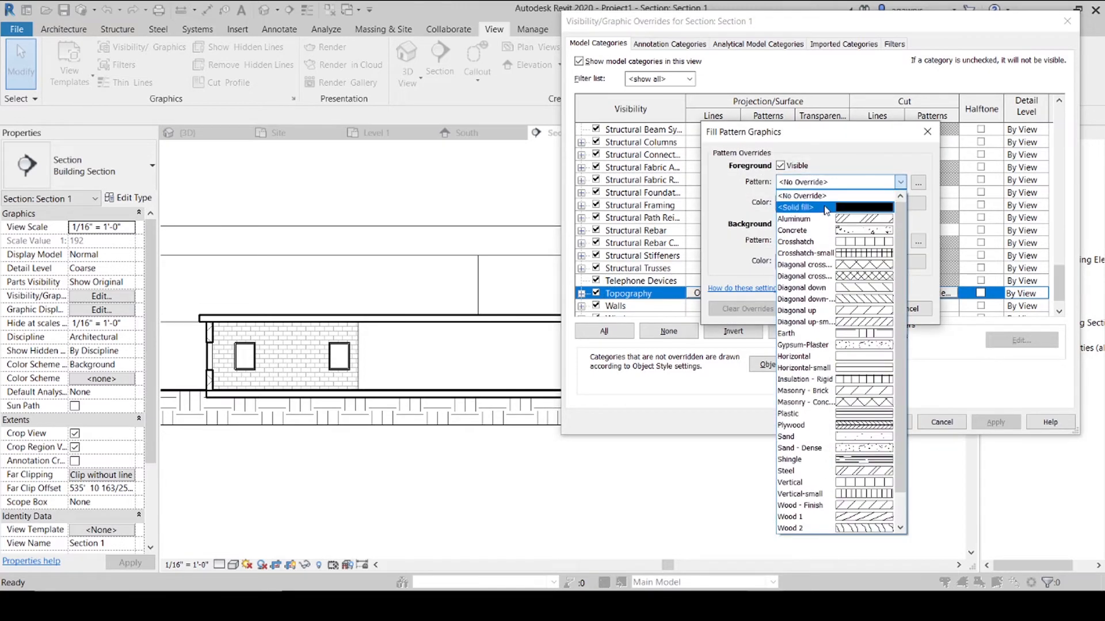
{"action": "left_click", "coordinate": [824, 203]}
{"action": "left_click", "coordinate": [812, 203]}
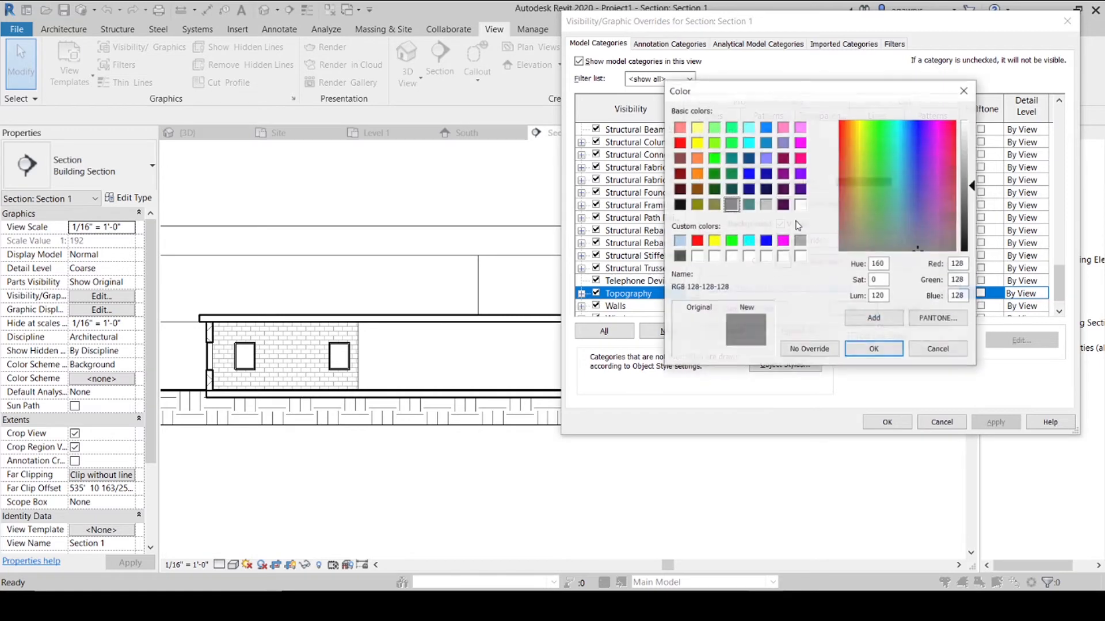
{"action": "left_click", "coordinate": [680, 206]}
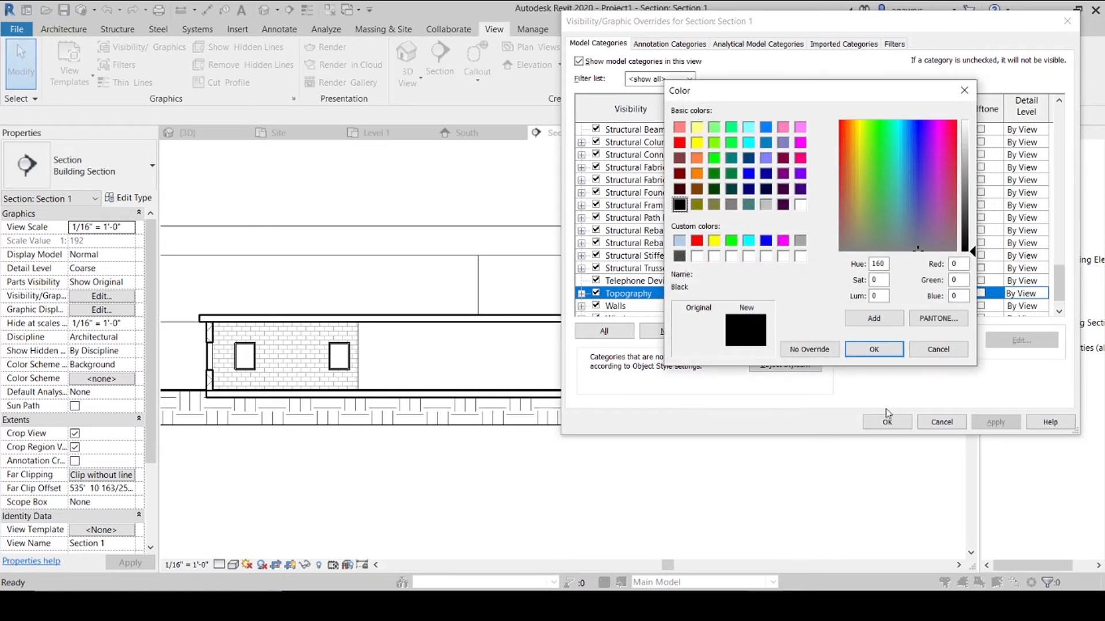
{"action": "left_click", "coordinate": [865, 353]}
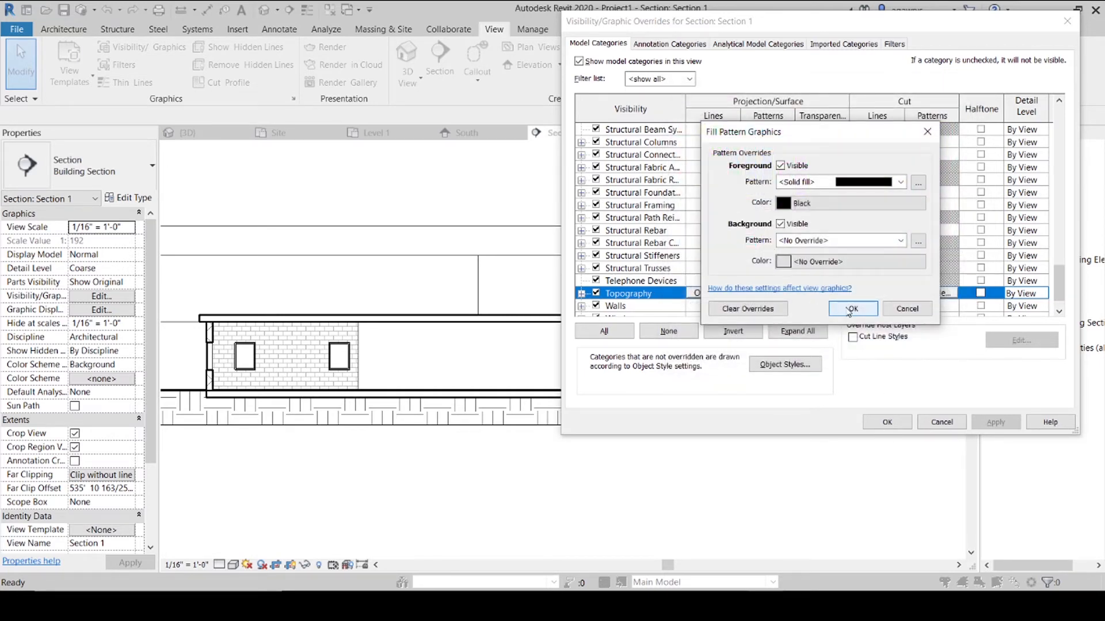
{"action": "left_click", "coordinate": [851, 310]}
{"action": "left_click", "coordinate": [887, 421]}
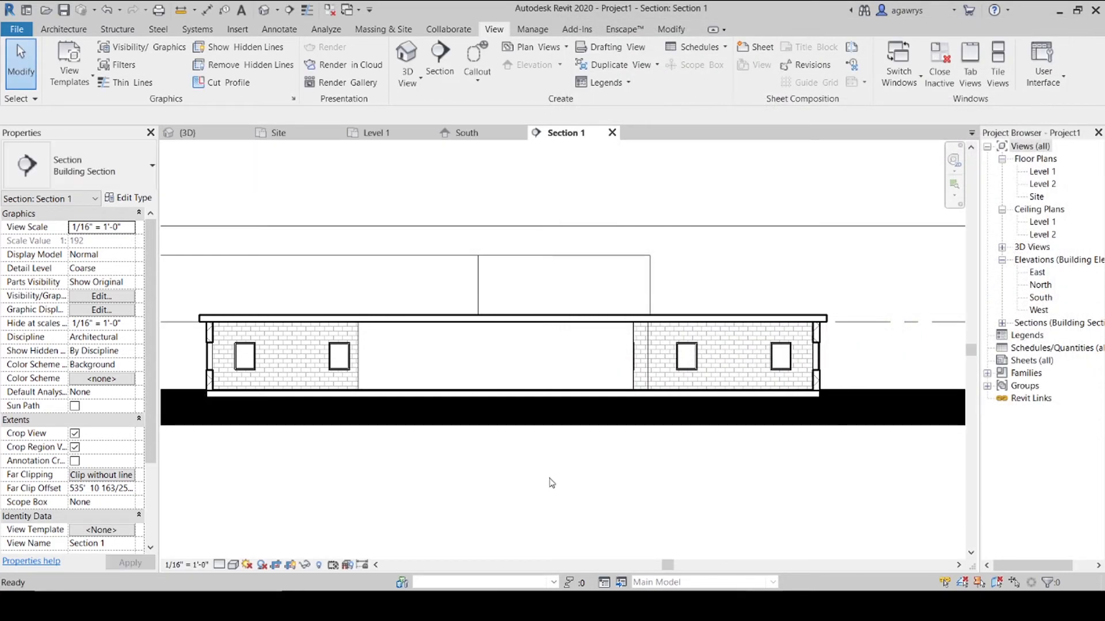
Set the section view's detail level to Medium.
{"action": "left_click", "coordinate": [475, 292]}
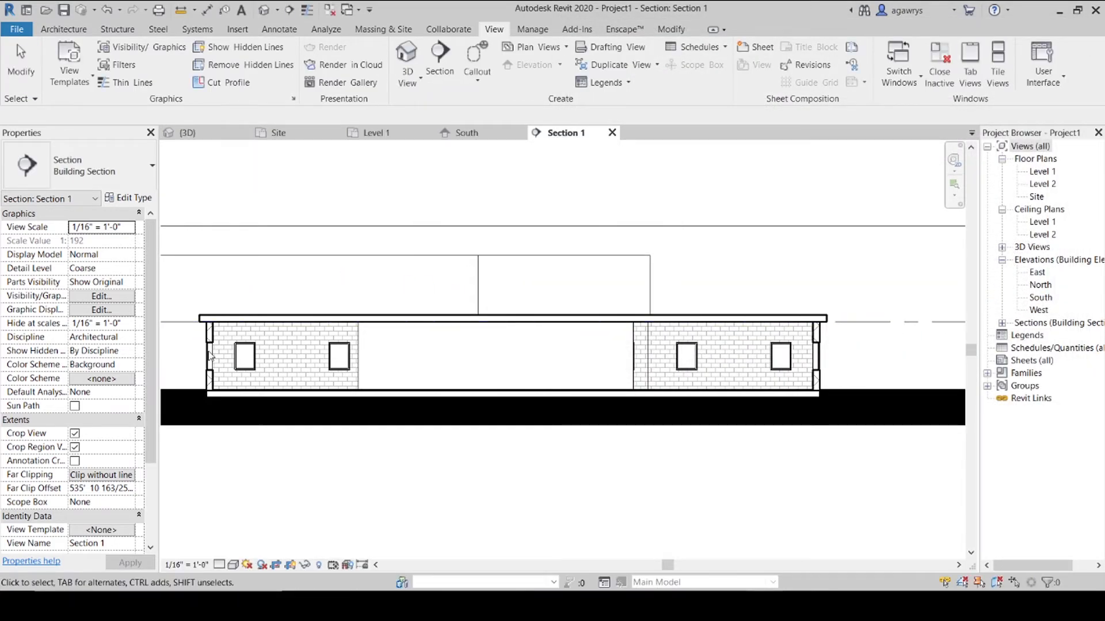
{"action": "left_click", "coordinate": [219, 564]}
{"action": "left_click", "coordinate": [230, 538]}
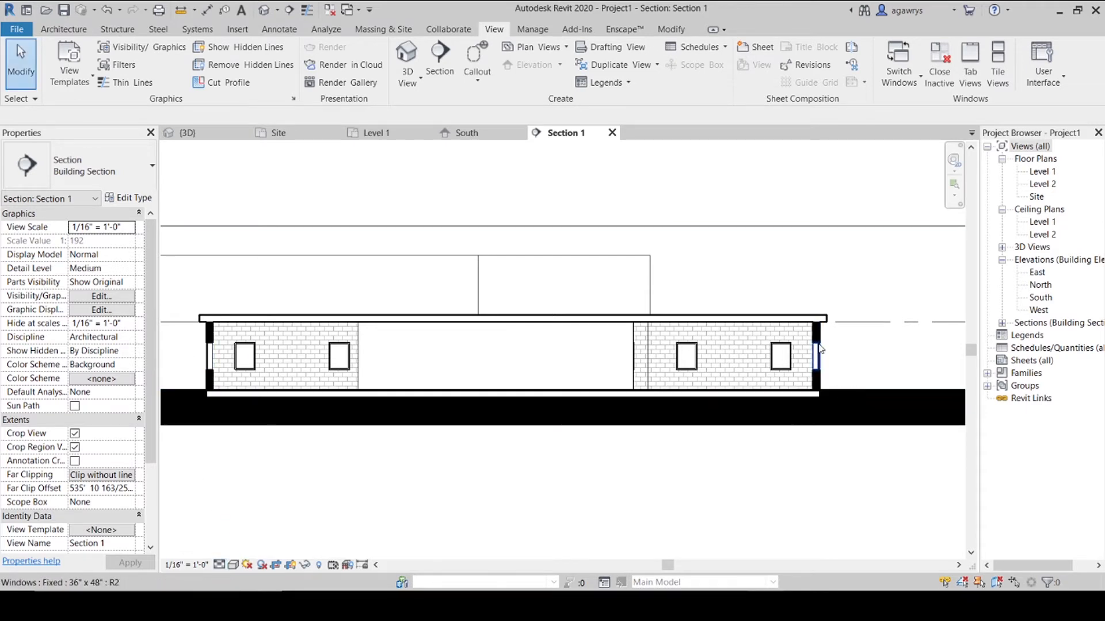
{"action": "left_click", "coordinate": [250, 397]}
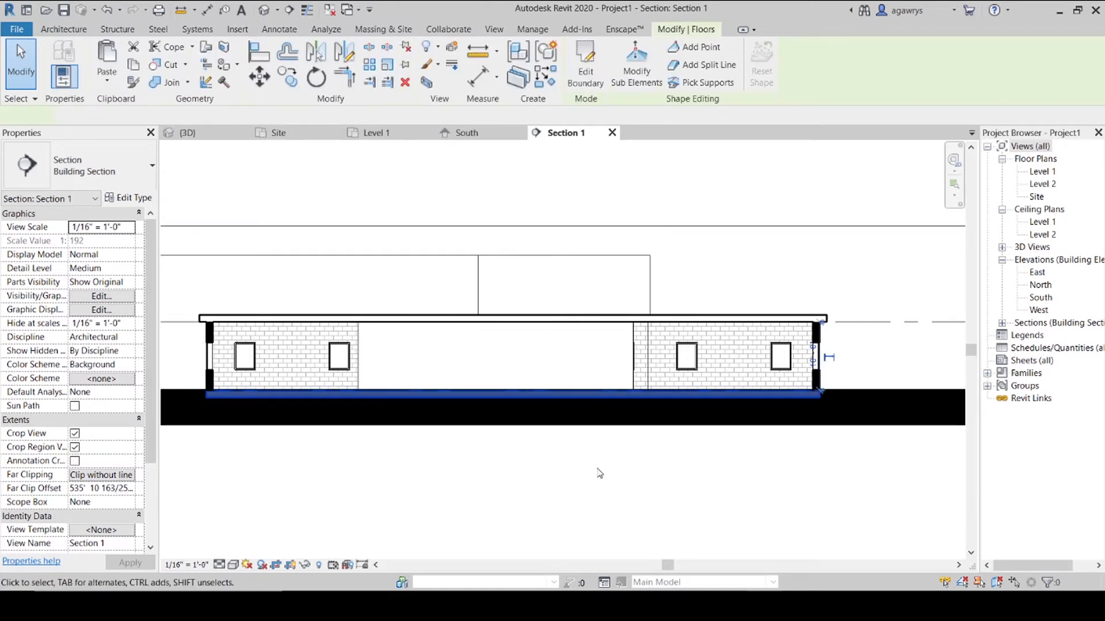
{"action": "left_click", "coordinate": [568, 375], "text": "ctrl"}
{"action": "left_click", "coordinate": [299, 293]}
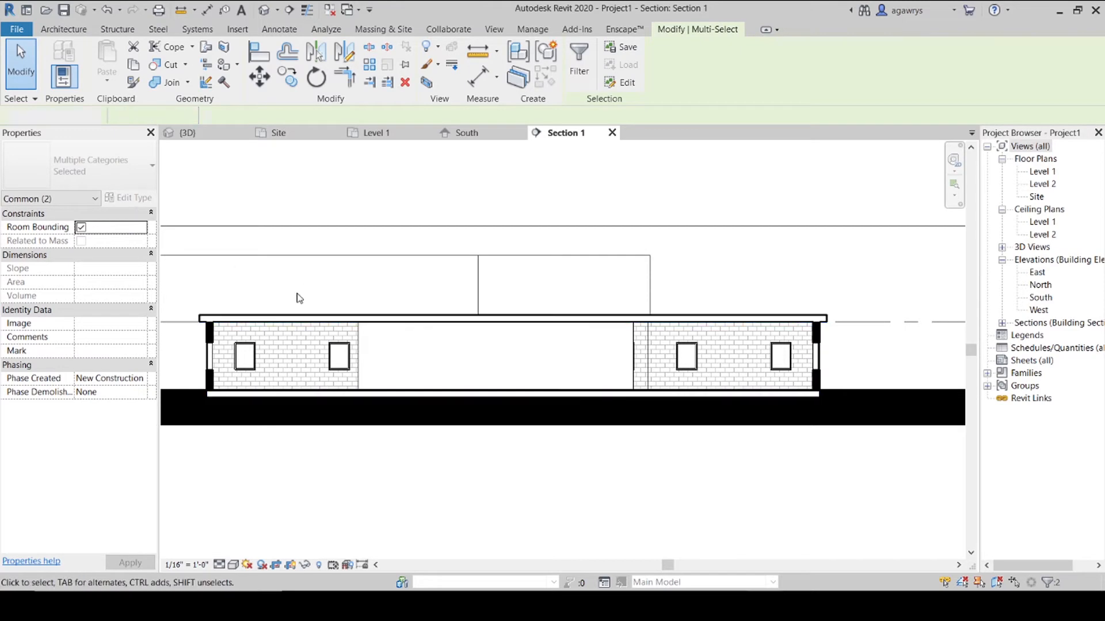
{"action": "left_click", "coordinate": [304, 318]}
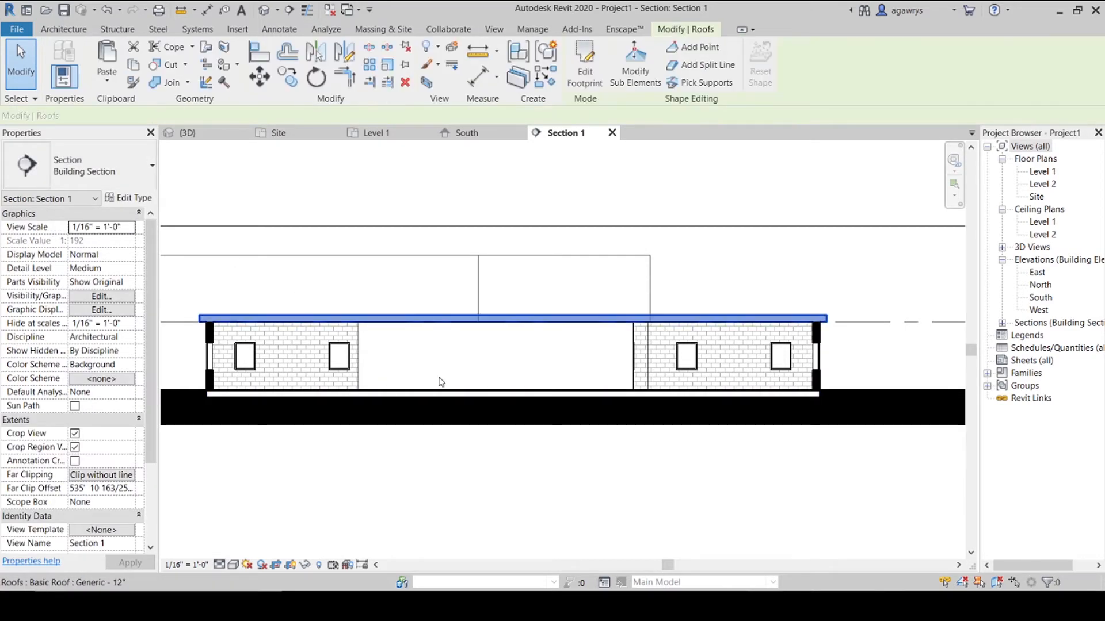
{"action": "left_click", "coordinate": [277, 287]}
{"action": "left_click", "coordinate": [700, 242]}
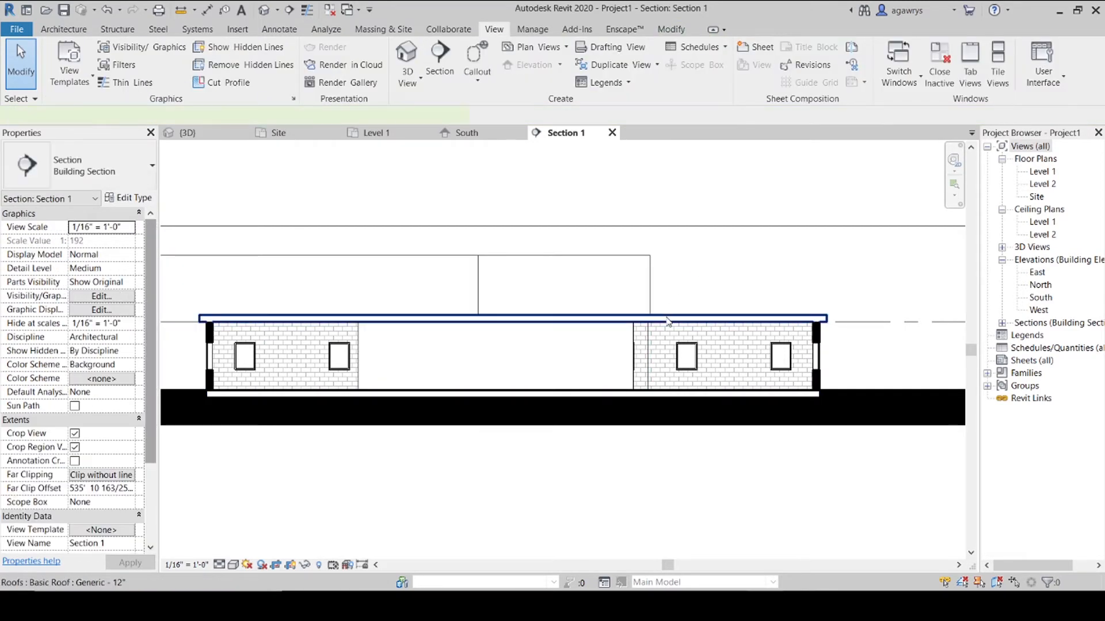
Select the roof and open the material browser for its type's Structure layer.
{"action": "left_click", "coordinate": [667, 320]}
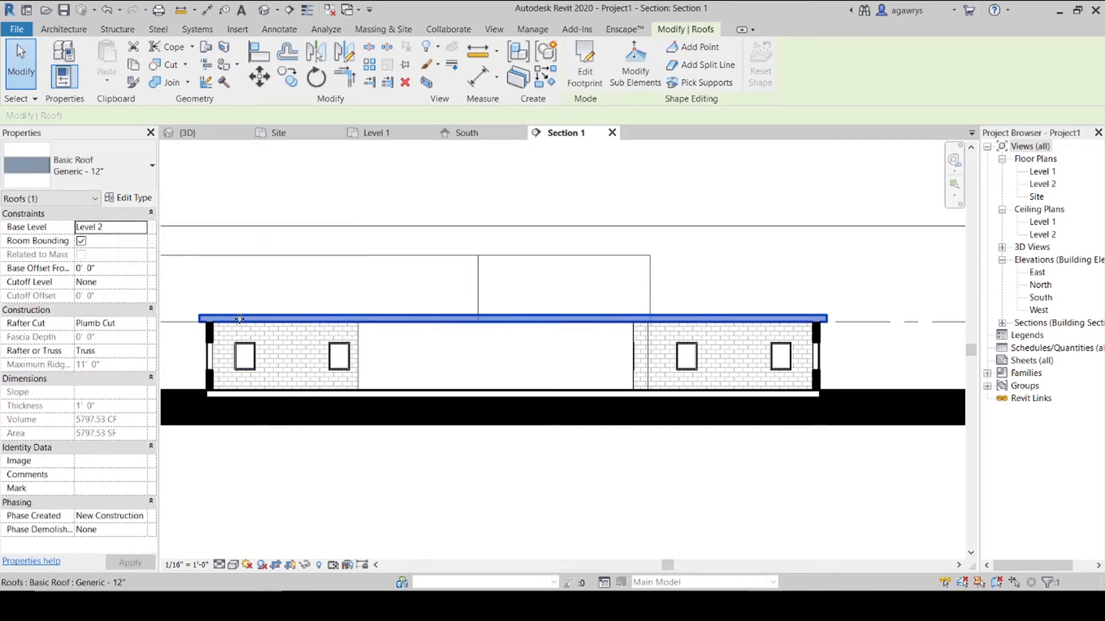
{"action": "left_click", "coordinate": [130, 197]}
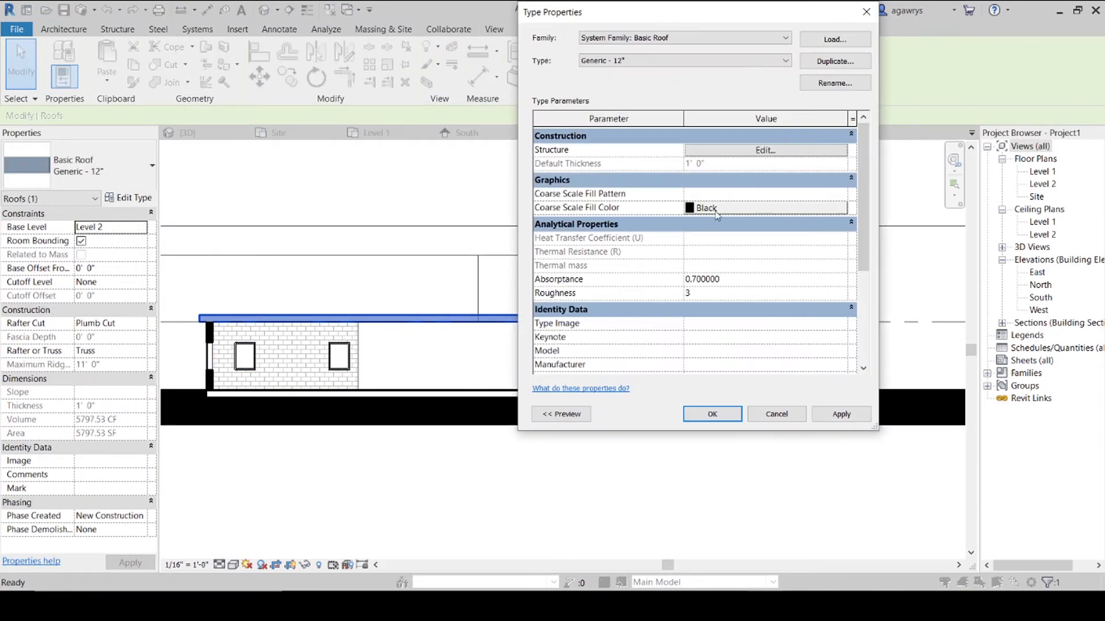
{"action": "left_click", "coordinate": [756, 151]}
{"action": "left_click", "coordinate": [684, 148]}
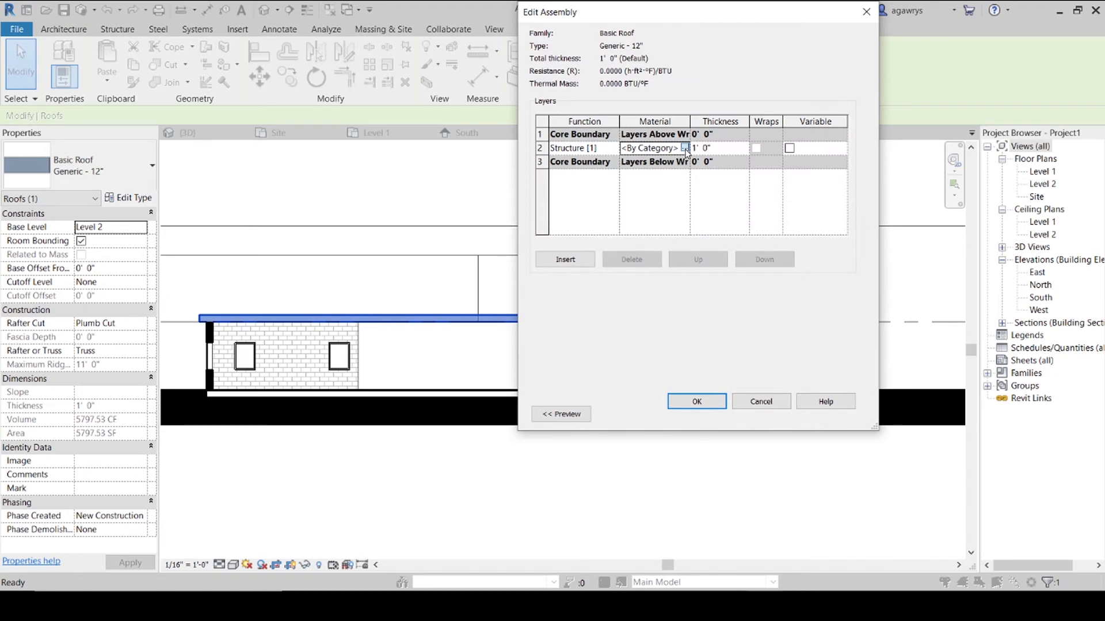
{"action": "left_click", "coordinate": [685, 148]}
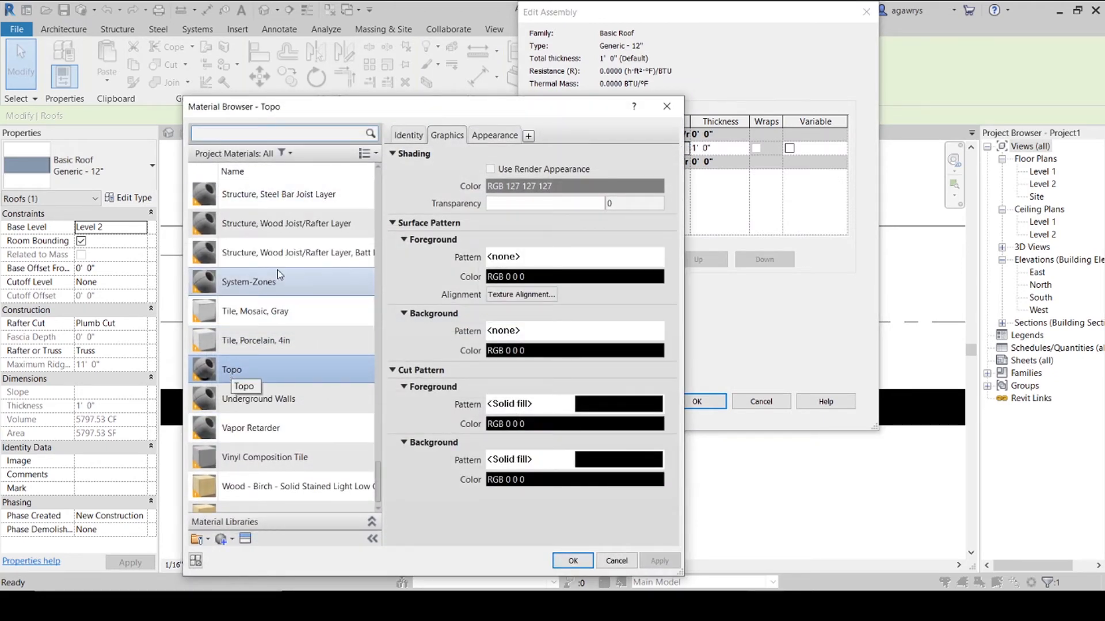
Duplicate the Topo material as Roof and assign the copy to the Structure layer of the roof type.
{"action": "right_click", "coordinate": [237, 370]}
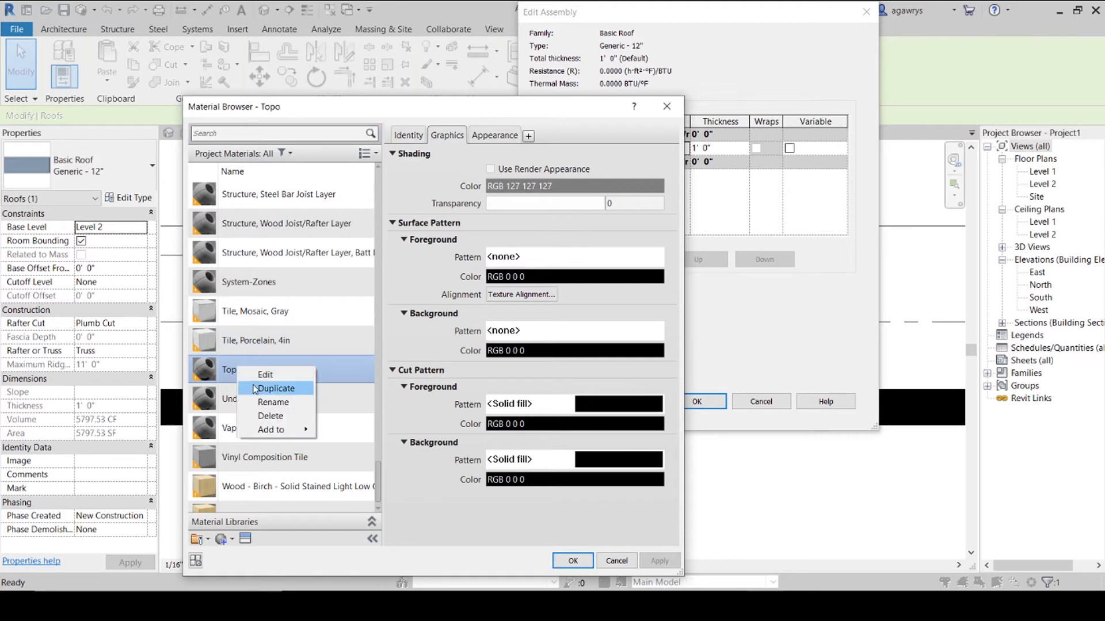
{"action": "left_click", "coordinate": [253, 388]}
{"action": "type", "text": "R"}
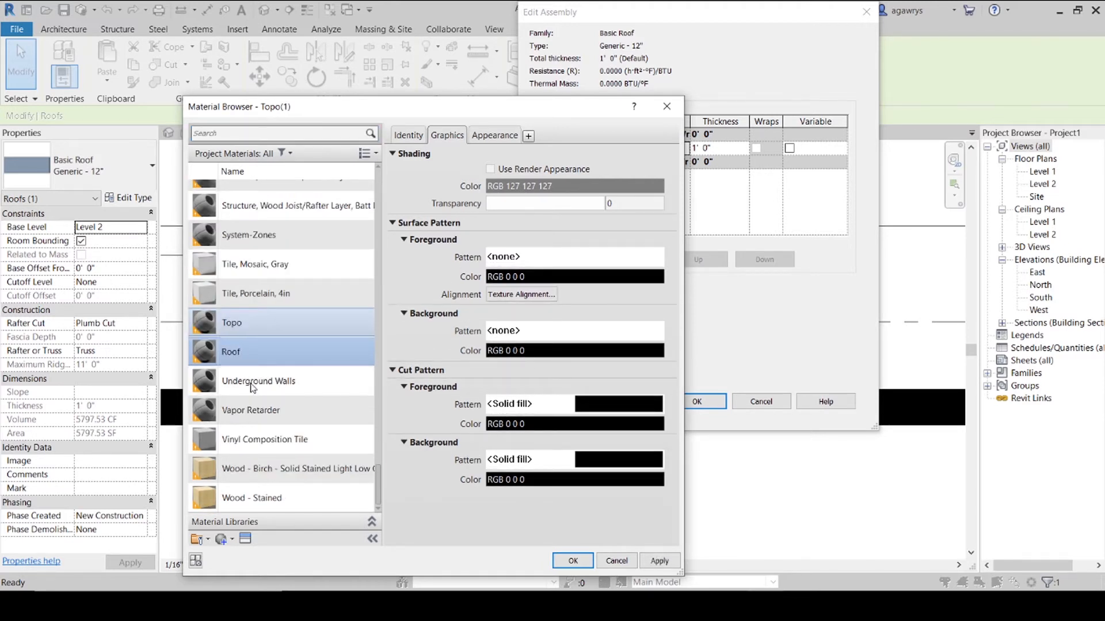
{"action": "type", "text": "oof"}
{"action": "key", "text": "Return"}
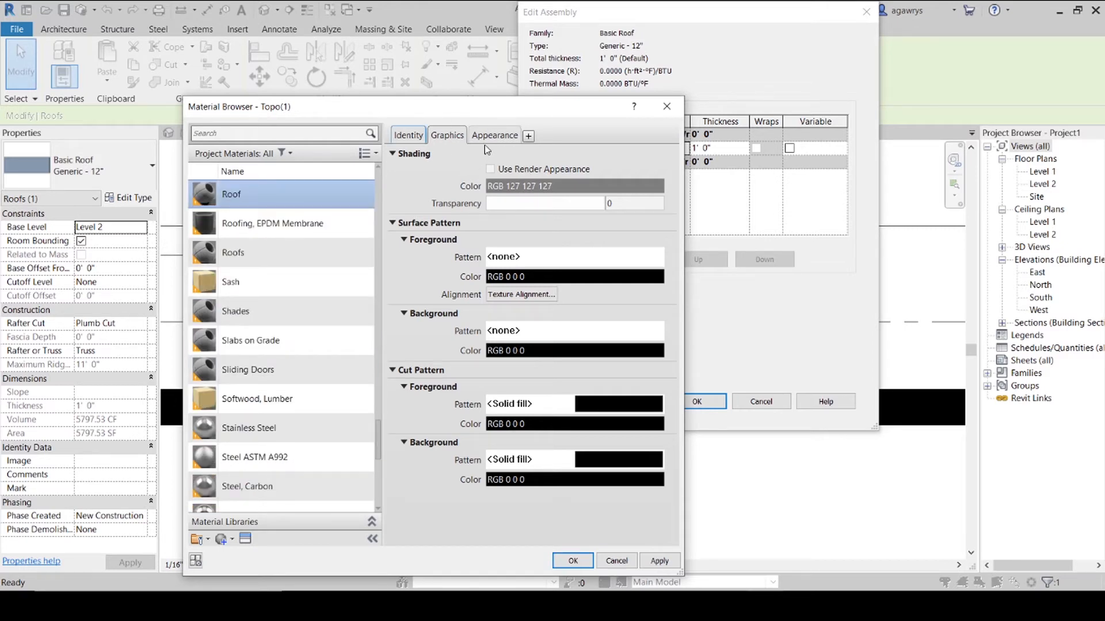
{"action": "left_click", "coordinate": [573, 560]}
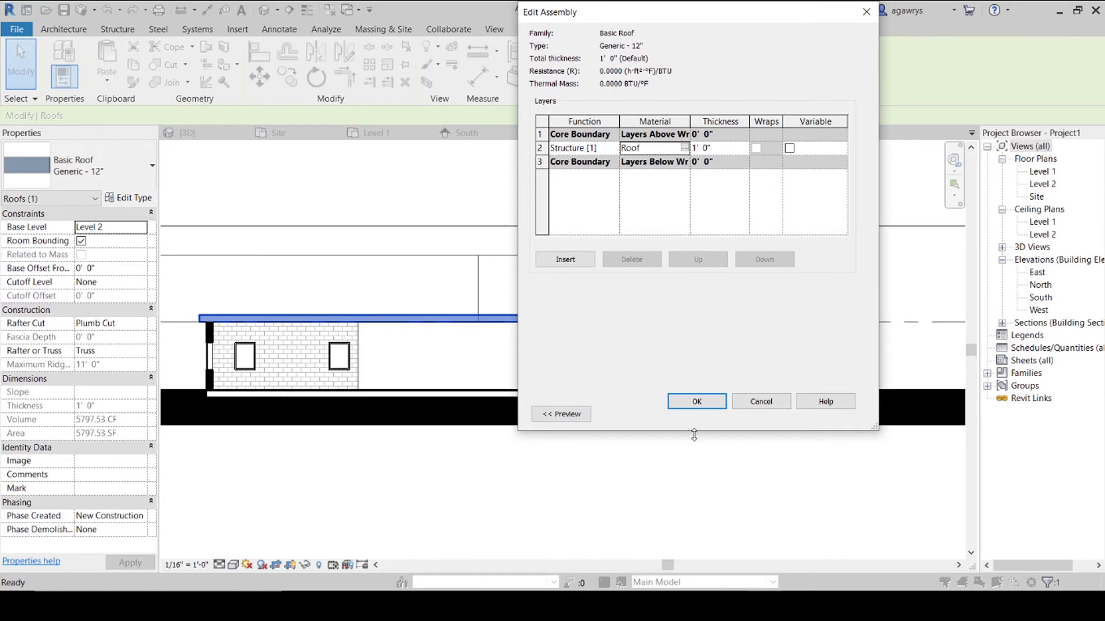
{"action": "left_click", "coordinate": [697, 401]}
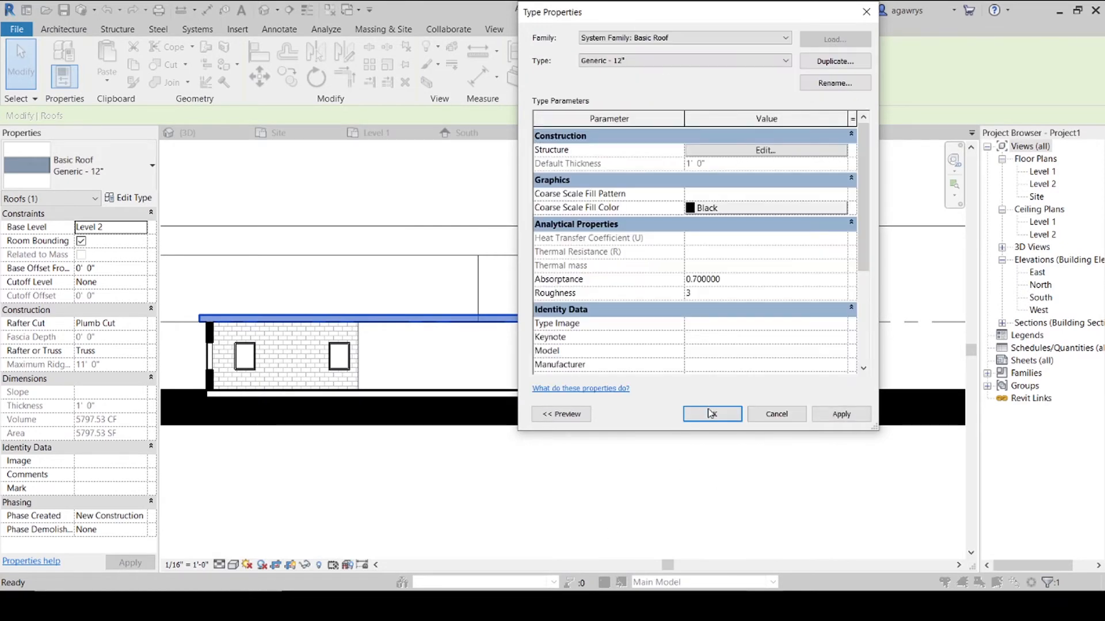
{"action": "left_click", "coordinate": [710, 413]}
{"action": "left_click", "coordinate": [318, 305]}
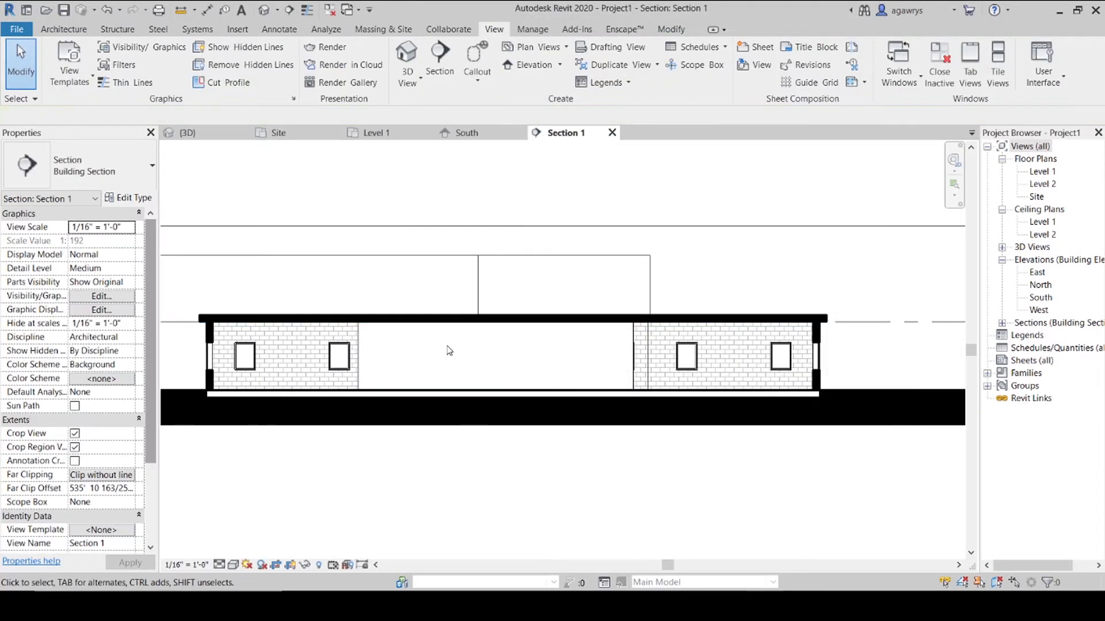
Select the floor slab and open the material browser for its type's Structure layer.
{"action": "left_click", "coordinate": [436, 394]}
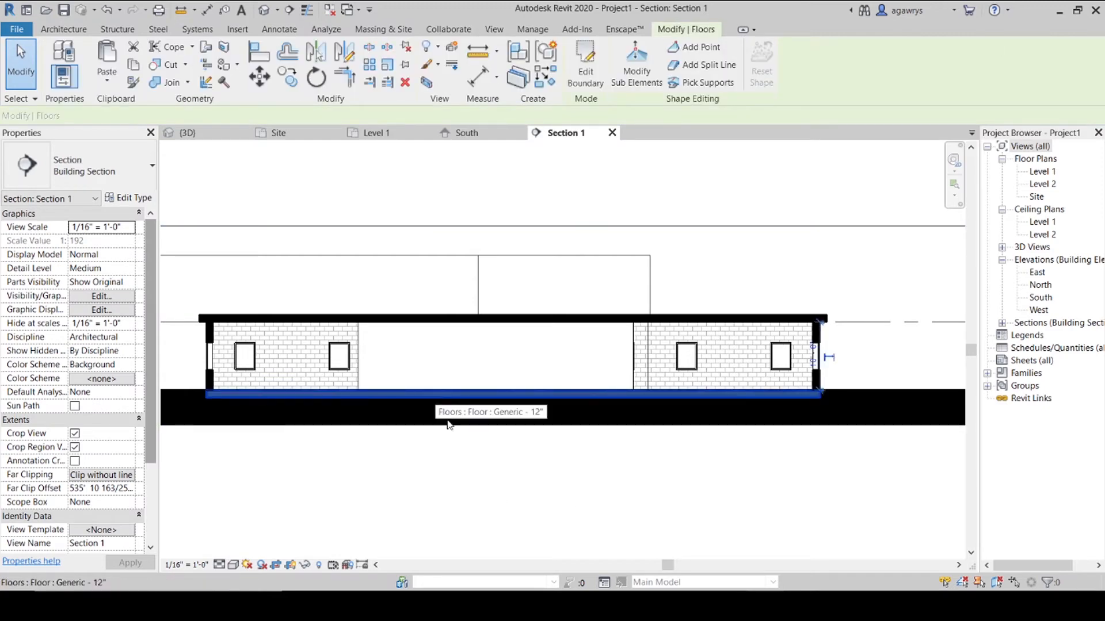
{"action": "left_click", "coordinate": [130, 198]}
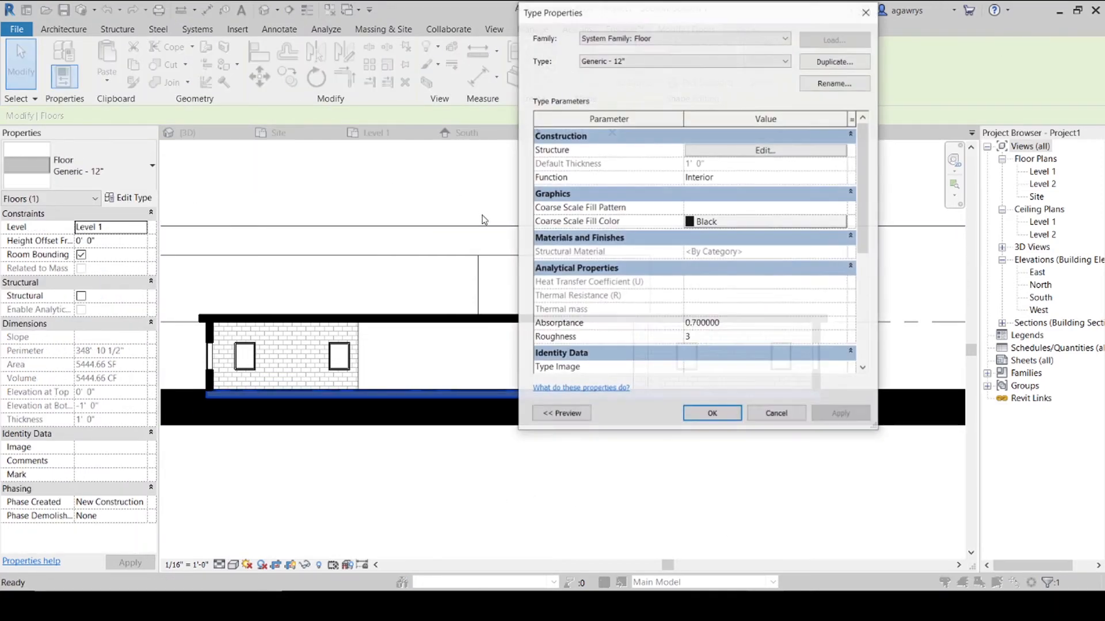
{"action": "left_click", "coordinate": [731, 152]}
{"action": "left_click", "coordinate": [639, 160]}
{"action": "left_click", "coordinate": [668, 160]}
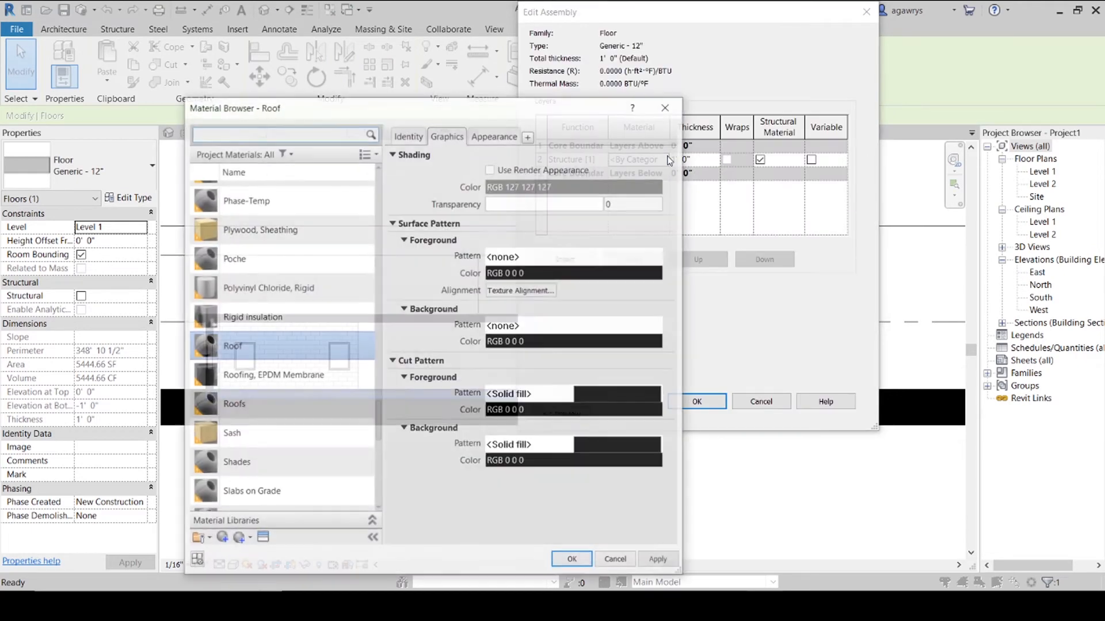
Duplicate the Roof material as Floor and assign the copy to the Structure layer of the floor type.
{"action": "right_click", "coordinate": [240, 349]}
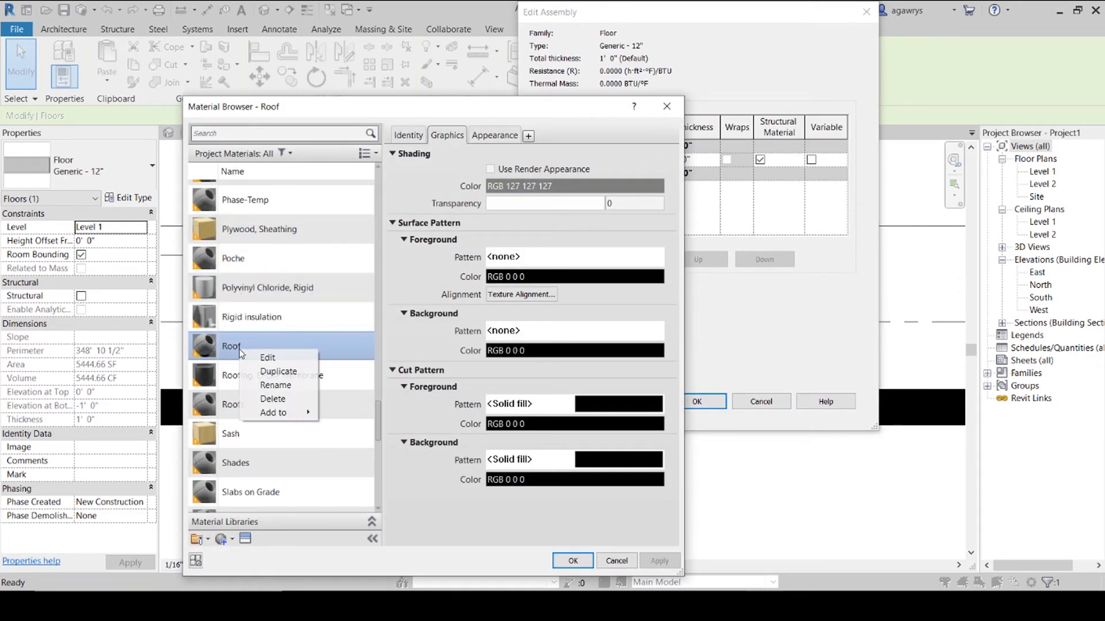
{"action": "left_click", "coordinate": [277, 372]}
{"action": "type", "text": "Floo"}
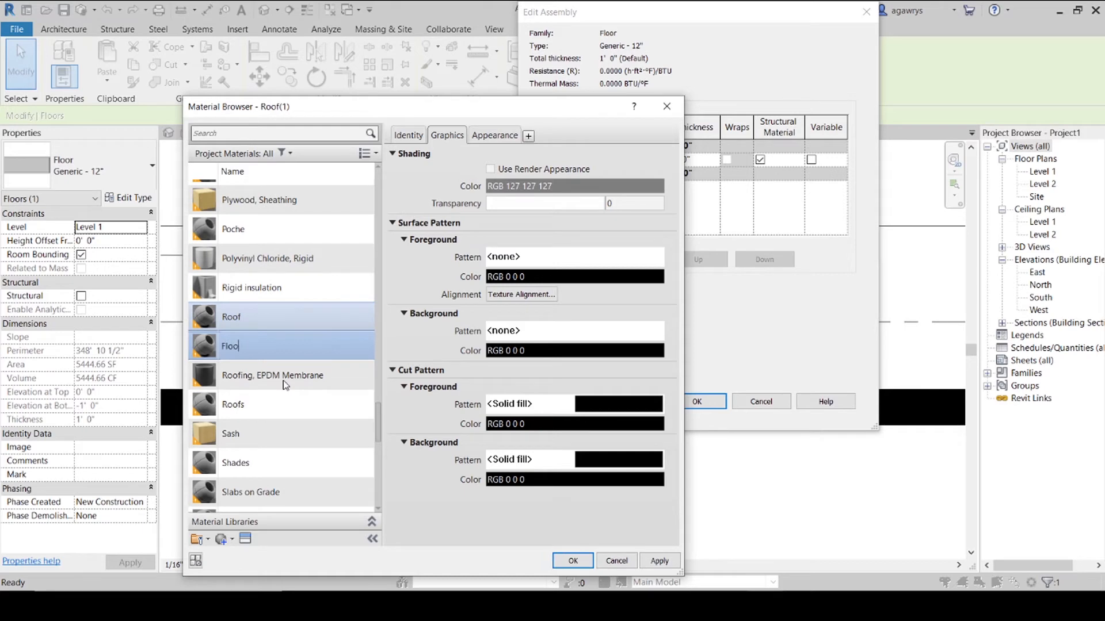
{"action": "type", "text": "r"}
{"action": "key", "text": "Return"}
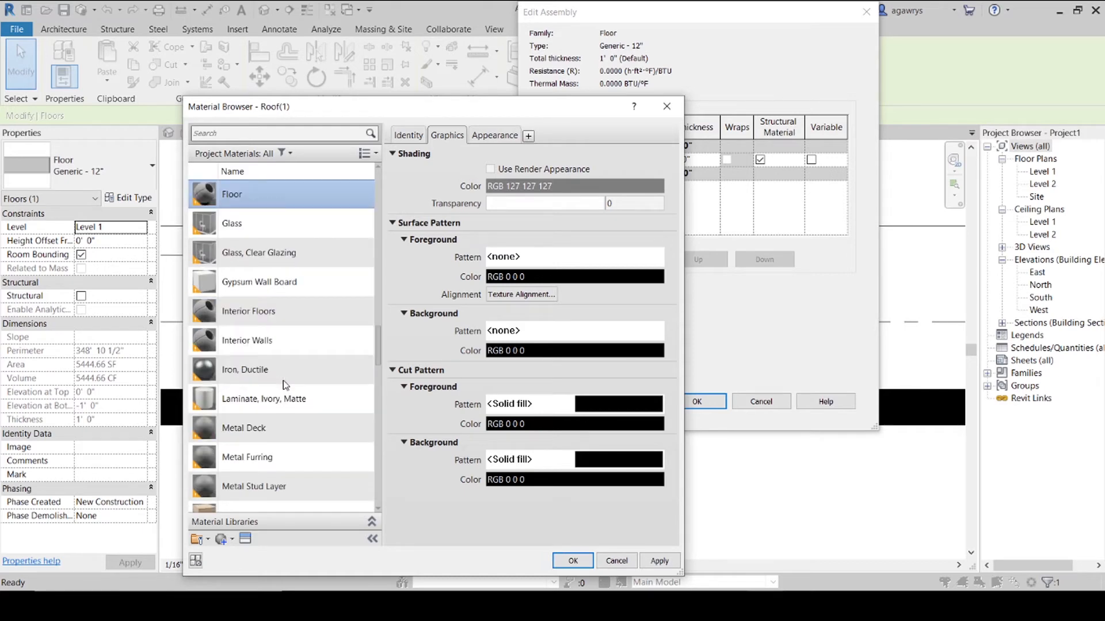
{"action": "left_click", "coordinate": [582, 562]}
{"action": "left_click", "coordinate": [699, 400]}
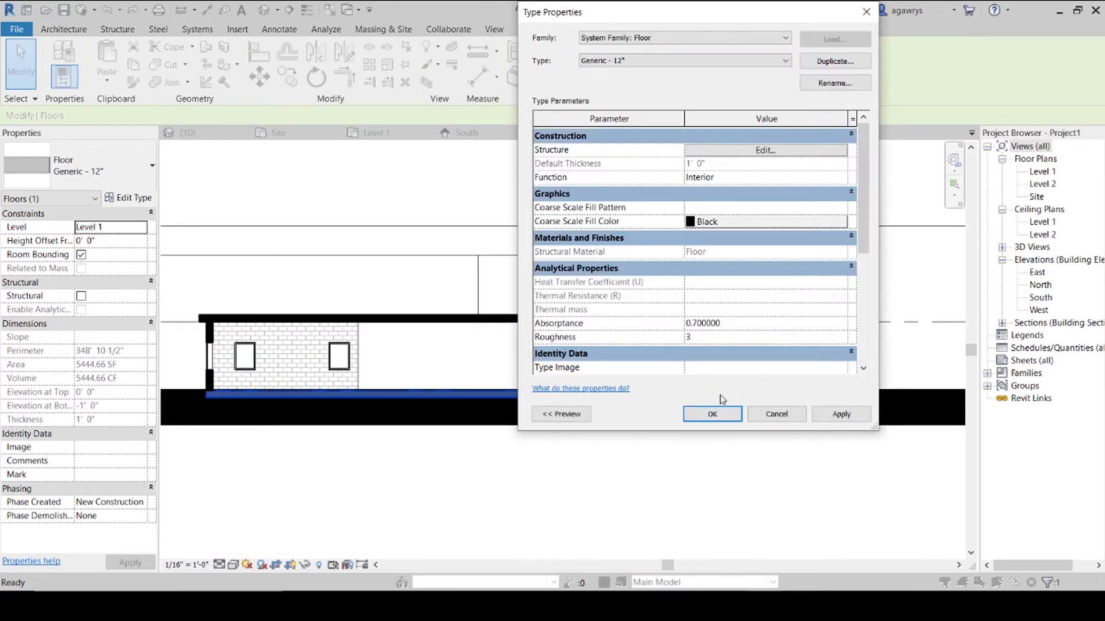
{"action": "left_click", "coordinate": [712, 414]}
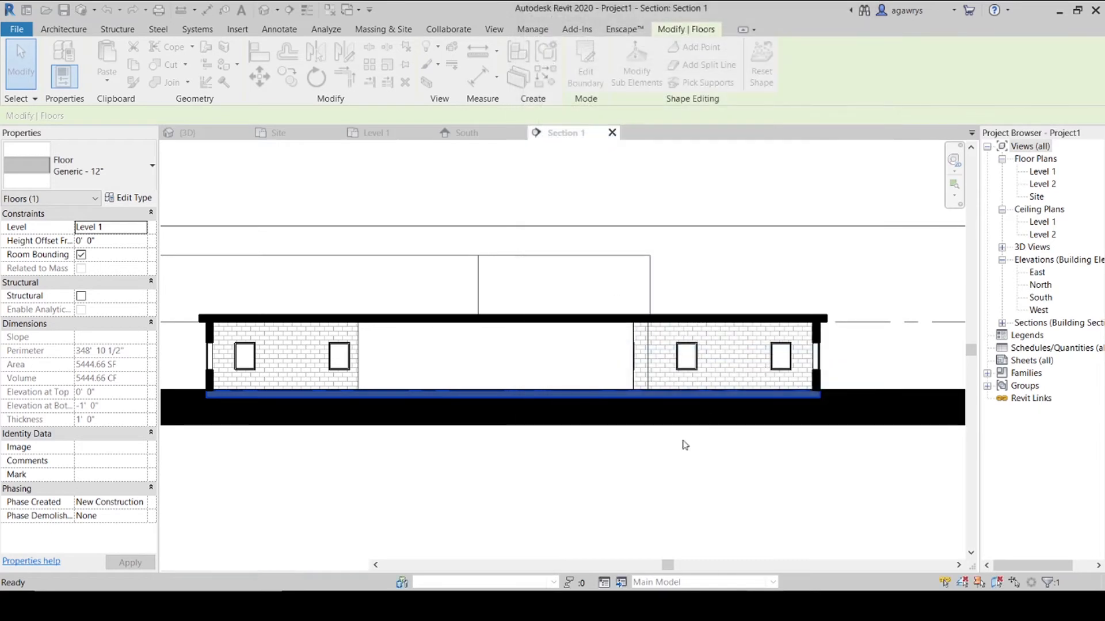
{"action": "left_click", "coordinate": [191, 361]}
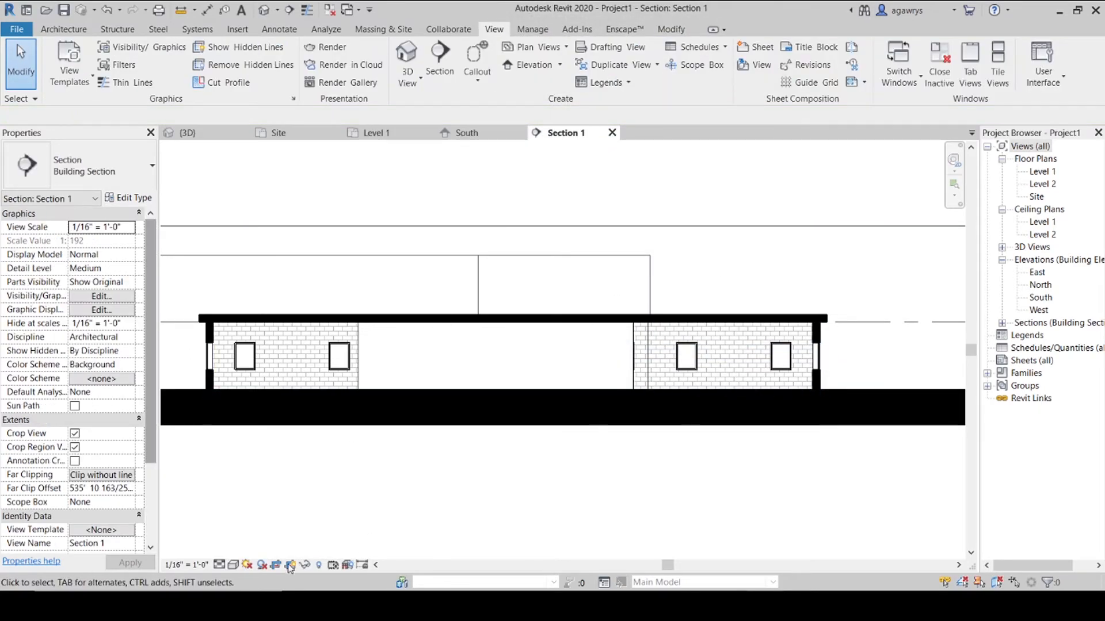
{"action": "left_click", "coordinate": [234, 566]}
{"action": "left_click", "coordinate": [266, 458]}
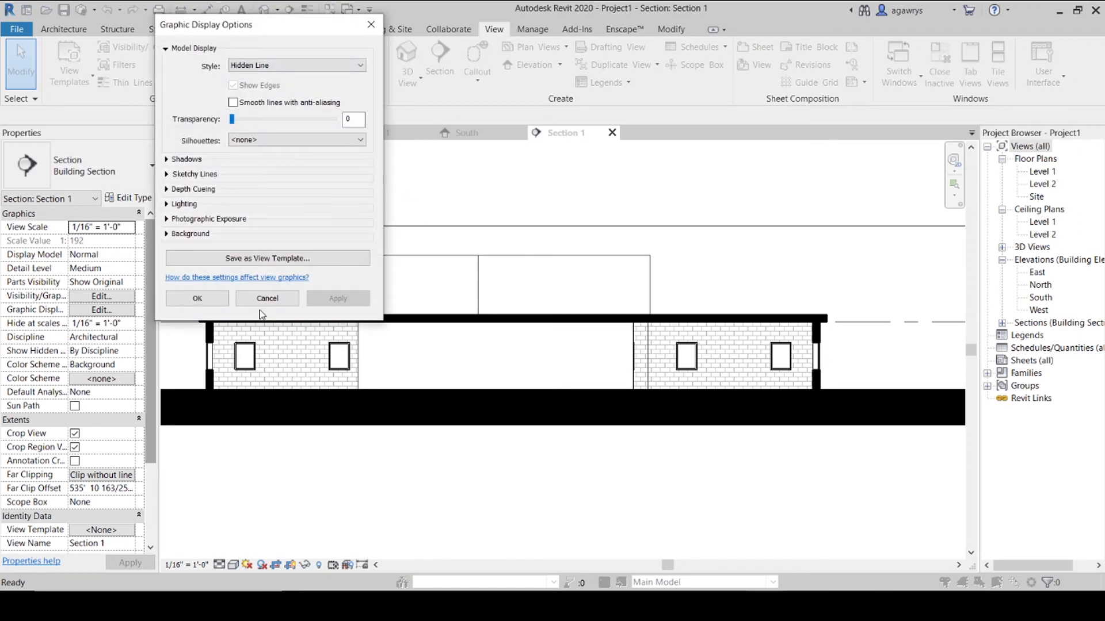
{"action": "left_click", "coordinate": [264, 299]}
Save the South elevation's graphic display settings as a new view template named Elevation Settings.
{"action": "left_click", "coordinate": [470, 133]}
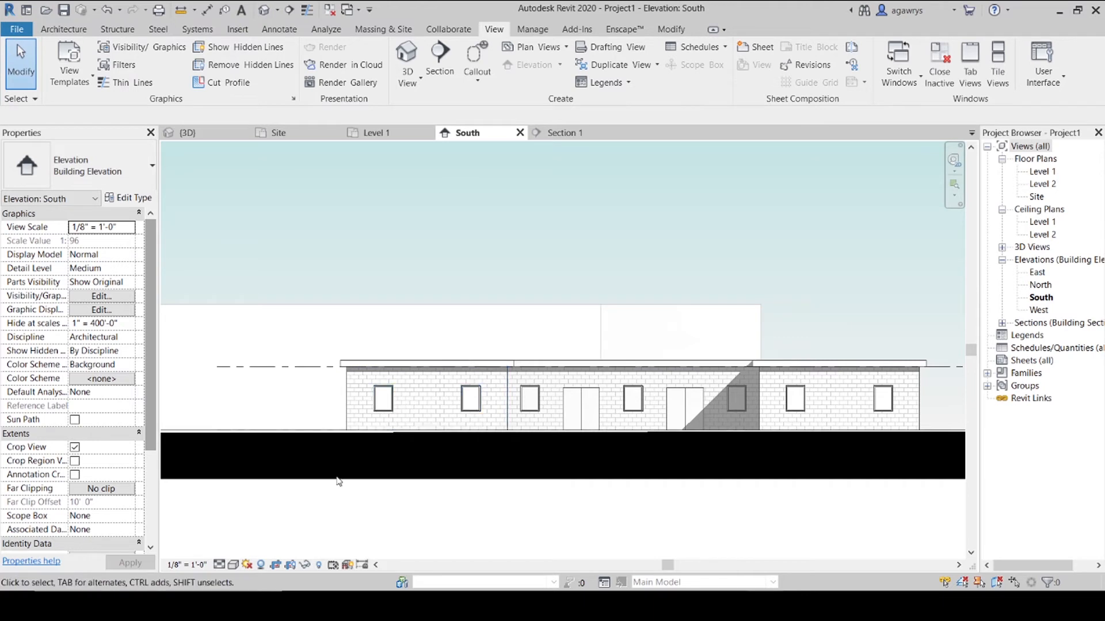
{"action": "left_click", "coordinate": [235, 568]}
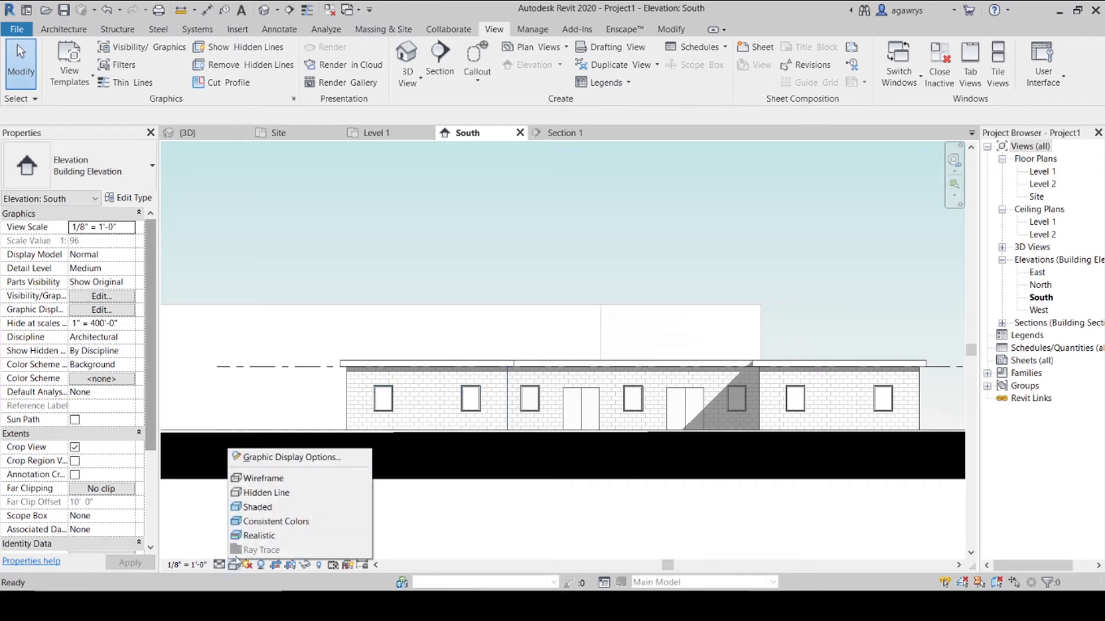
{"action": "left_click", "coordinate": [257, 466]}
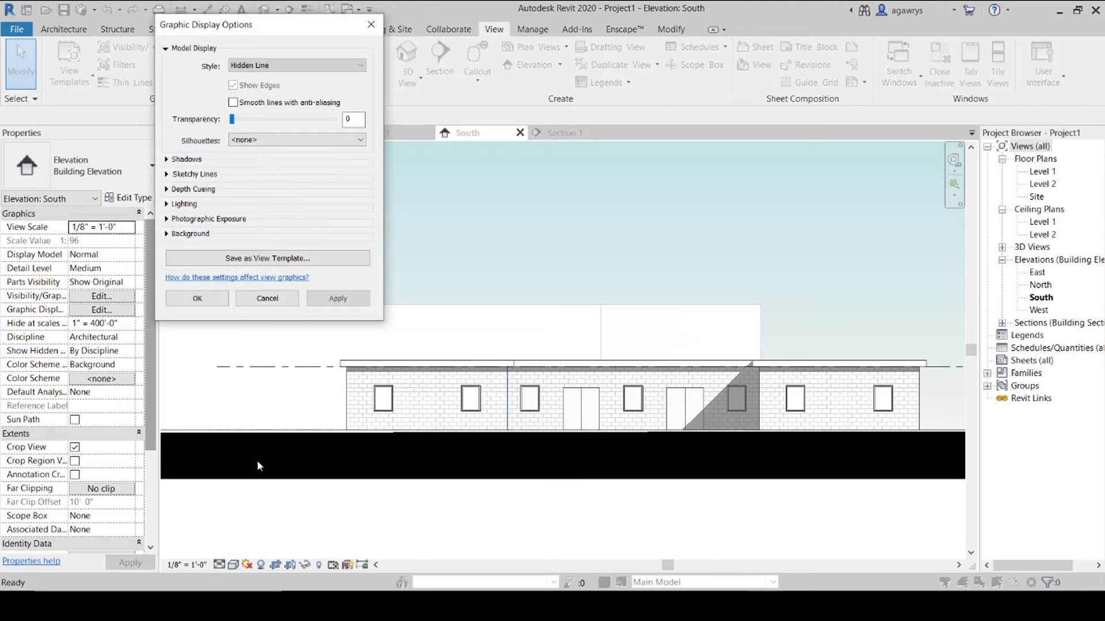
{"action": "left_click", "coordinate": [252, 261]}
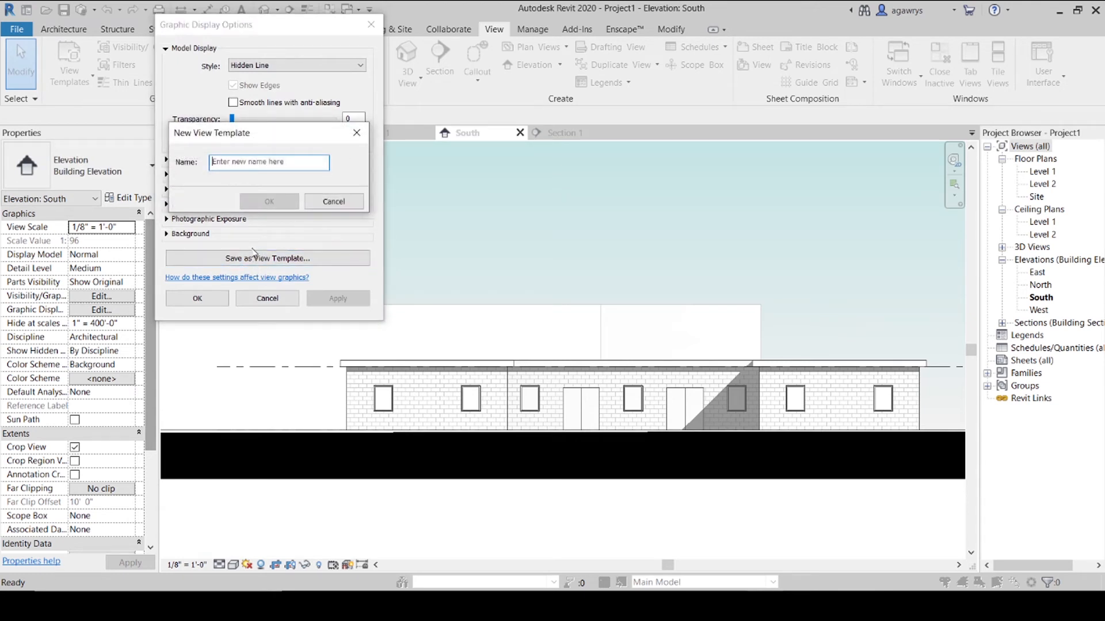
{"action": "type", "text": "Elevation Settings"}
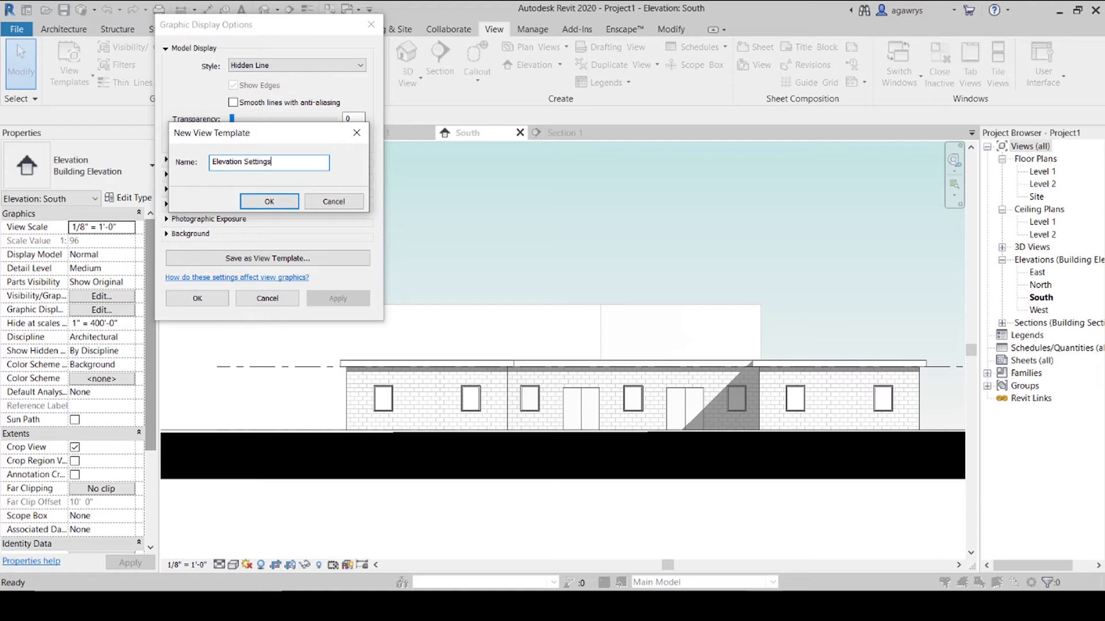
{"action": "key", "text": "Return"}
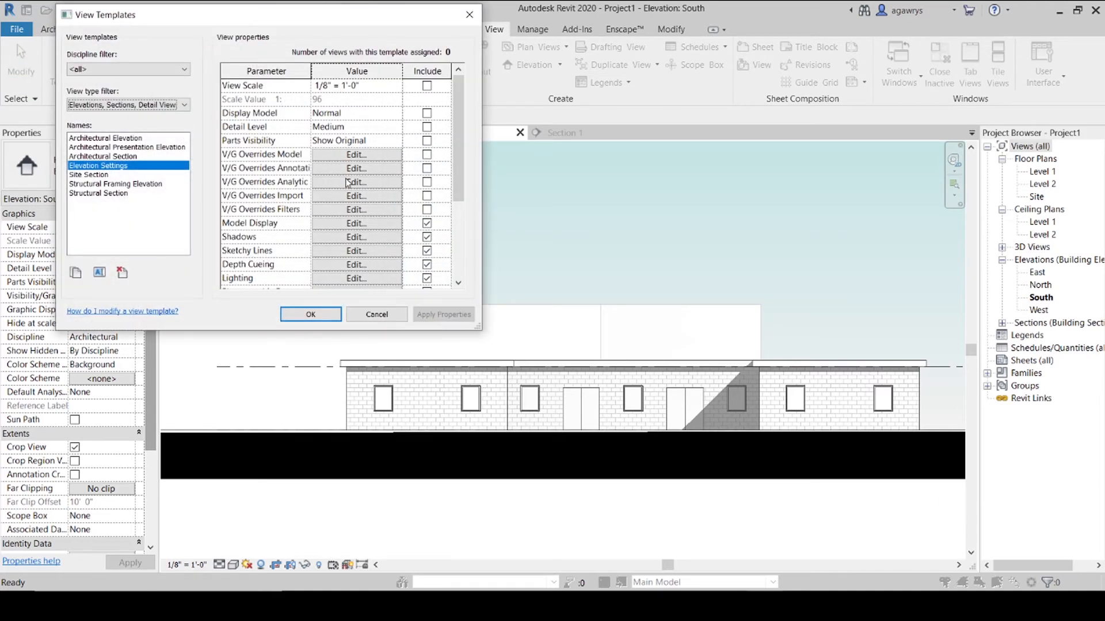
Include the model, annotation, analytical, import and filter V/G overrides in the Elevation Settings template and accept the display options.
{"action": "left_click", "coordinate": [427, 155]}
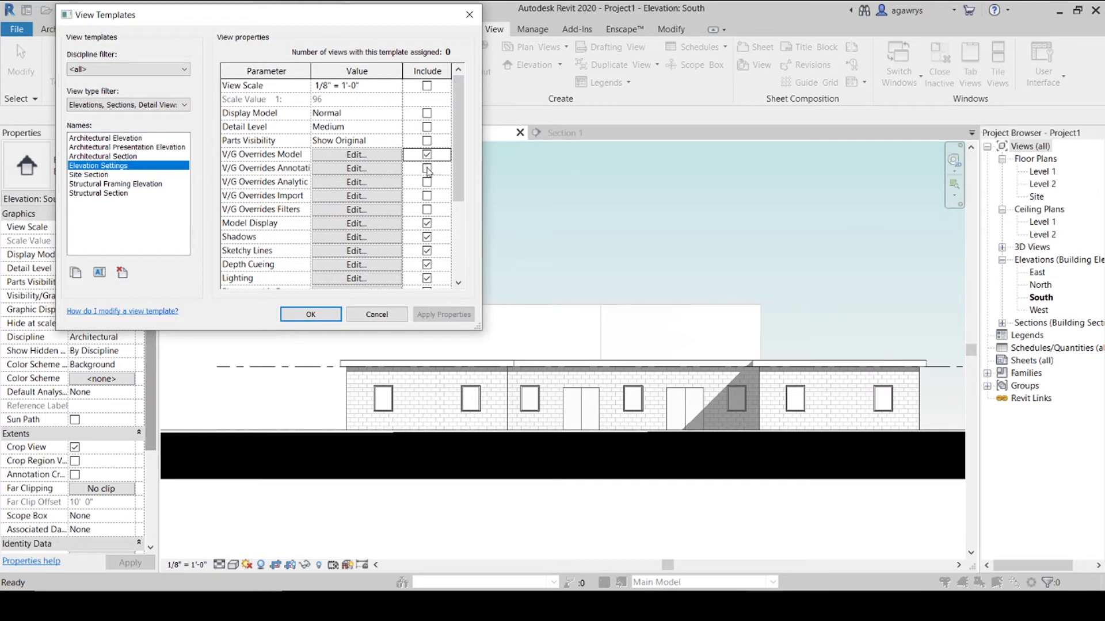
{"action": "left_click", "coordinate": [427, 169]}
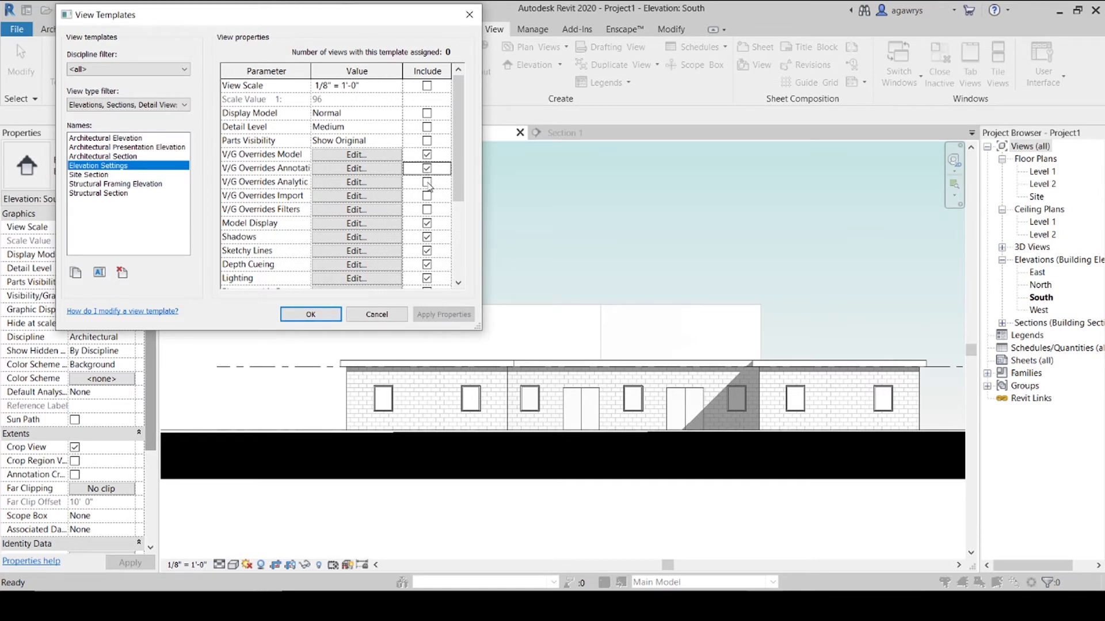
{"action": "left_click", "coordinate": [427, 182]}
{"action": "left_click", "coordinate": [426, 196]}
{"action": "left_click", "coordinate": [427, 210]}
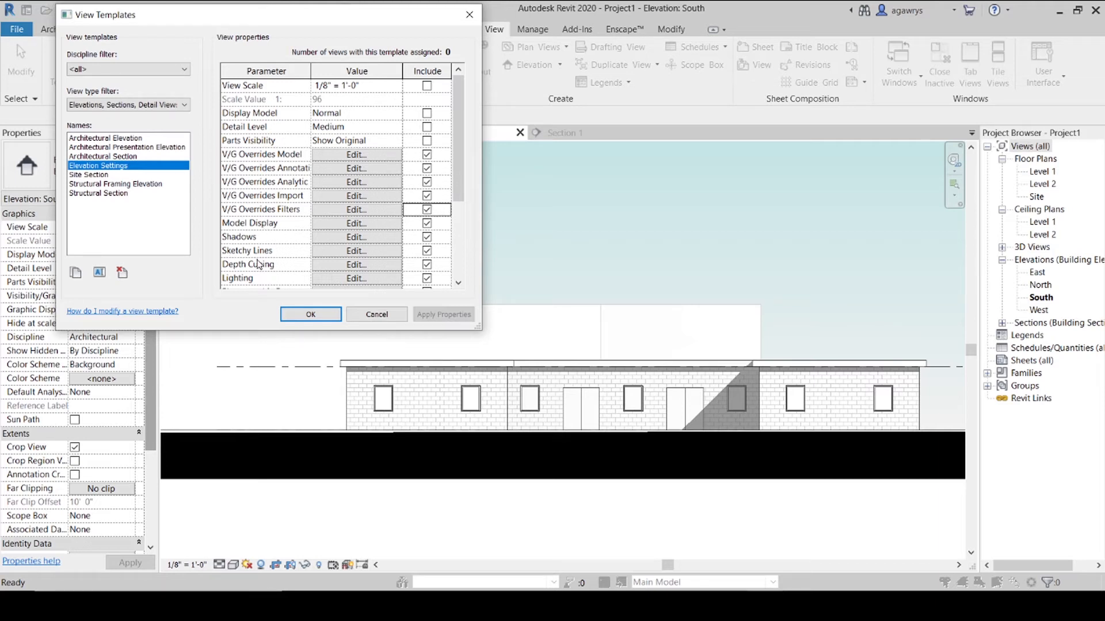
{"action": "scroll", "coordinate": [259, 265], "scroll_direction": "down", "scroll_amount": 1}
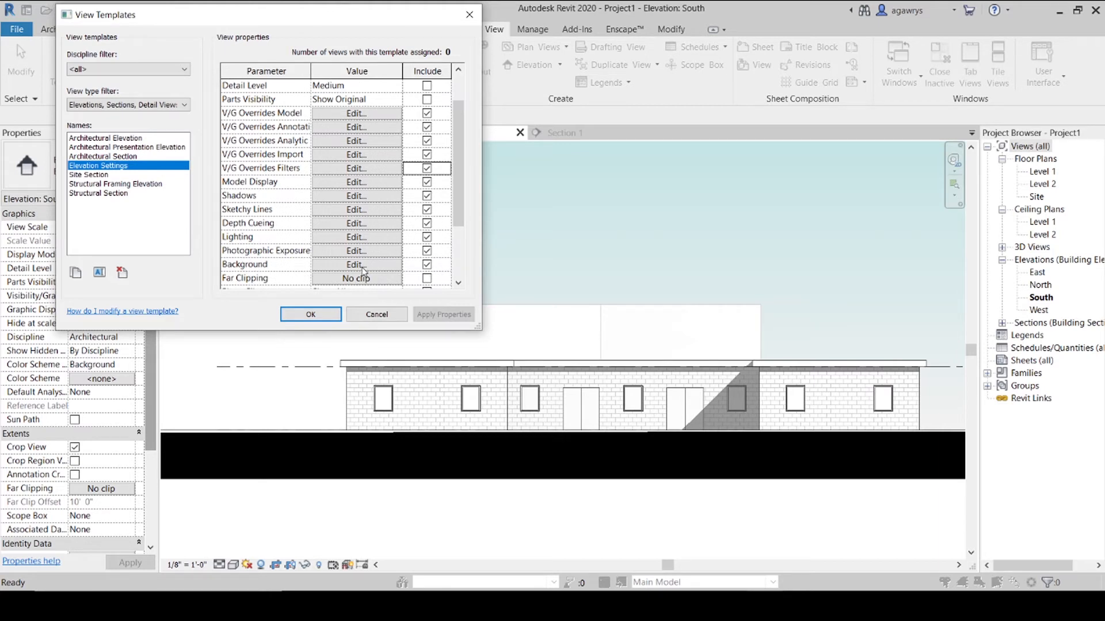
{"action": "scroll", "coordinate": [362, 270], "scroll_direction": "down", "scroll_amount": 2}
{"action": "scroll", "coordinate": [444, 249], "scroll_direction": "up", "scroll_amount": 3}
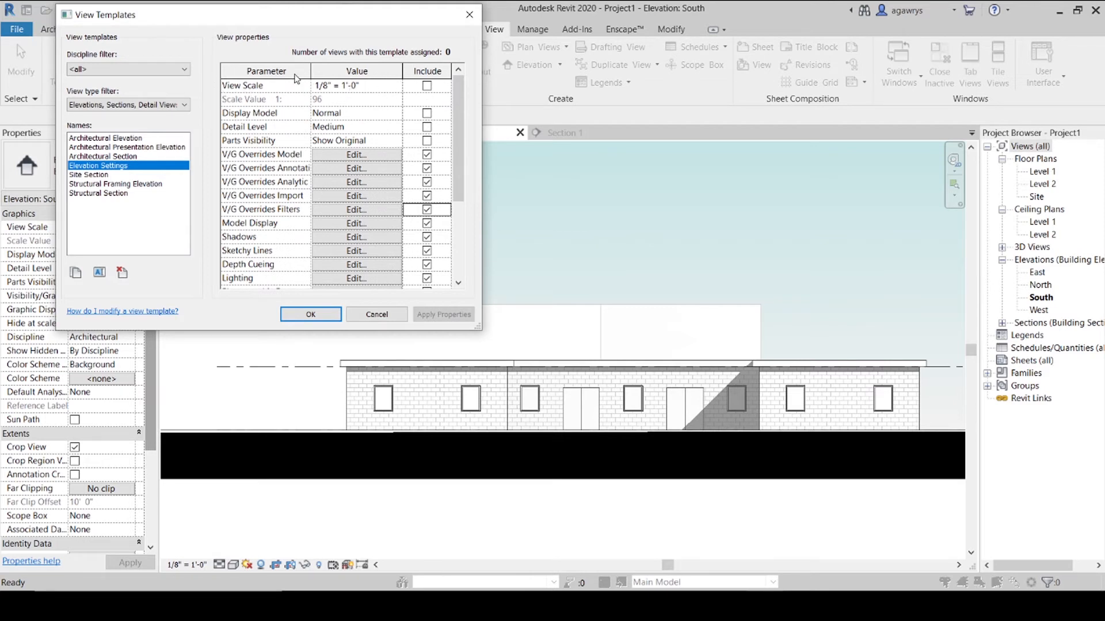
{"action": "left_click", "coordinate": [292, 316]}
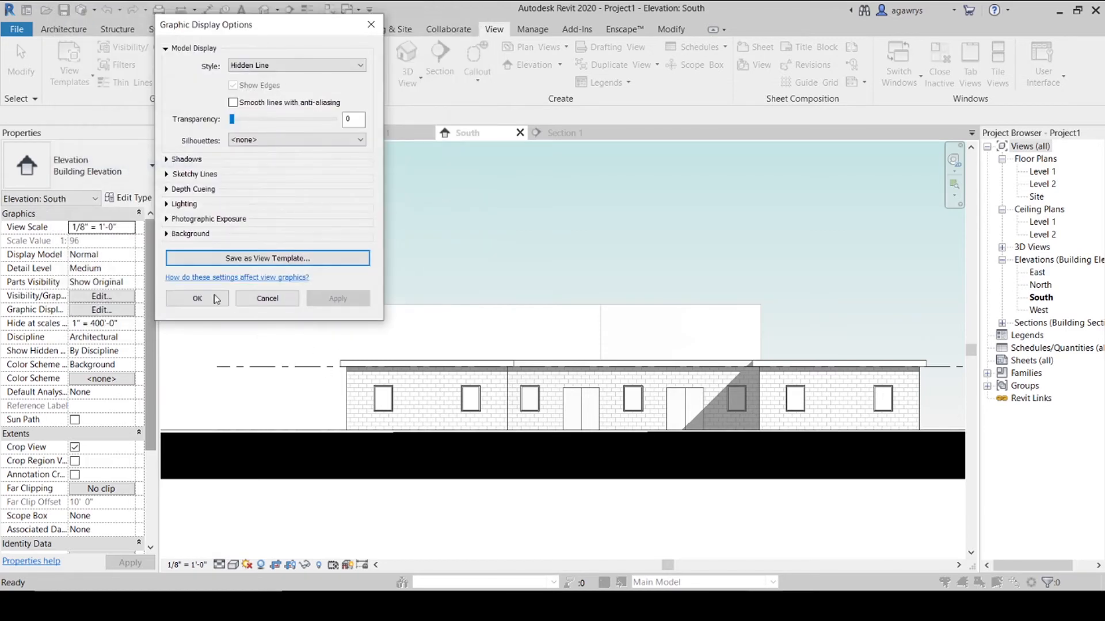
{"action": "left_click", "coordinate": [197, 298]}
Assign the Elevation Settings view template to the Section 1 view.
{"action": "left_click", "coordinate": [567, 132]}
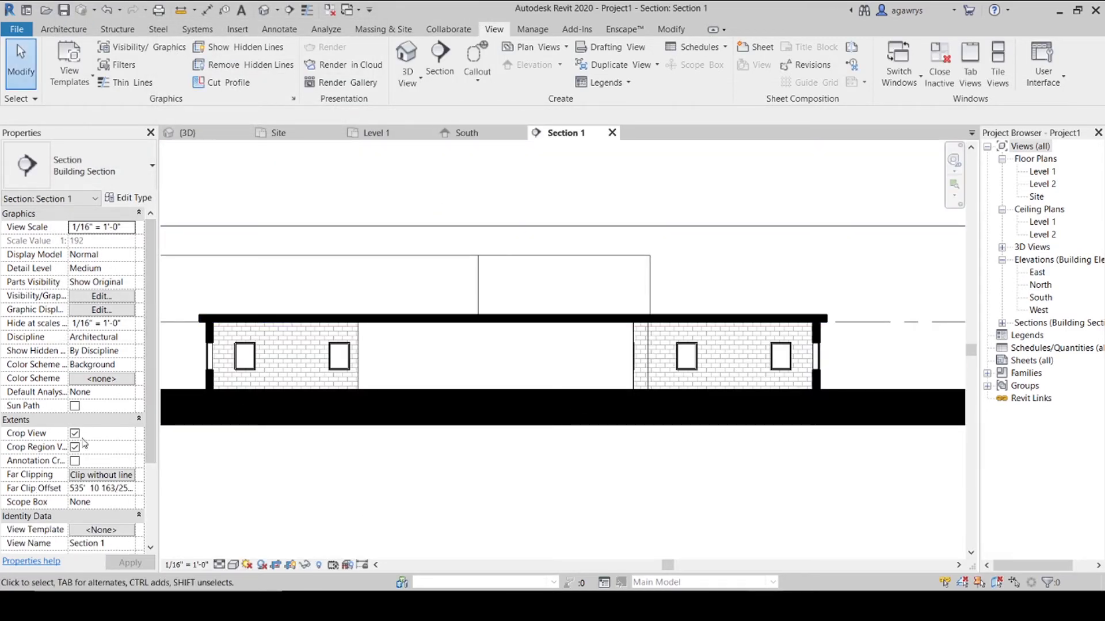
{"action": "left_click", "coordinate": [94, 528]}
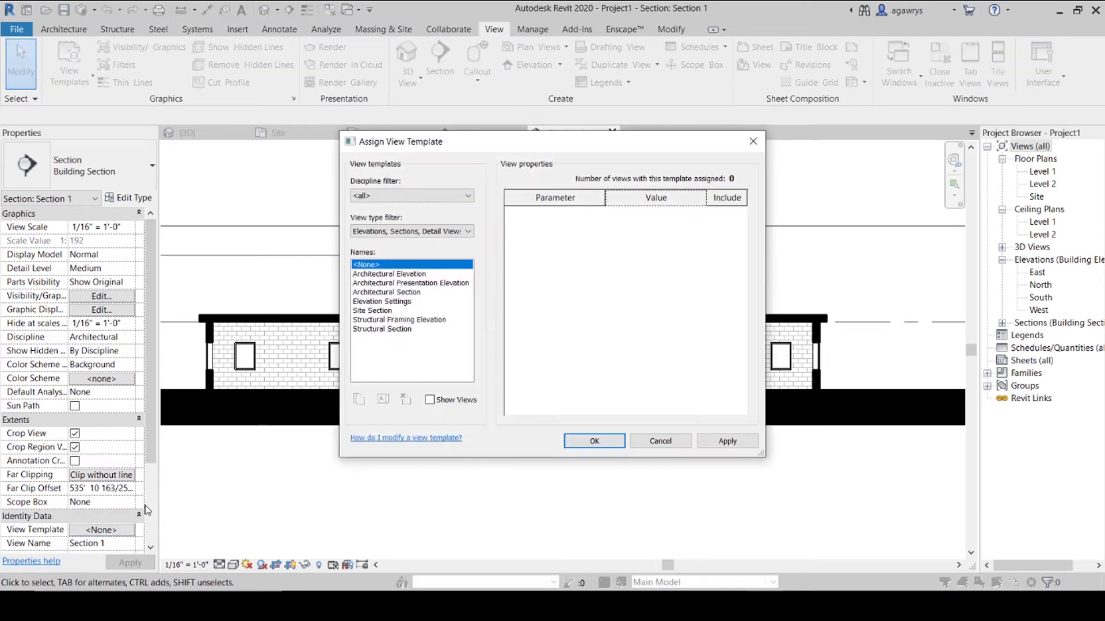
{"action": "left_click", "coordinate": [376, 304]}
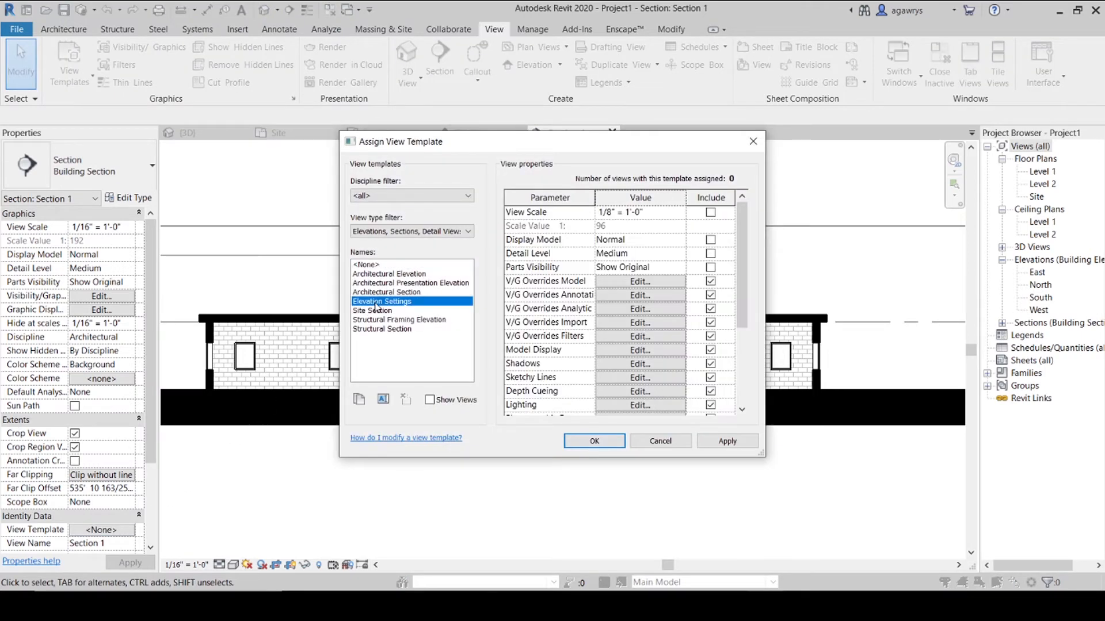
{"action": "left_click", "coordinate": [711, 282]}
{"action": "left_click", "coordinate": [712, 283]}
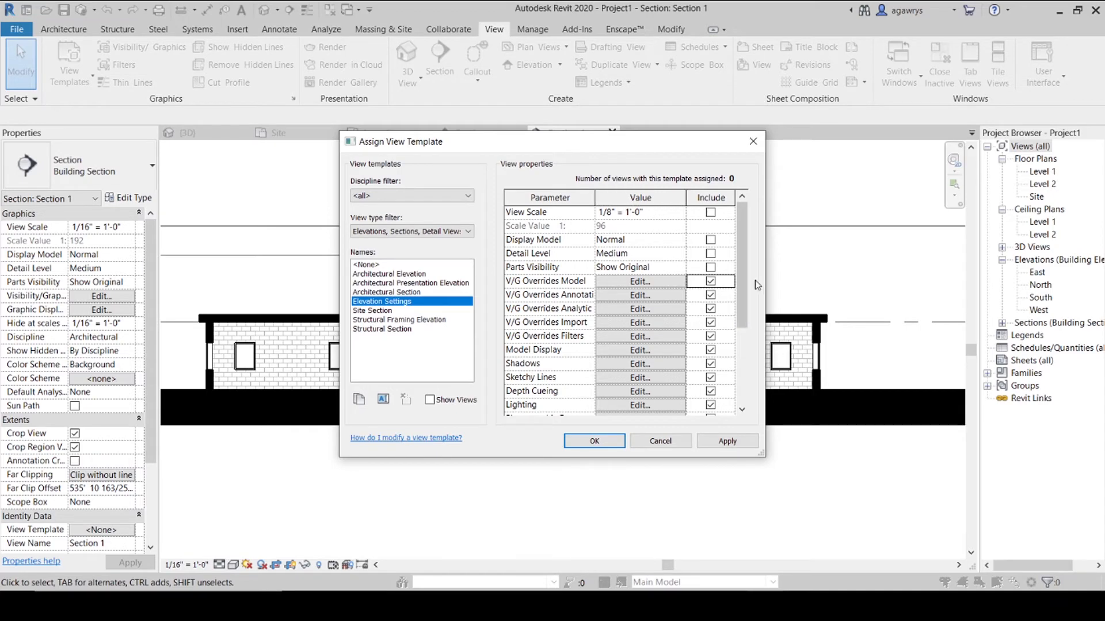
{"action": "left_click", "coordinate": [585, 440]}
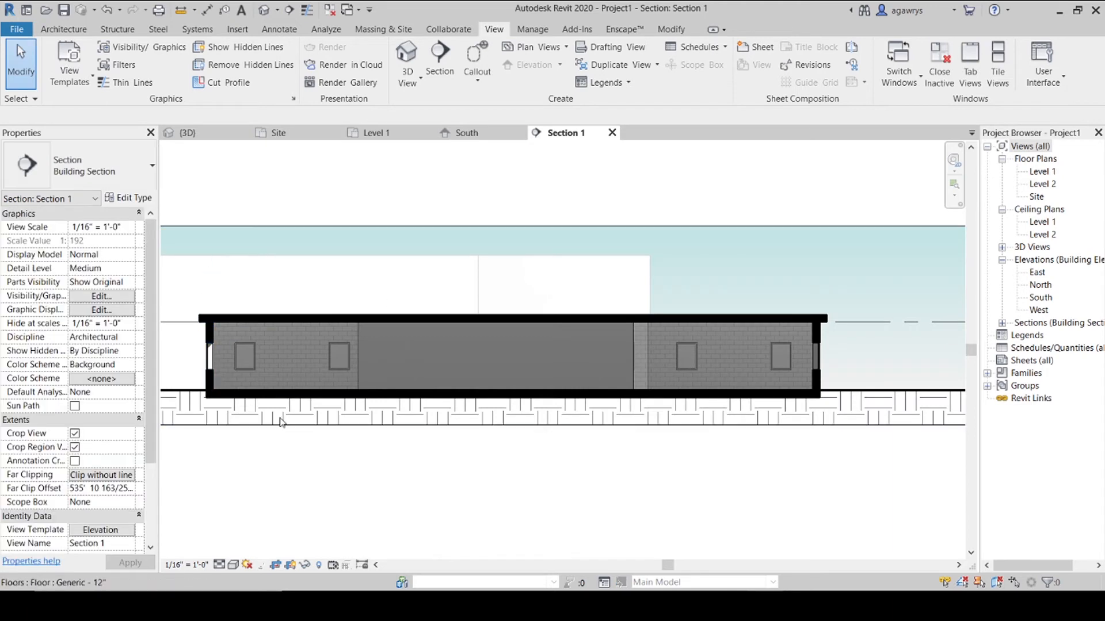
Override the topography's graphics by element in Section 1 with a solid fill, black foreground cut pattern.
{"action": "left_click", "coordinate": [570, 421]}
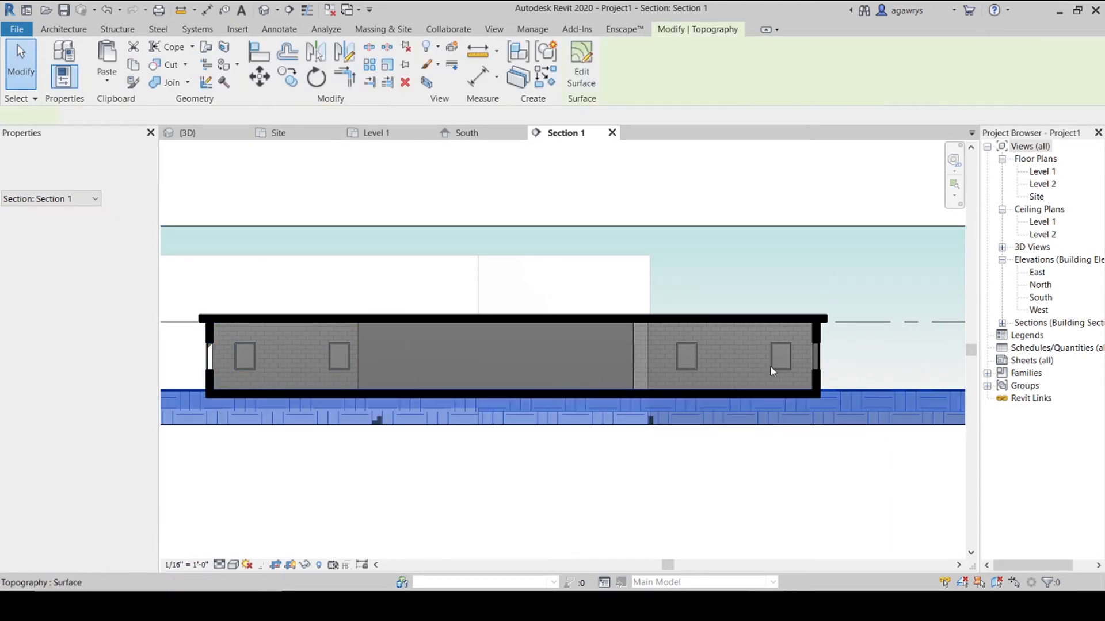
{"action": "key", "text": "Escape"}
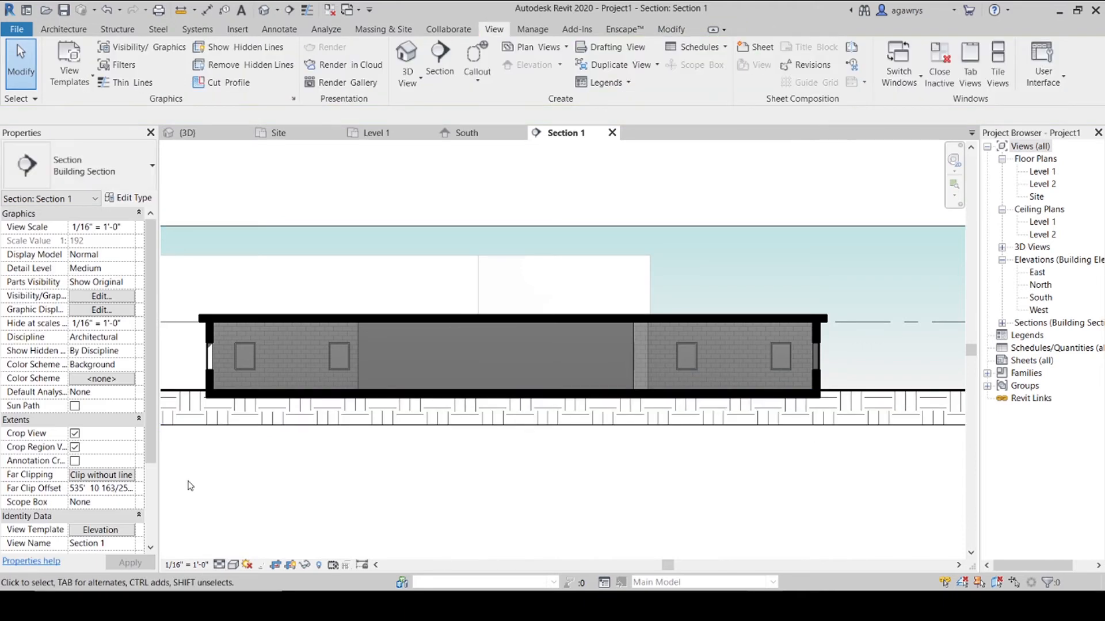
{"action": "left_click", "coordinate": [173, 395]}
{"action": "right_click", "coordinate": [172, 396]}
{"action": "mouse_move", "coordinate": [266, 189]}
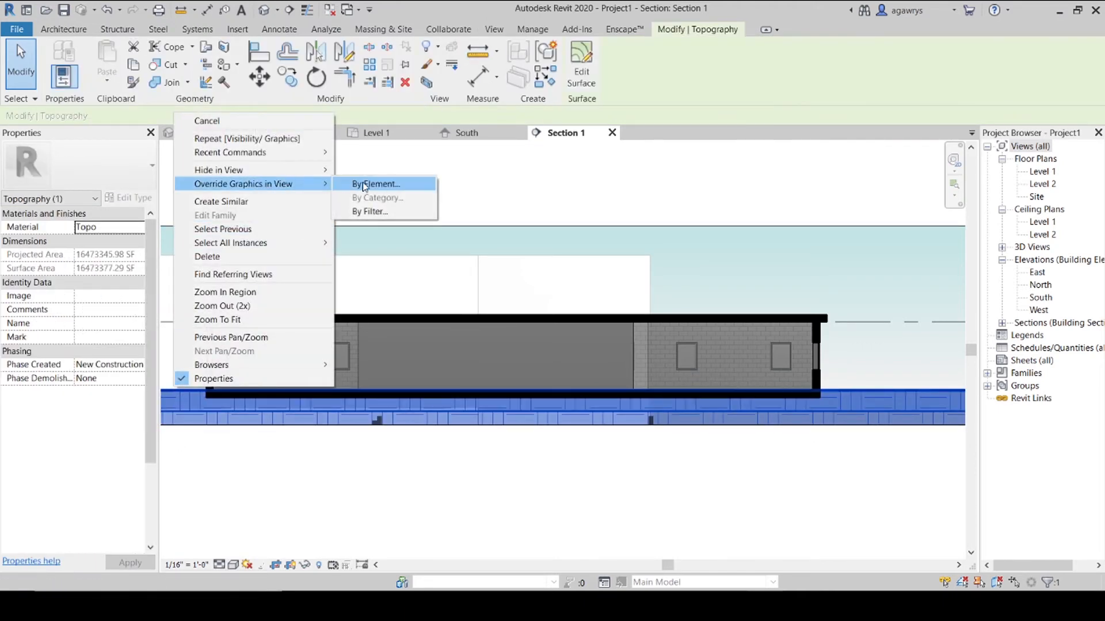
{"action": "left_click", "coordinate": [365, 181]}
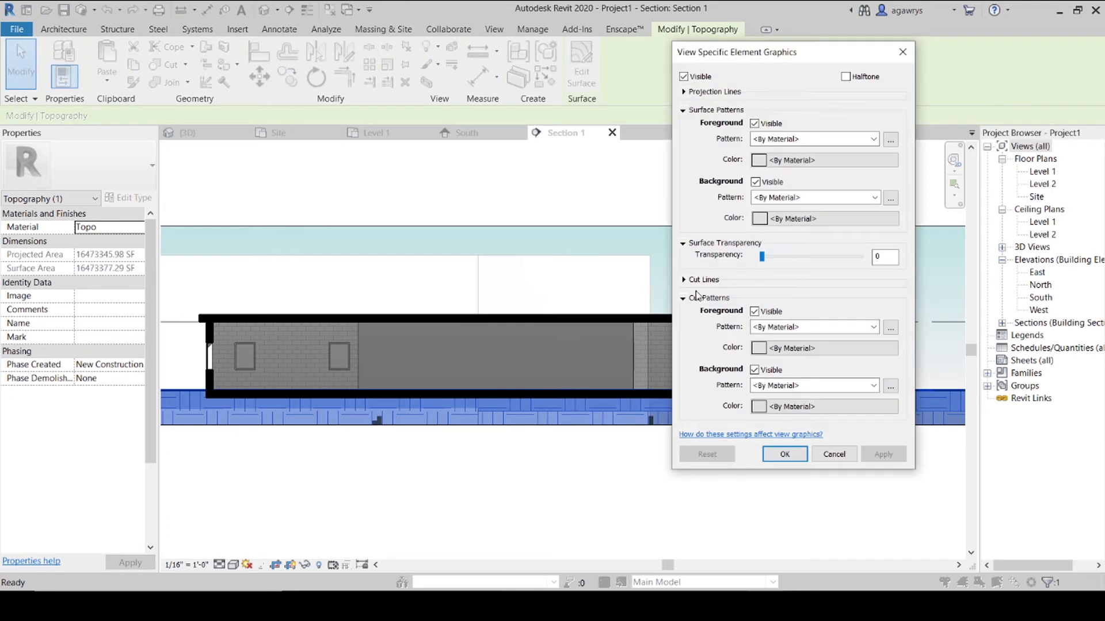
{"action": "left_click", "coordinate": [845, 329]}
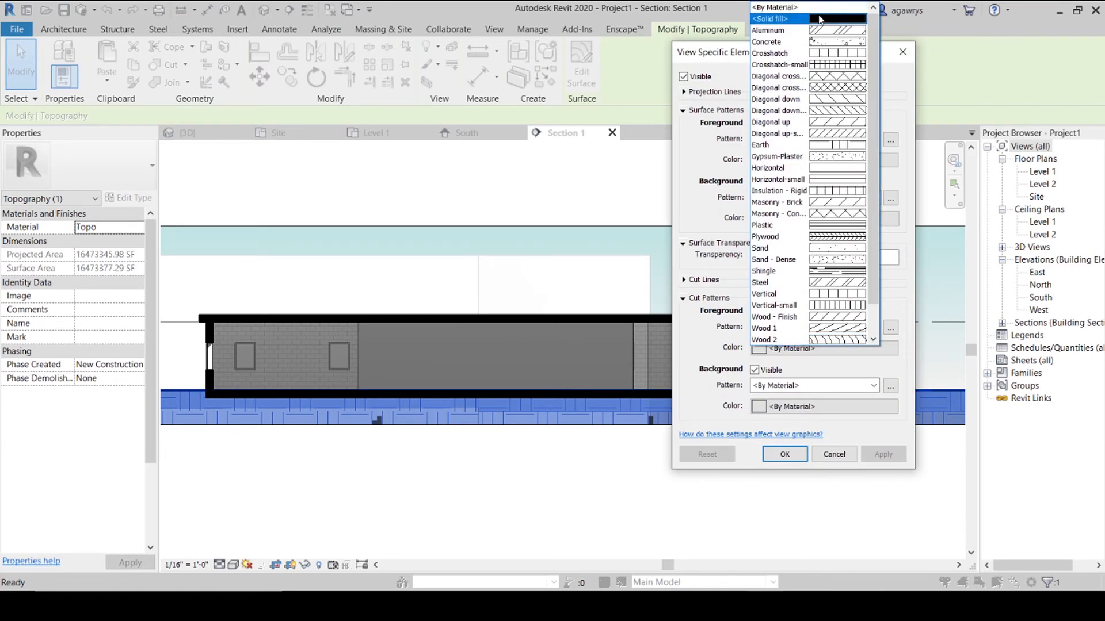
{"action": "left_click", "coordinate": [820, 17]}
{"action": "left_click", "coordinate": [815, 350]}
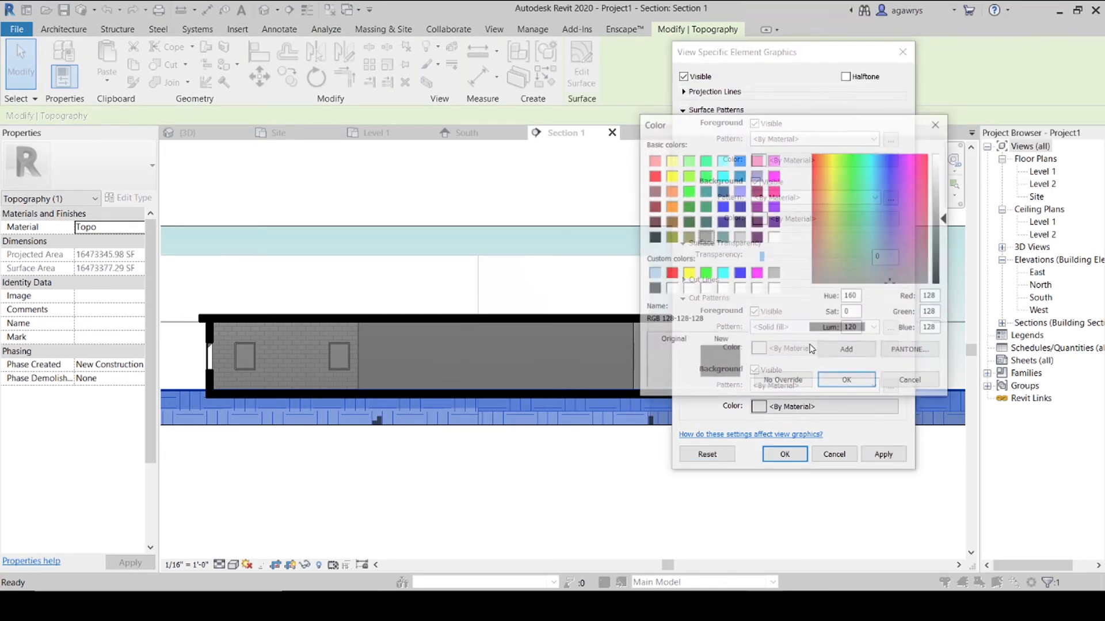
{"action": "left_click", "coordinate": [653, 237]}
{"action": "left_click", "coordinate": [847, 382]}
{"action": "left_click", "coordinate": [784, 454]}
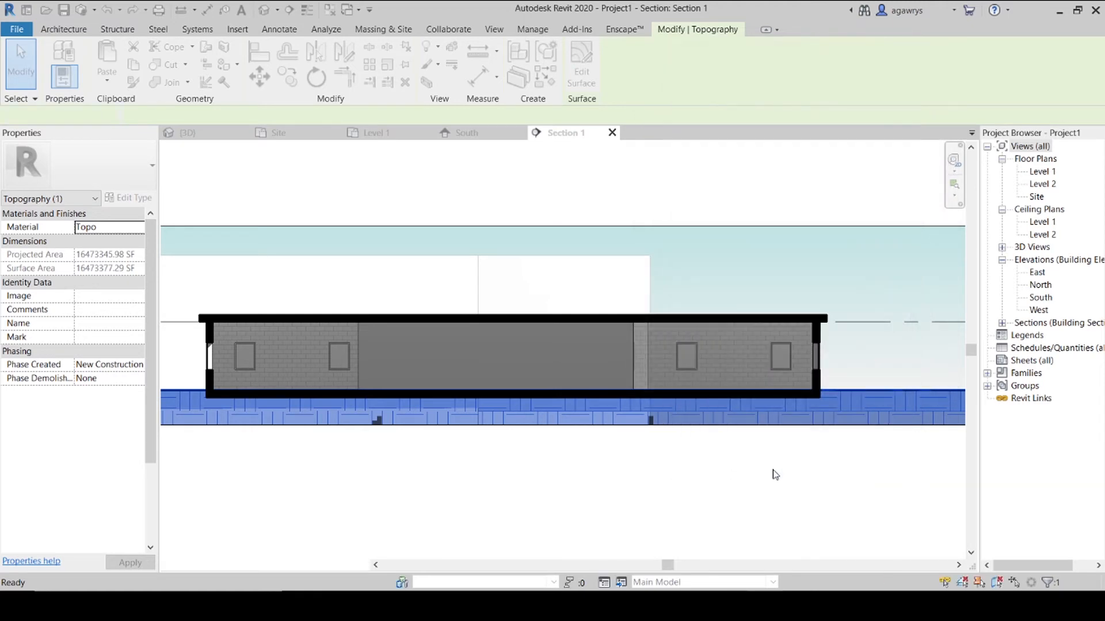
{"action": "left_click", "coordinate": [703, 512]}
{"action": "scroll", "coordinate": [375, 256], "scroll_direction": "down", "scroll_amount": 2}
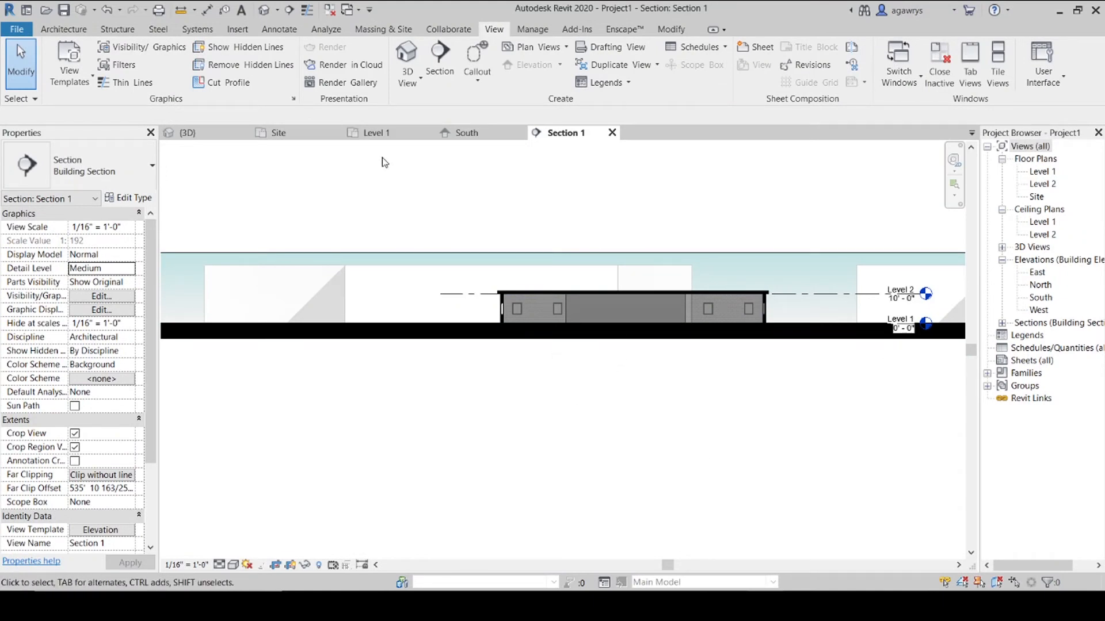
On the Level 1 plan, draw a vertical detail line about 140' long from the front wall's middle window through and beyond the rear wall.
{"action": "left_click", "coordinate": [372, 131]}
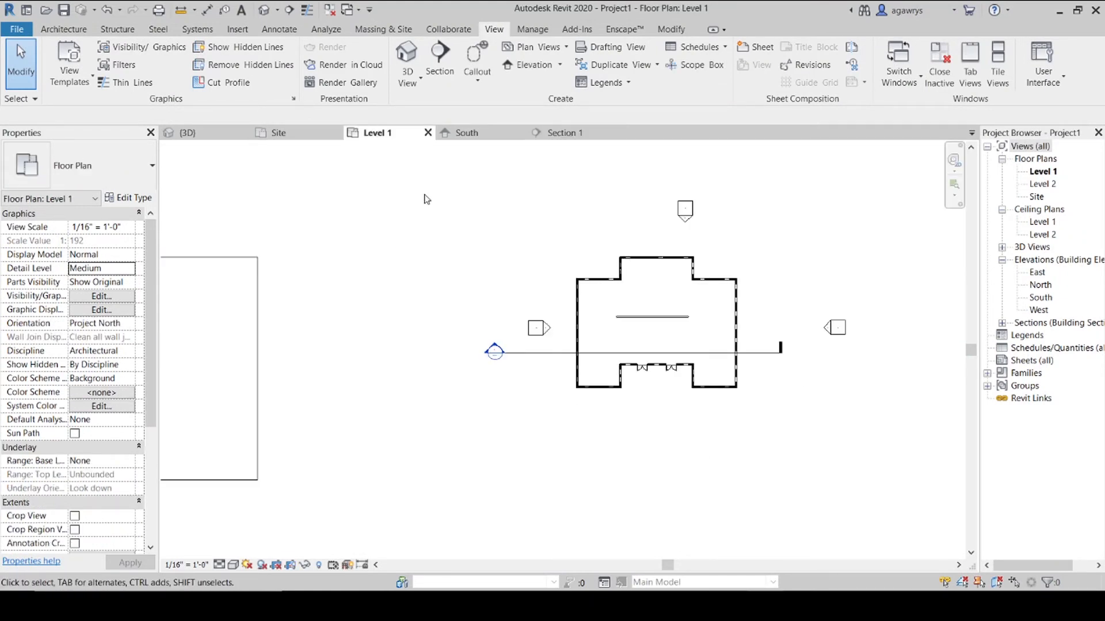
{"action": "left_click", "coordinate": [408, 80]}
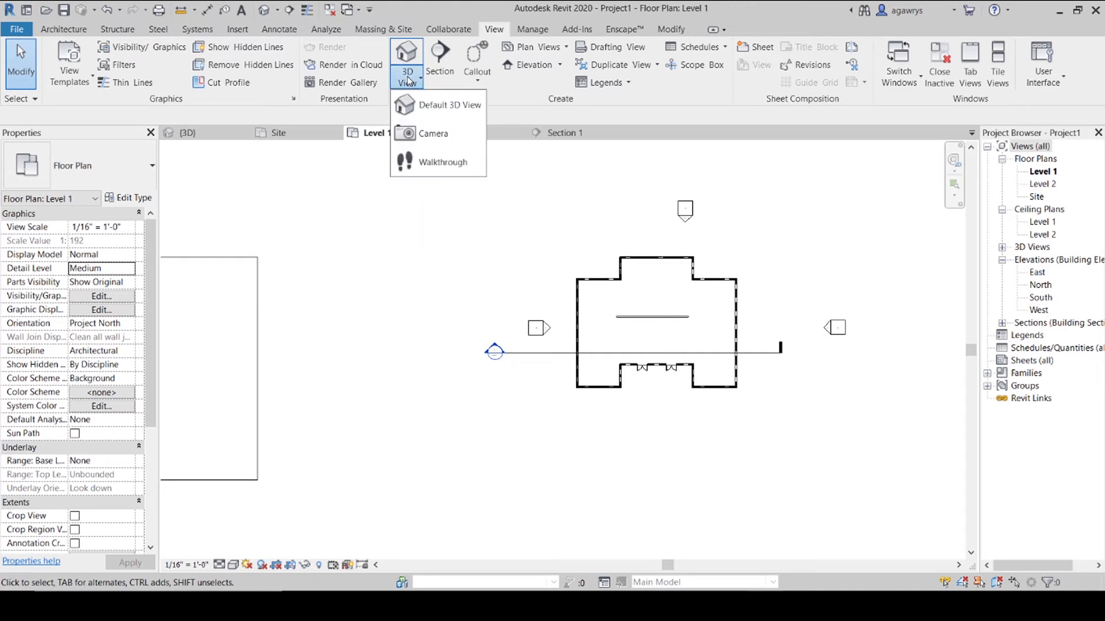
{"action": "left_click", "coordinate": [686, 459]}
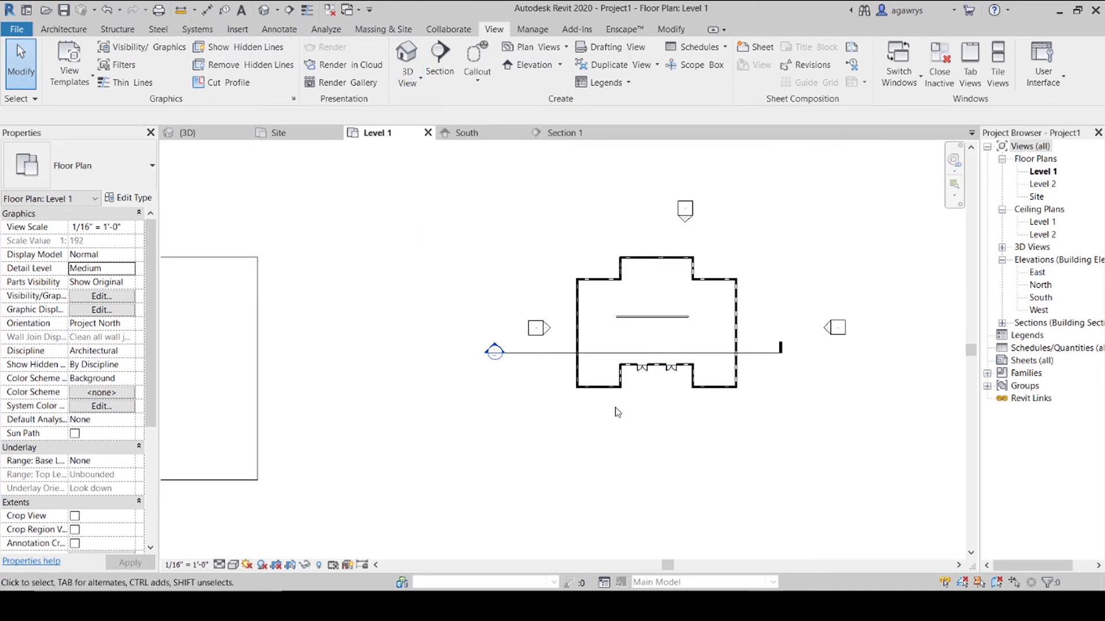
{"action": "key", "text": "d"}
{"action": "key", "text": "l"}
{"action": "scroll", "coordinate": [656, 369], "scroll_direction": "up", "scroll_amount": 3}
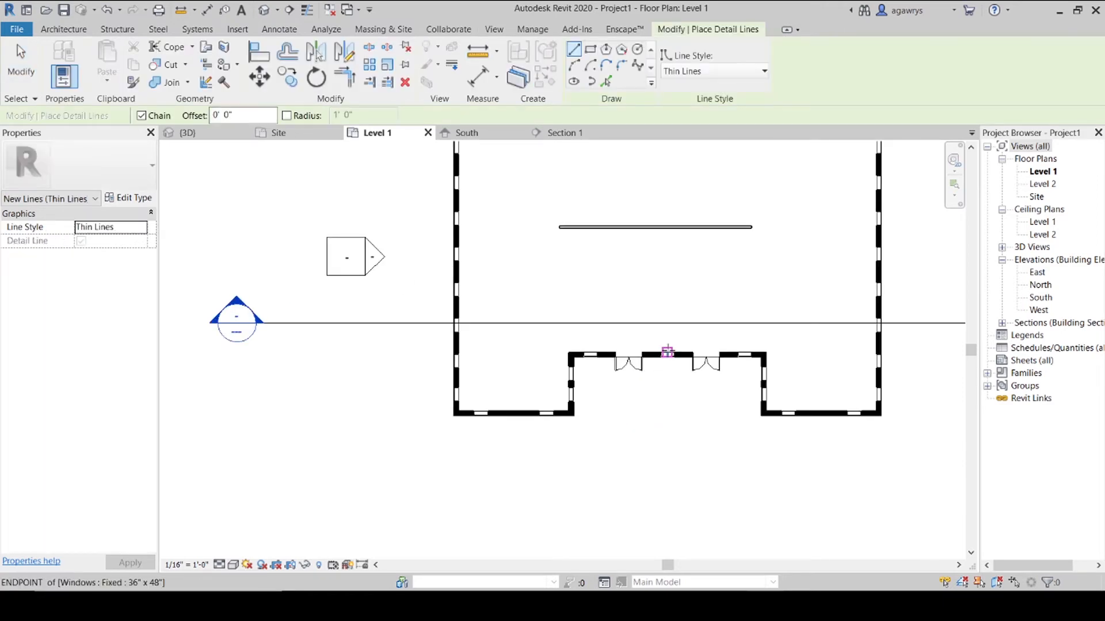
{"action": "left_click", "coordinate": [667, 350]}
{"action": "middle_click_drag", "start_coordinate": [667, 173], "coordinate": [637, 397]}
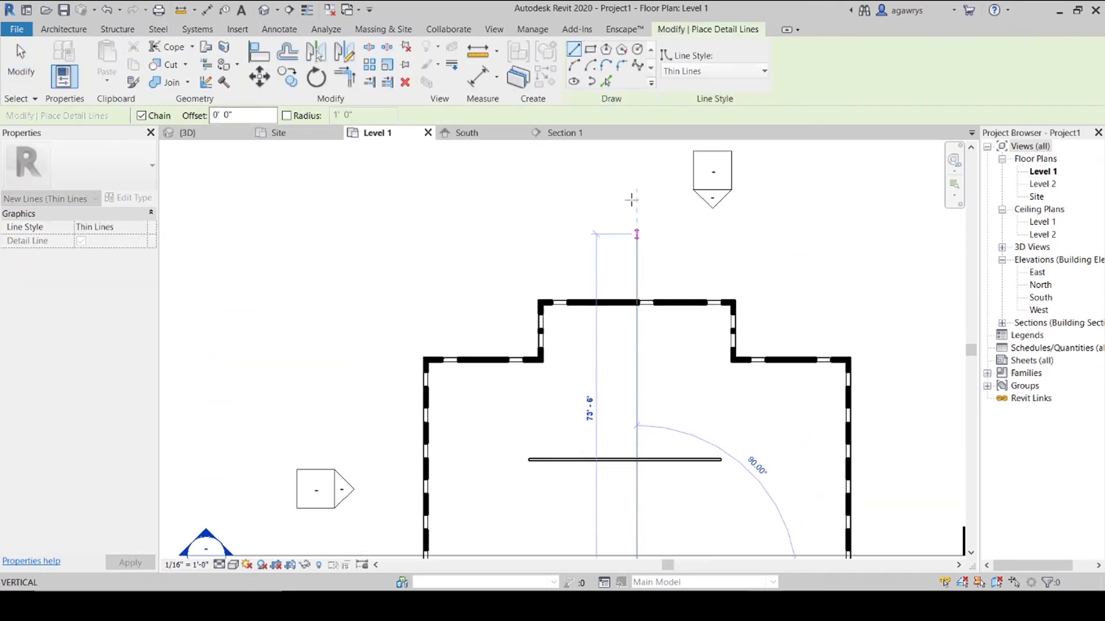
{"action": "scroll", "coordinate": [632, 163], "scroll_direction": "down", "scroll_amount": 3}
{"action": "middle_click_drag", "start_coordinate": [633, 166], "coordinate": [610, 319]}
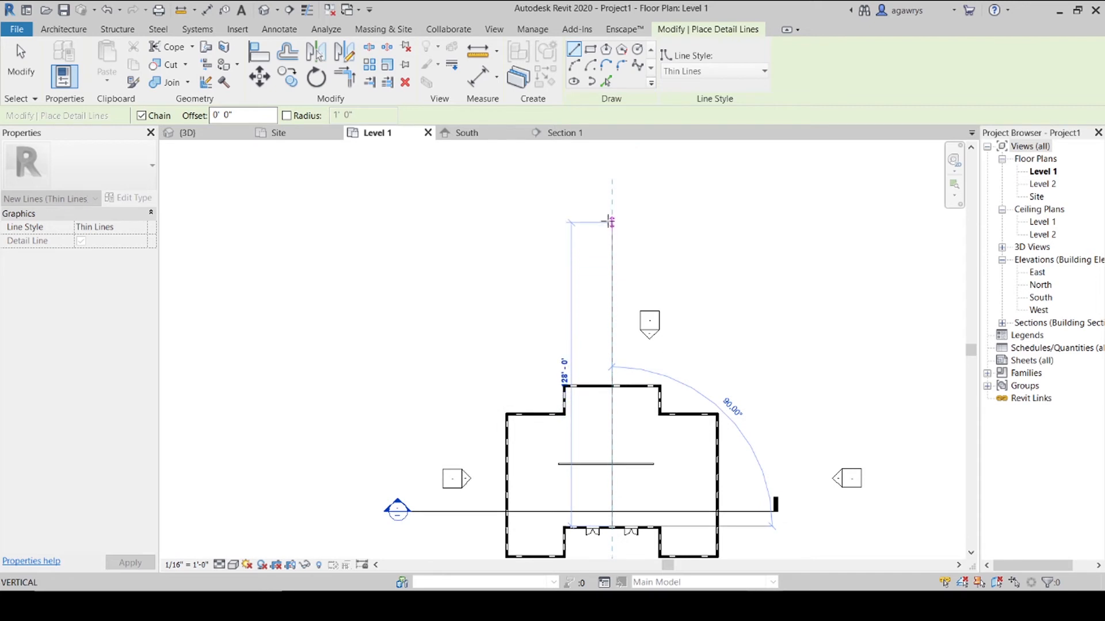
{"action": "left_click", "coordinate": [611, 194]}
{"action": "key", "text": "Escape"}
{"action": "key", "text": "Escape"}
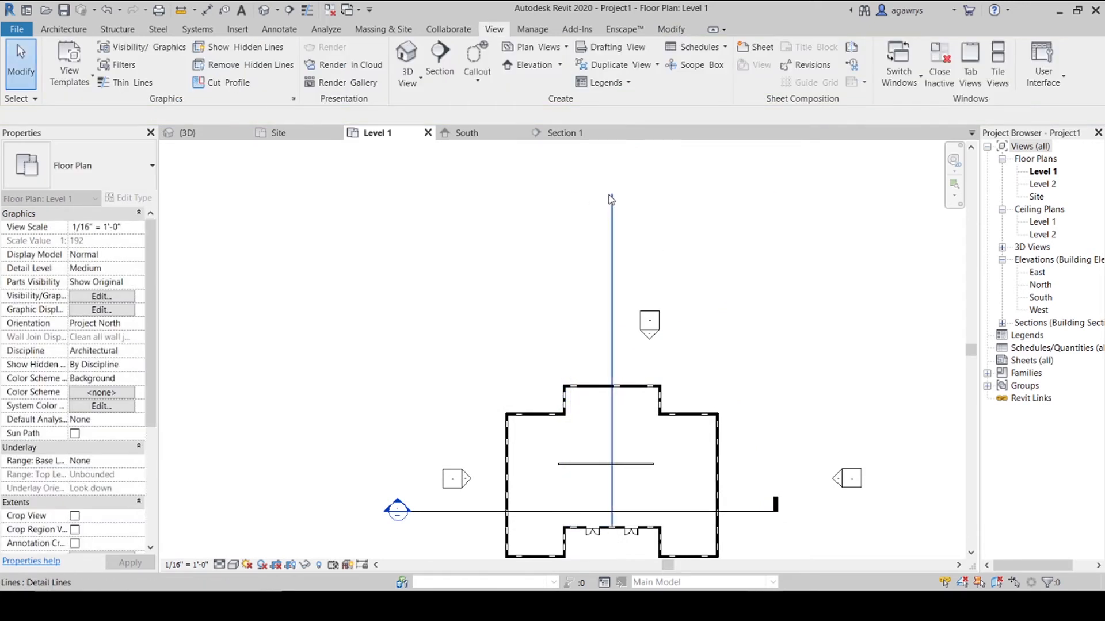
Extend the detail line's front end past the entrance side of the building to a total length of 212' 0".
{"action": "middle_click_drag", "start_coordinate": [605, 497], "coordinate": [555, 315]}
{"action": "left_click", "coordinate": [555, 314]}
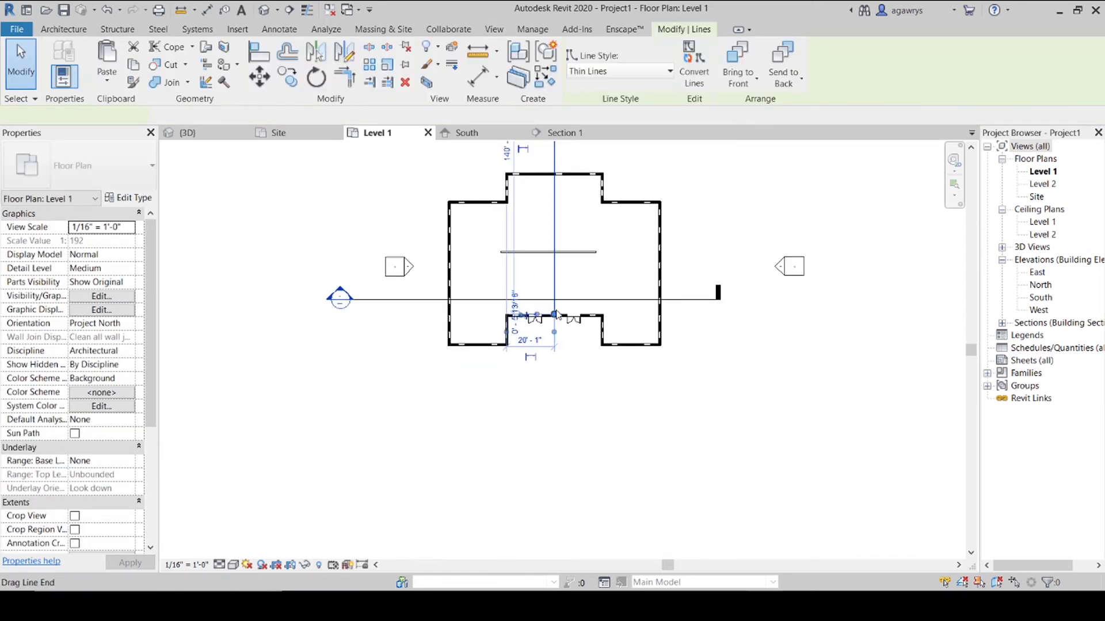
{"action": "left_click_drag", "start_coordinate": [556, 315], "coordinate": [554, 485]}
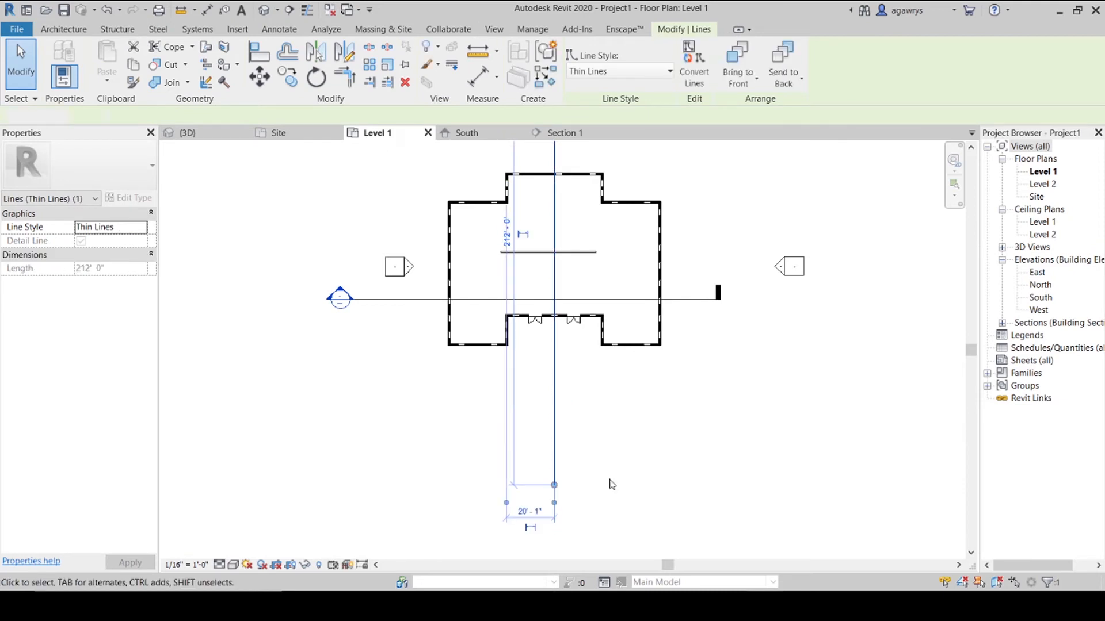
{"action": "left_click", "coordinate": [677, 263]}
Create a perspective camera view with the eye at the detail line's front end and the target near its rear end.
{"action": "left_click", "coordinate": [407, 78]}
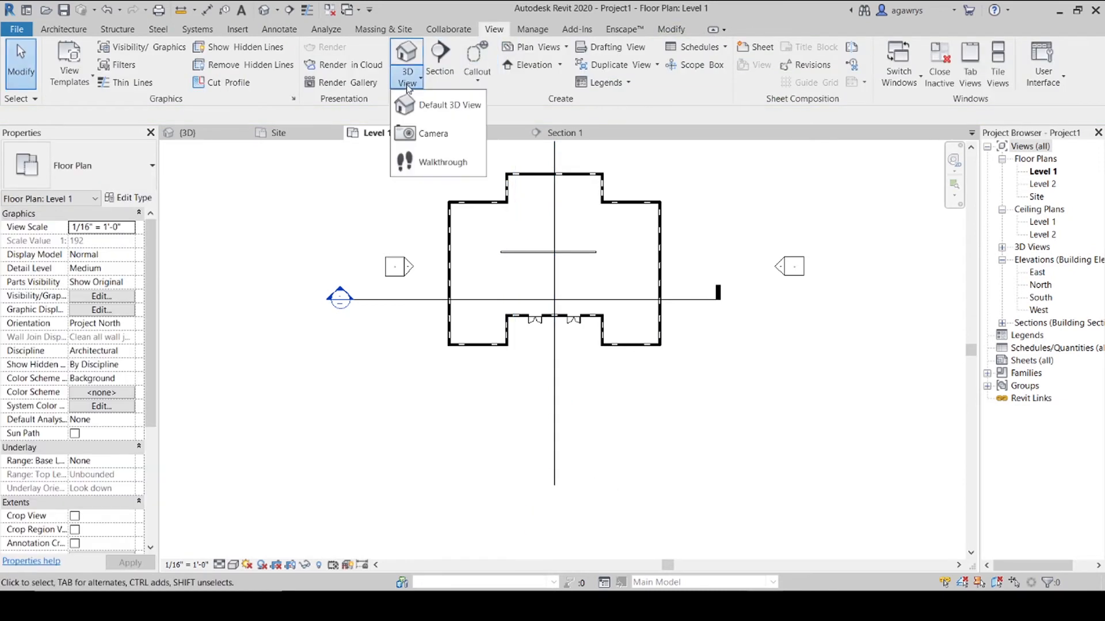
{"action": "left_click", "coordinate": [427, 136]}
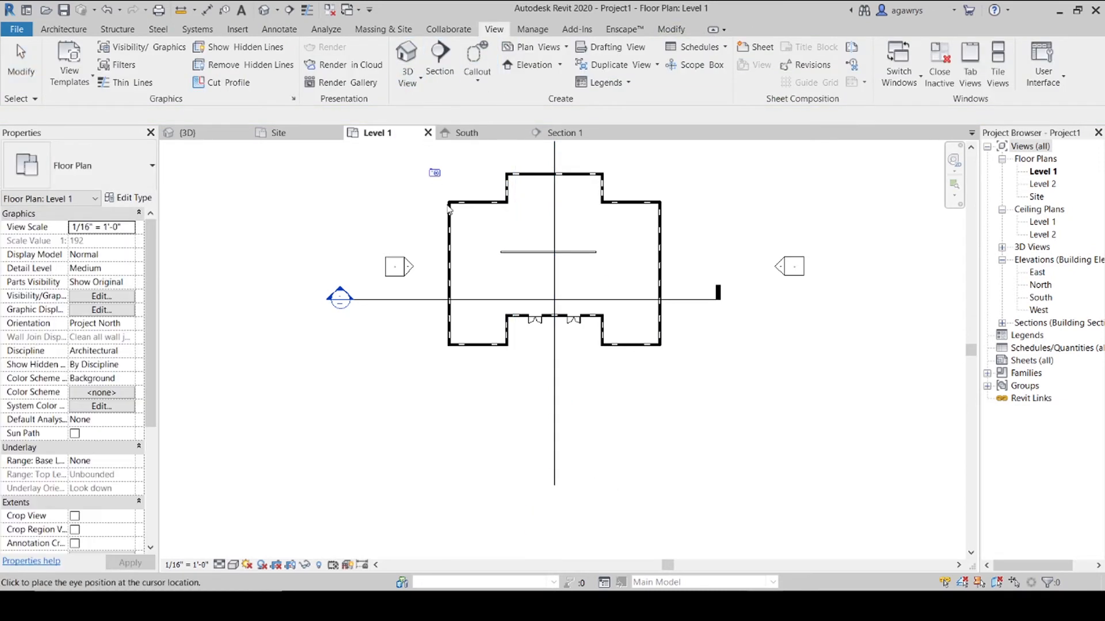
{"action": "left_click", "coordinate": [554, 486]}
{"action": "middle_click_drag", "start_coordinate": [558, 187], "coordinate": [520, 393]}
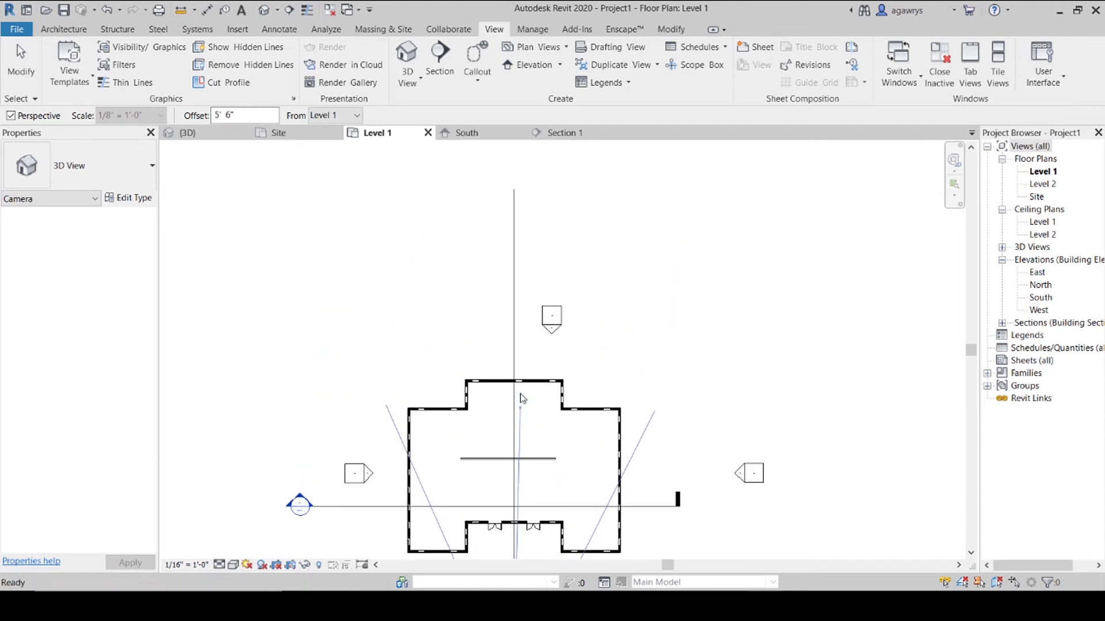
{"action": "left_click", "coordinate": [515, 197]}
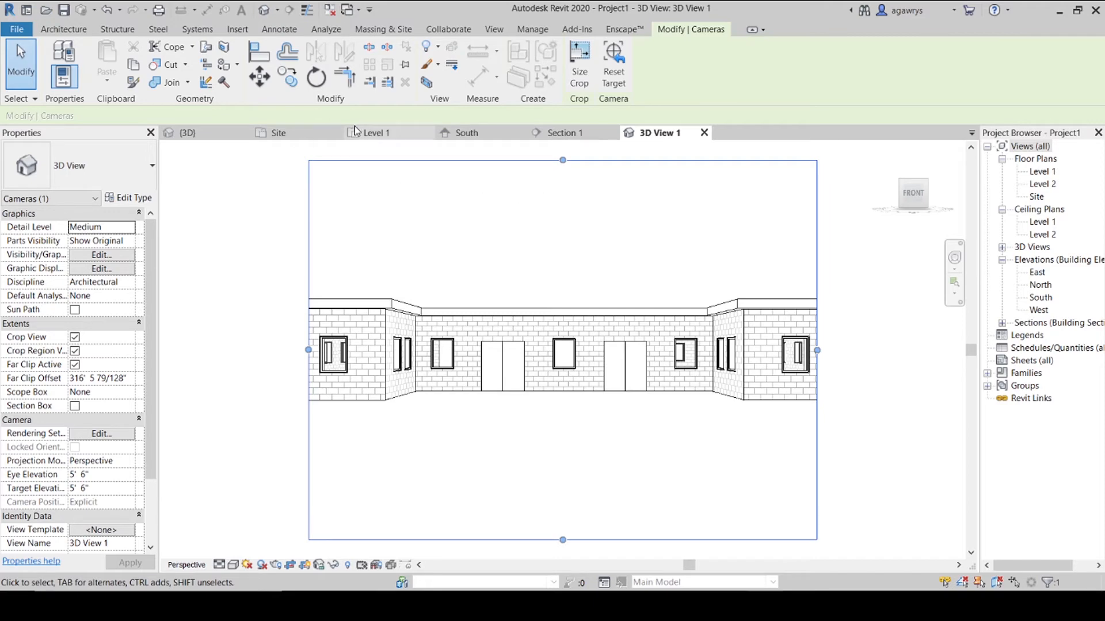
Delete the vertical detail guide line from the Level 1 plan.
{"action": "left_click", "coordinate": [374, 132]}
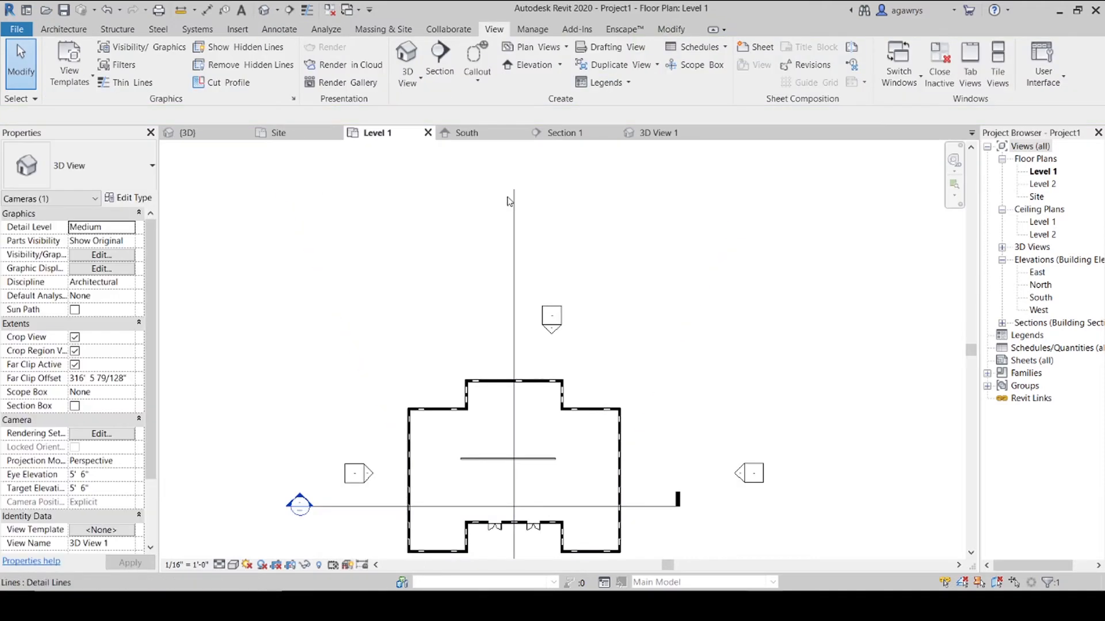
{"action": "key", "text": "Escape"}
{"action": "left_click", "coordinate": [514, 242]}
{"action": "key", "text": "Delete"}
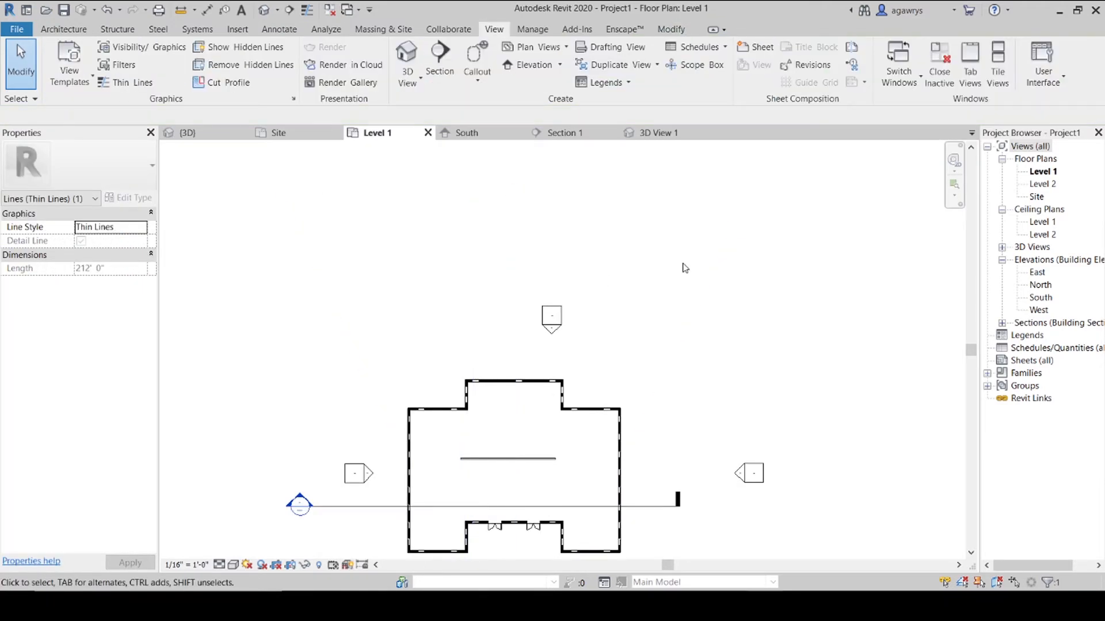
Show the 3D View 1 camera on the Level 1 plan and turn on the view's Section Box.
{"action": "scroll", "coordinate": [633, 201], "scroll_direction": "down", "scroll_amount": 3}
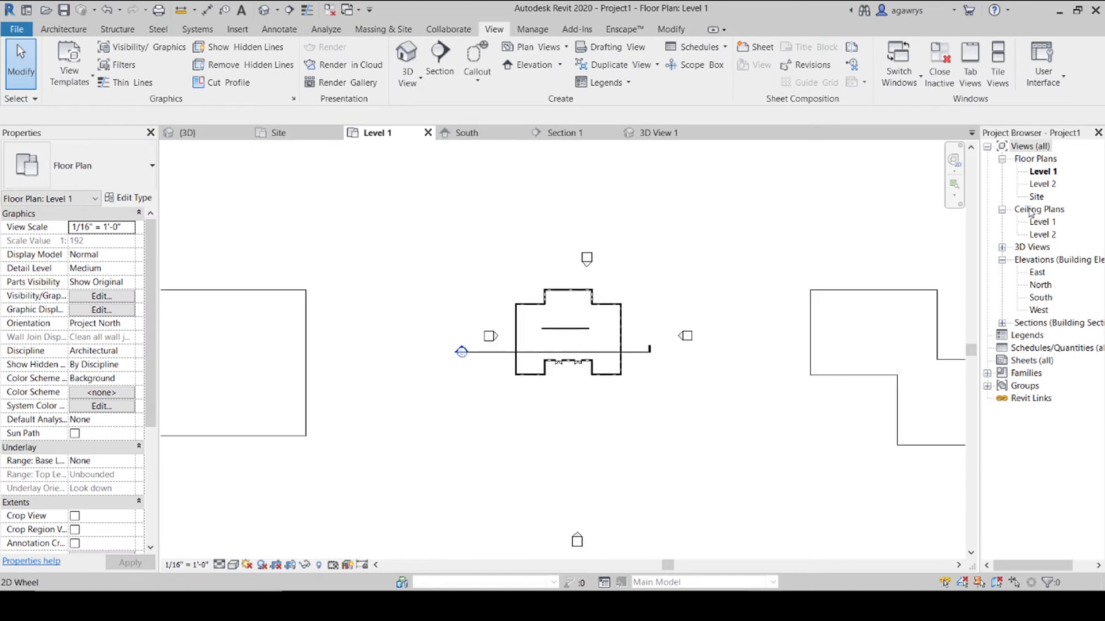
{"action": "left_click", "coordinate": [1002, 248]}
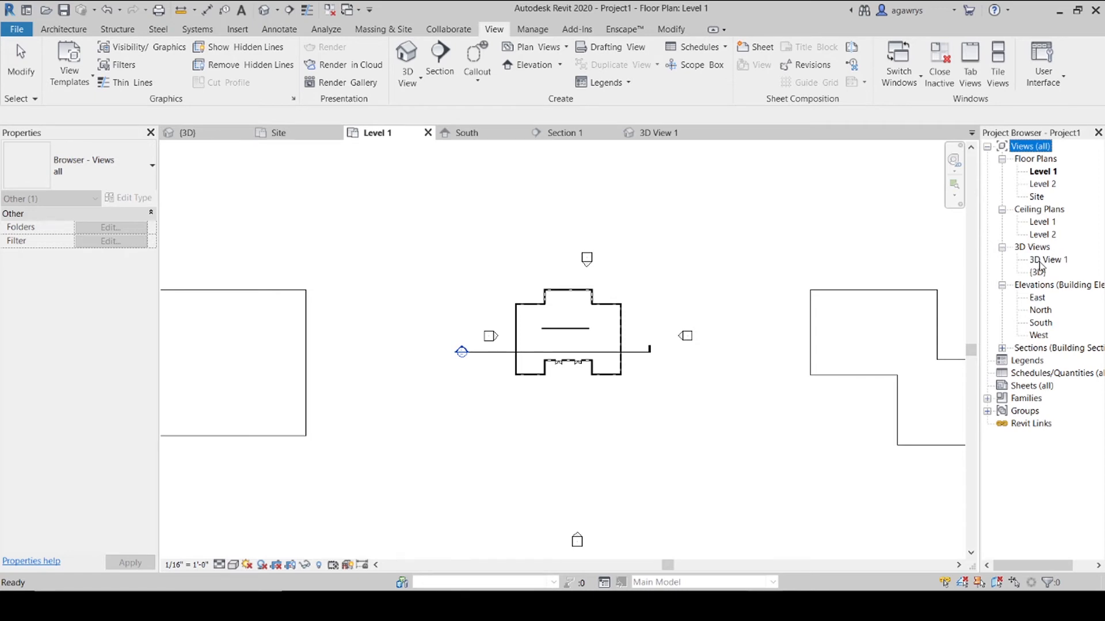
{"action": "left_click", "coordinate": [661, 133]}
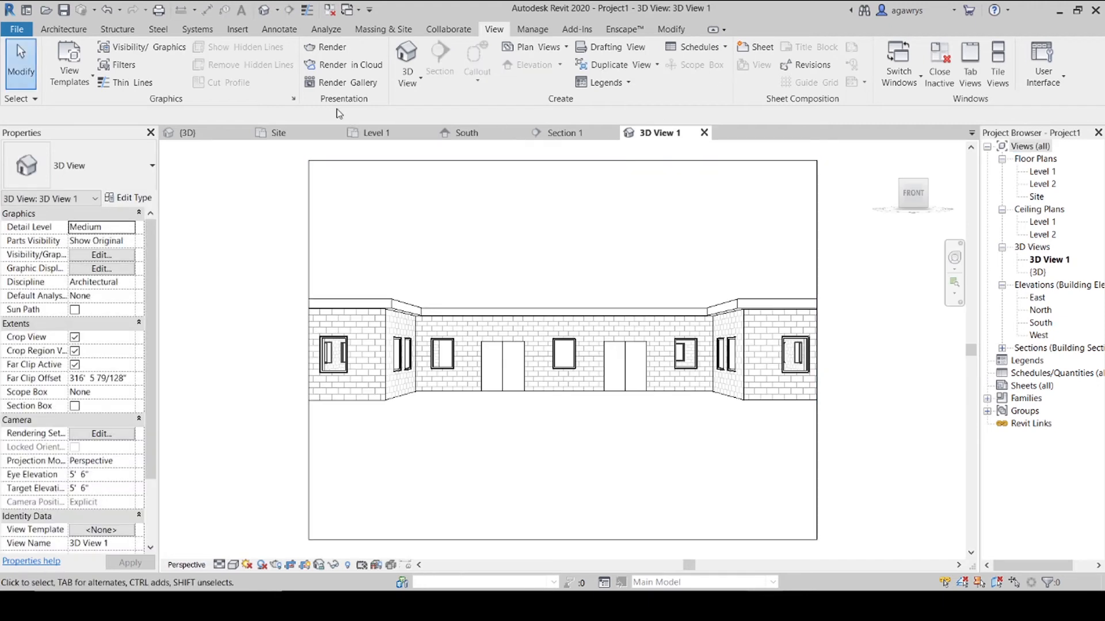
{"action": "left_click", "coordinate": [360, 133]}
{"action": "left_click", "coordinate": [1036, 263]}
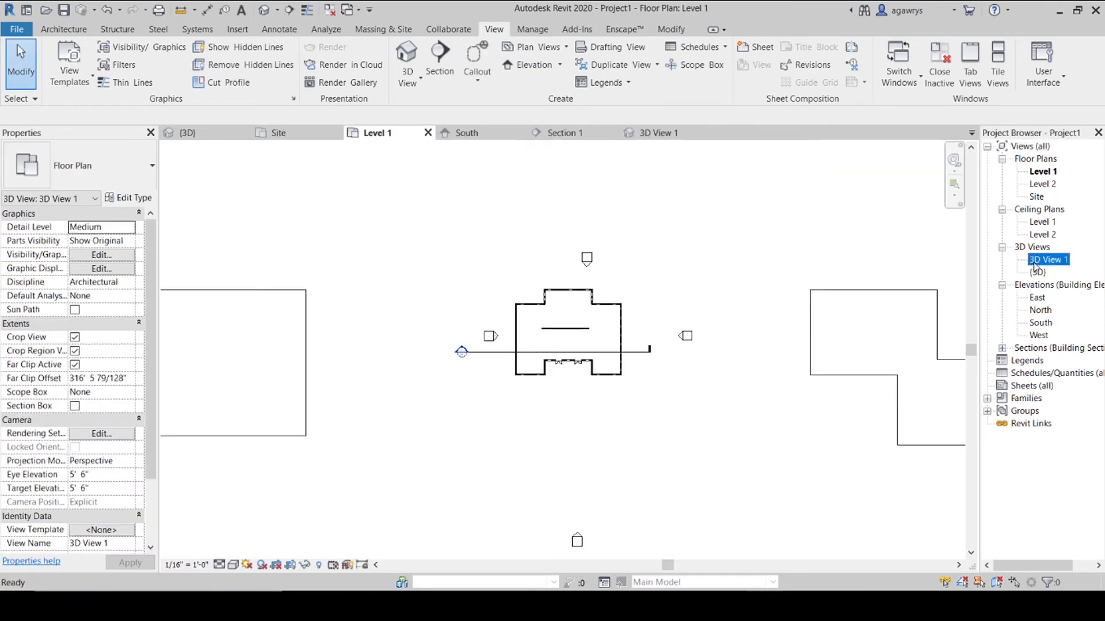
{"action": "right_click", "coordinate": [1036, 267]}
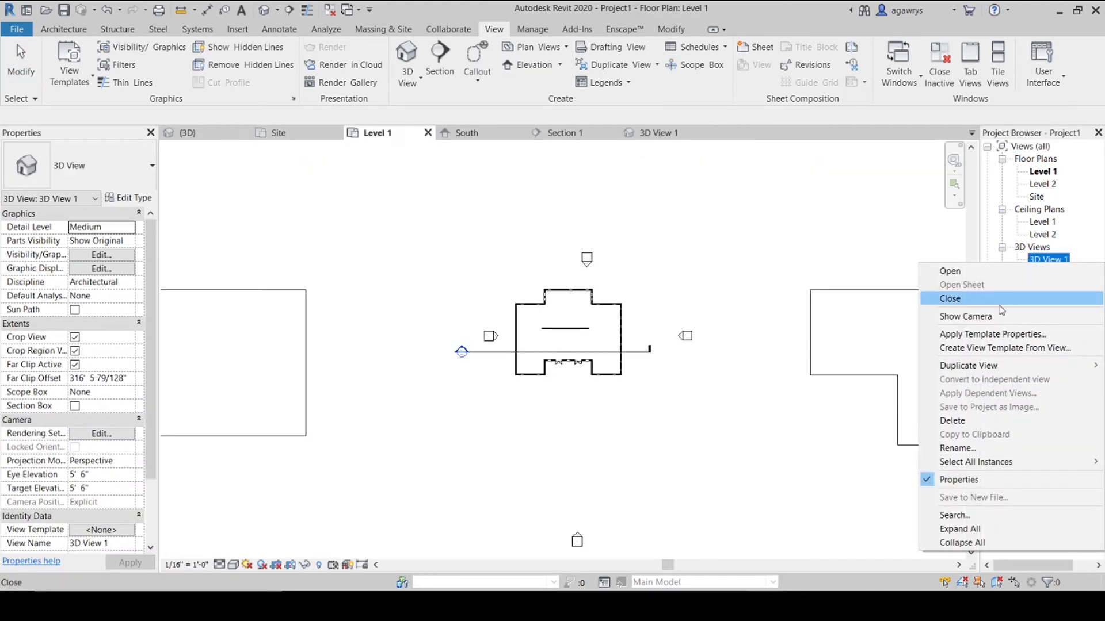
{"action": "left_click", "coordinate": [972, 316]}
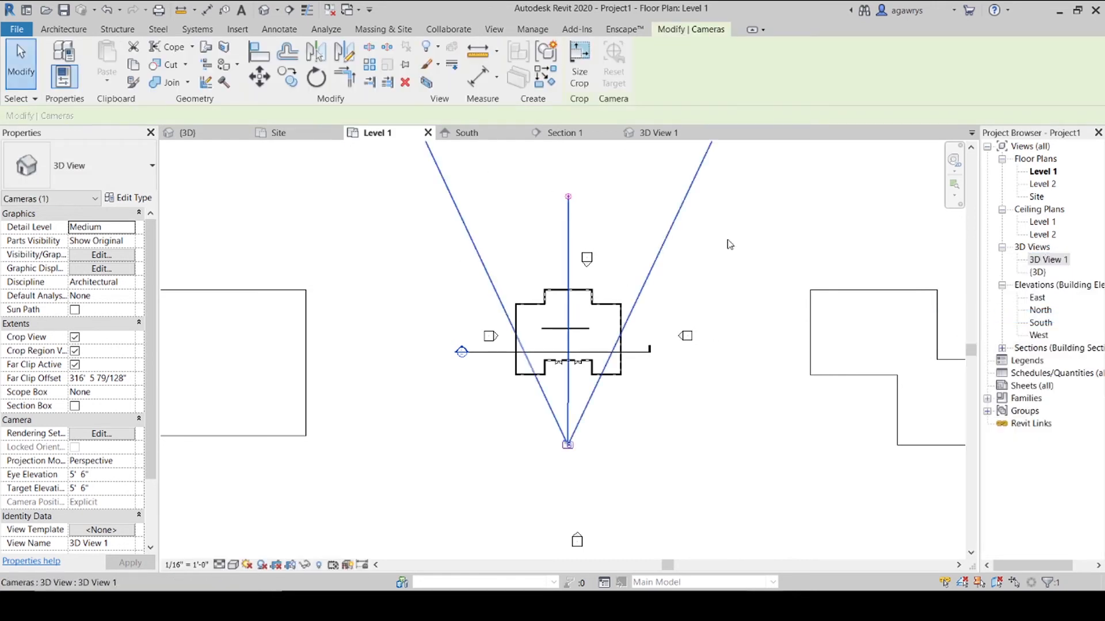
{"action": "scroll", "coordinate": [662, 311], "scroll_direction": "down", "scroll_amount": 3}
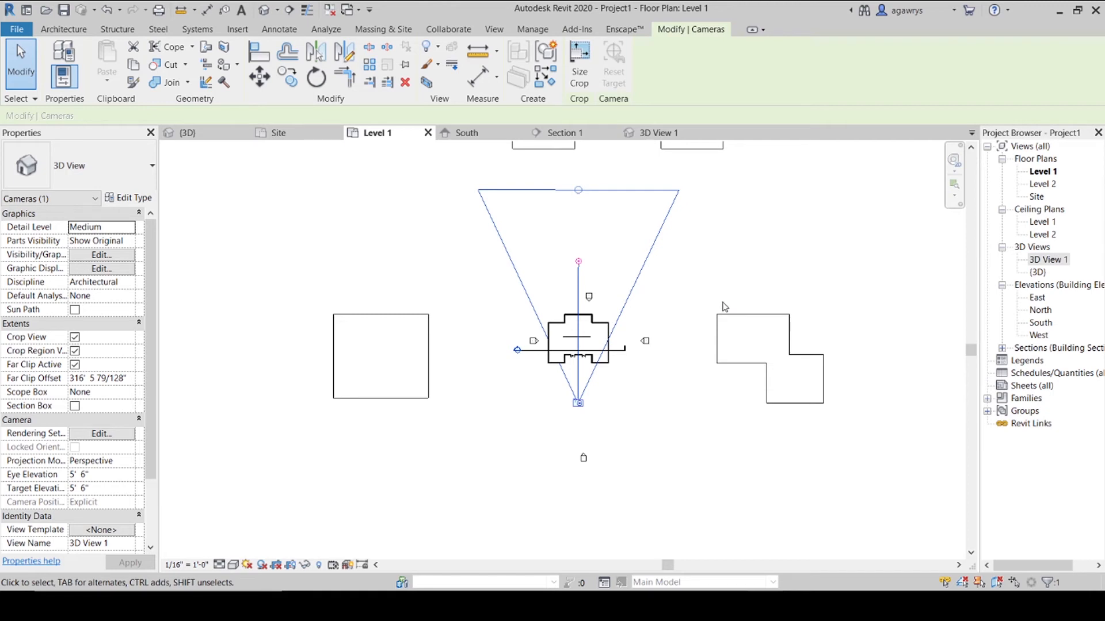
{"action": "left_click", "coordinate": [75, 407]}
{"action": "scroll", "coordinate": [581, 384], "scroll_direction": "down", "scroll_amount": 1}
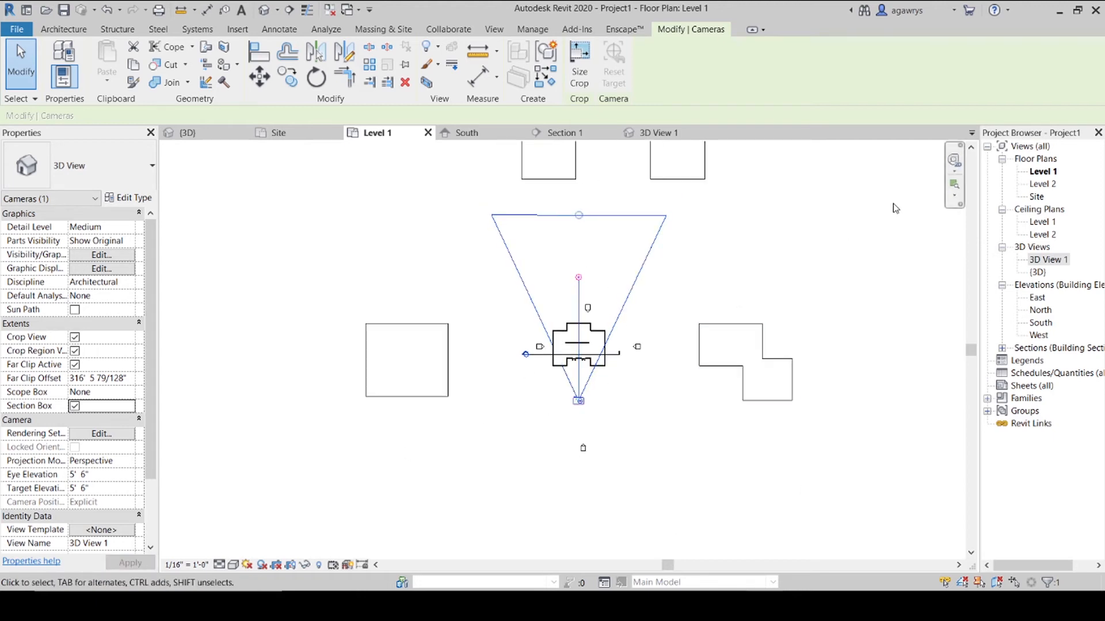
{"action": "key", "text": "Escape"}
Show 3D View 1's section box on Level 1 and pull its front edge back to the building's section line.
{"action": "right_click", "coordinate": [1047, 261]}
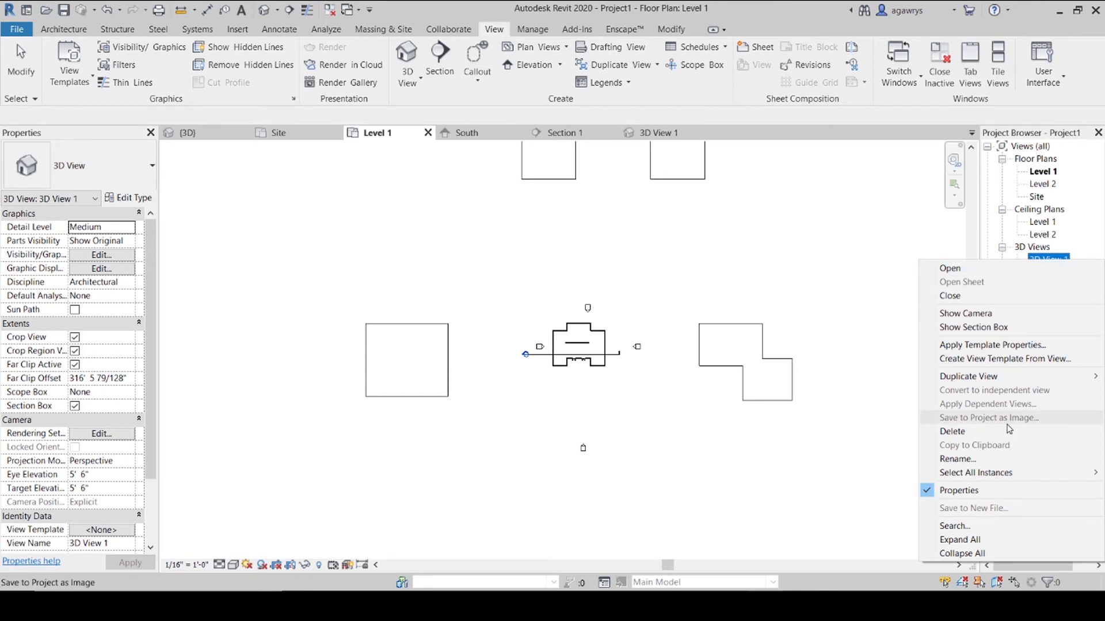
{"action": "left_click", "coordinate": [972, 327]}
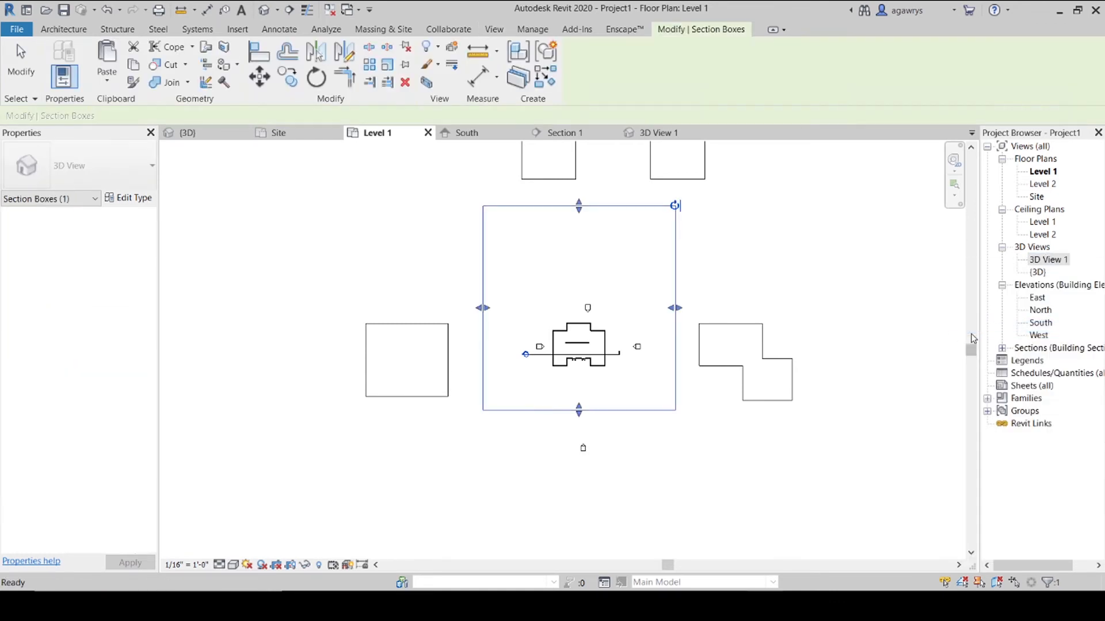
{"action": "scroll", "coordinate": [584, 289], "scroll_direction": "up", "scroll_amount": 2}
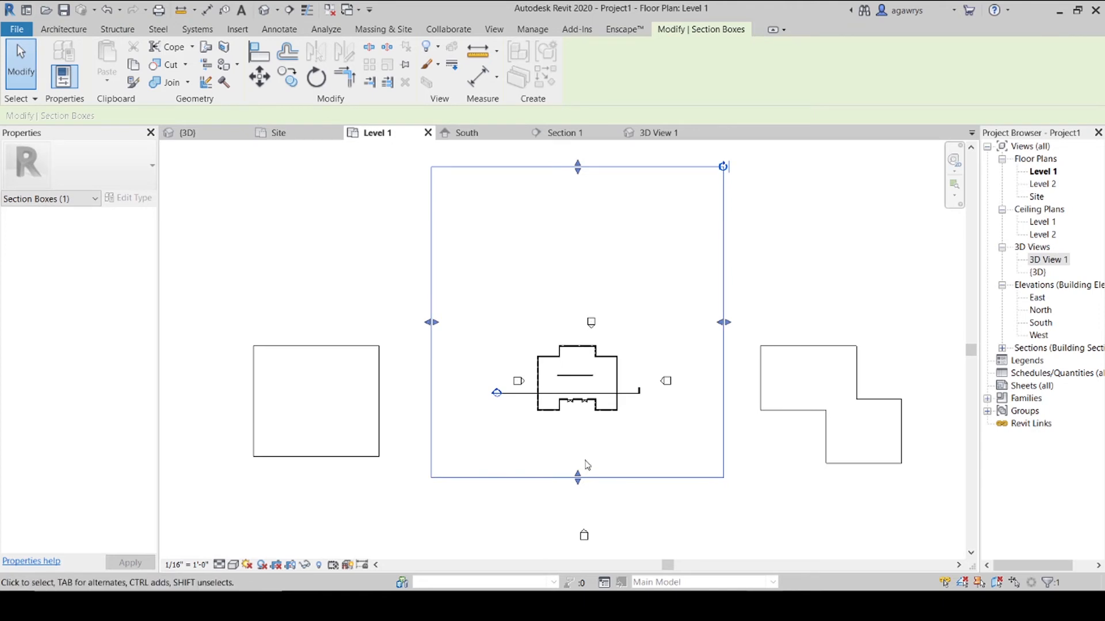
{"action": "left_click_drag", "start_coordinate": [578, 479], "coordinate": [587, 391]}
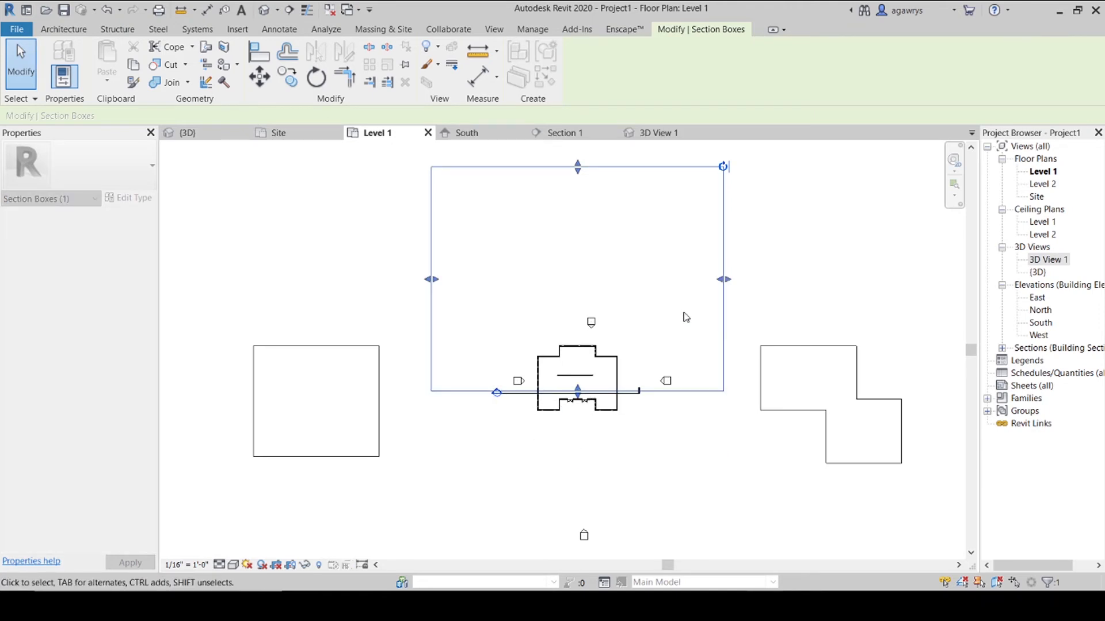
Extend the section box's rear edge past the rear buildings, widen both sides slightly, and check the cut in 3D View 1.
{"action": "scroll", "coordinate": [682, 314], "scroll_direction": "down", "scroll_amount": 2}
{"action": "middle_click_drag", "start_coordinate": [641, 291], "coordinate": [596, 418]}
{"action": "left_click_drag", "start_coordinate": [567, 345], "coordinate": [566, 187]}
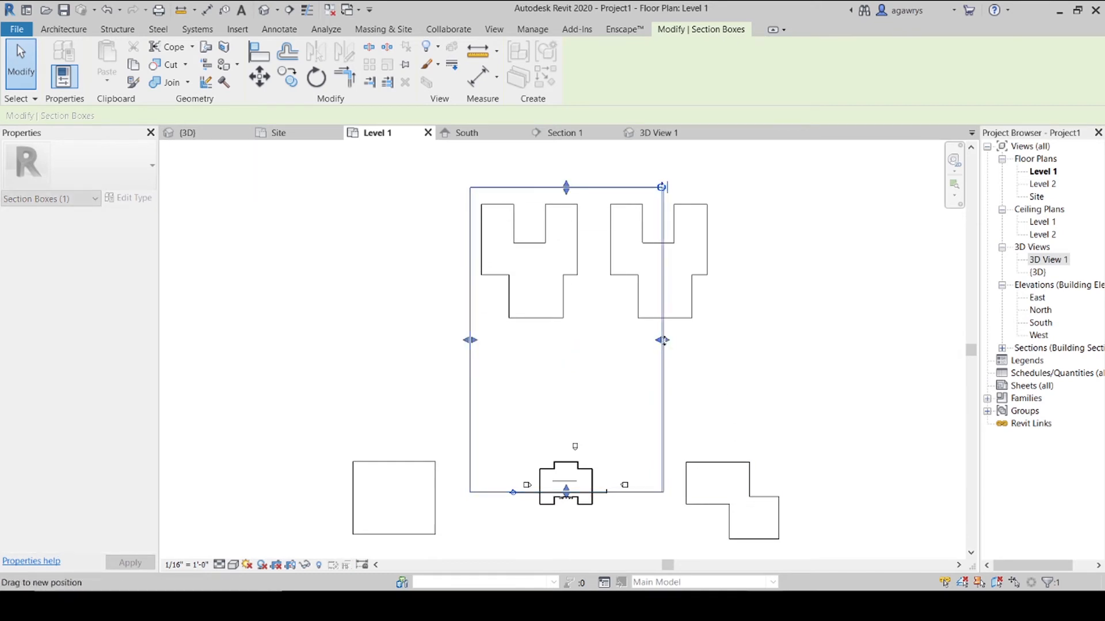
{"action": "left_click_drag", "start_coordinate": [663, 340], "coordinate": [674, 340]}
{"action": "left_click_drag", "start_coordinate": [470, 340], "coordinate": [450, 340]}
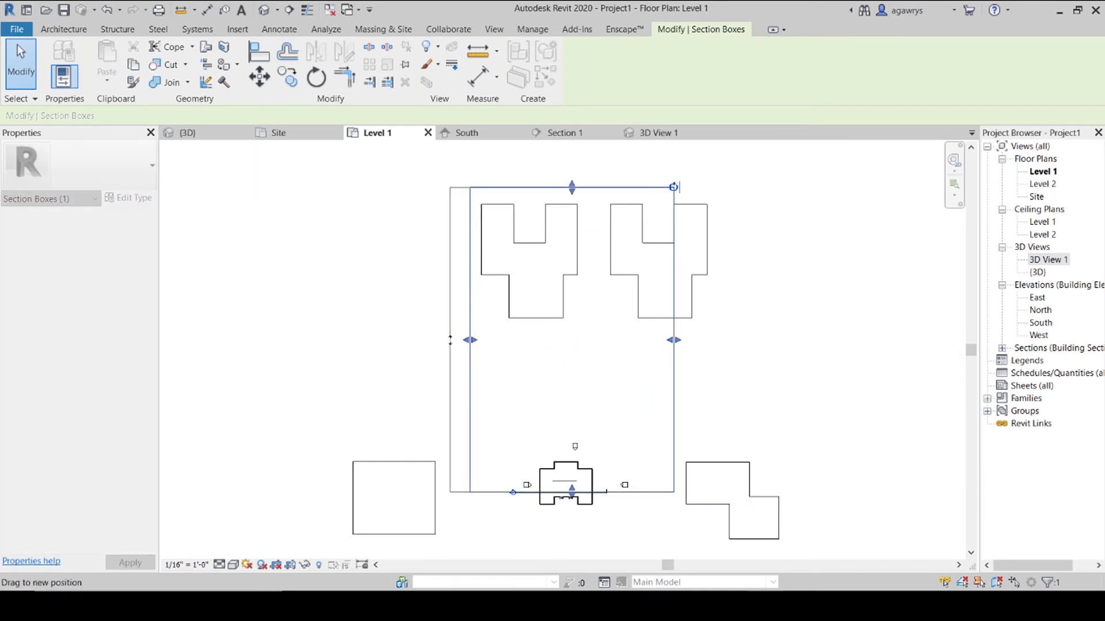
{"action": "left_click", "coordinate": [385, 320]}
{"action": "middle_click_drag", "start_coordinate": [395, 426], "coordinate": [395, 351]}
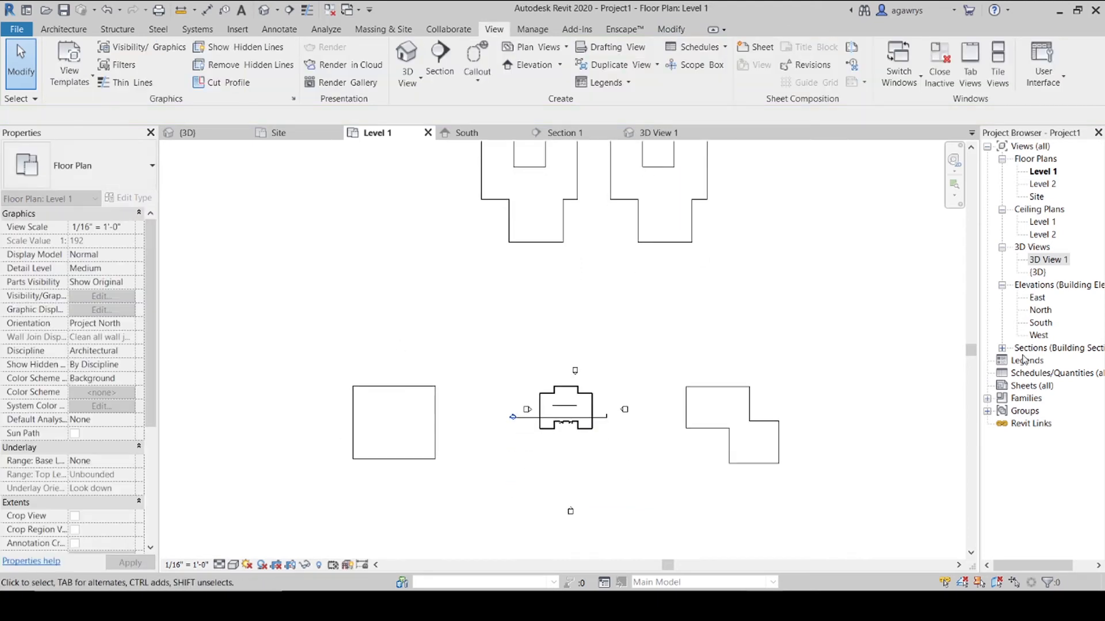
{"action": "right_click", "coordinate": [1058, 262]}
{"action": "left_click", "coordinate": [645, 134]}
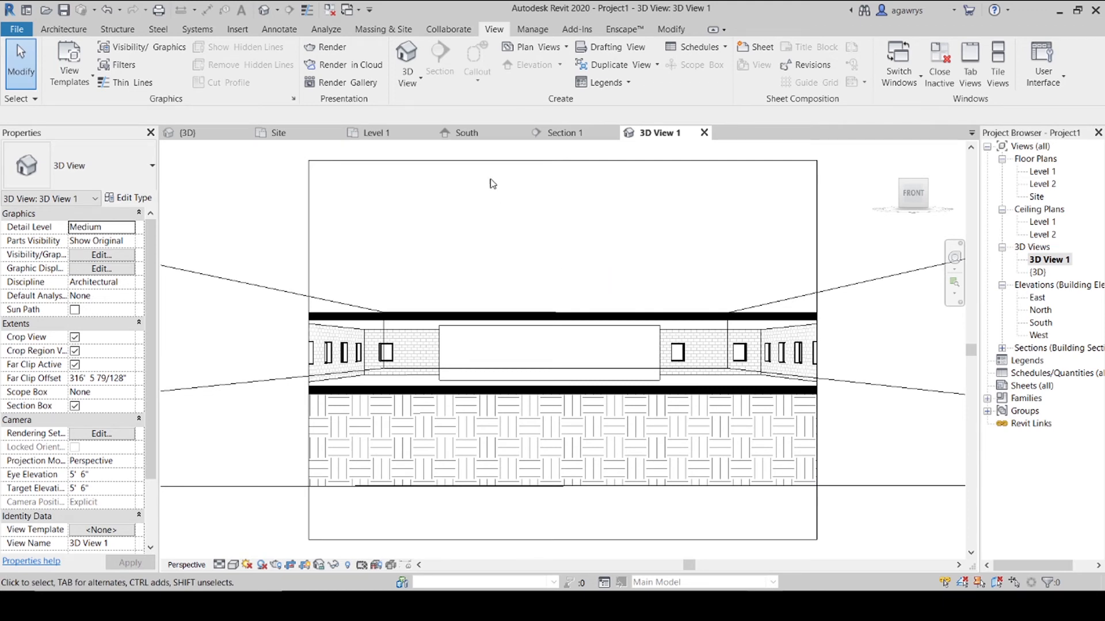
Show the 3D View 1 camera on Level 1 and move it straight back from the entrance until its target lies on the interior wall.
{"action": "left_click", "coordinate": [375, 133]}
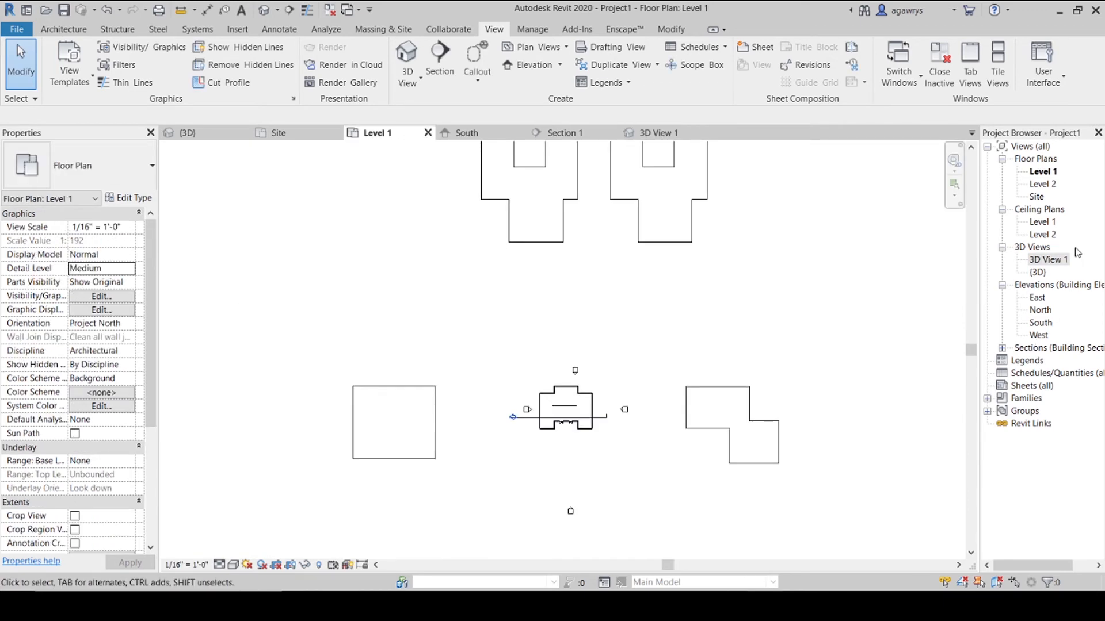
{"action": "right_click", "coordinate": [1055, 264]}
{"action": "left_click", "coordinate": [978, 316]}
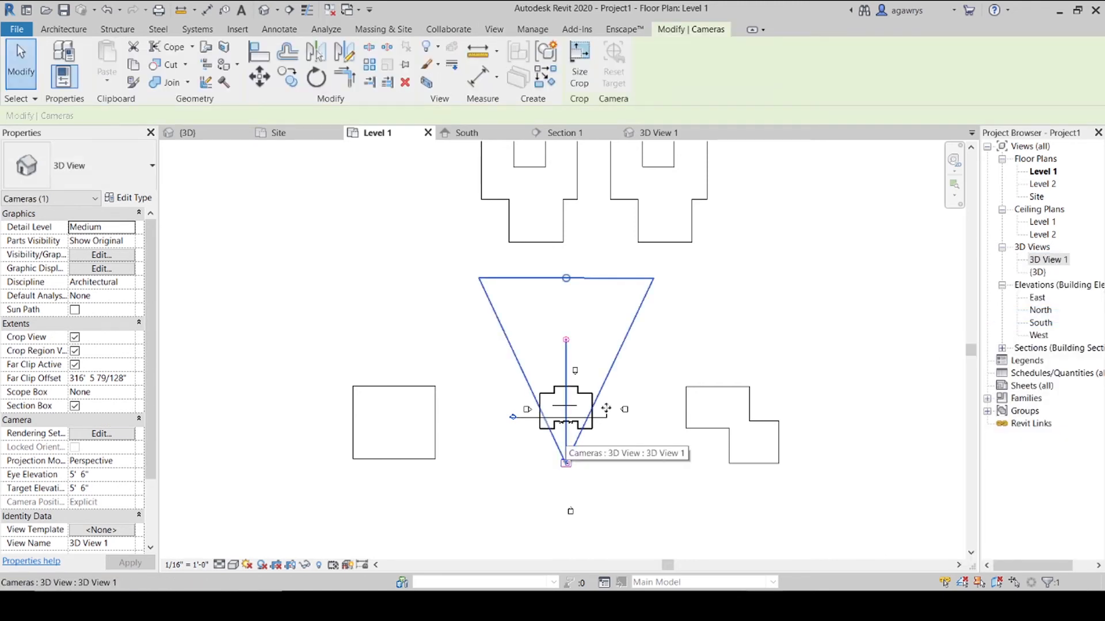
{"action": "key", "text": "Escape"}
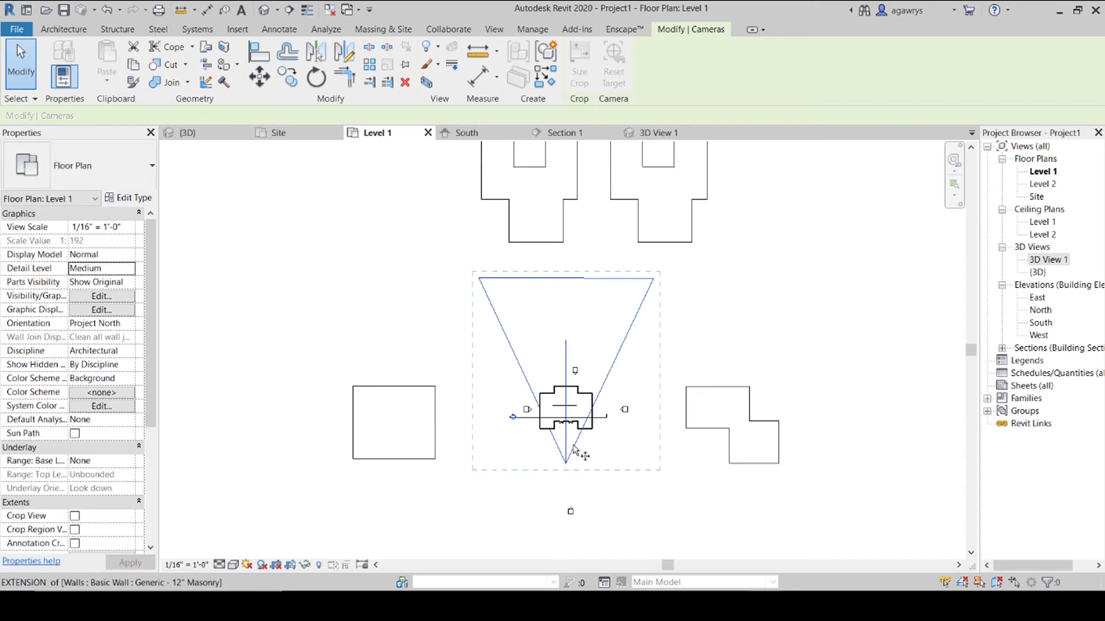
{"action": "key", "text": "m"}
{"action": "key", "text": "v"}
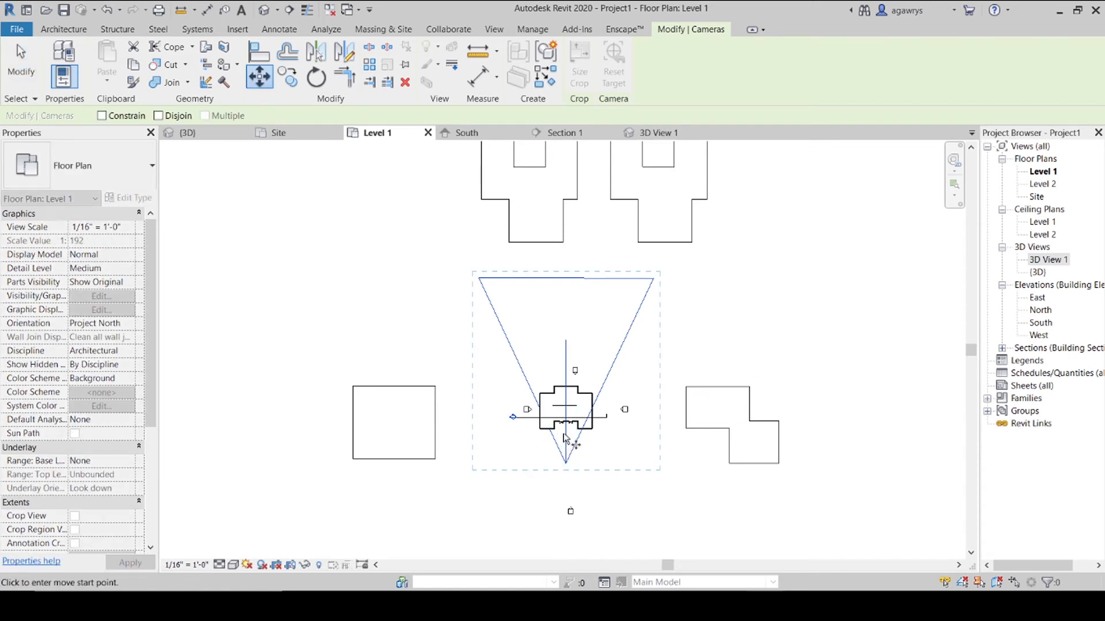
{"action": "left_click", "coordinate": [566, 340]}
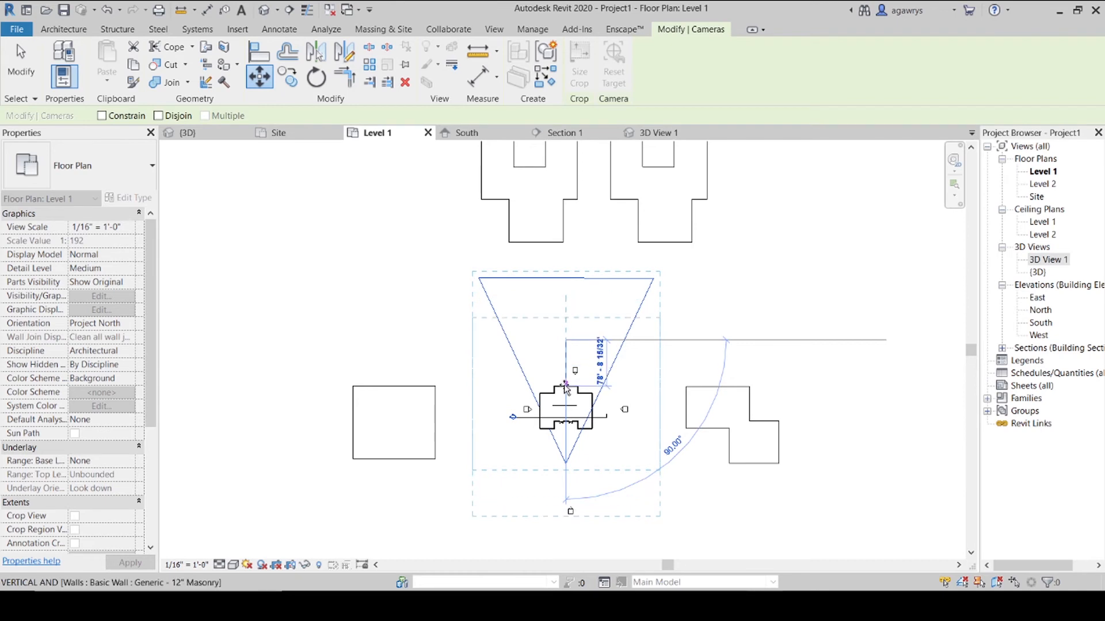
{"action": "left_click", "coordinate": [565, 406]}
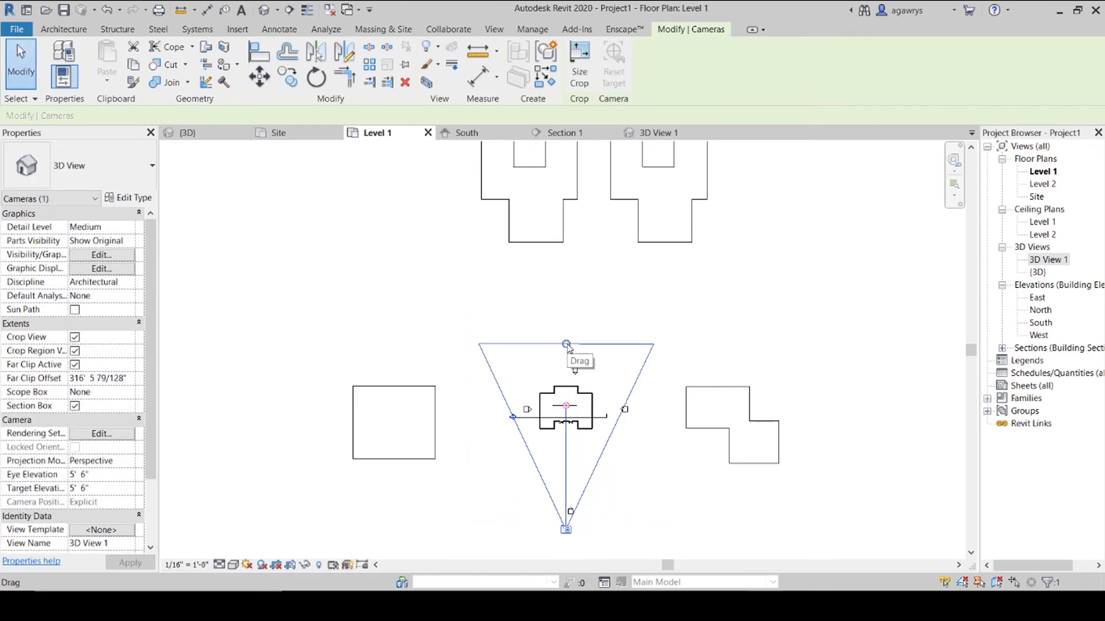
Extend the camera's far clip to an offset of about 608' 6" behind the building and open 3D View 1.
{"action": "left_click_drag", "start_coordinate": [566, 344], "coordinate": [581, 168]}
{"action": "key", "text": "Escape"}
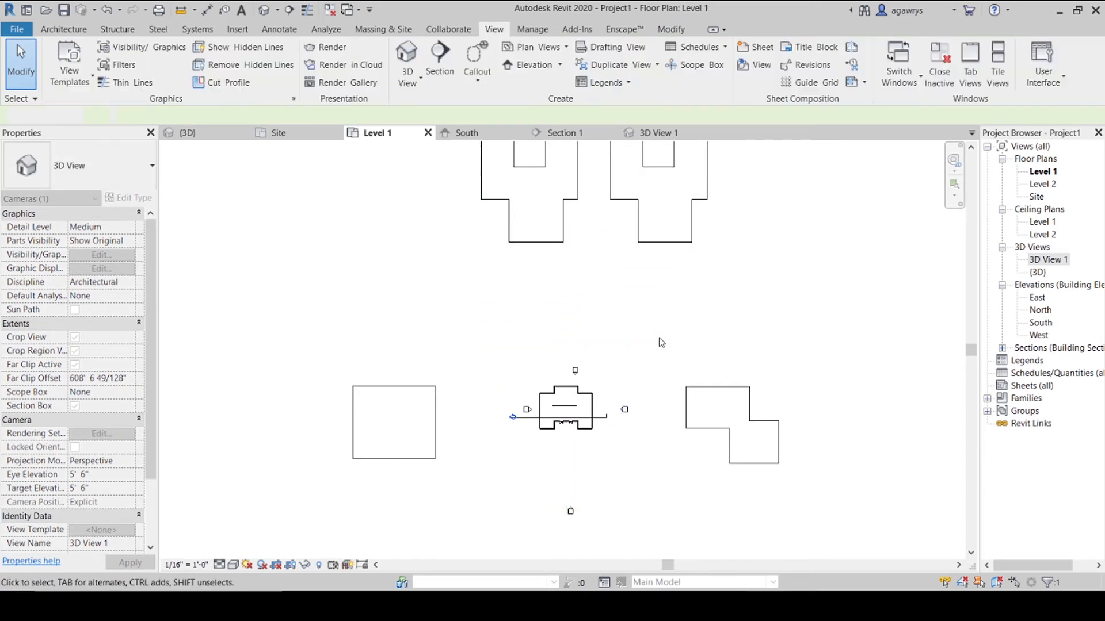
{"action": "left_click", "coordinate": [656, 133]}
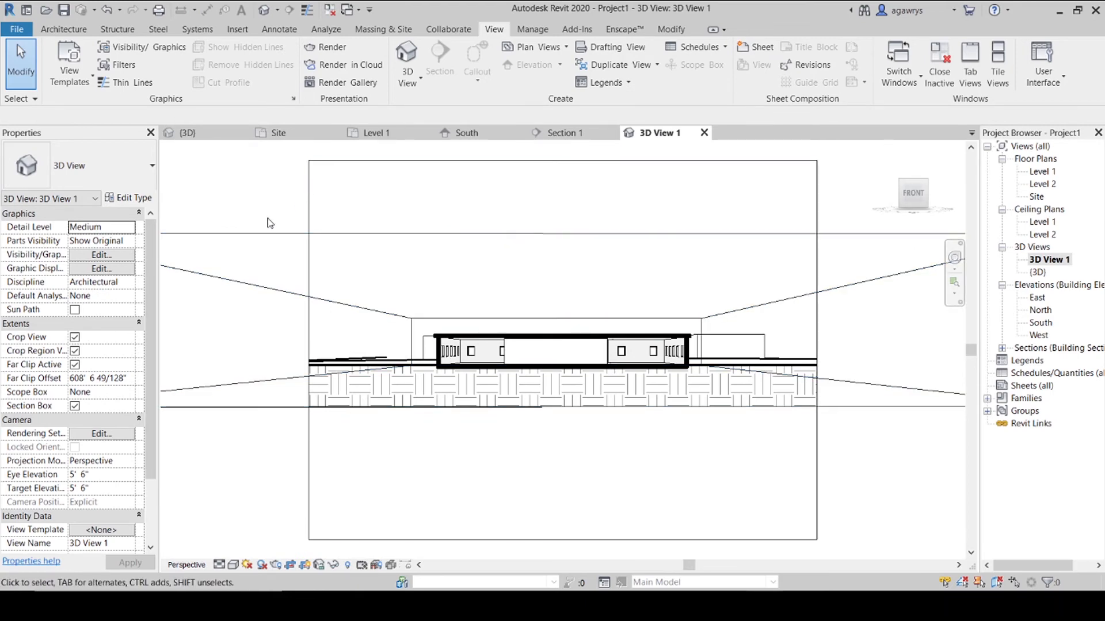
Hide the section box category in 3D View 1.
{"action": "left_click", "coordinate": [259, 234]}
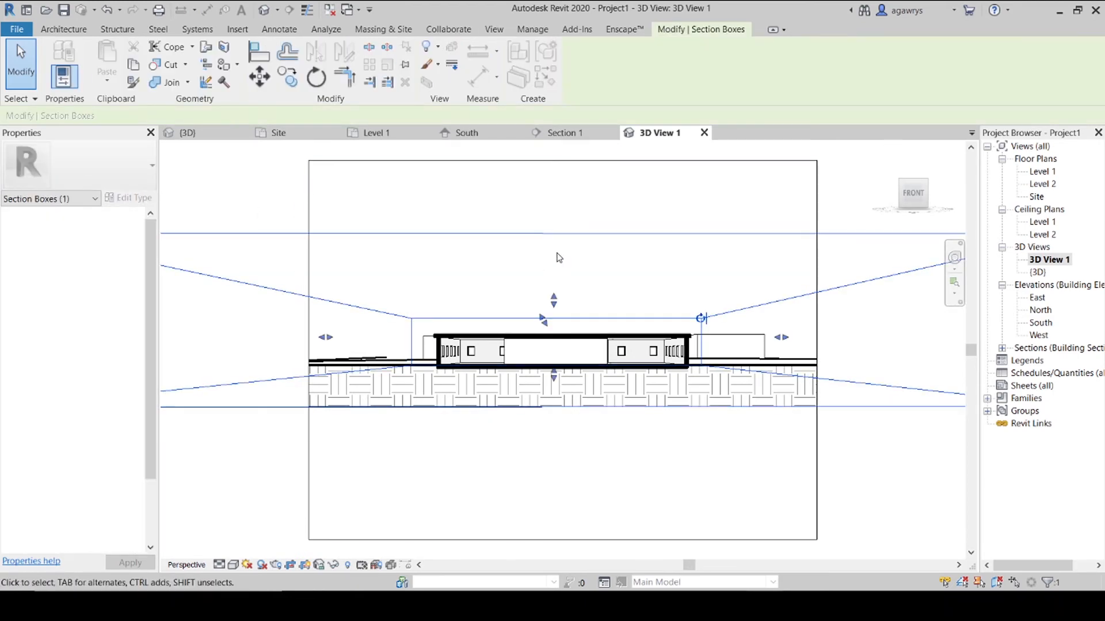
{"action": "left_click", "coordinate": [580, 212]}
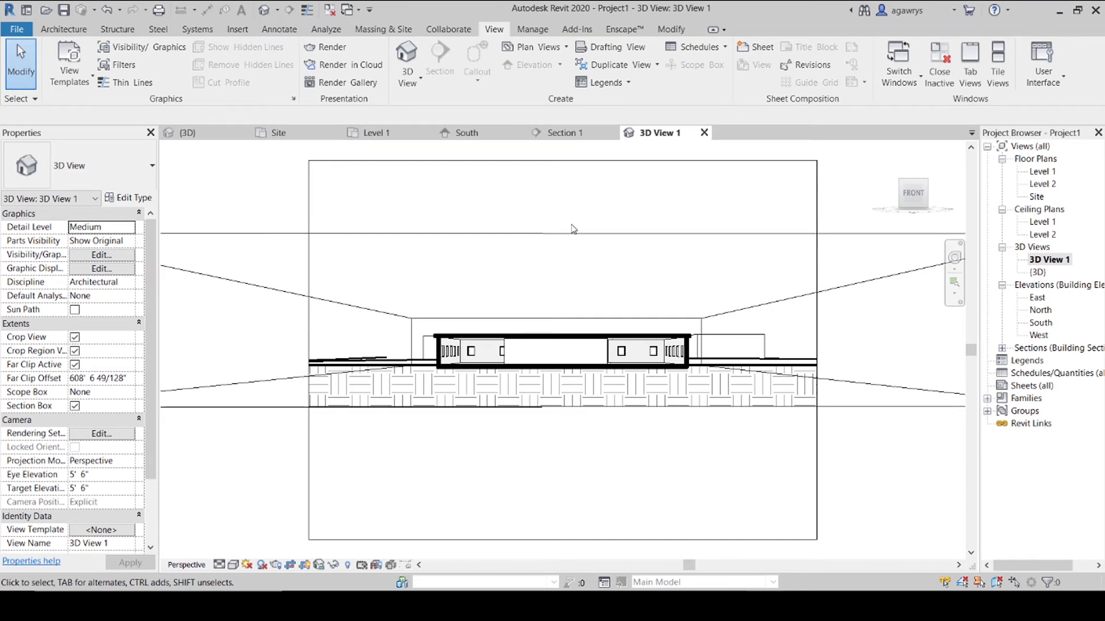
{"action": "left_click", "coordinate": [572, 232]}
{"action": "right_click", "coordinate": [574, 228]}
{"action": "mouse_move", "coordinate": [632, 286]}
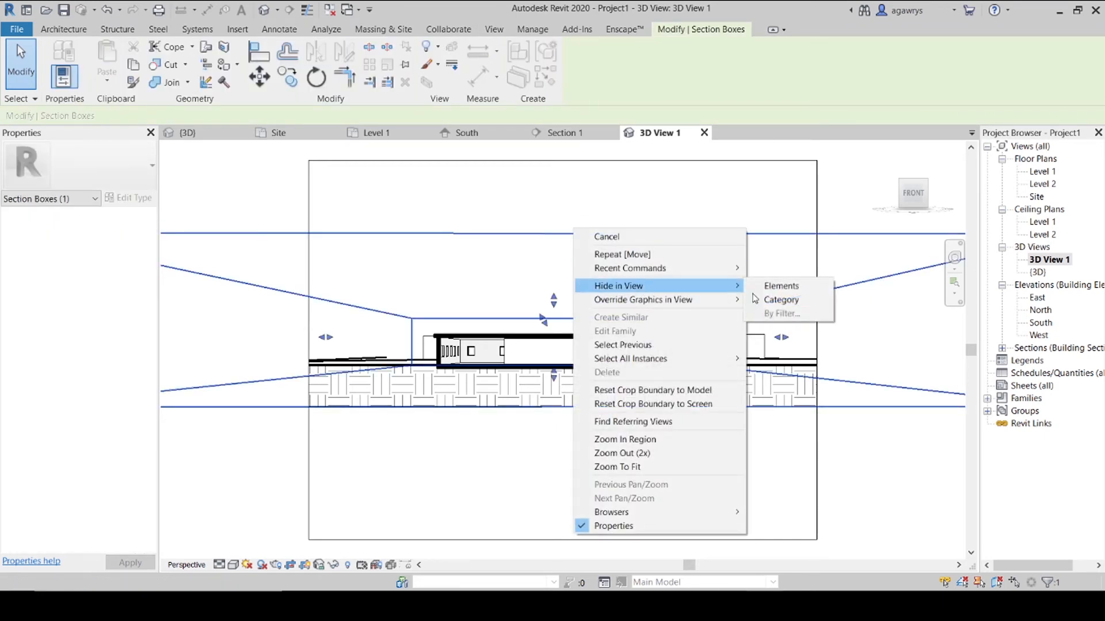
{"action": "left_click", "coordinate": [777, 299]}
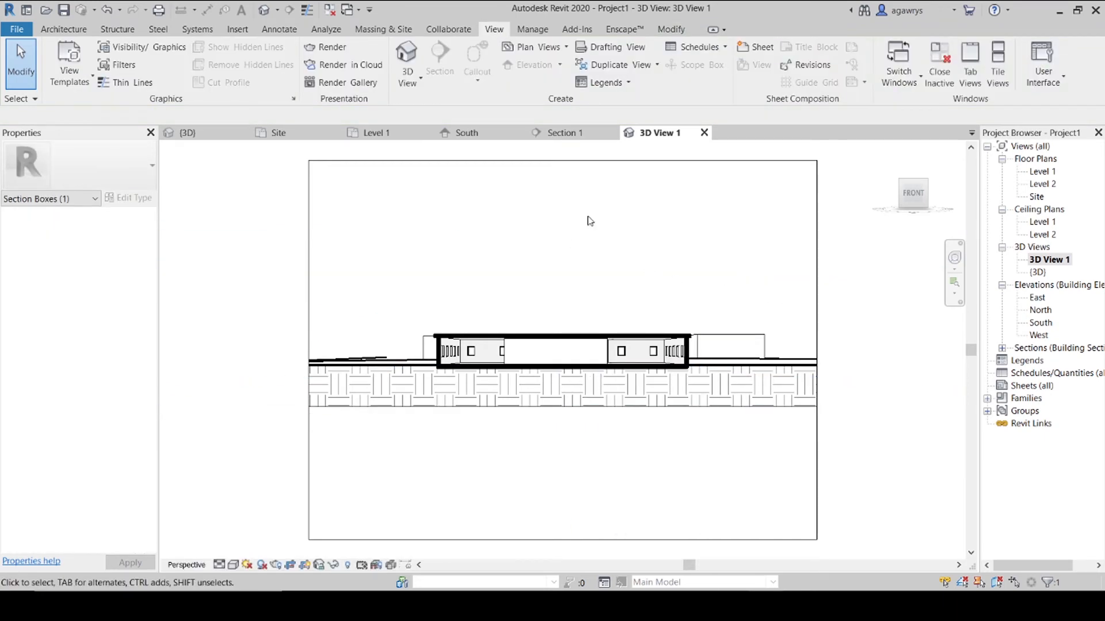
{"action": "left_click", "coordinate": [715, 407]}
{"action": "right_click", "coordinate": [715, 407]}
{"action": "key", "text": "Escape"}
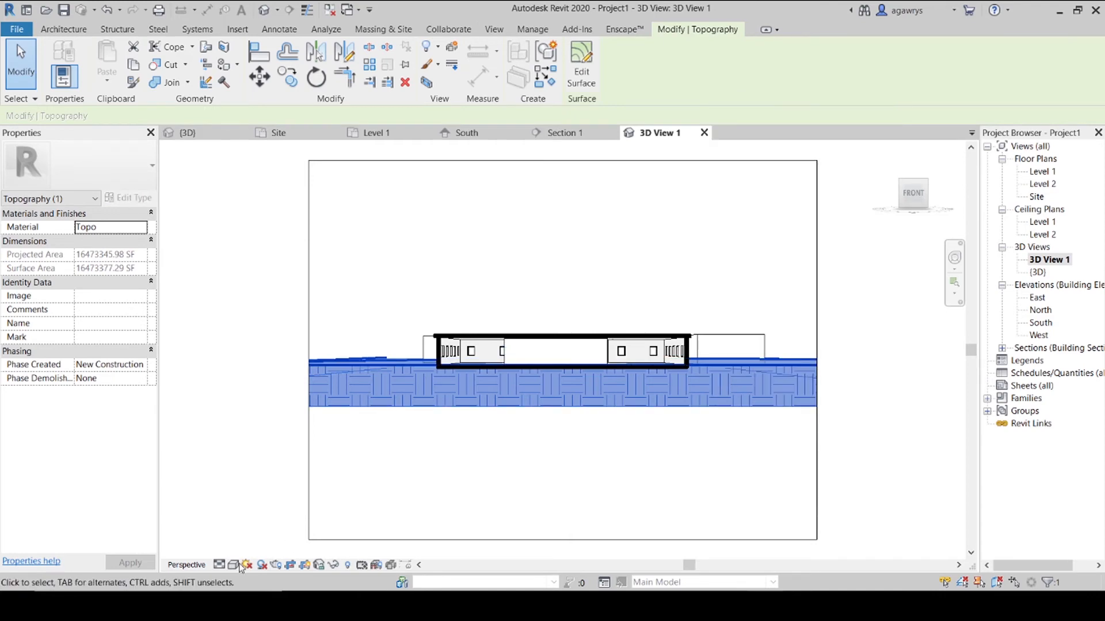
Override the topography's cut pattern in 3D View 1 with a black solid fill foreground.
{"action": "left_click", "coordinate": [352, 529]}
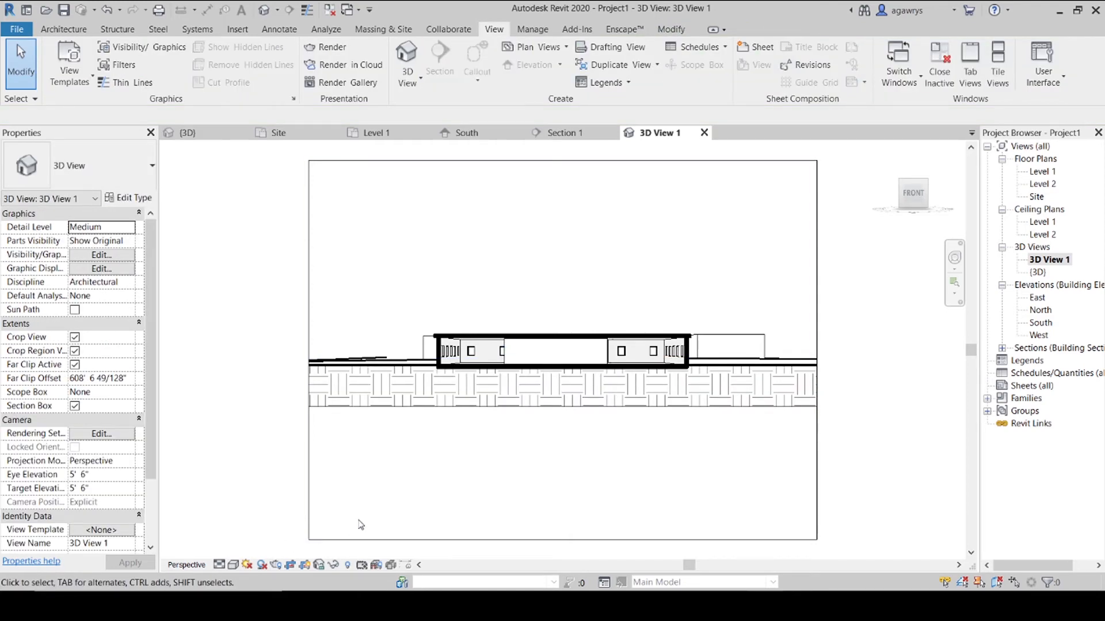
{"action": "left_click", "coordinate": [402, 412]}
{"action": "right_click", "coordinate": [401, 410]}
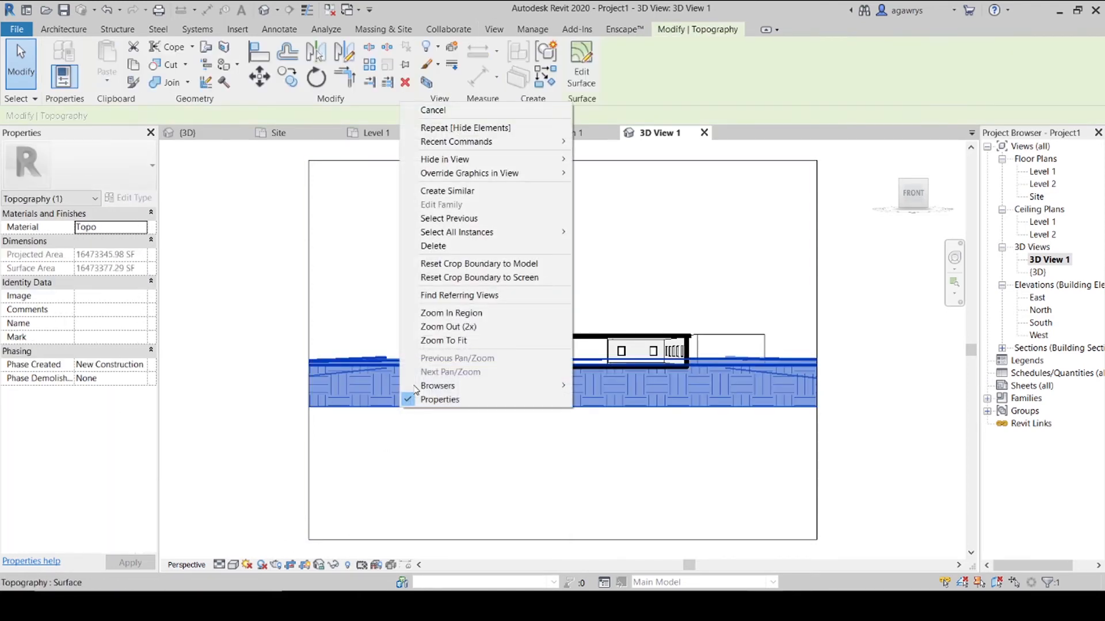
{"action": "mouse_move", "coordinate": [541, 175]}
{"action": "left_click", "coordinate": [586, 174]}
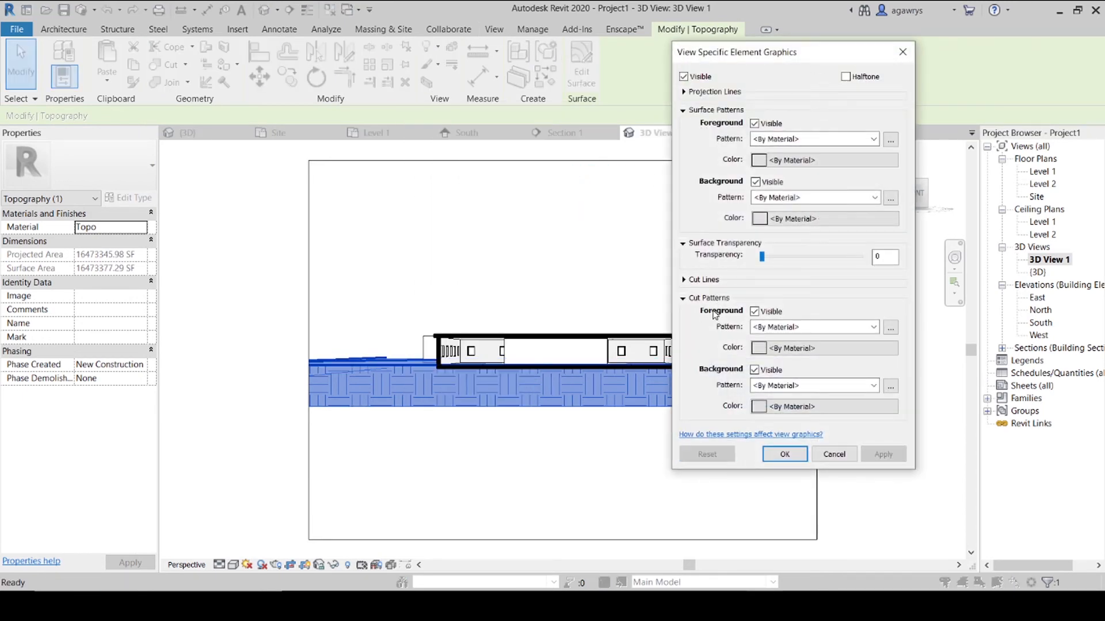
{"action": "left_click", "coordinate": [772, 328]}
{"action": "left_click", "coordinate": [771, 18]}
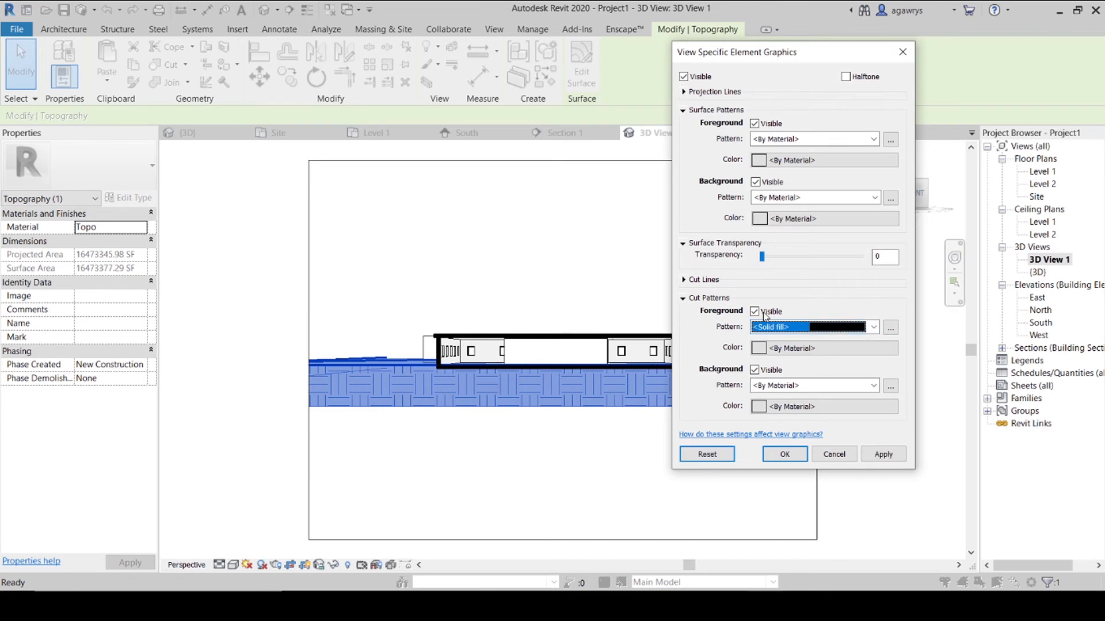
{"action": "left_click", "coordinate": [823, 348]}
{"action": "left_click", "coordinate": [653, 237]}
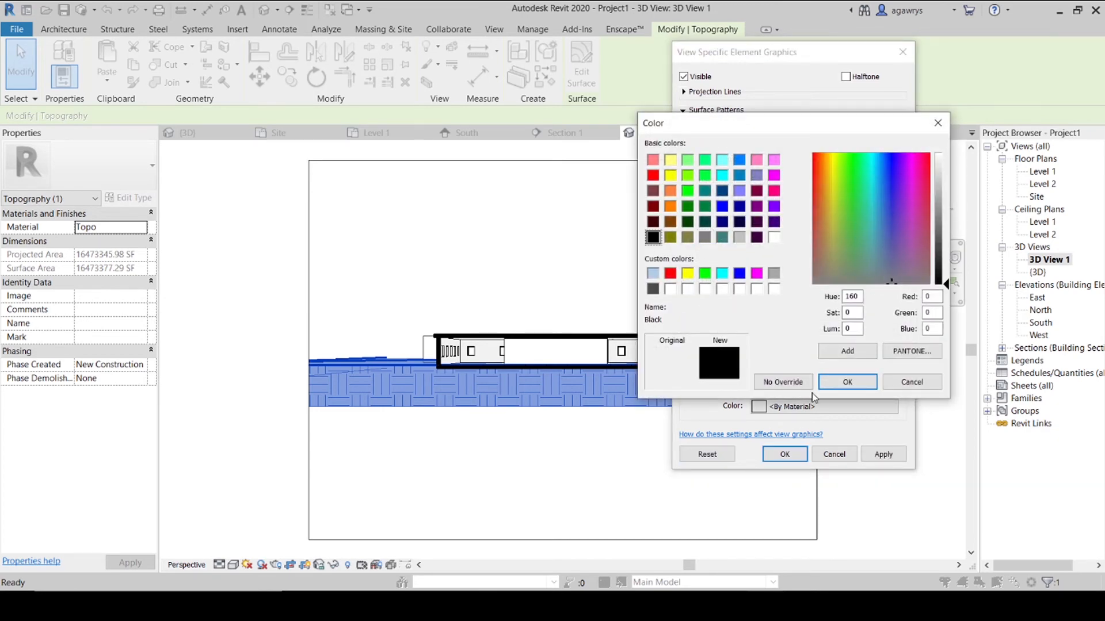
{"action": "left_click", "coordinate": [832, 383]}
{"action": "left_click", "coordinate": [784, 454]}
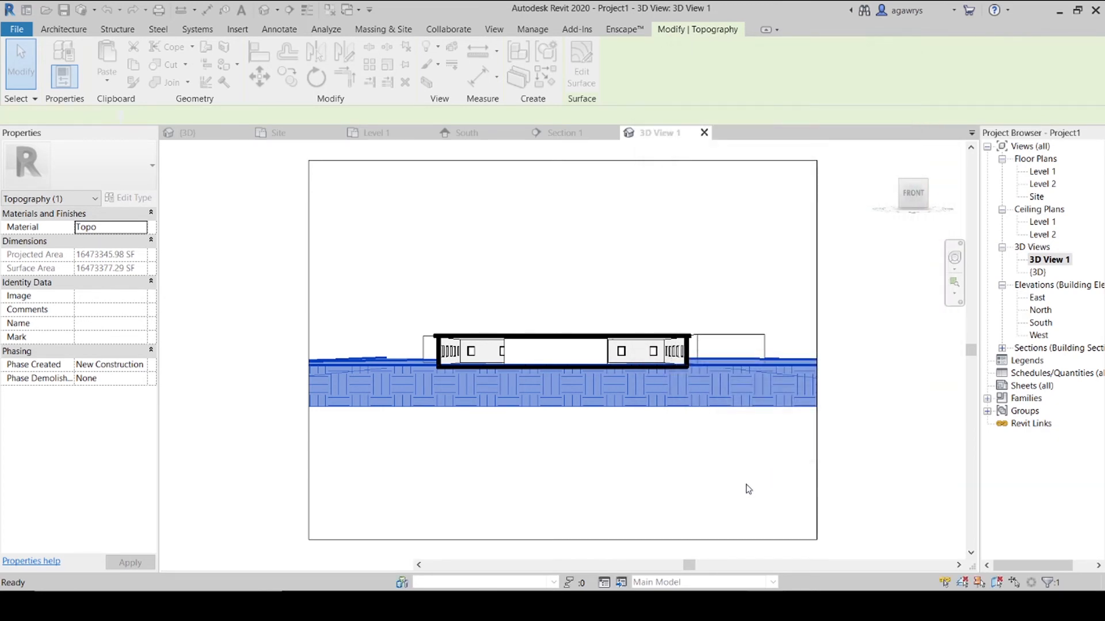
{"action": "left_click", "coordinate": [653, 486]}
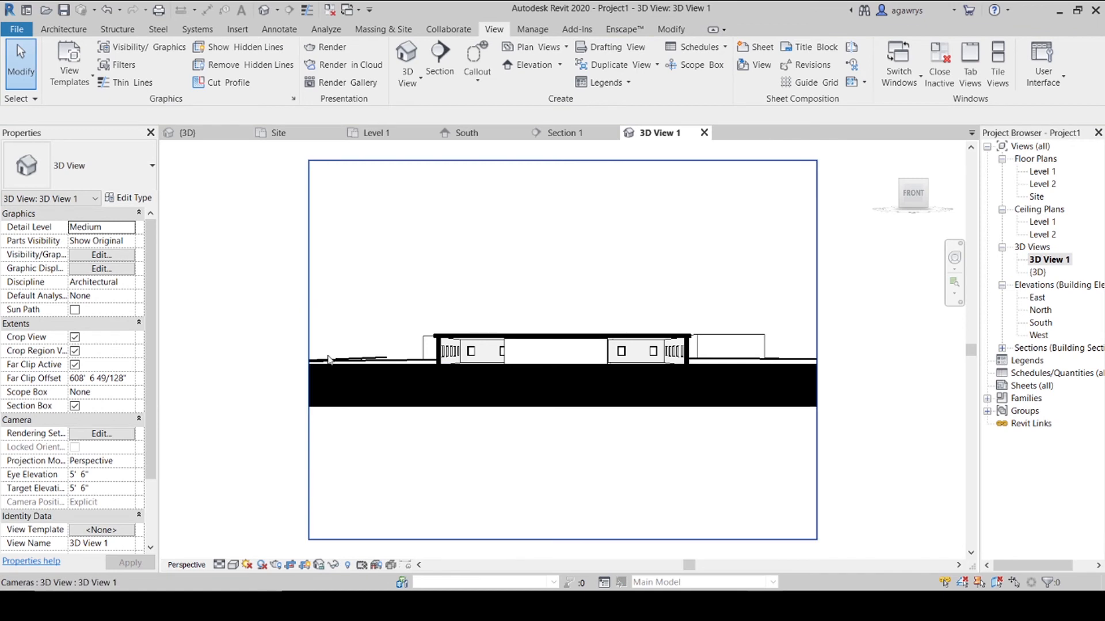
Turn on cast shadows and ambient shadows in the graphic display options of 3D View 1.
{"action": "left_click", "coordinate": [233, 565]}
{"action": "left_click", "coordinate": [275, 457]}
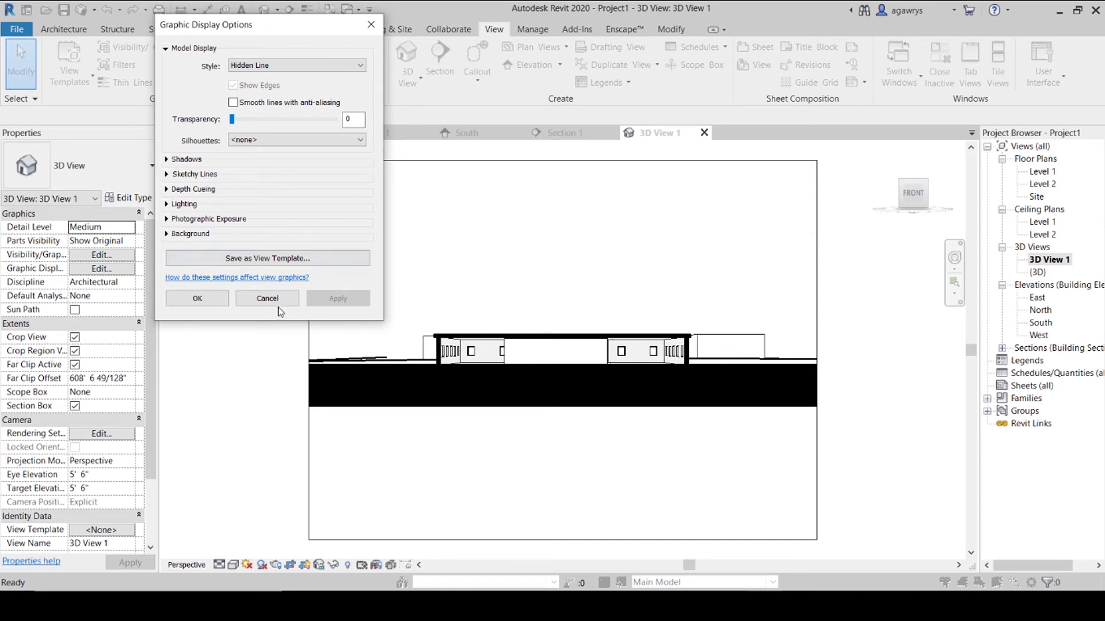
{"action": "left_click", "coordinate": [167, 160]}
{"action": "left_click", "coordinate": [233, 170]}
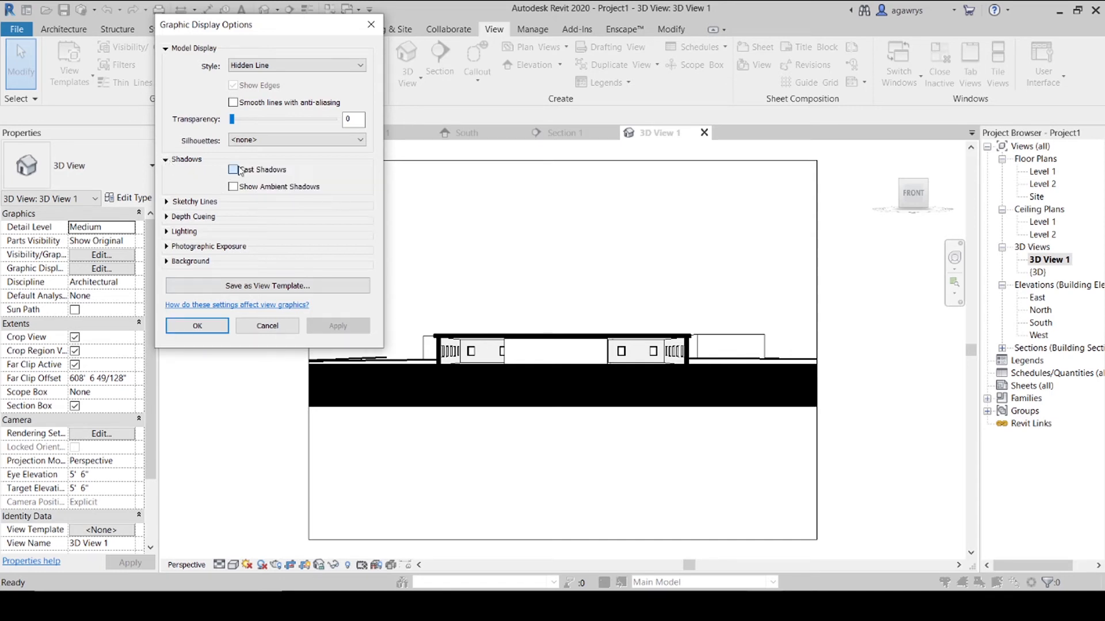
{"action": "left_click", "coordinate": [233, 186]}
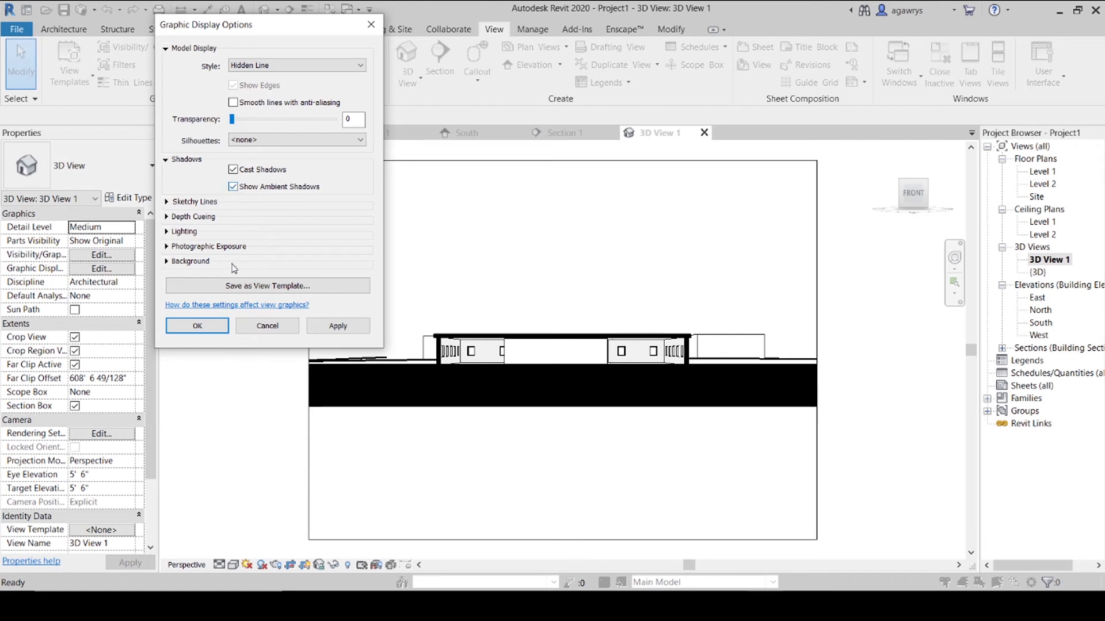
Set the background of 3D View 1 to Gradient.
{"action": "left_click", "coordinate": [168, 216]}
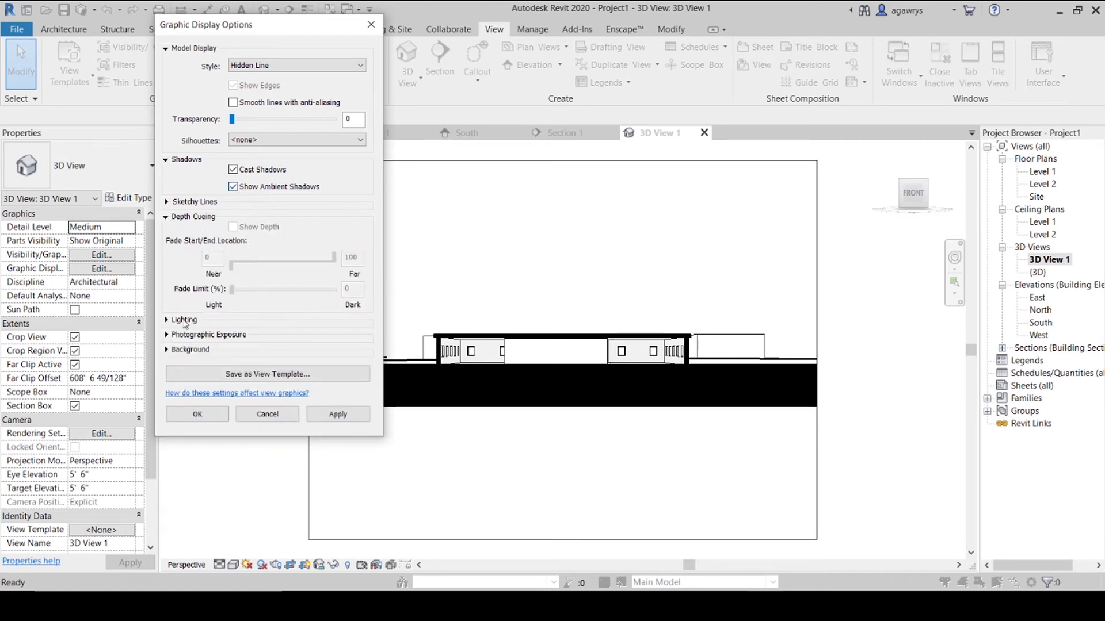
{"action": "left_click", "coordinate": [167, 349]}
{"action": "left_click", "coordinate": [239, 370]}
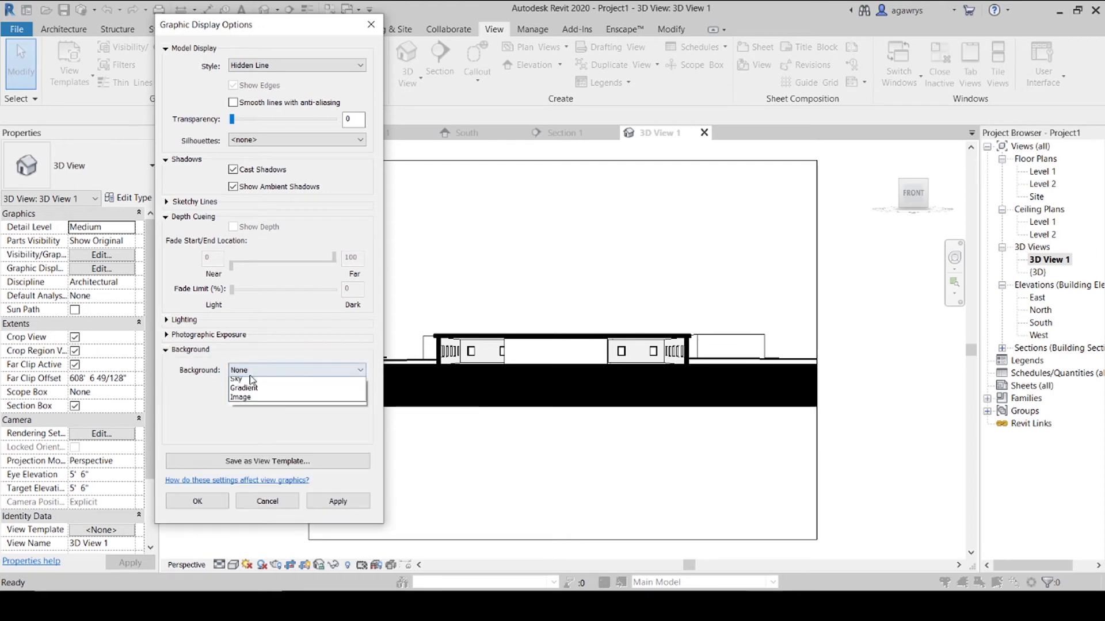
{"action": "left_click", "coordinate": [251, 391]}
{"action": "left_click", "coordinate": [252, 370]}
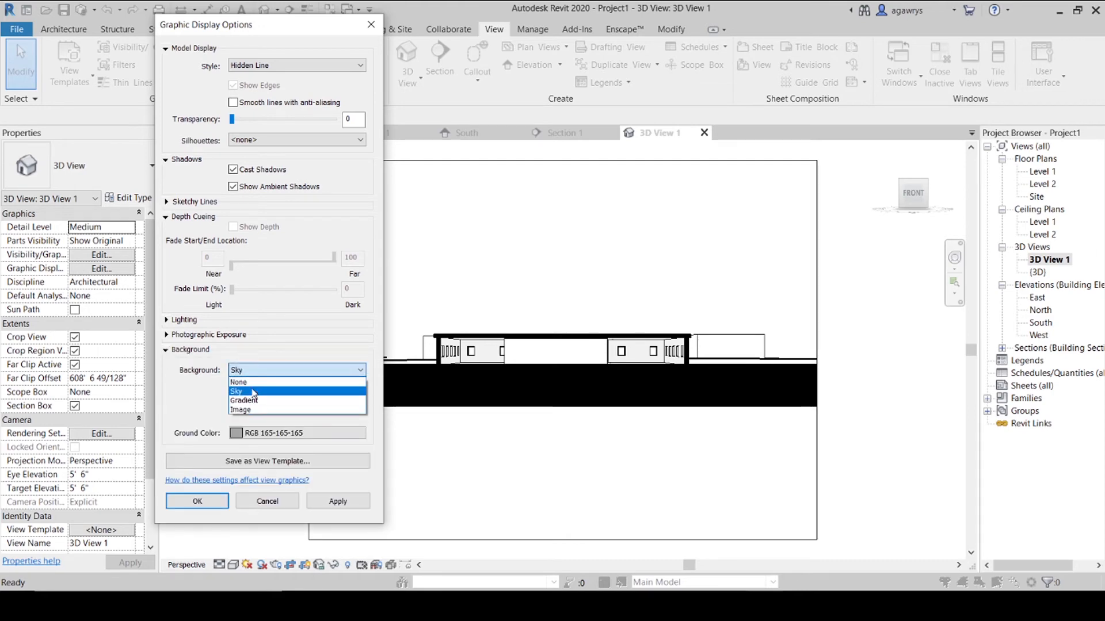
{"action": "left_click", "coordinate": [252, 400]}
Set the gradient's sky color to light cyan RGB 185-232-232, store it as a custom color, and apply the display options.
{"action": "left_click", "coordinate": [298, 392]}
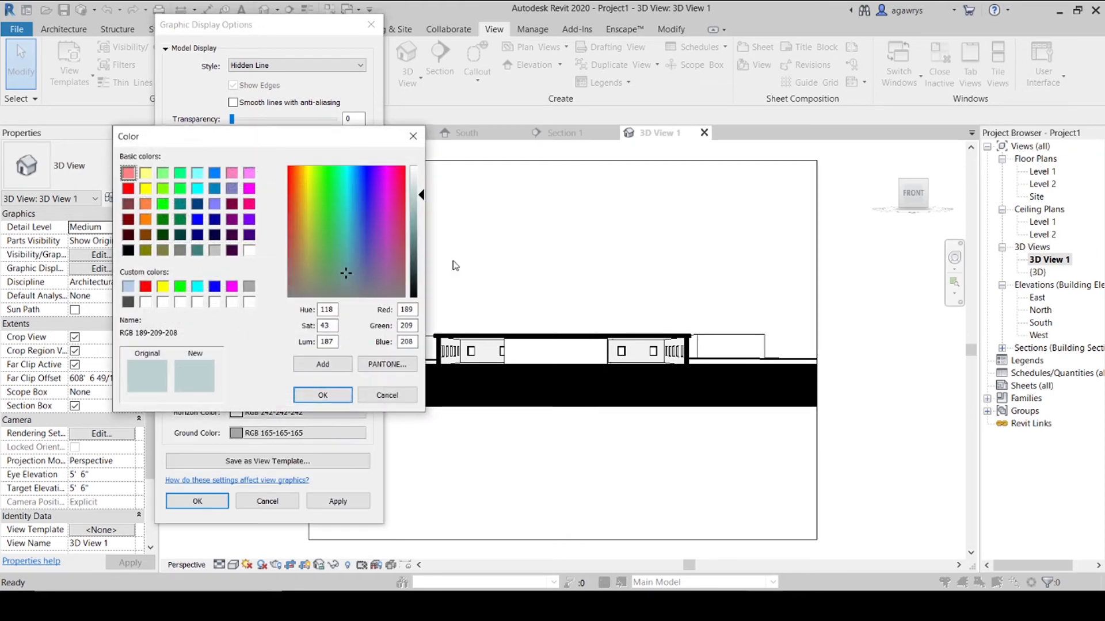
{"action": "left_click_drag", "start_coordinate": [340, 236], "coordinate": [340, 215]}
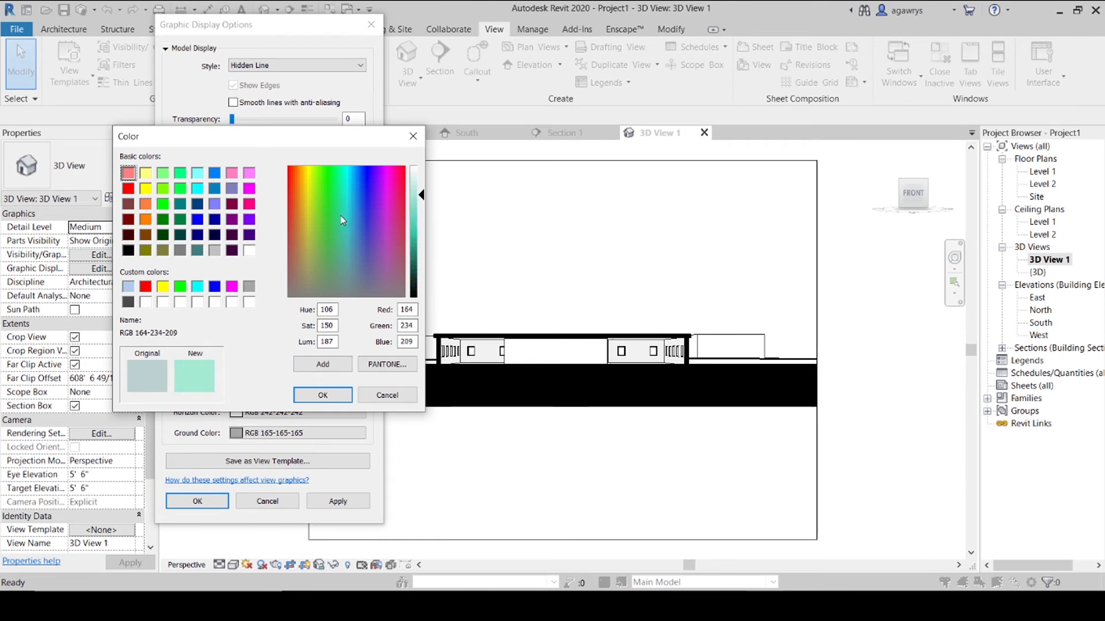
{"action": "left_click", "coordinate": [145, 302]}
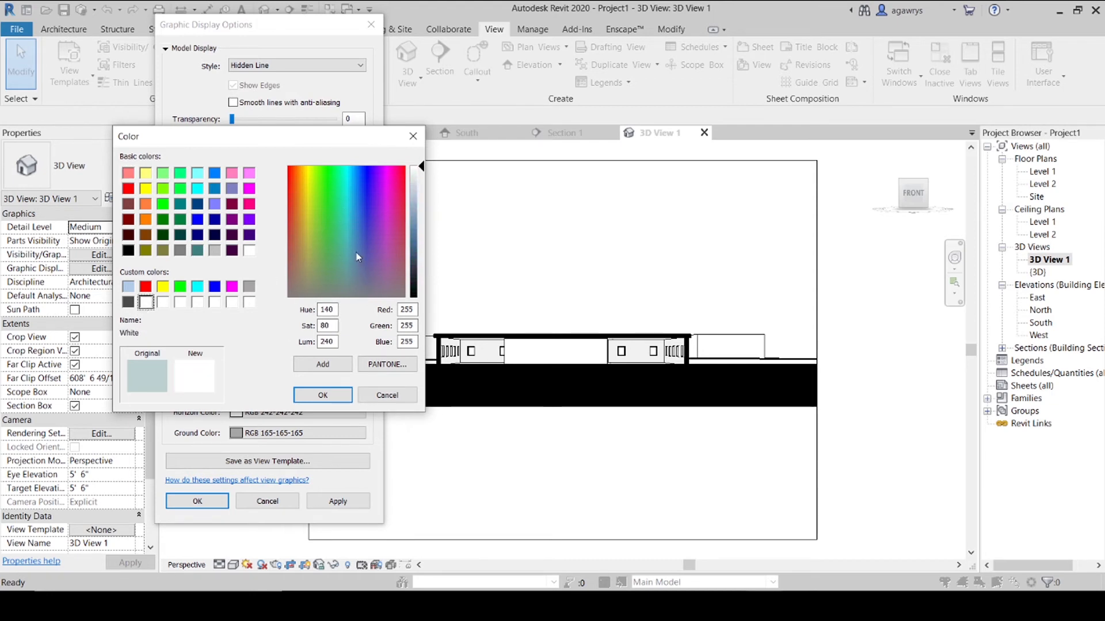
{"action": "left_click_drag", "start_coordinate": [358, 257], "coordinate": [347, 233]}
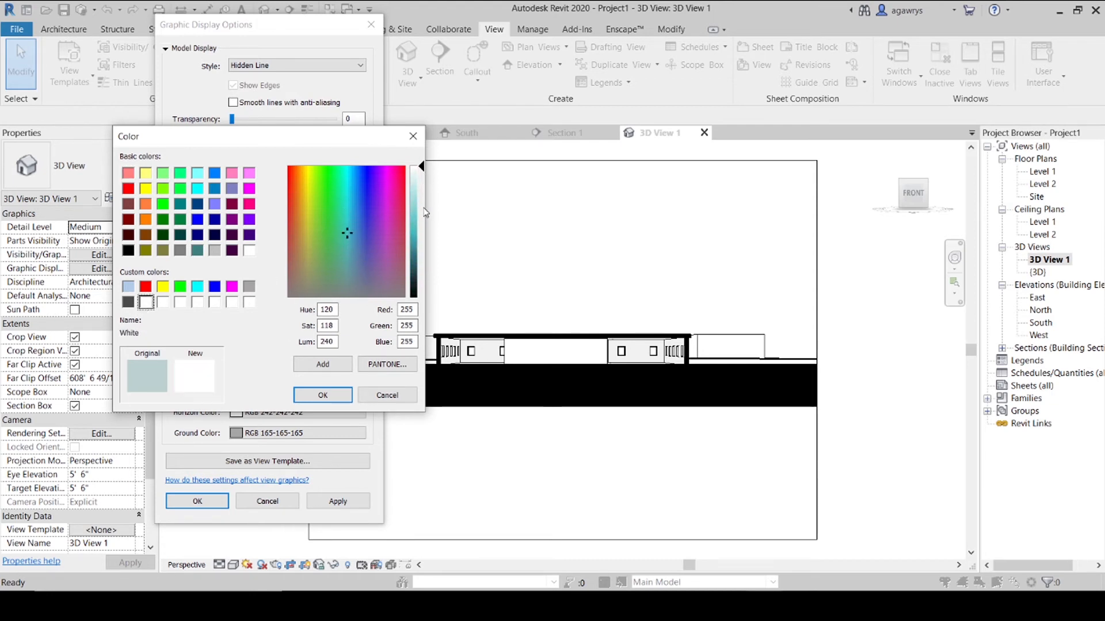
{"action": "left_click_drag", "start_coordinate": [426, 212], "coordinate": [421, 199]}
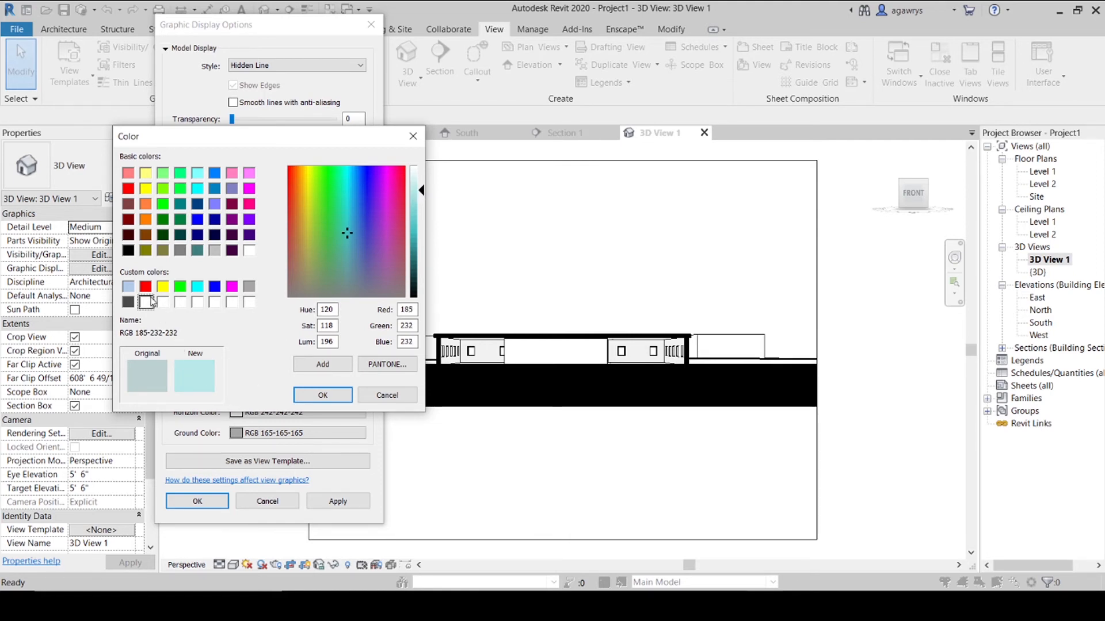
{"action": "left_click", "coordinate": [309, 365]}
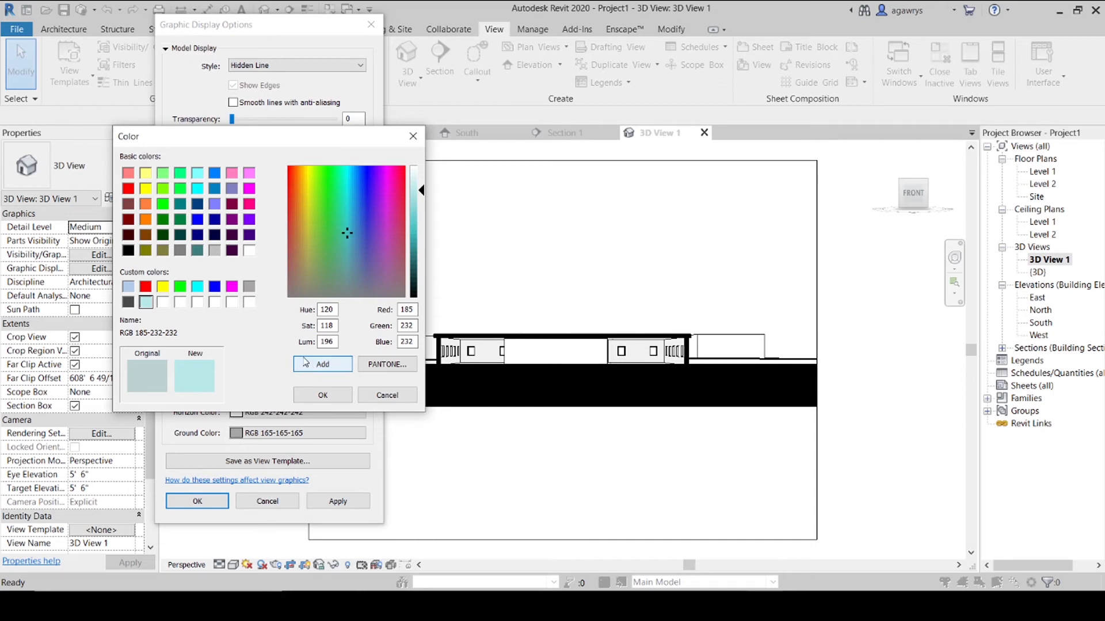
{"action": "left_click", "coordinate": [324, 394]}
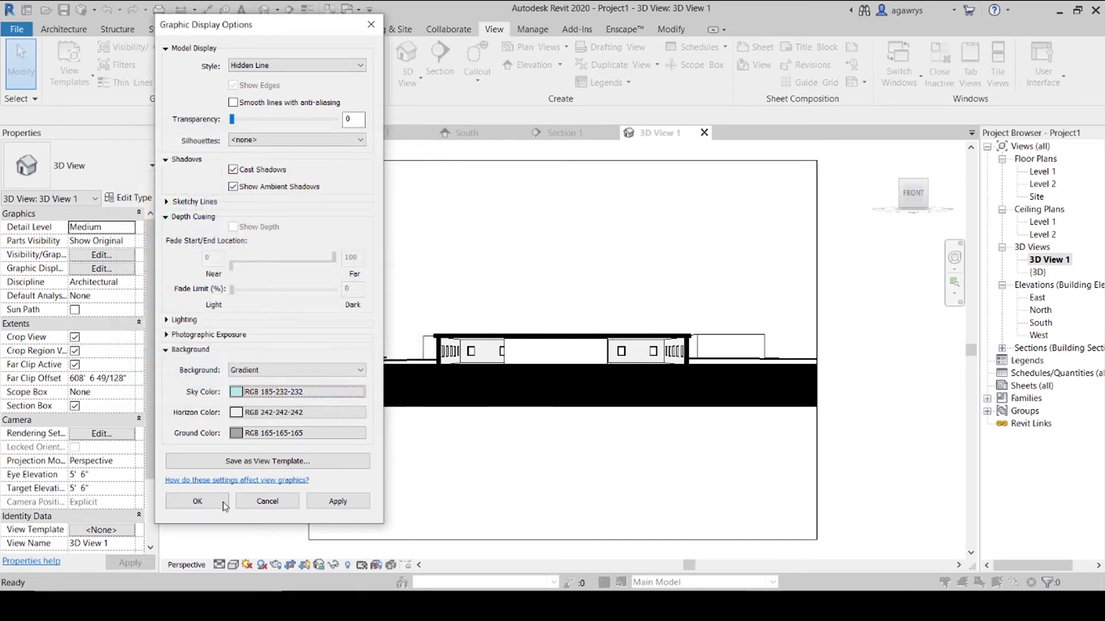
{"action": "left_click", "coordinate": [223, 502]}
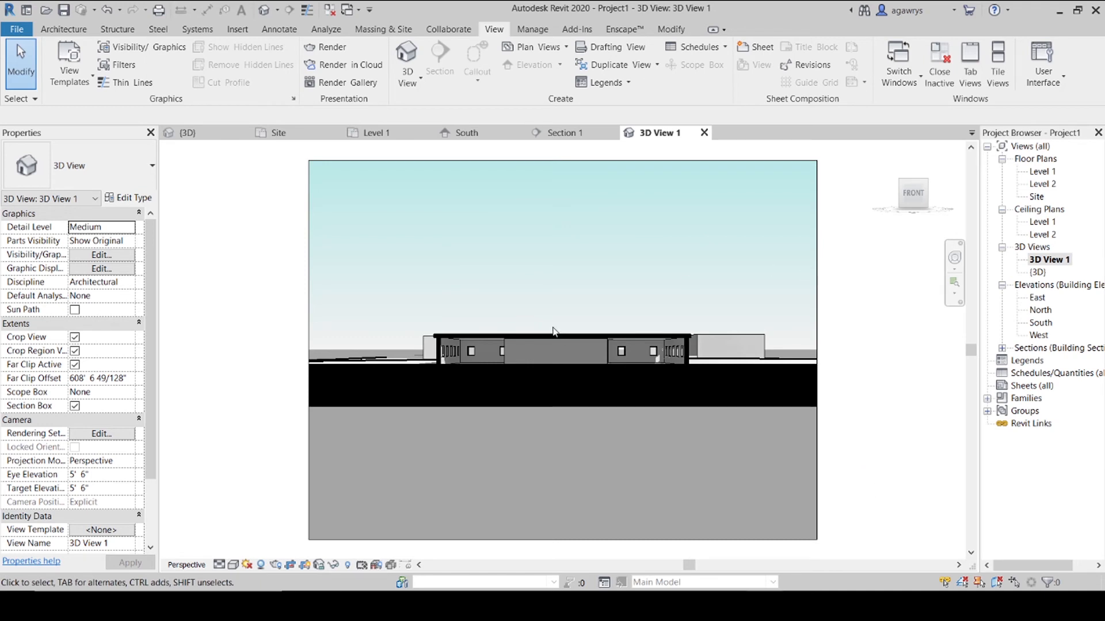
Crop 3D View 1 to a wide strip, bringing the lower edge up into the black ground and the upper edge closer to the roof.
{"action": "left_click", "coordinate": [309, 480]}
{"action": "left_click_drag", "start_coordinate": [561, 540], "coordinate": [563, 387]}
{"action": "left_click", "coordinate": [705, 494]}
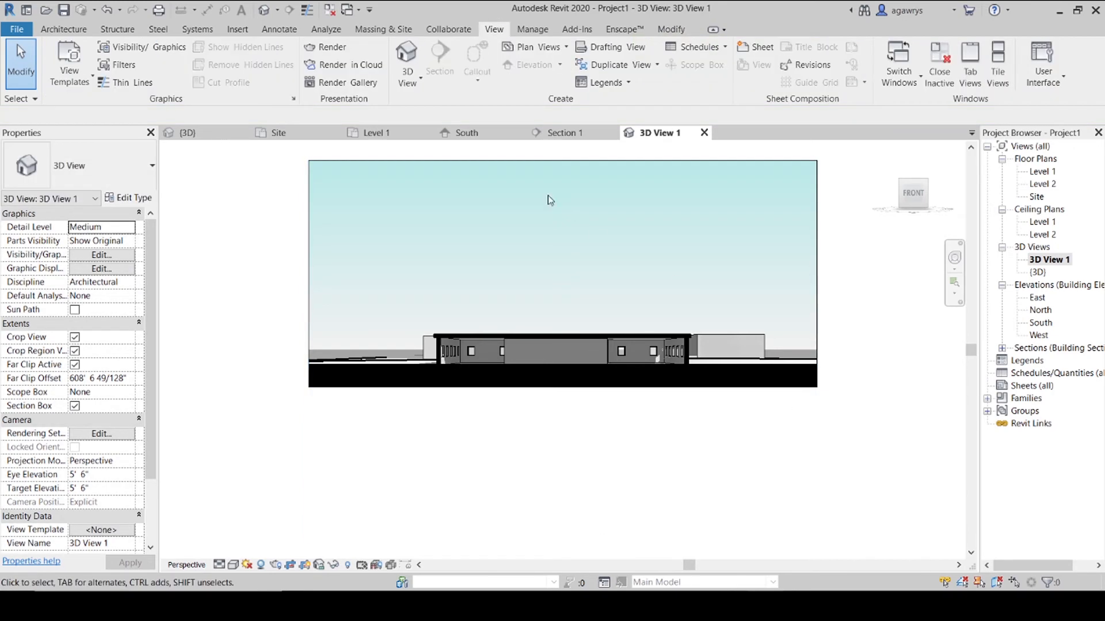
{"action": "left_click", "coordinate": [548, 161]}
{"action": "left_click_drag", "start_coordinate": [562, 160], "coordinate": [562, 273]}
{"action": "left_click", "coordinate": [596, 423]}
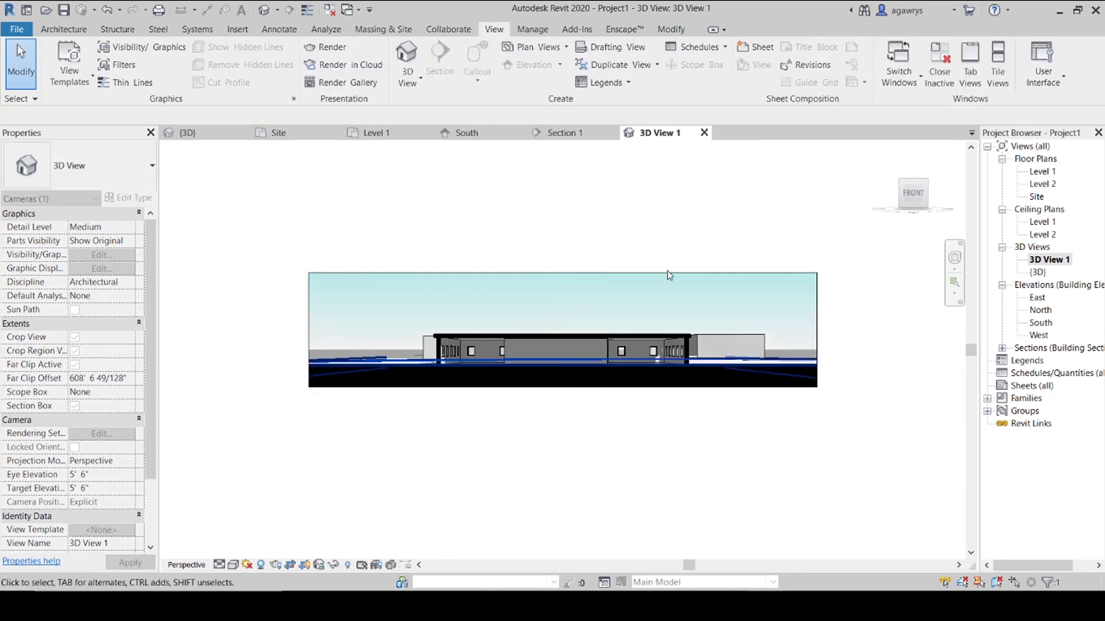
Hide the crop region in 3D View 1 and inspect the perspective section up close.
{"action": "left_click", "coordinate": [305, 565]}
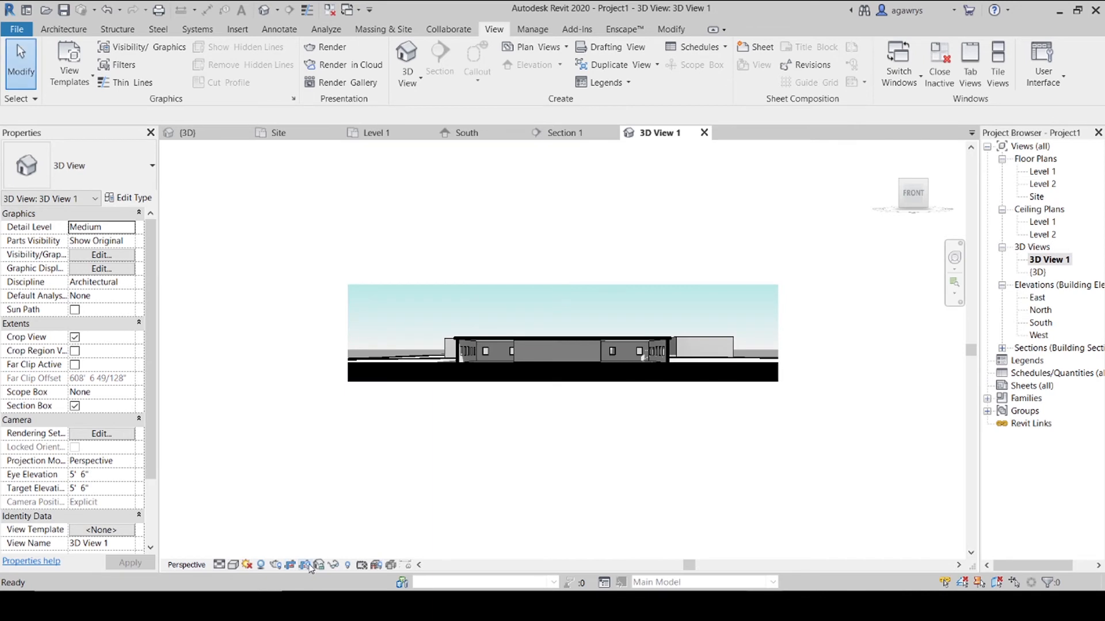
{"action": "scroll", "coordinate": [618, 362], "scroll_direction": "up", "scroll_amount": 3}
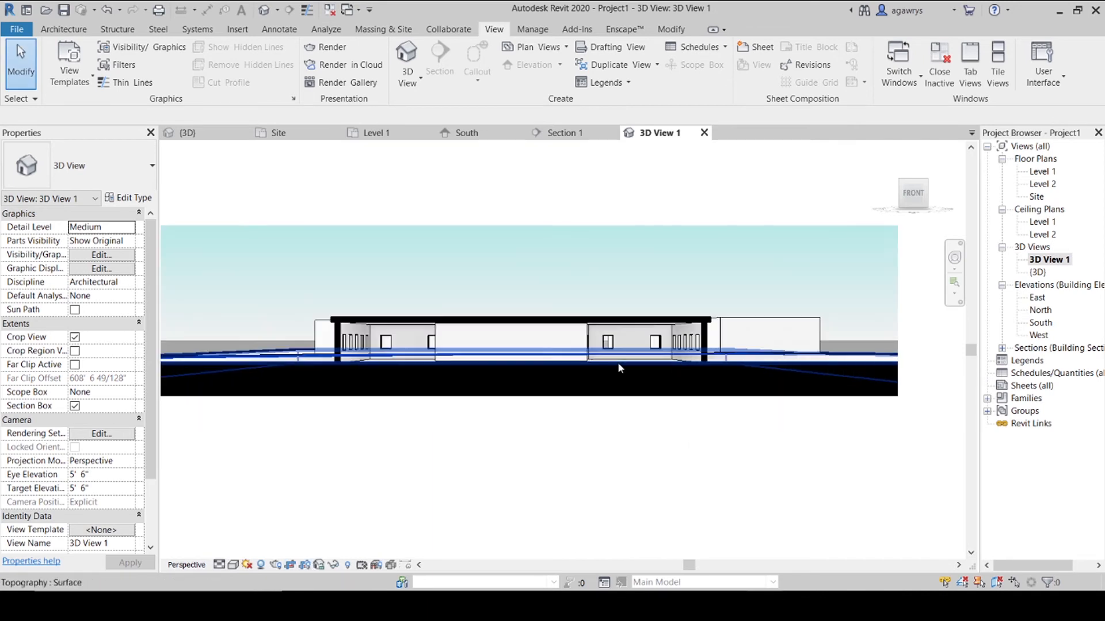
{"action": "scroll", "coordinate": [414, 334], "scroll_direction": "up", "scroll_amount": 2}
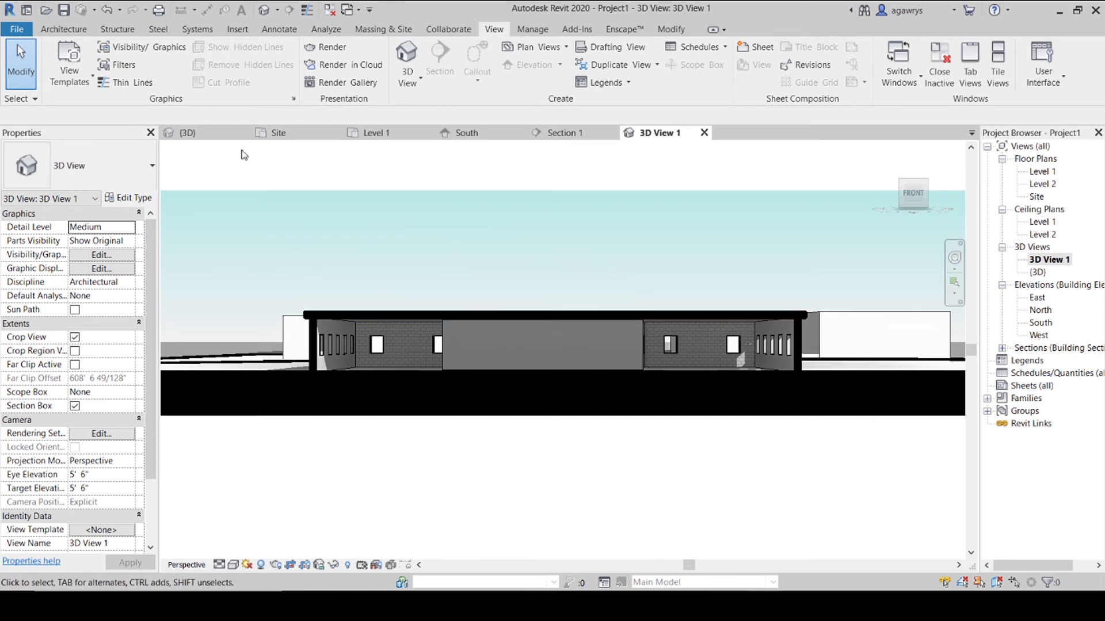
Place the Enscape person "Aimee, Standing" on Level 1 west of the interior wall, about 2' 6" south of its line.
{"action": "left_click", "coordinate": [364, 134]}
{"action": "scroll", "coordinate": [617, 420], "scroll_direction": "up", "scroll_amount": 4}
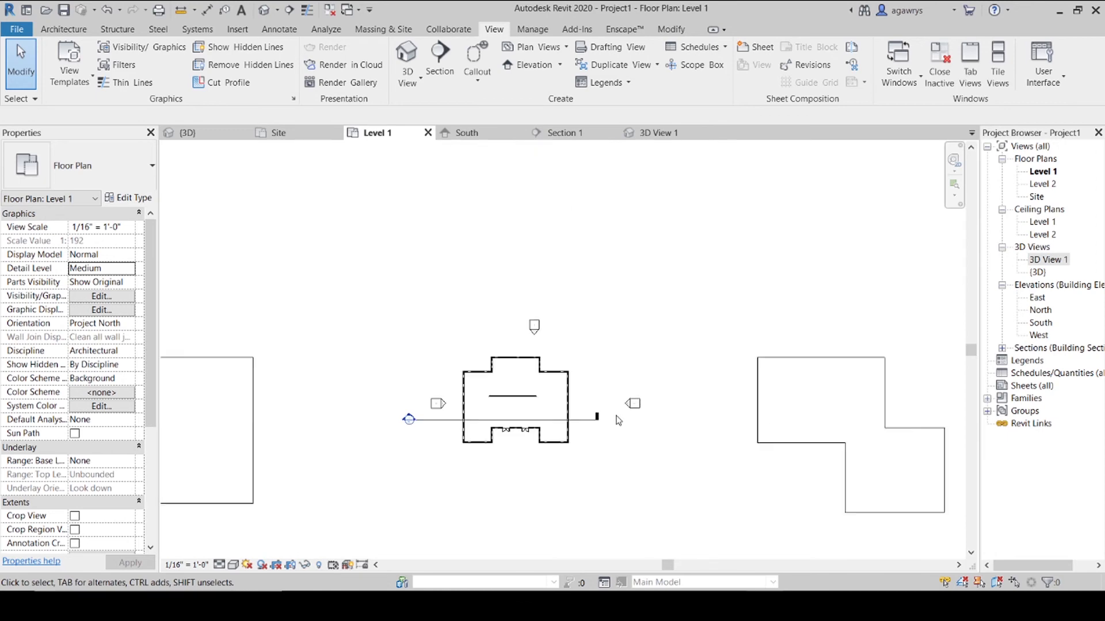
{"action": "left_click", "coordinate": [623, 28]}
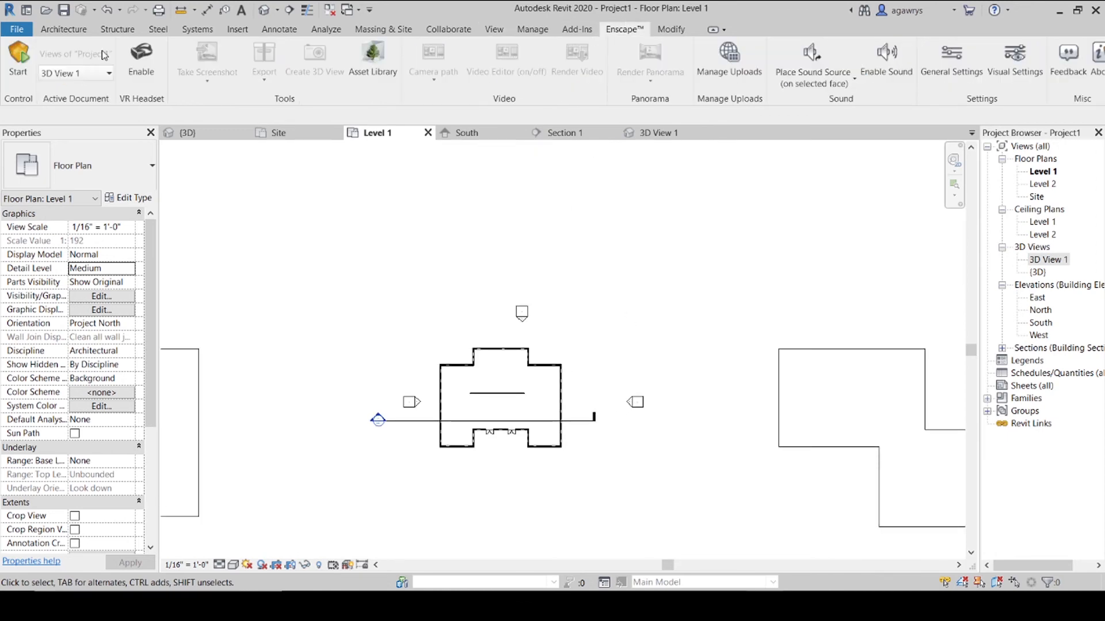
{"action": "left_click", "coordinate": [372, 57]}
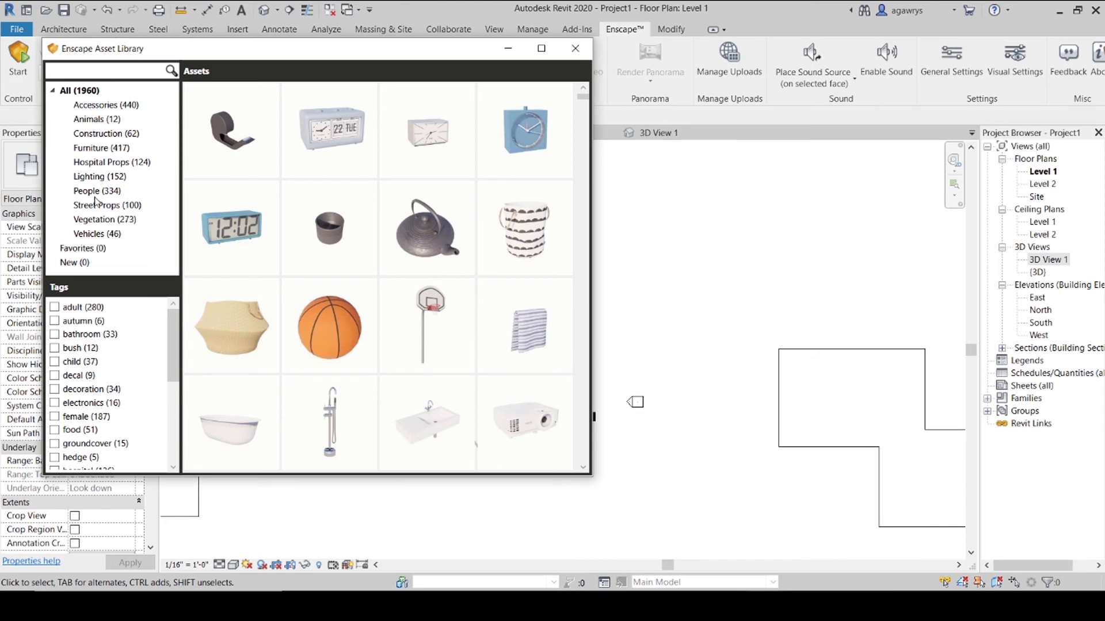
{"action": "left_click", "coordinate": [95, 194]}
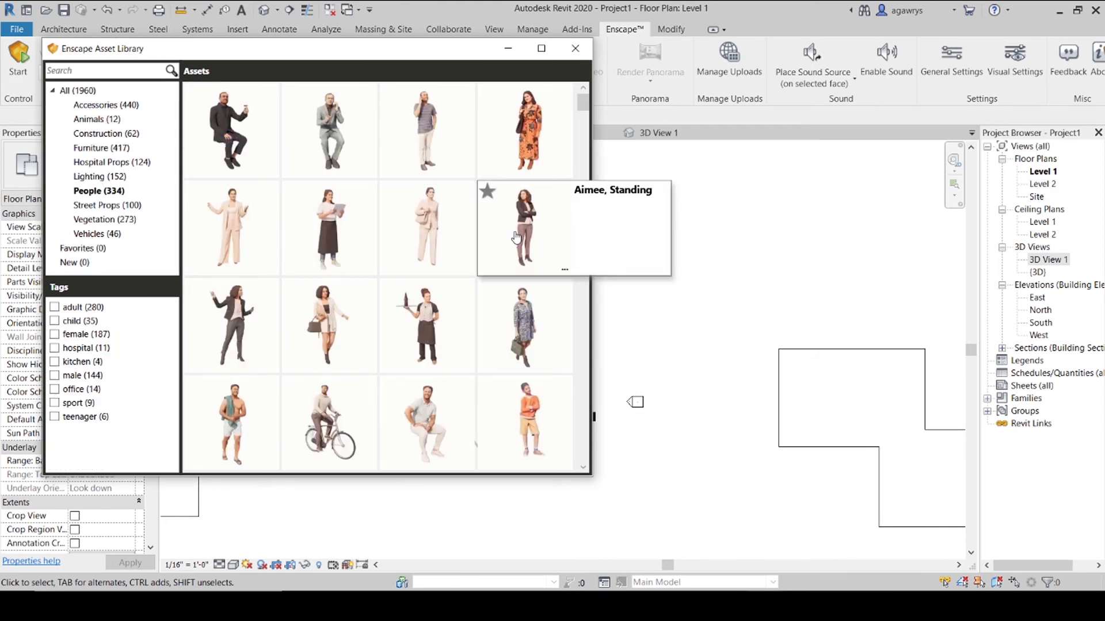
{"action": "left_click", "coordinate": [516, 238]}
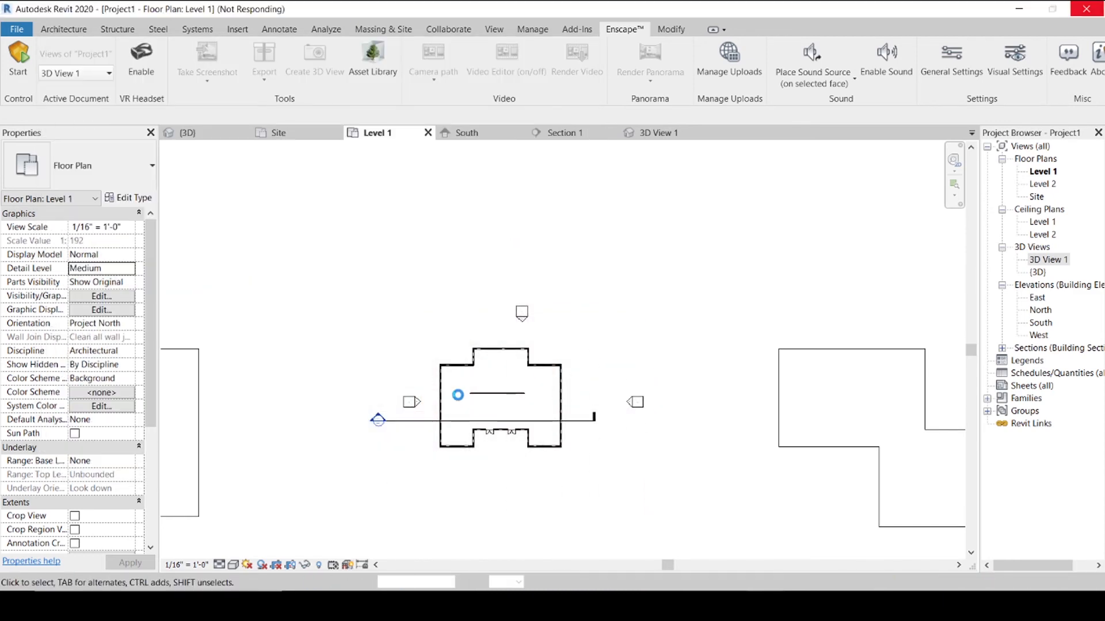
{"action": "scroll", "coordinate": [458, 395], "scroll_direction": "up", "scroll_amount": 4}
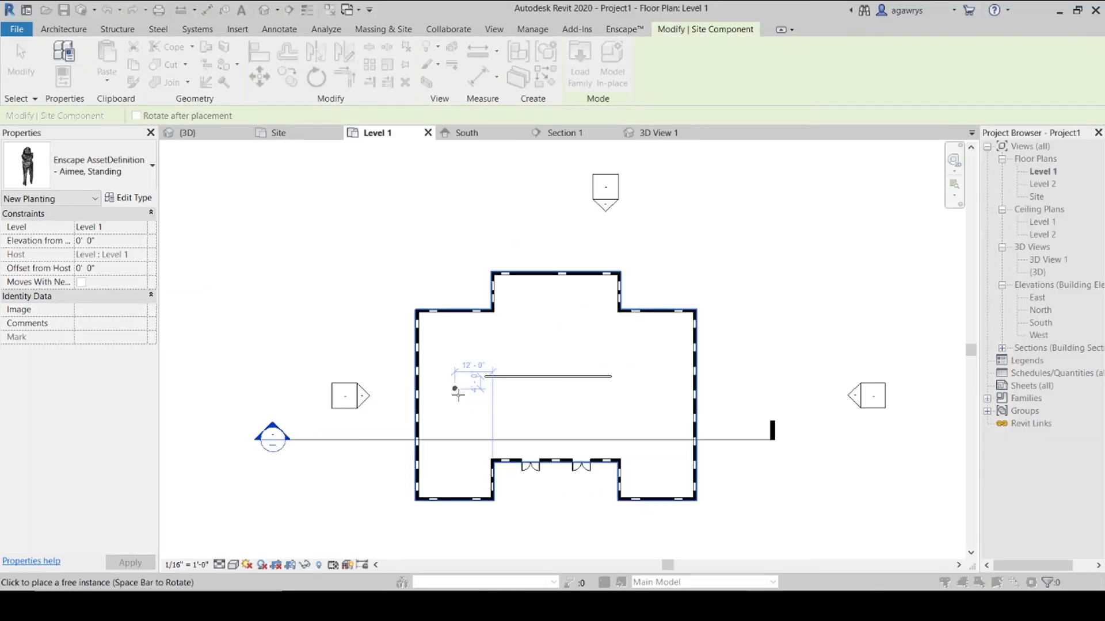
{"action": "scroll", "coordinate": [458, 394], "scroll_direction": "up", "scroll_amount": 3}
{"action": "left_click", "coordinate": [442, 363]}
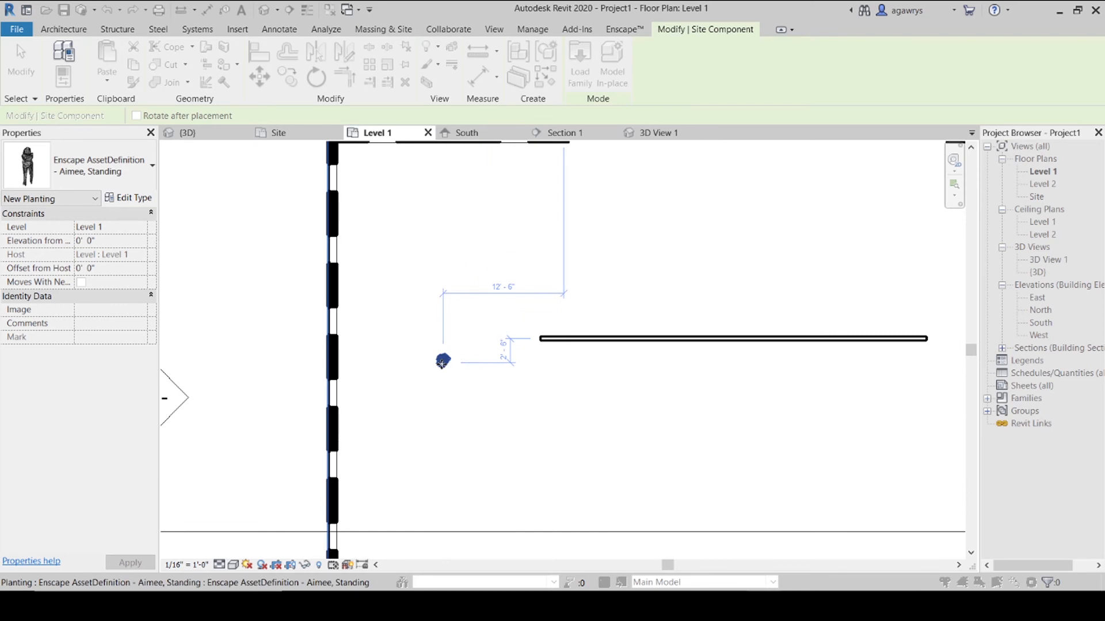
{"action": "key", "text": "Escape"}
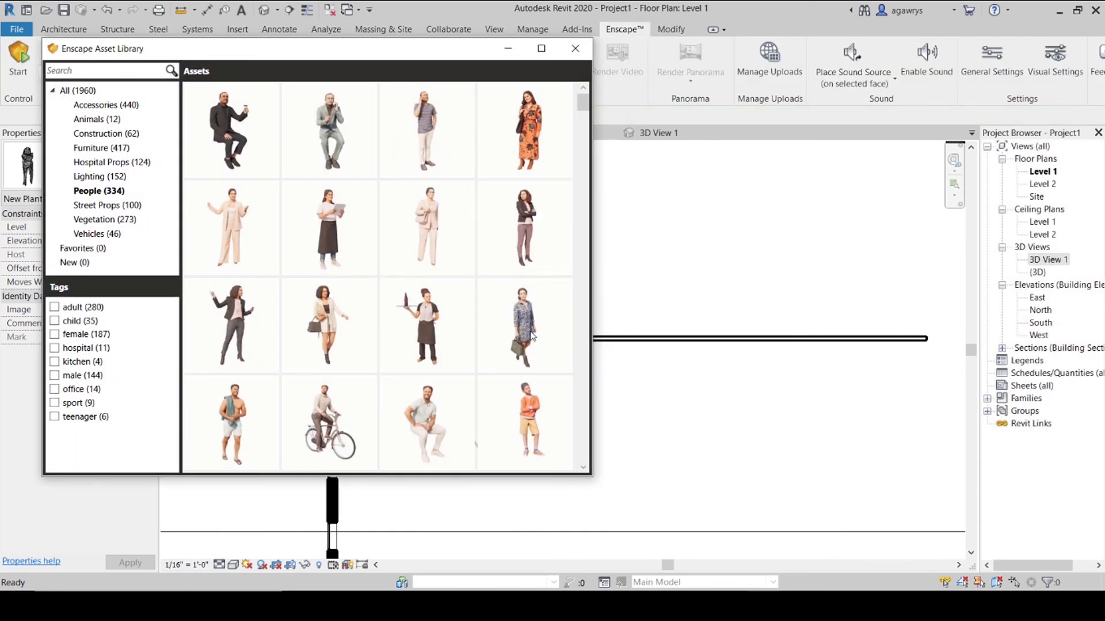
Place the Enscape person "Aamina, Walking" just past the interior wall's east end, about 4' 6" south of its line.
{"action": "mouse_move", "coordinate": [432, 350]}
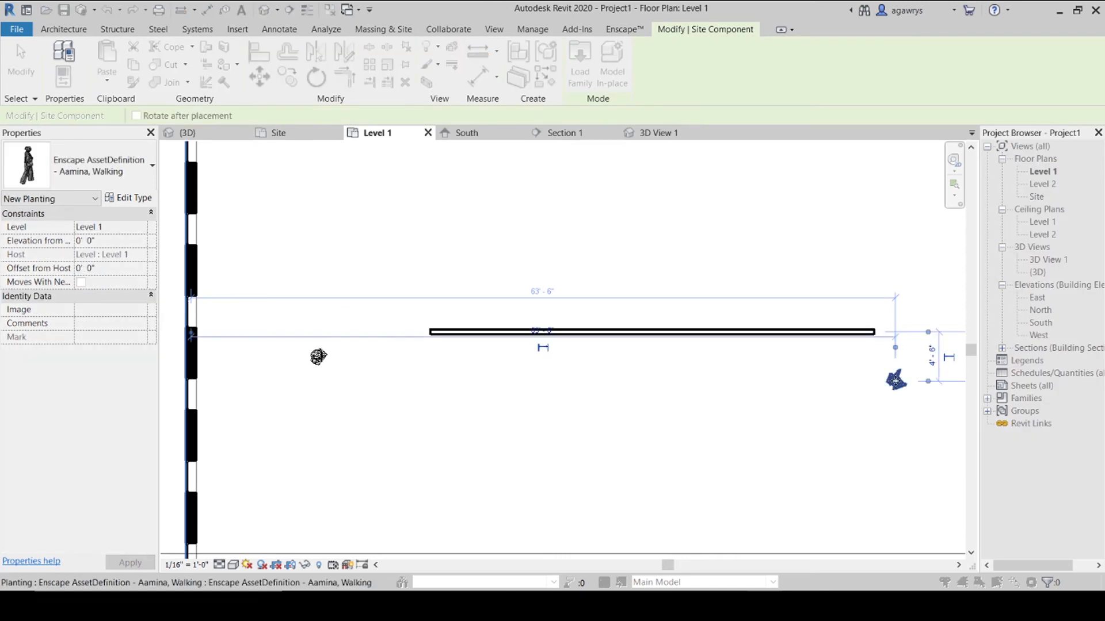
Finish placing "Aamina, Walking" near the interior wall's east end and add another Enscape person well south of the wall's midpoint.
{"action": "left_click", "coordinate": [896, 380]}
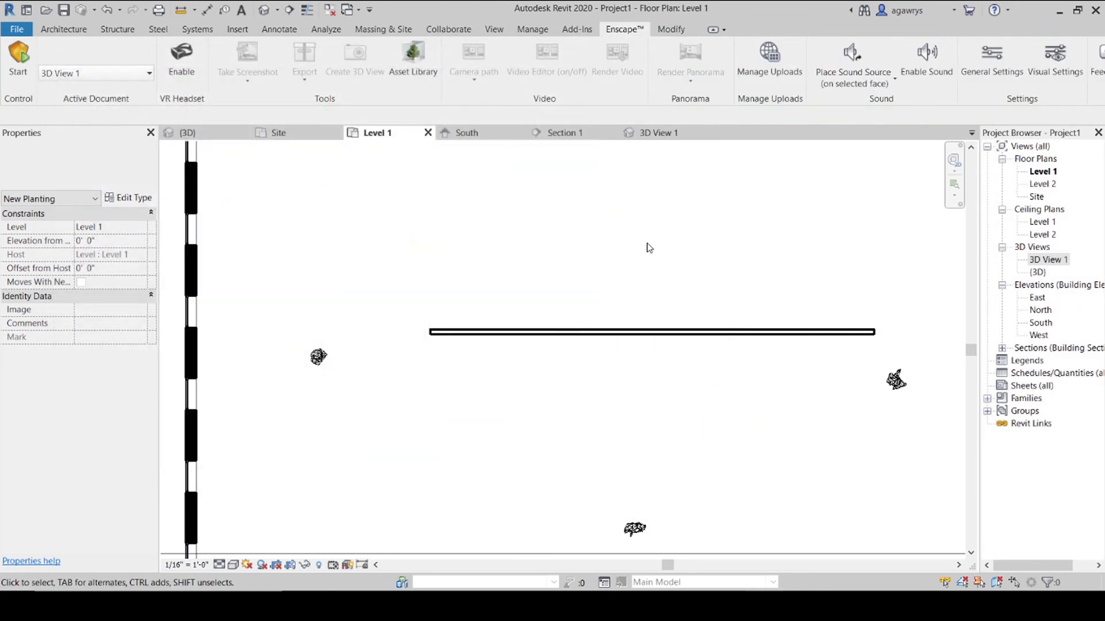
{"action": "middle_click_drag", "start_coordinate": [691, 546], "coordinate": [666, 401]}
{"action": "middle_click_drag", "start_coordinate": [582, 428], "coordinate": [605, 396]}
Apply Linework with the <Invisible lines> style to all mesh edges of "Aimee, Standing" in the Level 1 plan.
{"action": "key", "text": "l"}
{"action": "key", "text": "w"}
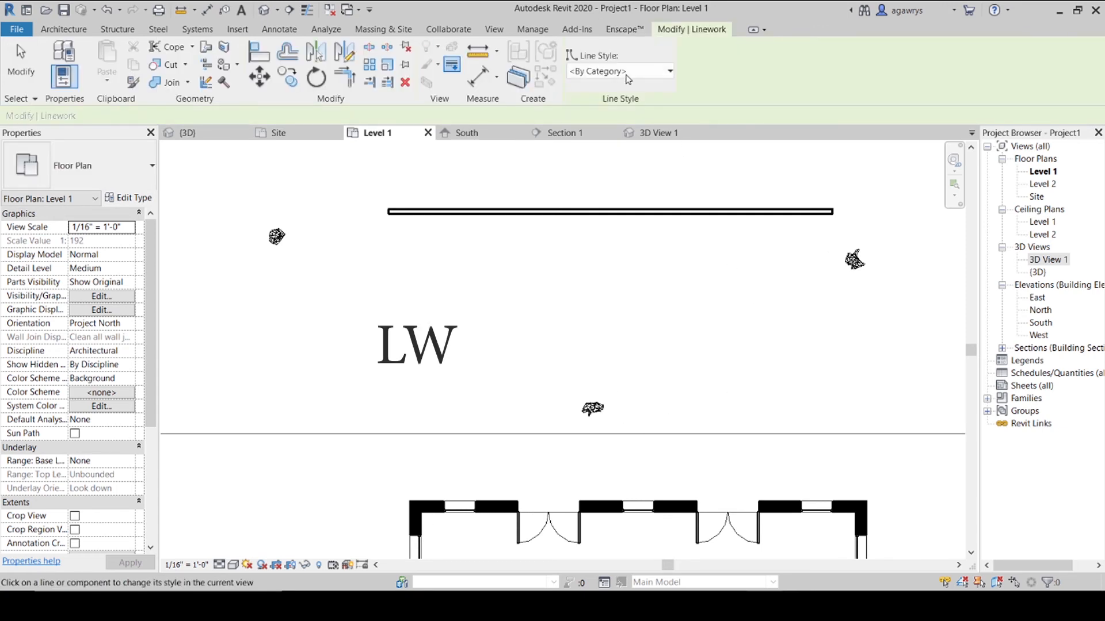
{"action": "left_click", "coordinate": [627, 73]}
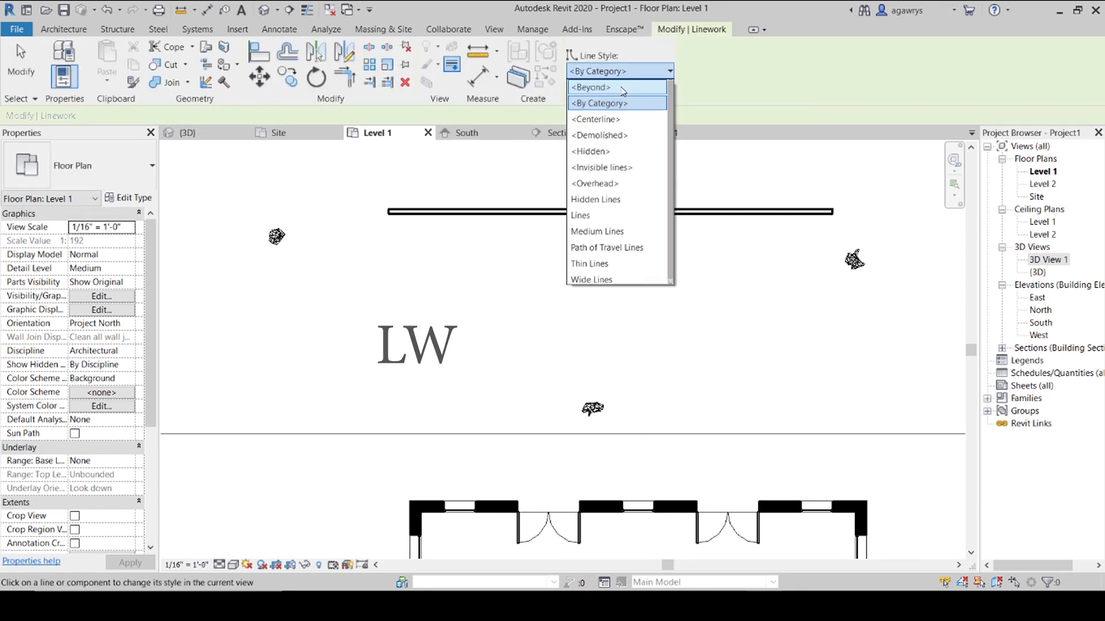
{"action": "left_click", "coordinate": [617, 167]}
{"action": "scroll", "coordinate": [271, 237], "scroll_direction": "up", "scroll_amount": 6}
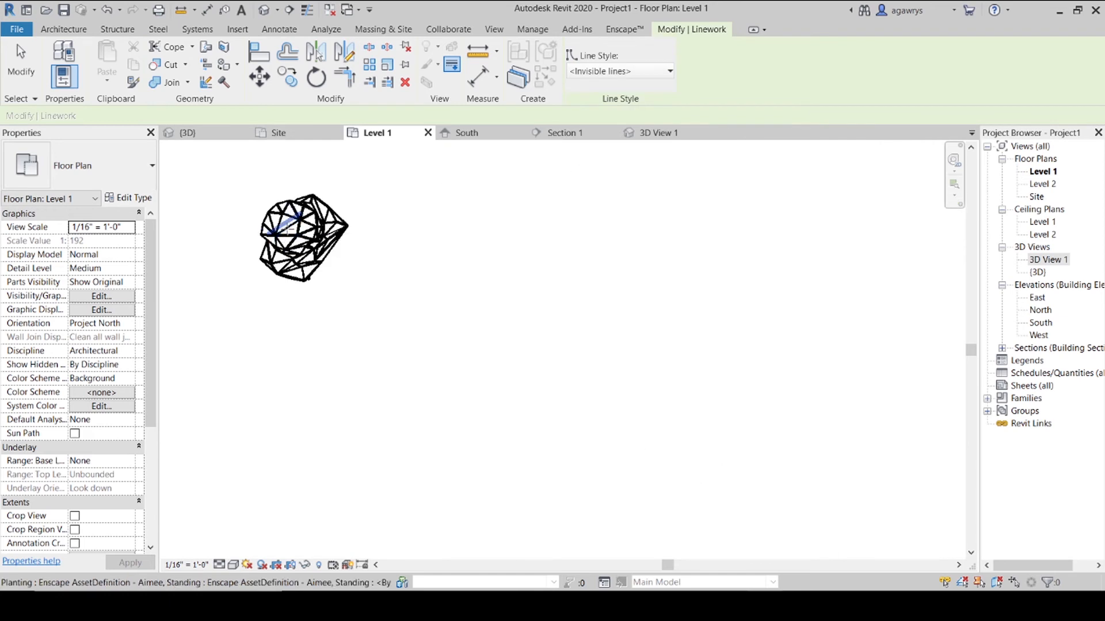
{"action": "left_click", "coordinate": [288, 229]}
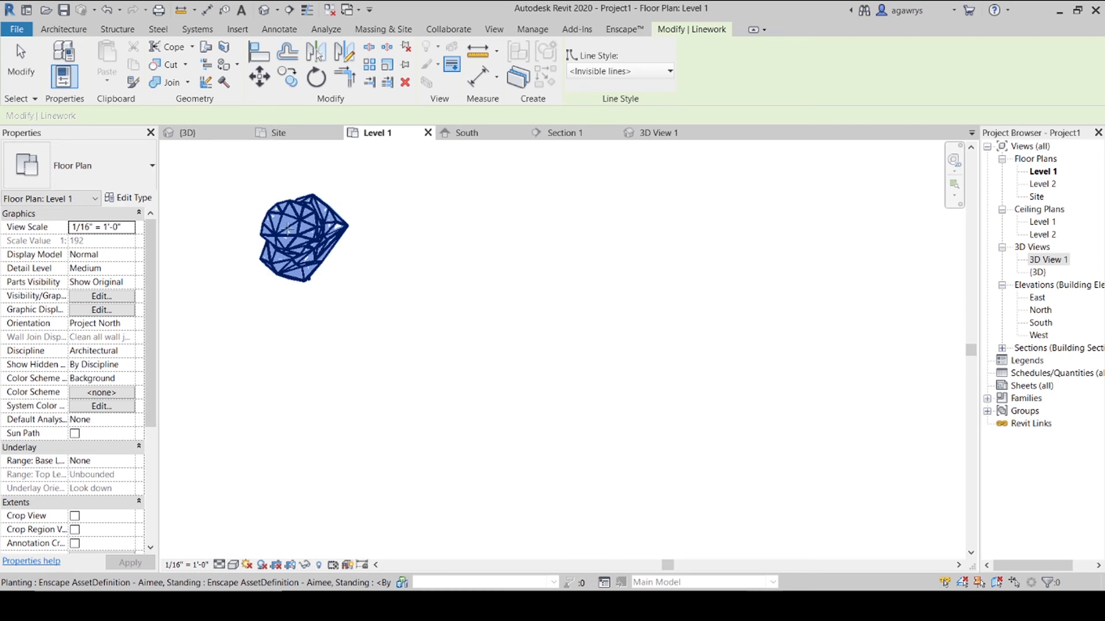
{"action": "key", "text": "Escape"}
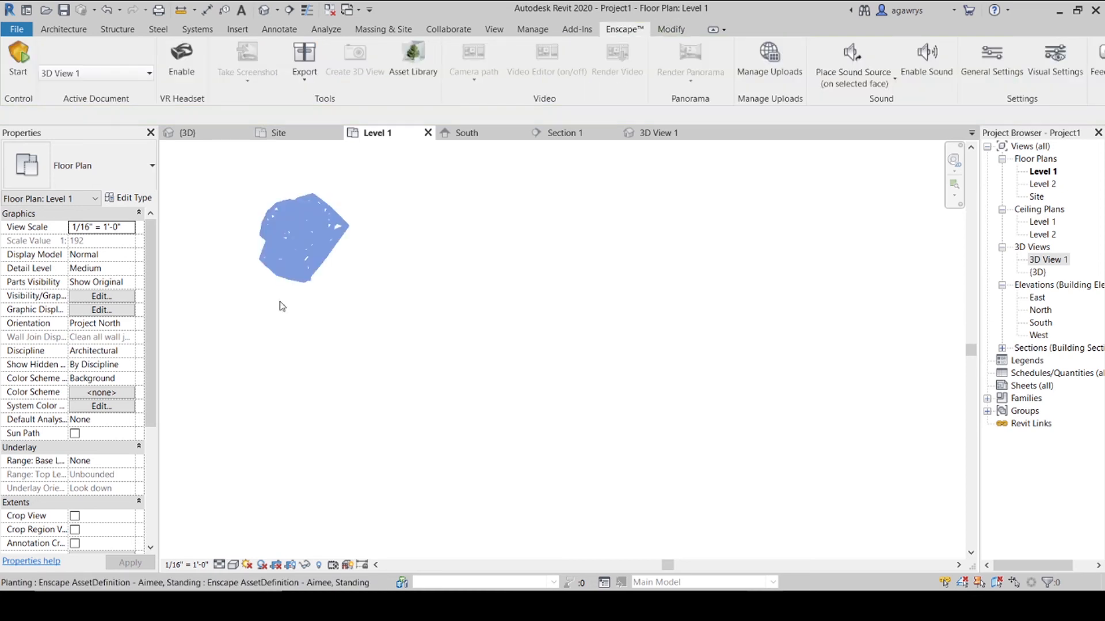
Override the Planting category graphics in Level 1 with a <Solid fill> foreground surface pattern in custom dark grey RGB 074-074-074.
{"action": "left_click", "coordinate": [309, 239]}
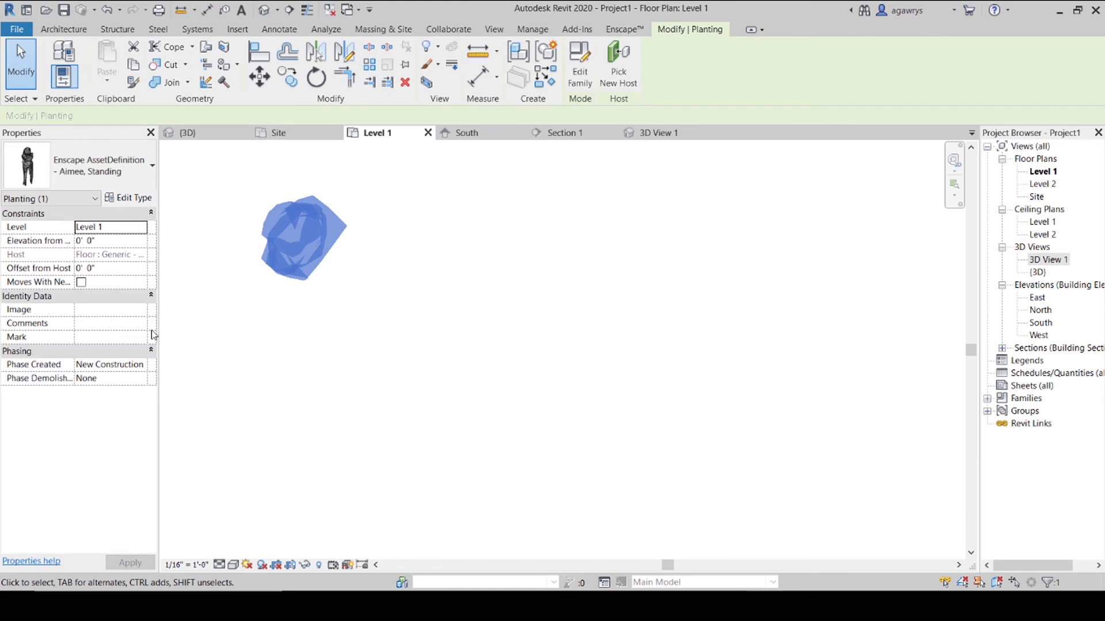
{"action": "right_click", "coordinate": [284, 243]}
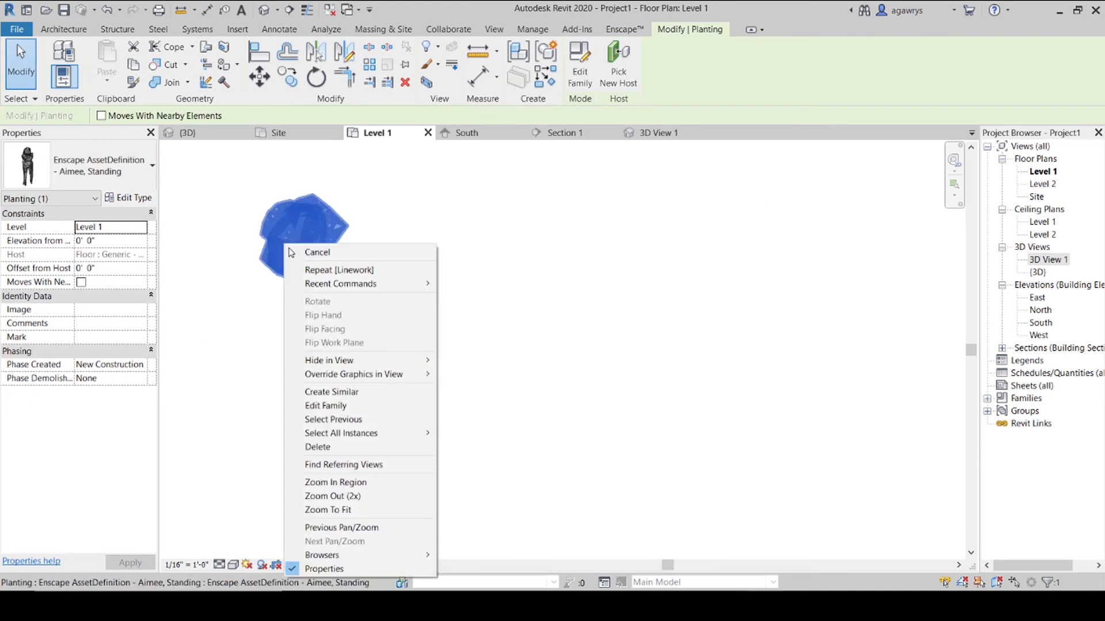
{"action": "mouse_move", "coordinate": [425, 374]}
{"action": "left_click", "coordinate": [479, 387]}
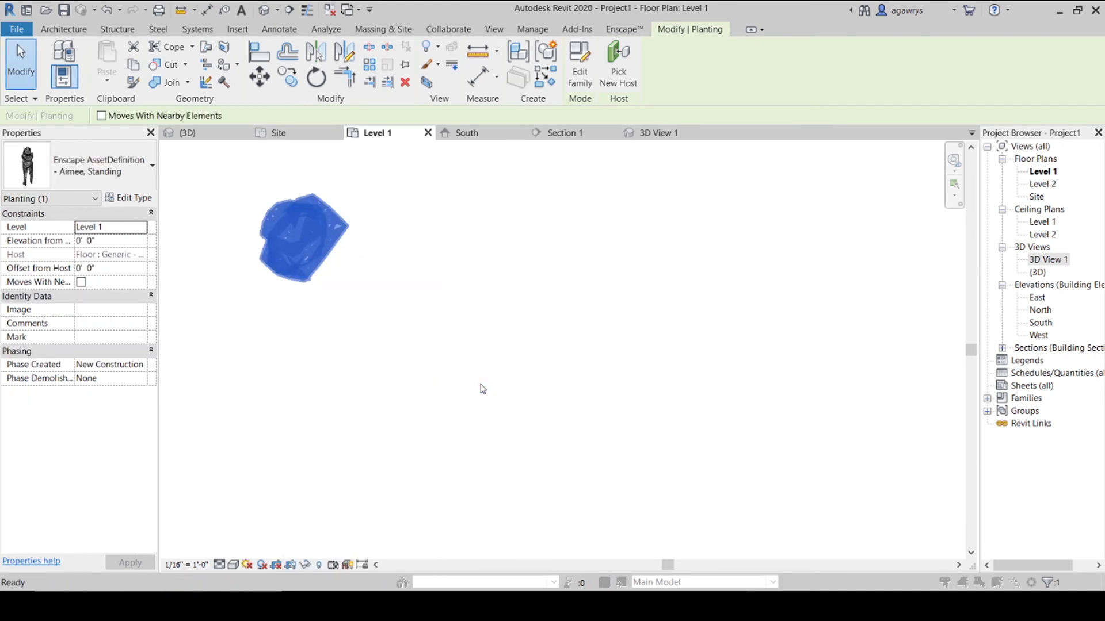
{"action": "left_click", "coordinate": [814, 138]}
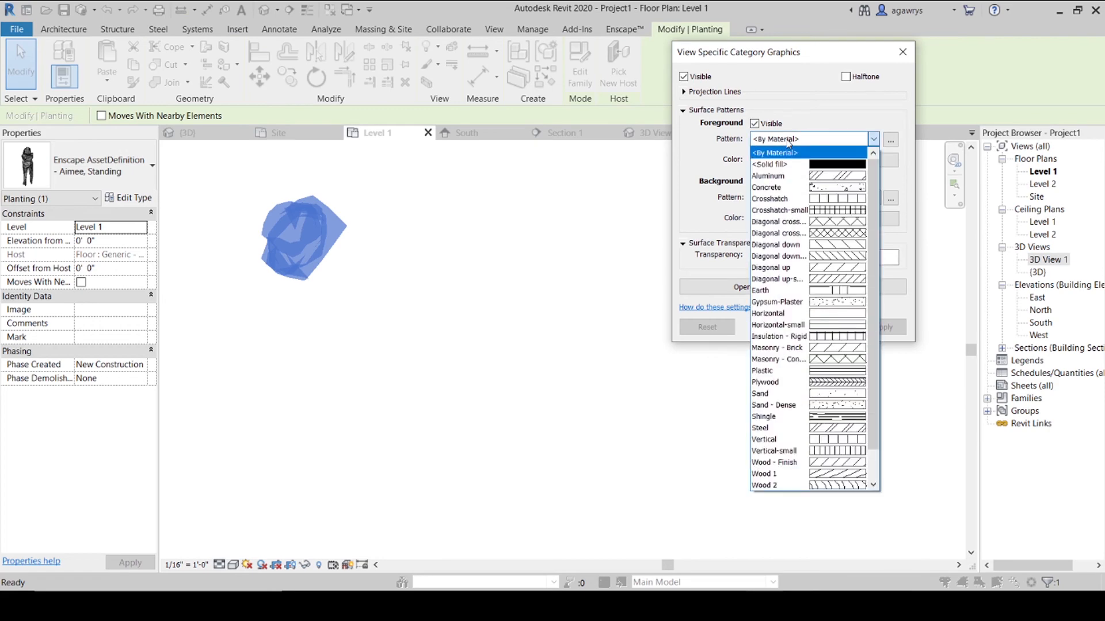
{"action": "left_click", "coordinate": [782, 163]}
{"action": "left_click", "coordinate": [823, 160]}
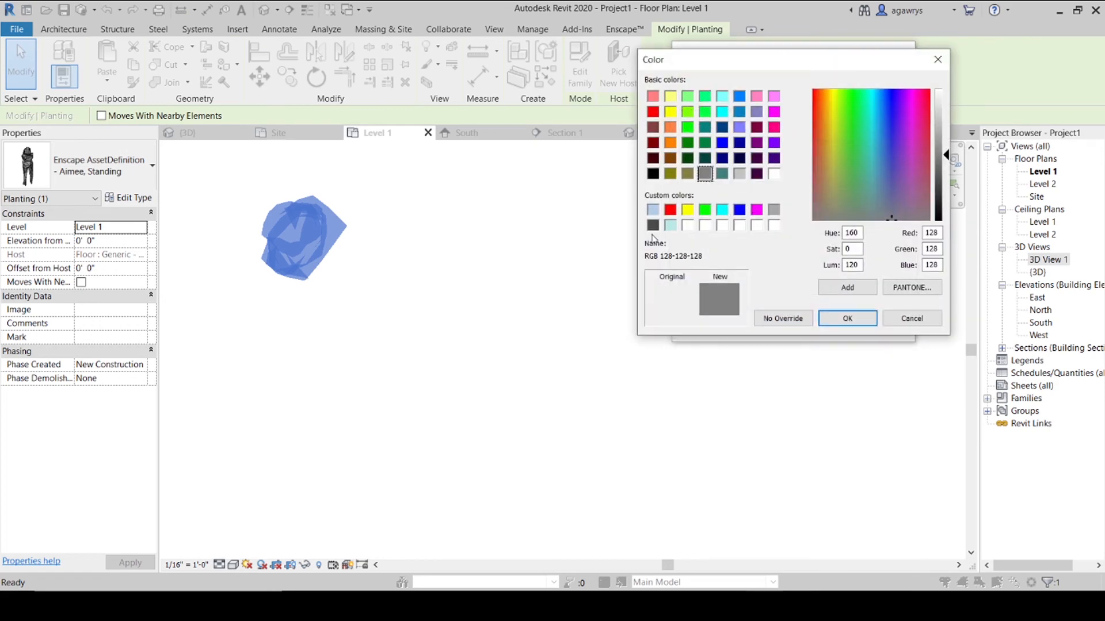
{"action": "left_click", "coordinate": [652, 225]}
{"action": "left_click", "coordinate": [847, 318]}
{"action": "left_click", "coordinate": [785, 324]}
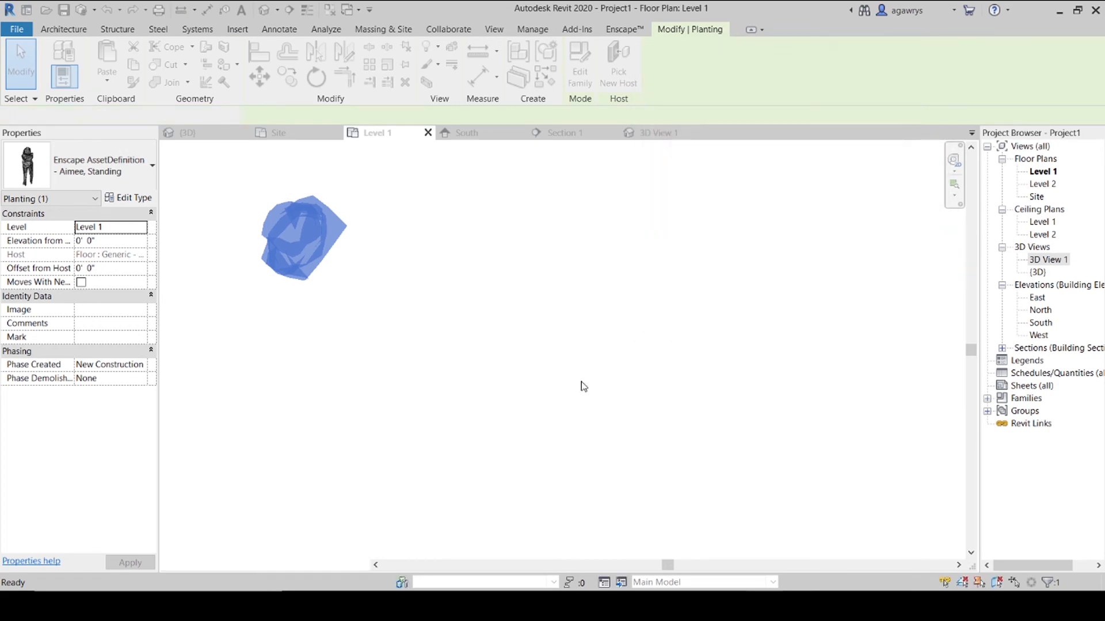
{"action": "left_click", "coordinate": [408, 328]}
Override "Aimee, Standing" by element in Level 1 to display as halftone.
{"action": "right_click", "coordinate": [276, 233]}
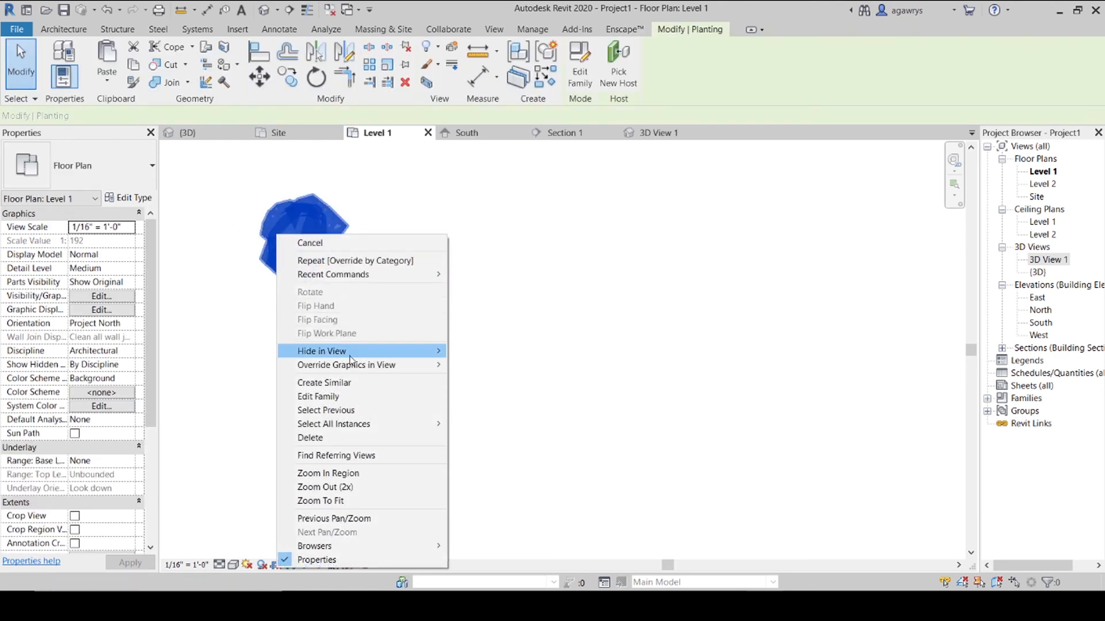
{"action": "mouse_move", "coordinate": [403, 365]}
{"action": "left_click", "coordinate": [492, 371]}
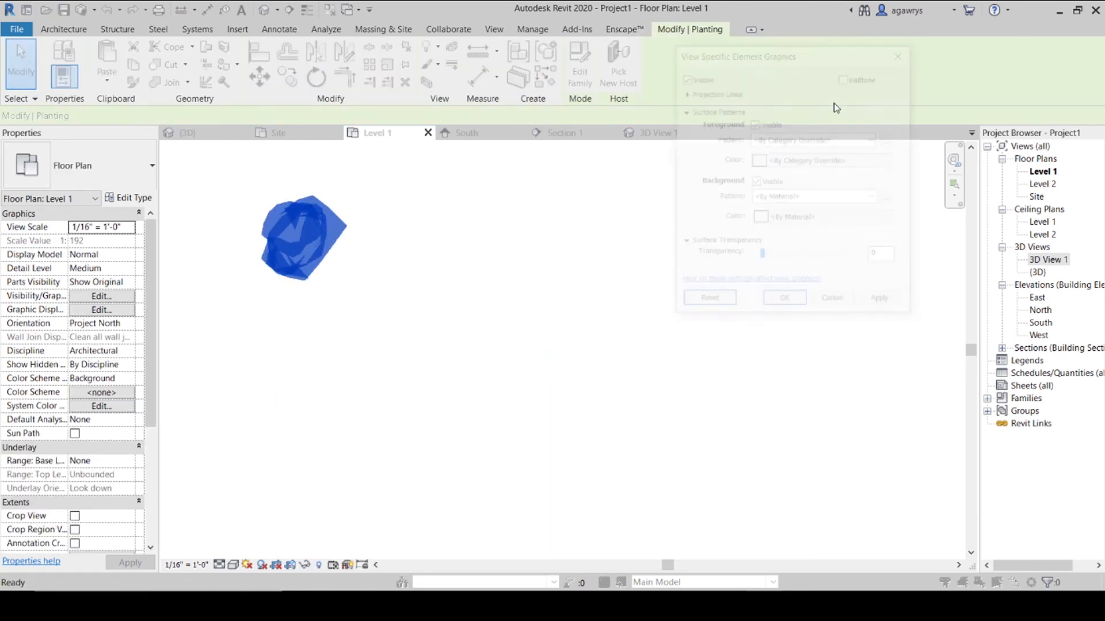
{"action": "left_click", "coordinate": [845, 77]}
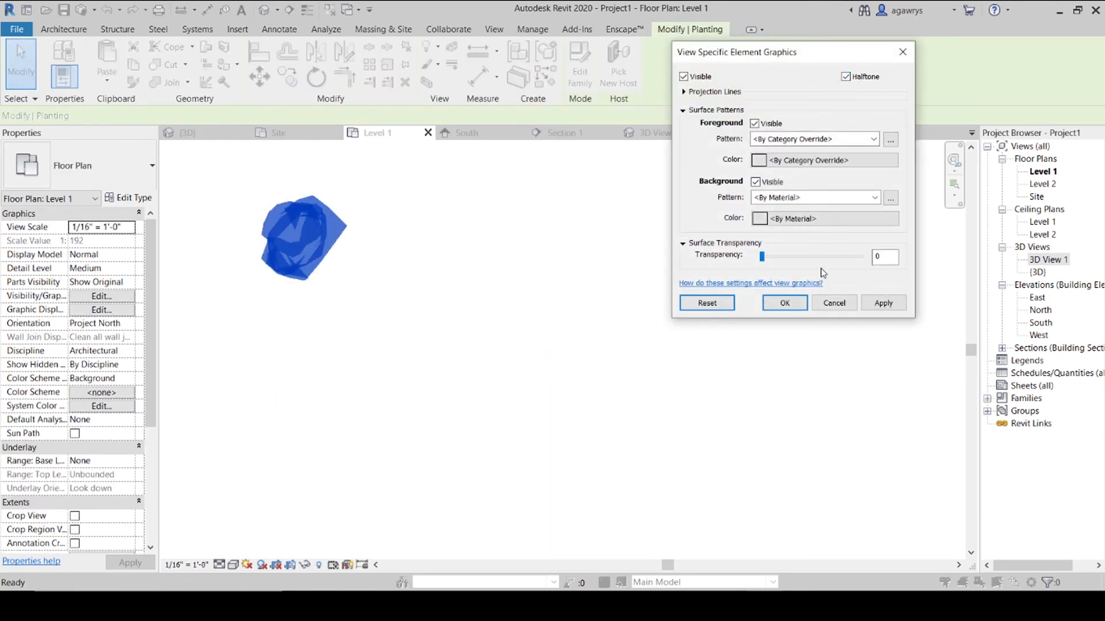
{"action": "left_click", "coordinate": [785, 302]}
{"action": "left_click", "coordinate": [236, 262]}
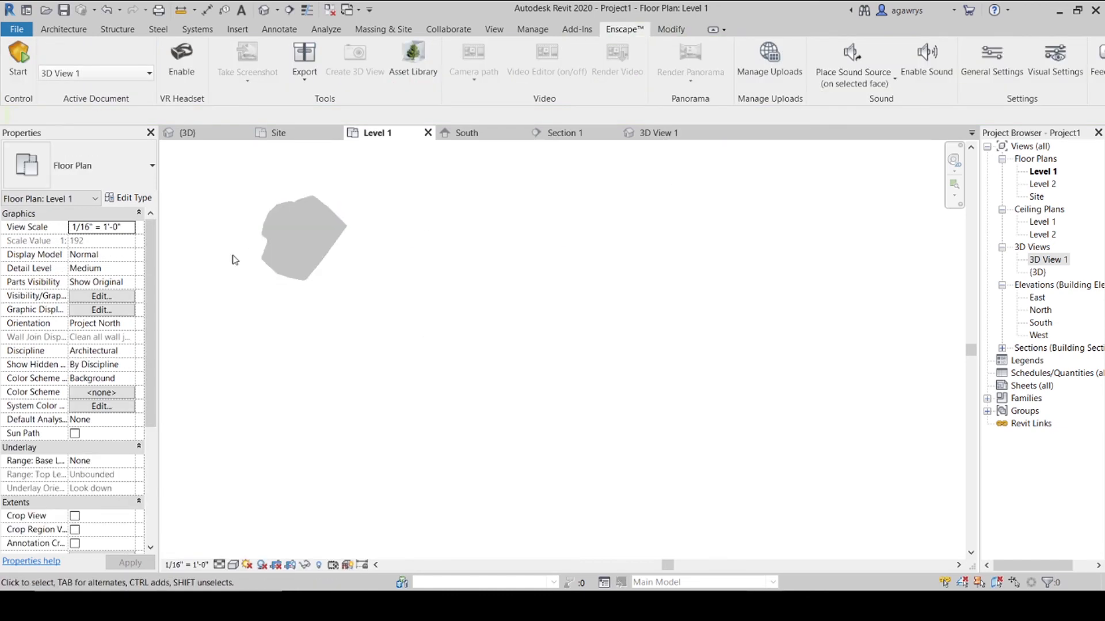
In 3D View 1, apply <Invisible lines> Linework to all mesh edges of "Aimee, Standing".
{"action": "scroll", "coordinate": [234, 260], "scroll_direction": "down", "scroll_amount": 5}
{"action": "middle_click_drag", "start_coordinate": [726, 311], "coordinate": [666, 293]}
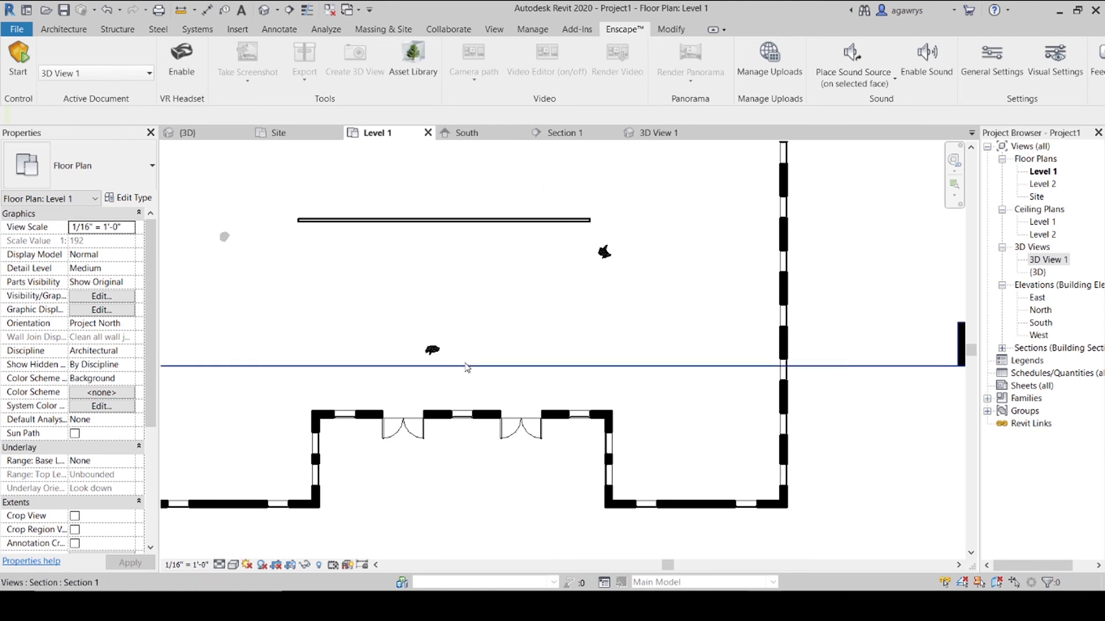
{"action": "left_click", "coordinate": [648, 133]}
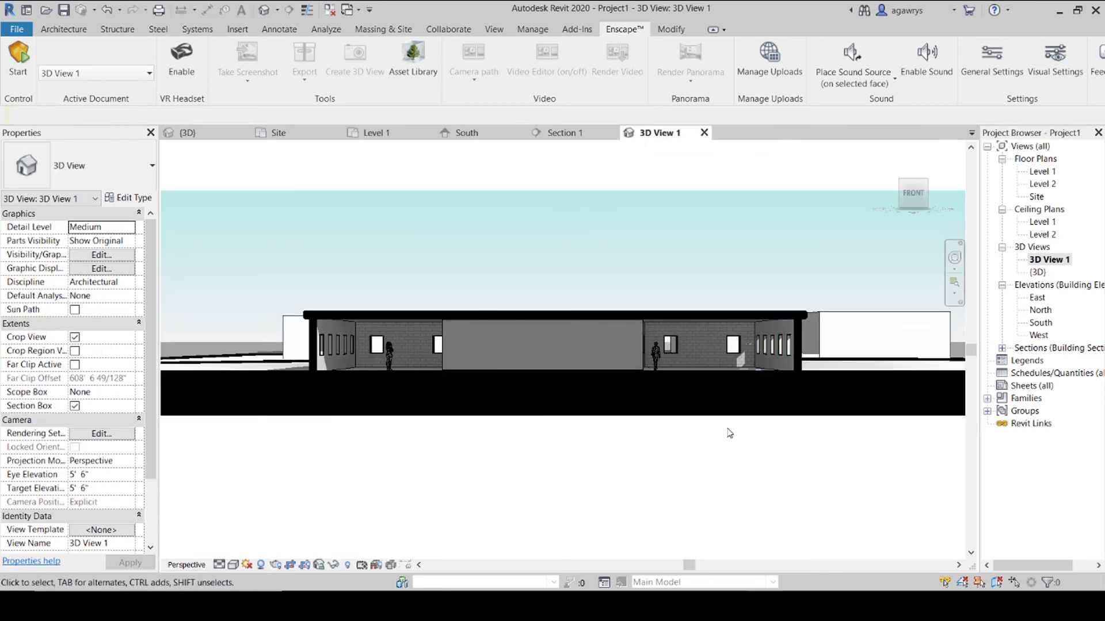
{"action": "scroll", "coordinate": [643, 354], "scroll_direction": "down", "scroll_amount": 3}
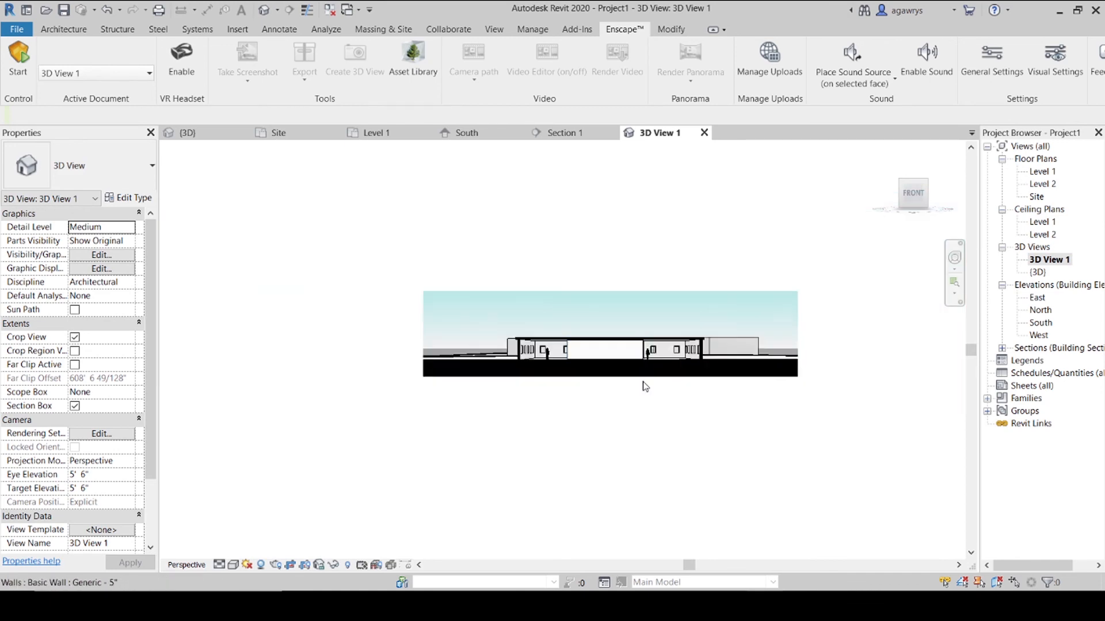
{"action": "scroll", "coordinate": [644, 386], "scroll_direction": "up", "scroll_amount": 4}
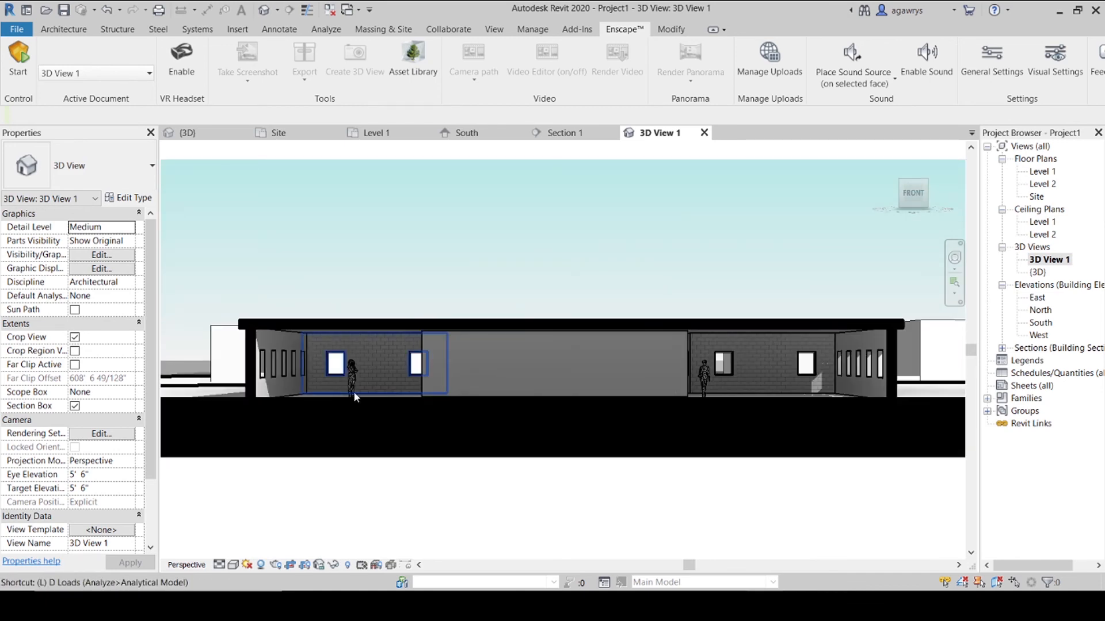
{"action": "key", "text": "w"}
{"action": "scroll", "coordinate": [353, 391], "scroll_direction": "up", "scroll_amount": 3}
{"action": "scroll", "coordinate": [414, 385], "scroll_direction": "up", "scroll_amount": 2}
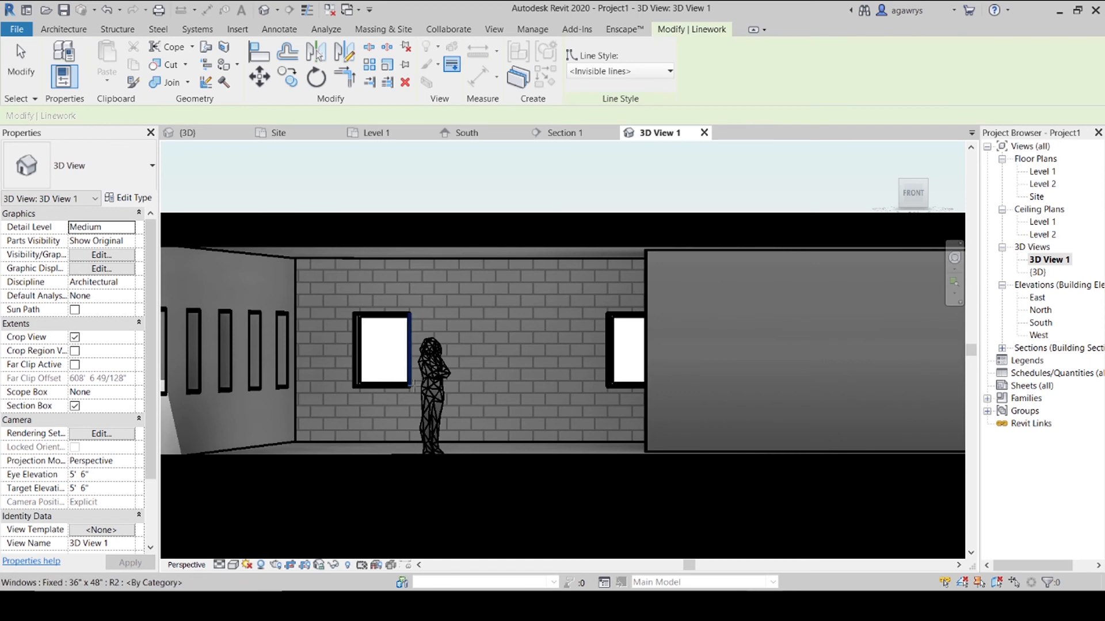
{"action": "scroll", "coordinate": [430, 371], "scroll_direction": "up", "scroll_amount": 3}
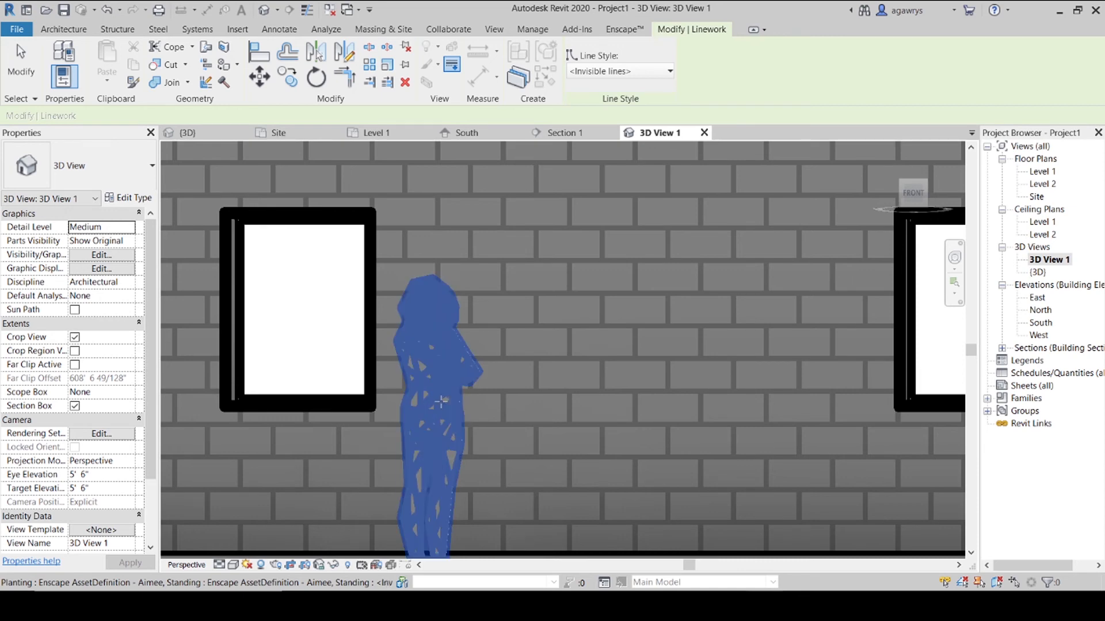
{"action": "key", "text": "Escape"}
Apply <Invisible lines> Linework to all mesh edges of "Aamina, Walking" in 3D View 1.
{"action": "scroll", "coordinate": [402, 385], "scroll_direction": "down", "scroll_amount": 5}
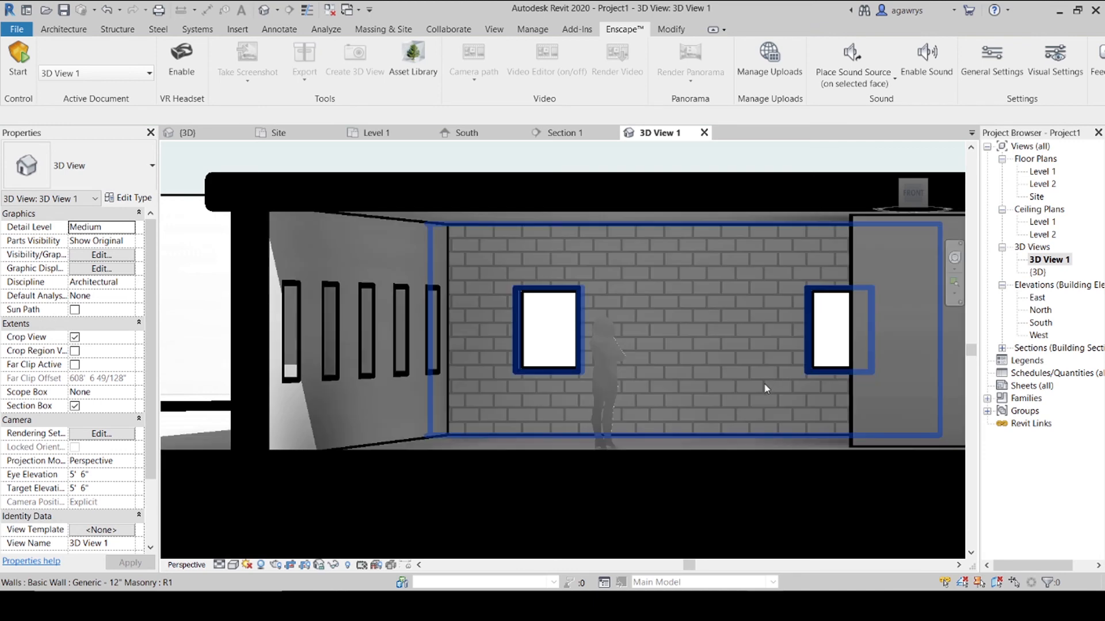
{"action": "scroll", "coordinate": [713, 340], "scroll_direction": "up", "scroll_amount": 5}
{"action": "middle_click_drag", "start_coordinate": [713, 345], "coordinate": [451, 339]}
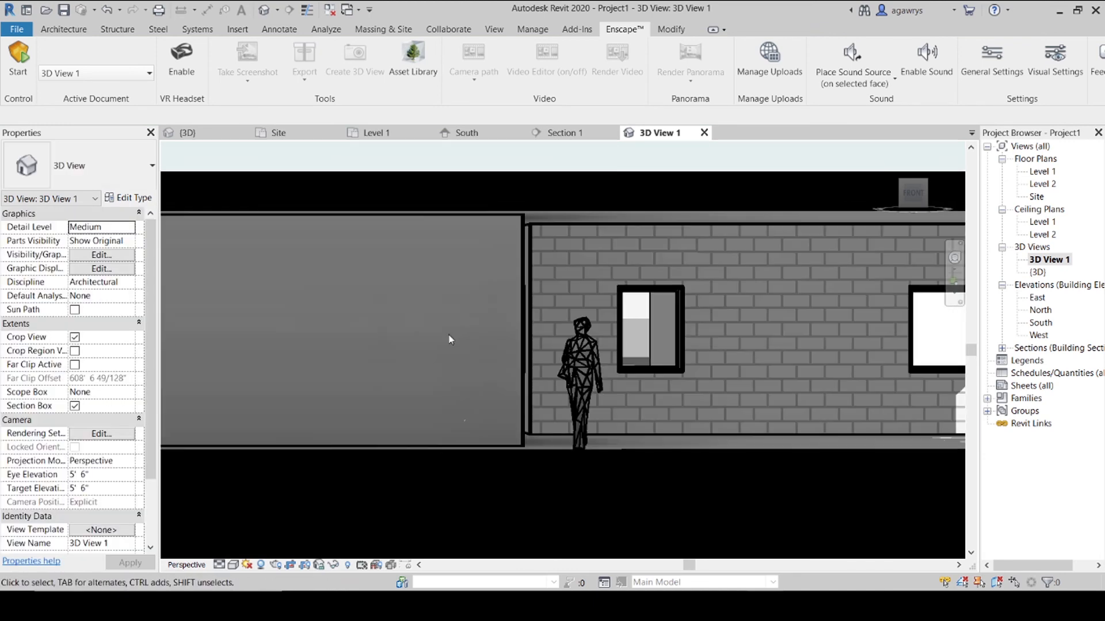
{"action": "scroll", "coordinate": [588, 360], "scroll_direction": "up", "scroll_amount": 5}
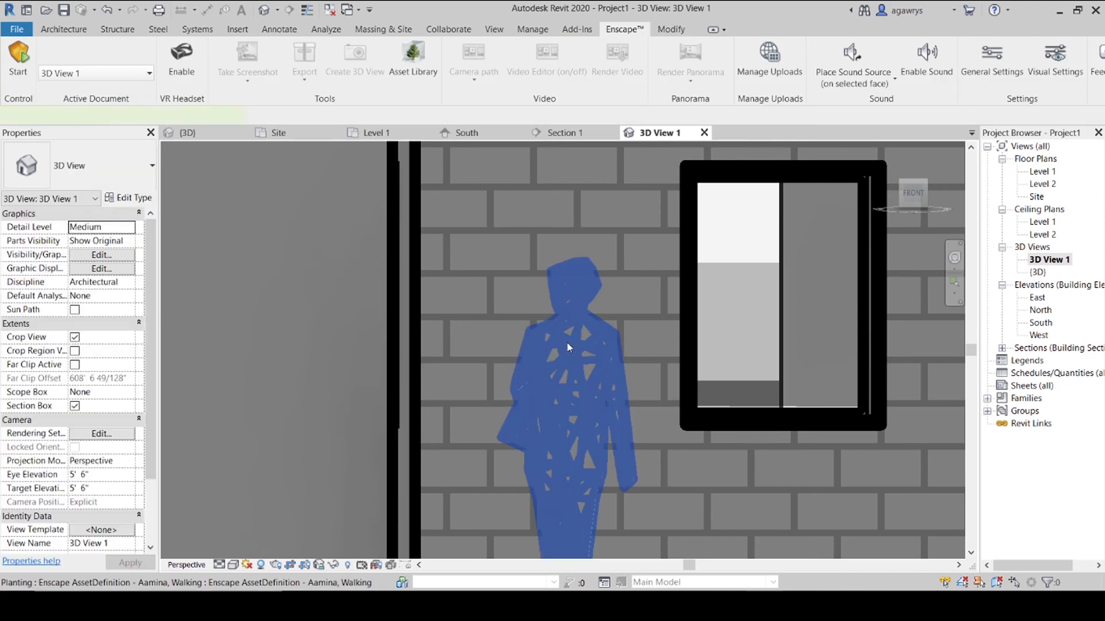
Override the Planting category in 3D View 1 with a <Solid fill> foreground surface pattern coloured RGB 074-074-074.
{"action": "right_click", "coordinate": [567, 345]}
{"action": "mouse_move", "coordinate": [635, 362]}
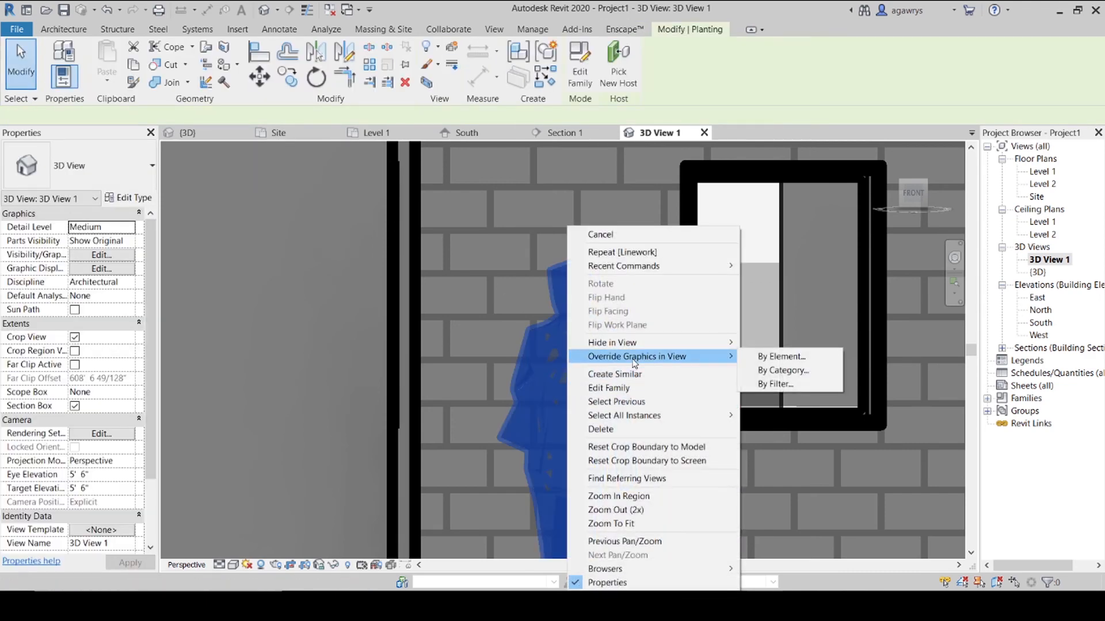
{"action": "left_click", "coordinate": [758, 371]}
{"action": "left_click", "coordinate": [781, 140]}
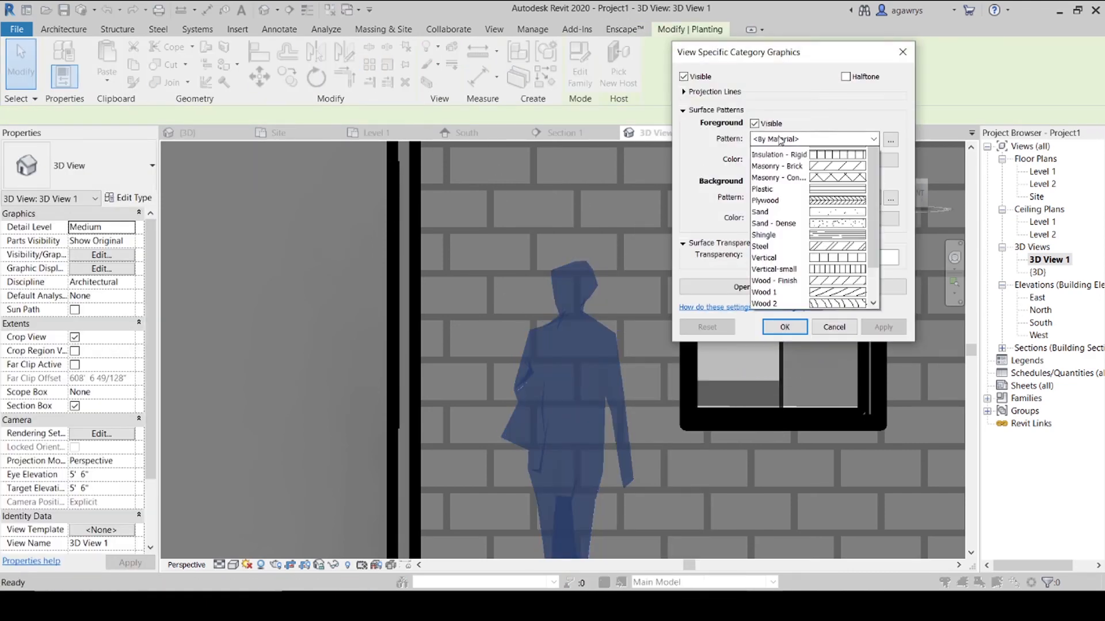
{"action": "left_click", "coordinate": [786, 164]}
{"action": "left_click", "coordinate": [786, 162]}
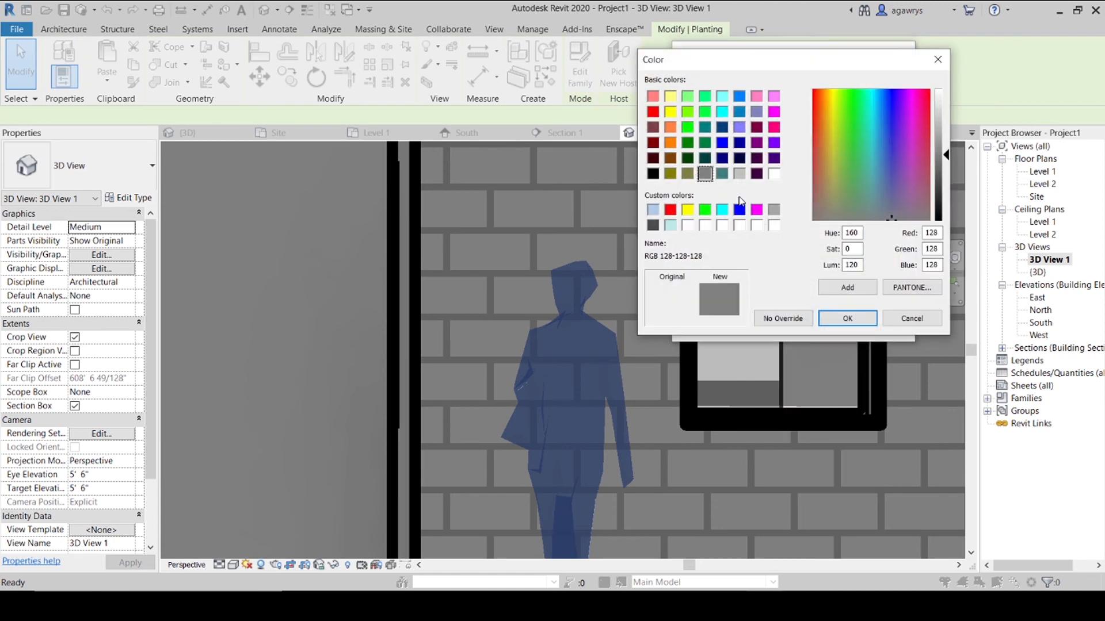
{"action": "left_click", "coordinate": [652, 225]}
{"action": "left_click", "coordinate": [865, 323]}
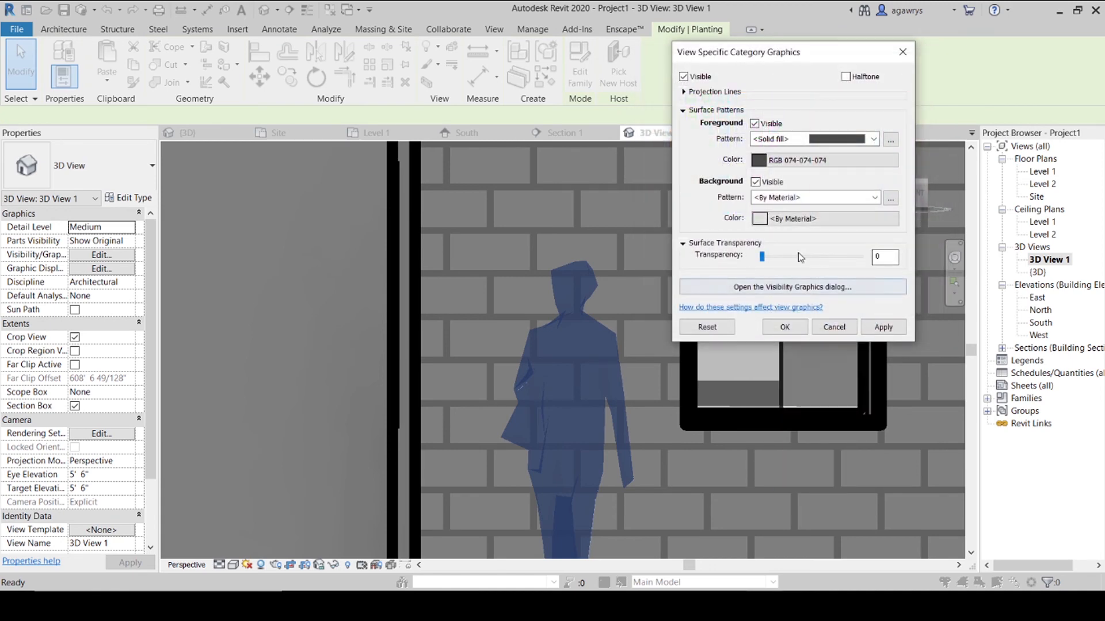
{"action": "left_click", "coordinate": [784, 326]}
{"action": "key", "text": "Escape"}
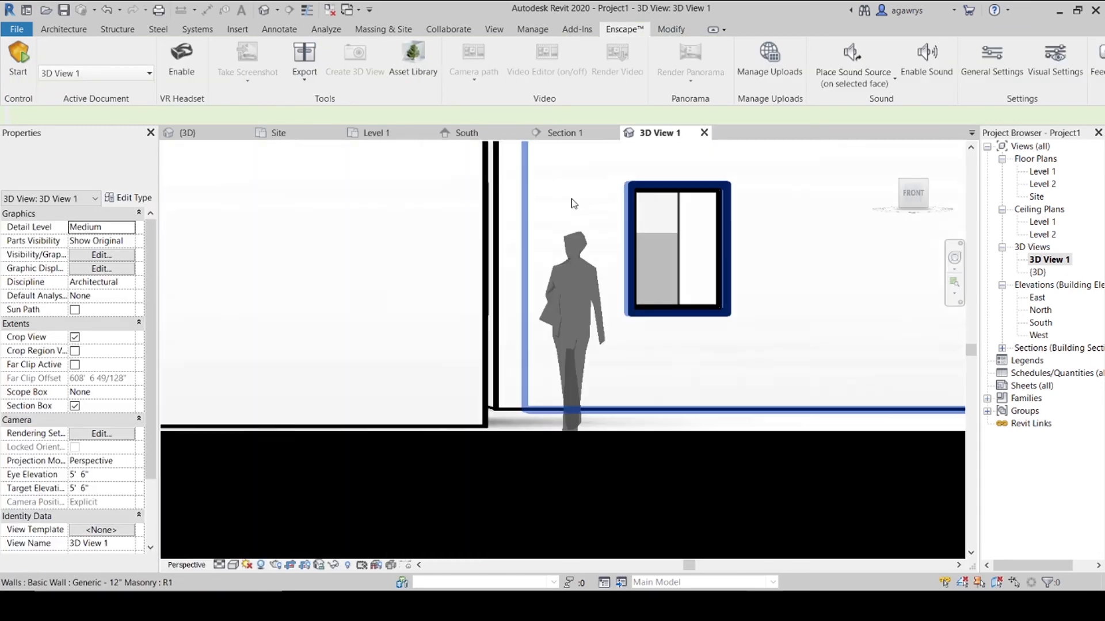
Examine both silhouetted people up close and across the whole perspective section in 3D View 1.
{"action": "scroll", "coordinate": [572, 199], "scroll_direction": "down", "scroll_amount": 1}
{"action": "middle_click_drag", "start_coordinate": [249, 300], "coordinate": [748, 385]}
{"action": "middle_click_drag", "start_coordinate": [380, 372], "coordinate": [708, 349]}
{"action": "scroll", "coordinate": [436, 349], "scroll_direction": "down", "scroll_amount": 5}
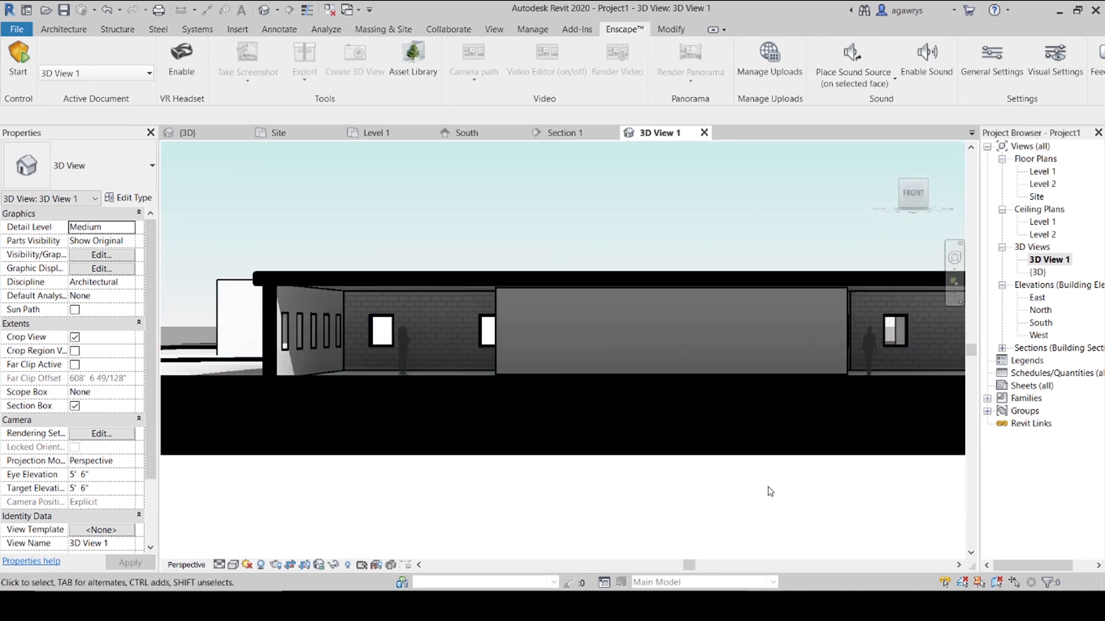
{"action": "scroll", "coordinate": [681, 501], "scroll_direction": "up", "scroll_amount": 2}
{"action": "scroll", "coordinate": [682, 500], "scroll_direction": "down", "scroll_amount": 2}
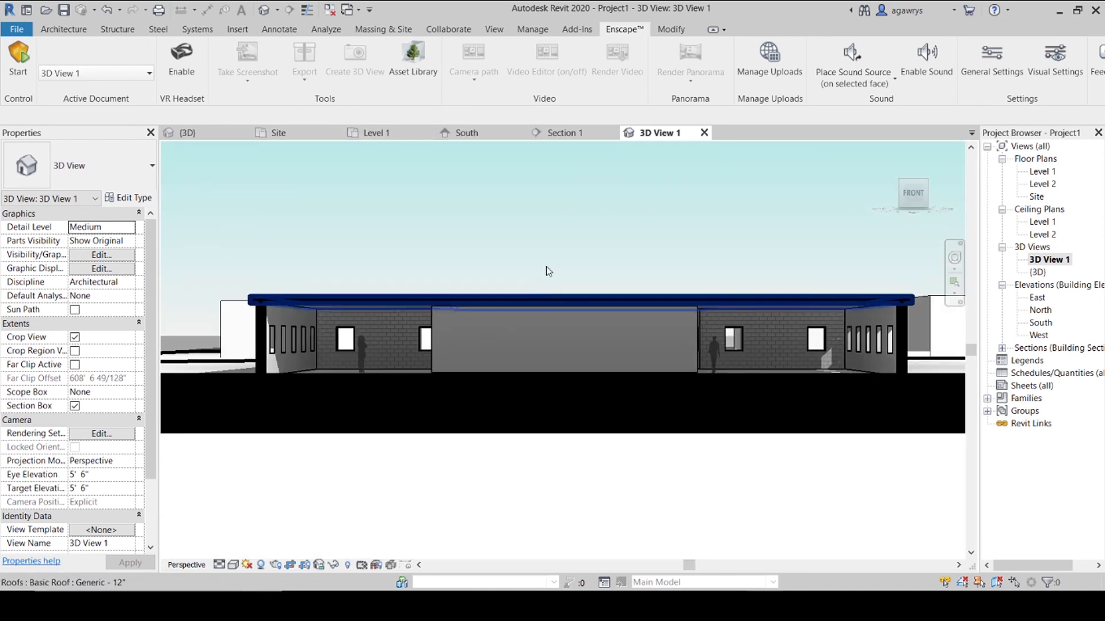
In the Level 1 plan, place three Enscape Bench 14 furniture assets along the front face of the freestanding interior wall.
{"action": "left_click", "coordinate": [387, 133]}
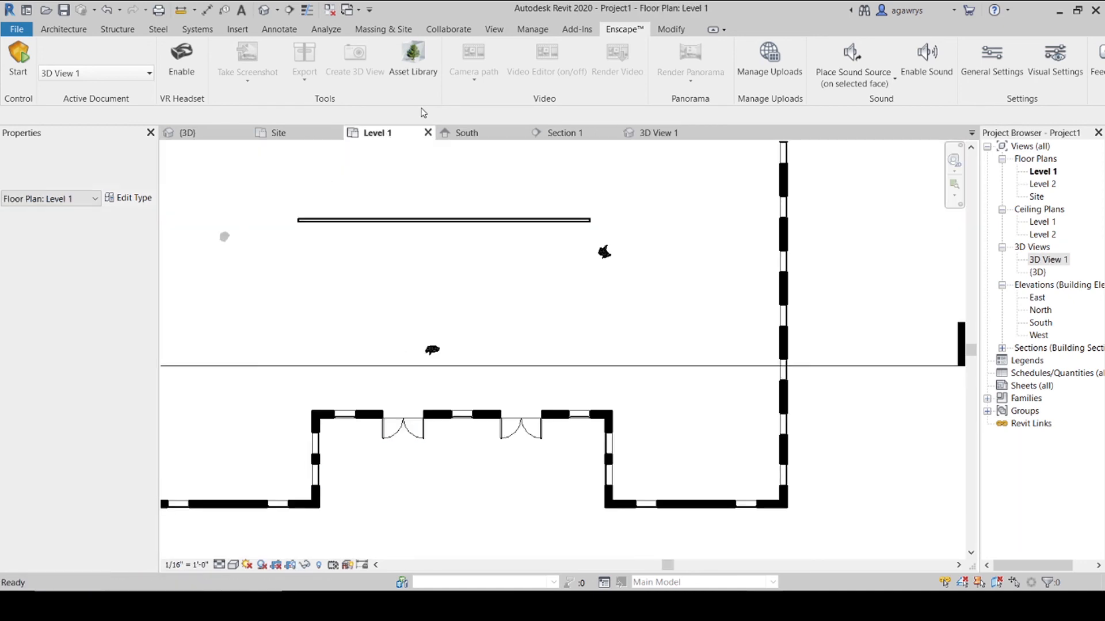
{"action": "left_click", "coordinate": [403, 59]}
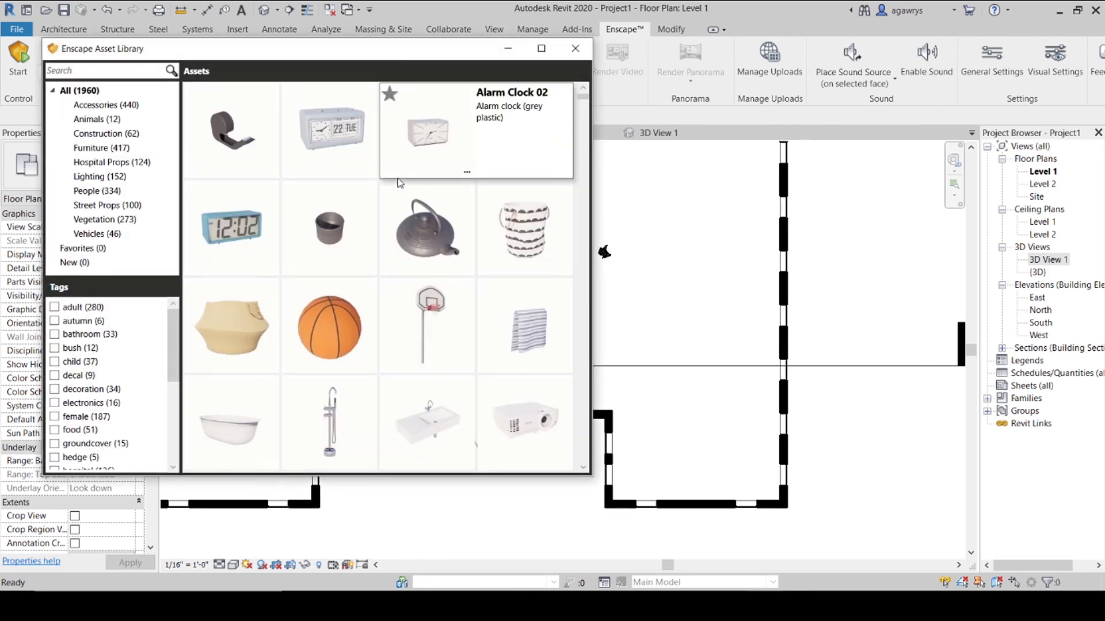
{"action": "left_click", "coordinate": [91, 150]}
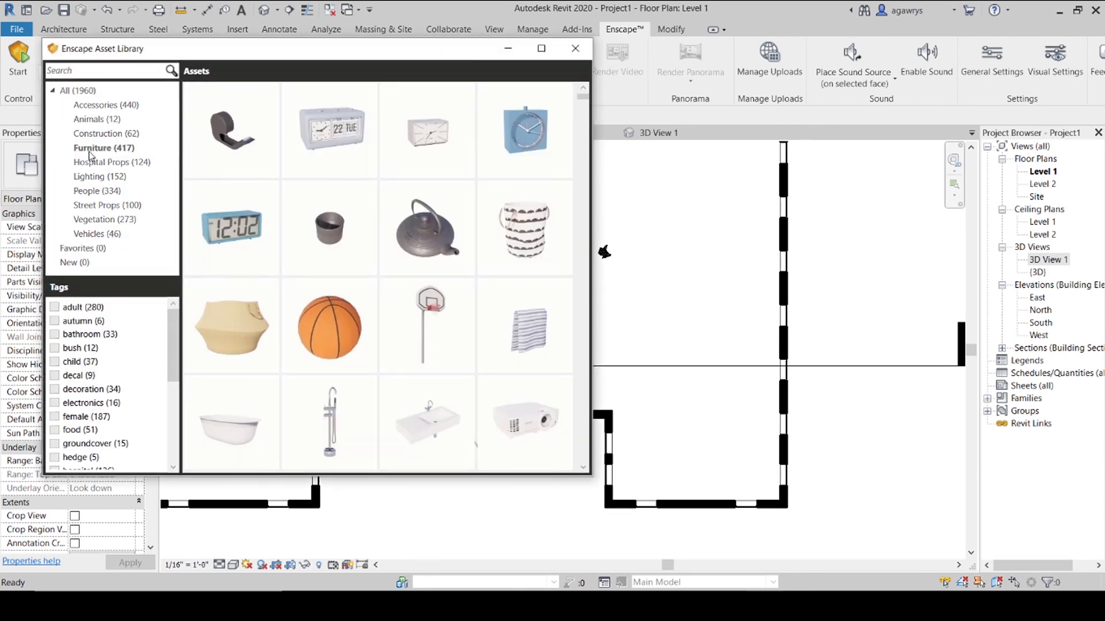
{"action": "scroll", "coordinate": [280, 224], "scroll_direction": "down", "scroll_amount": 5}
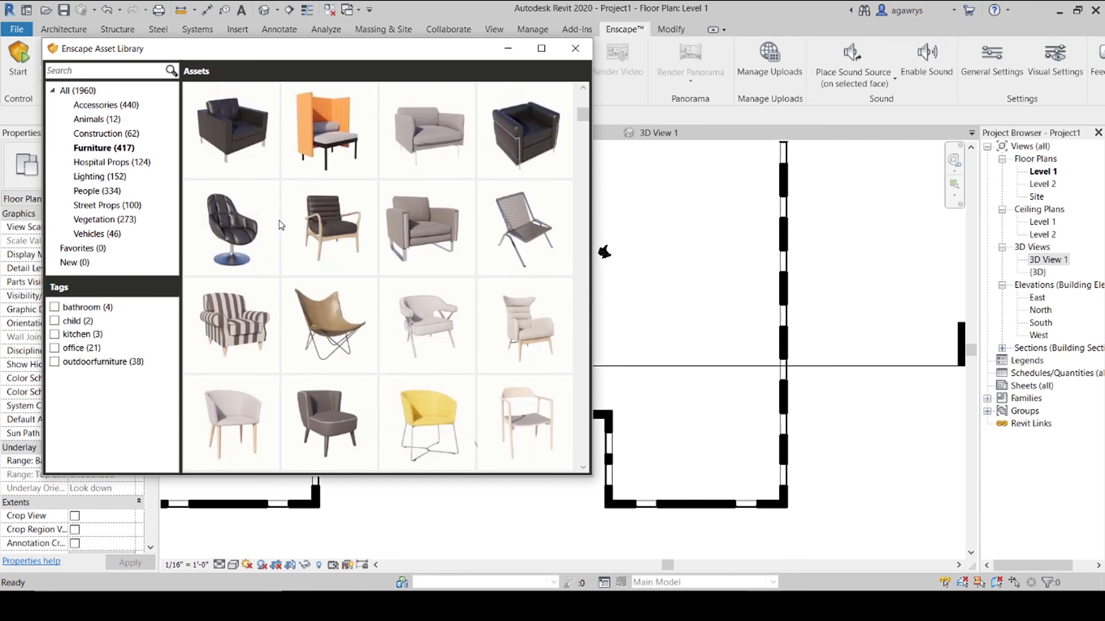
{"action": "mouse_move", "coordinate": [398, 223]}
{"action": "scroll", "coordinate": [398, 223], "scroll_direction": "down", "scroll_amount": 10}
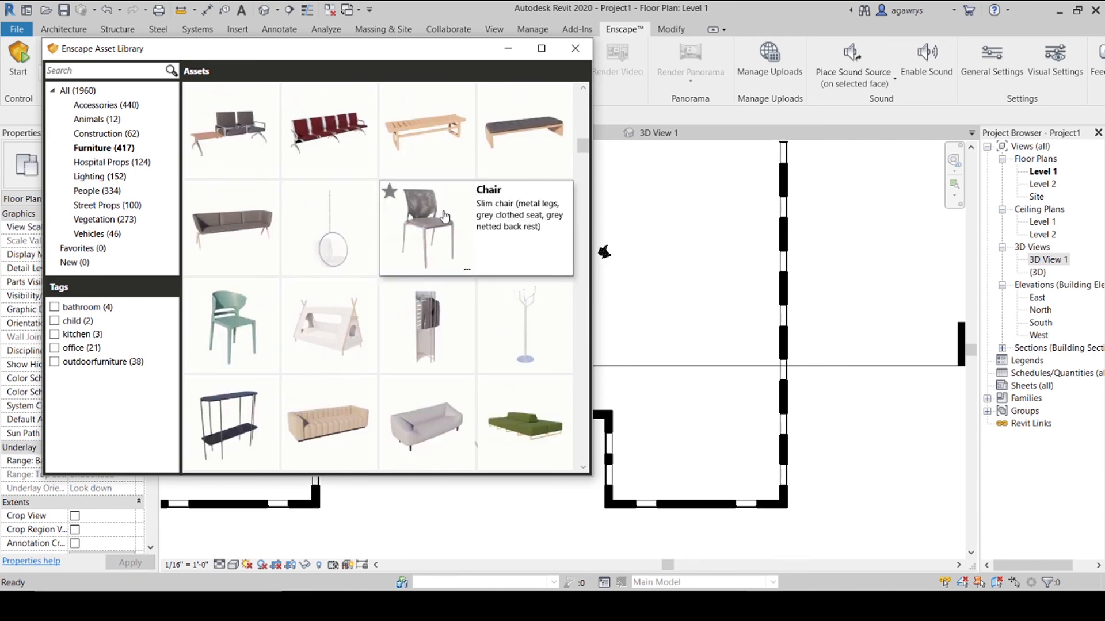
{"action": "left_click", "coordinate": [398, 224]}
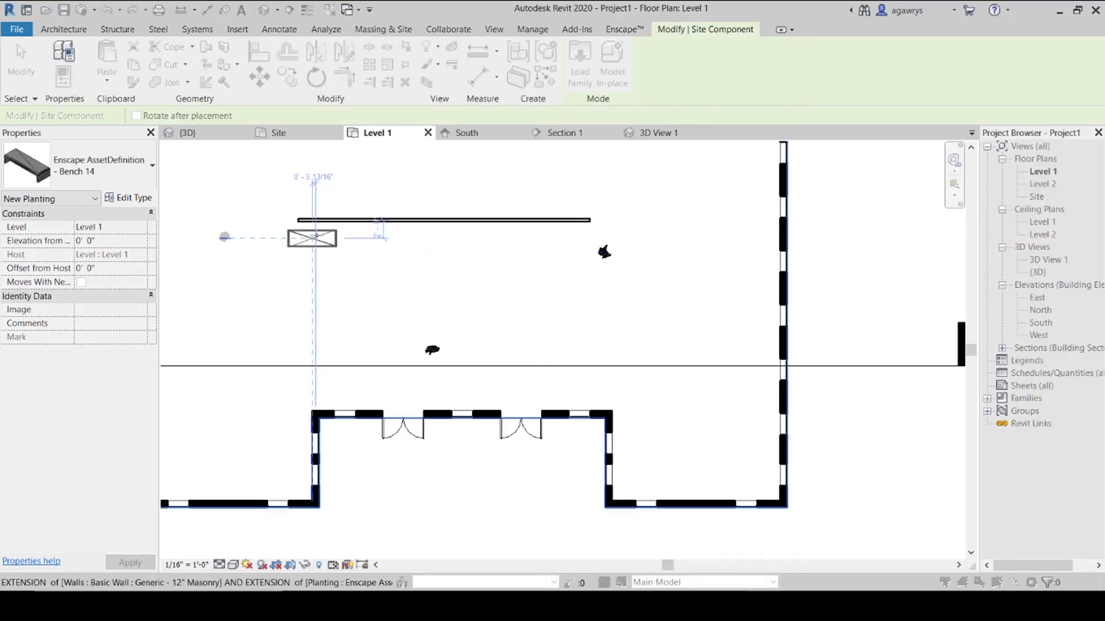
{"action": "scroll", "coordinate": [322, 231], "scroll_direction": "up", "scroll_amount": 4}
{"action": "left_click", "coordinate": [329, 231]}
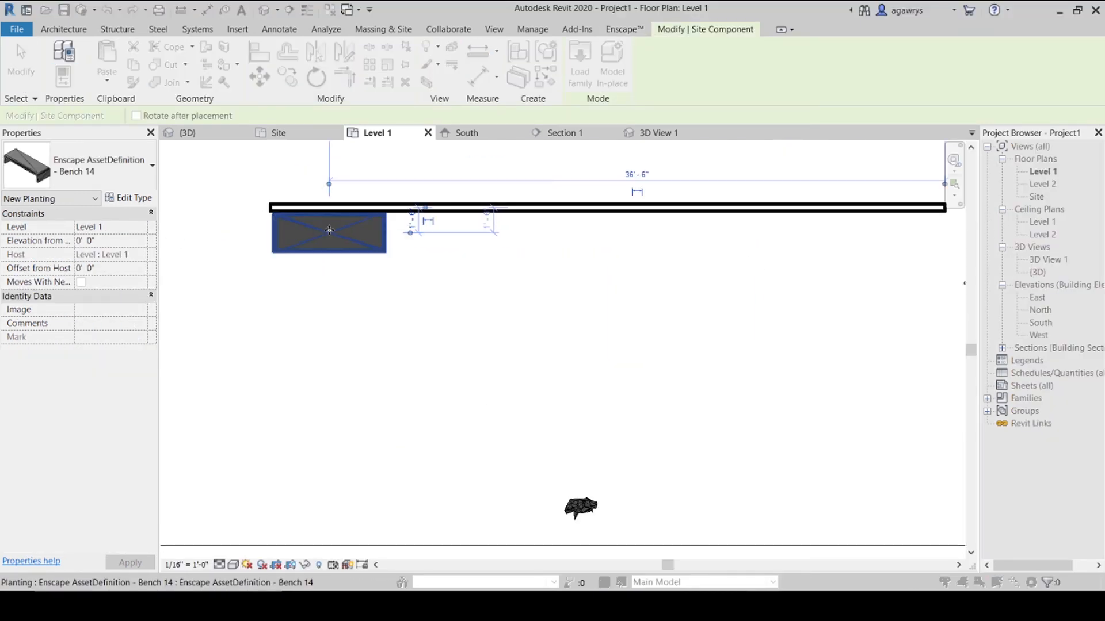
{"action": "left_click", "coordinate": [667, 233]}
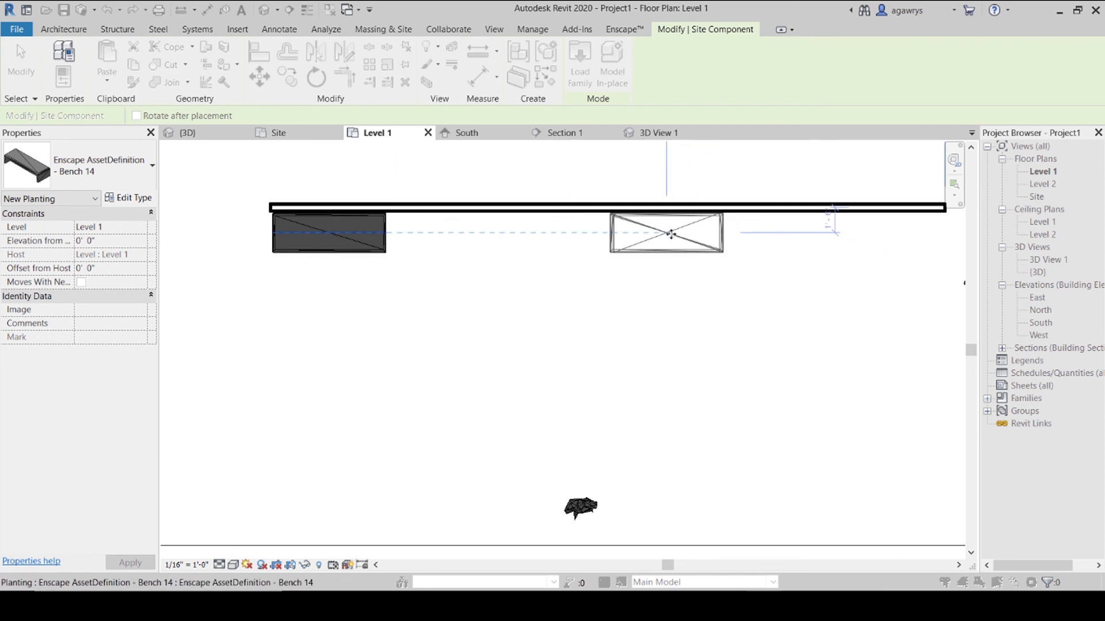
{"action": "middle_click_drag", "start_coordinate": [671, 234], "coordinate": [259, 266]}
{"action": "left_click", "coordinate": [466, 268]}
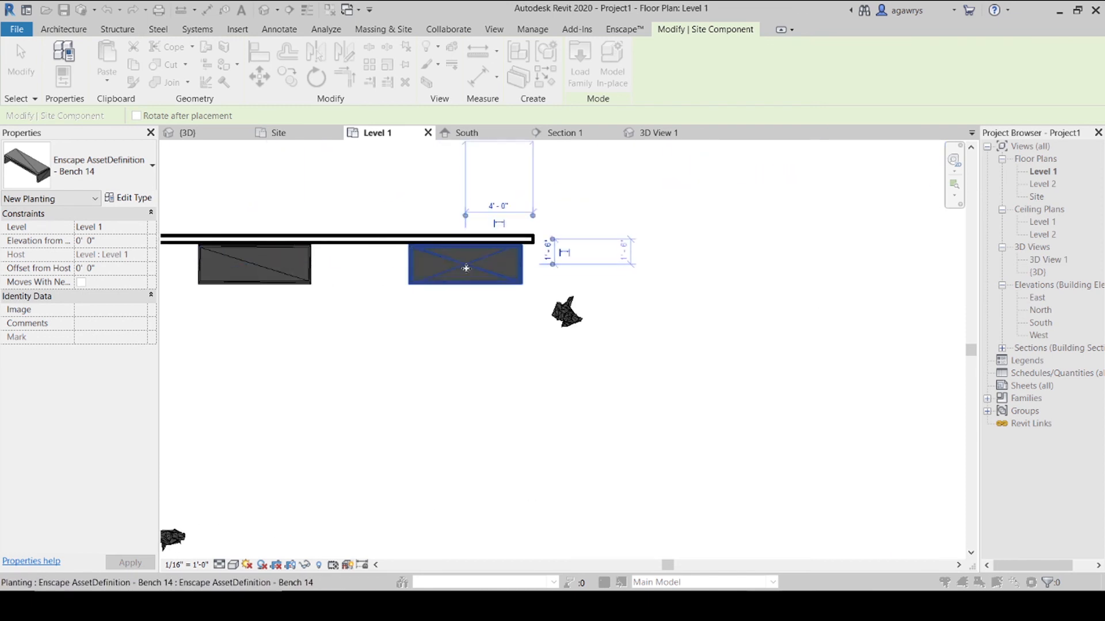
In 3D View 1, shift the middle bench slightly left towards the centre of the interior wall.
{"action": "left_click", "coordinate": [649, 132]}
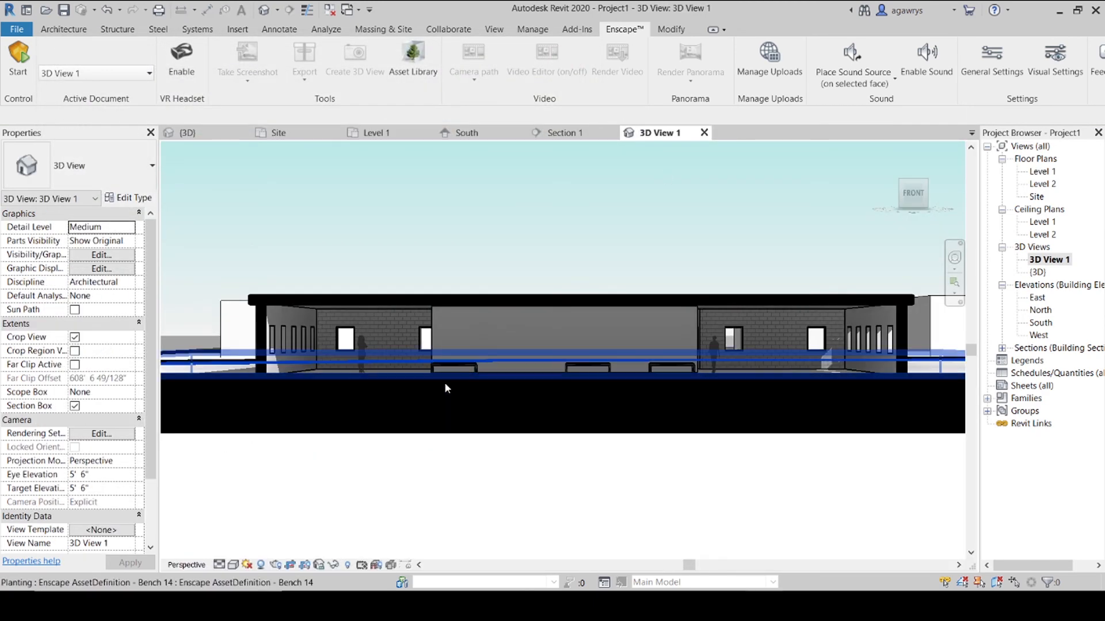
{"action": "left_click", "coordinate": [583, 367]}
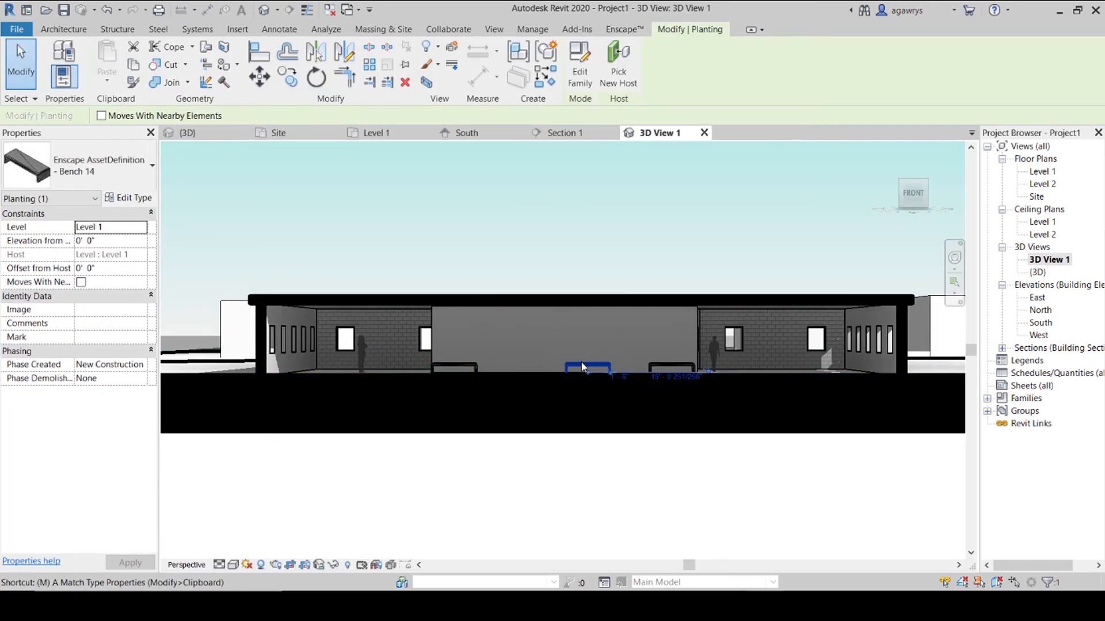
{"action": "left_click_drag", "start_coordinate": [583, 367], "coordinate": [560, 365]}
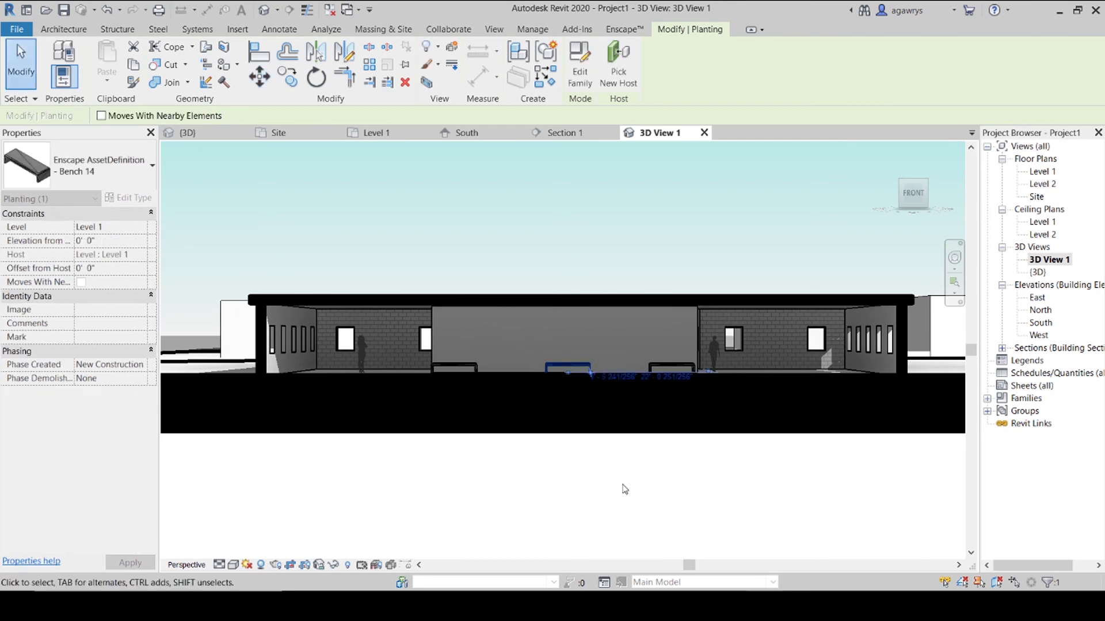
{"action": "left_click", "coordinate": [601, 453]}
Apply <Invisible lines> Linework to all mesh edges of the middle bench in 3D View 1.
{"action": "scroll", "coordinate": [589, 413], "scroll_direction": "up", "scroll_amount": 6}
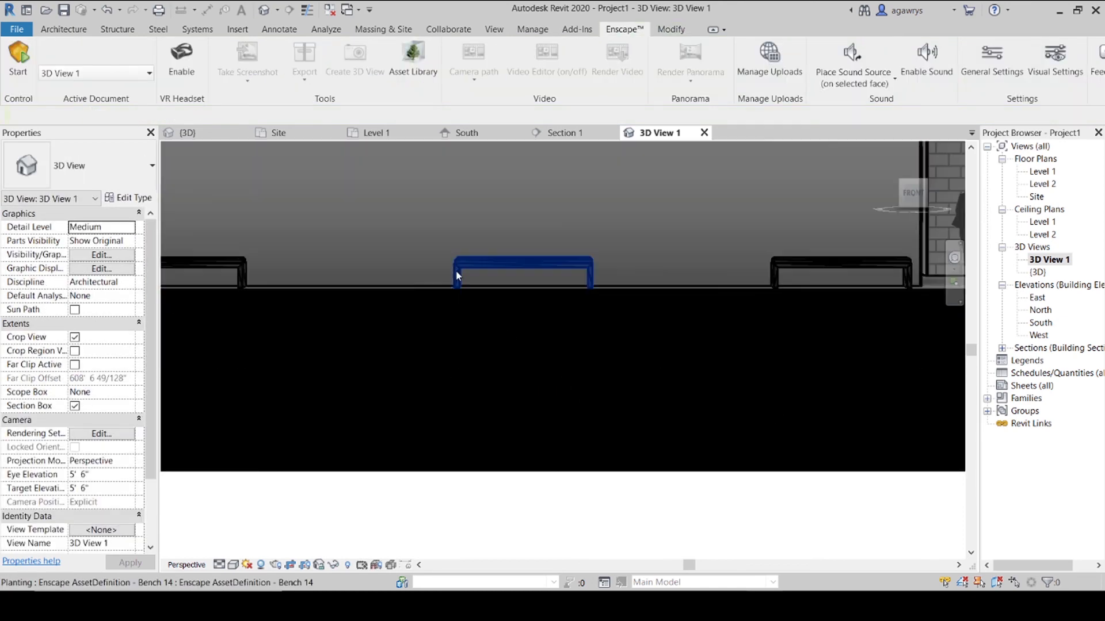
{"action": "key", "text": "w"}
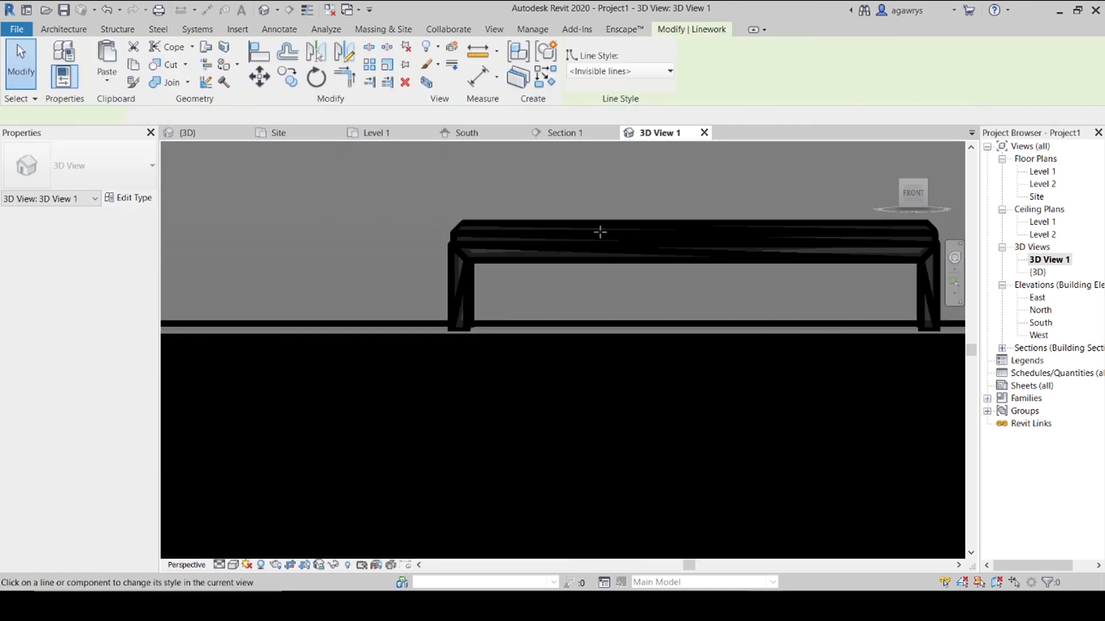
{"action": "key", "text": "Tab"}
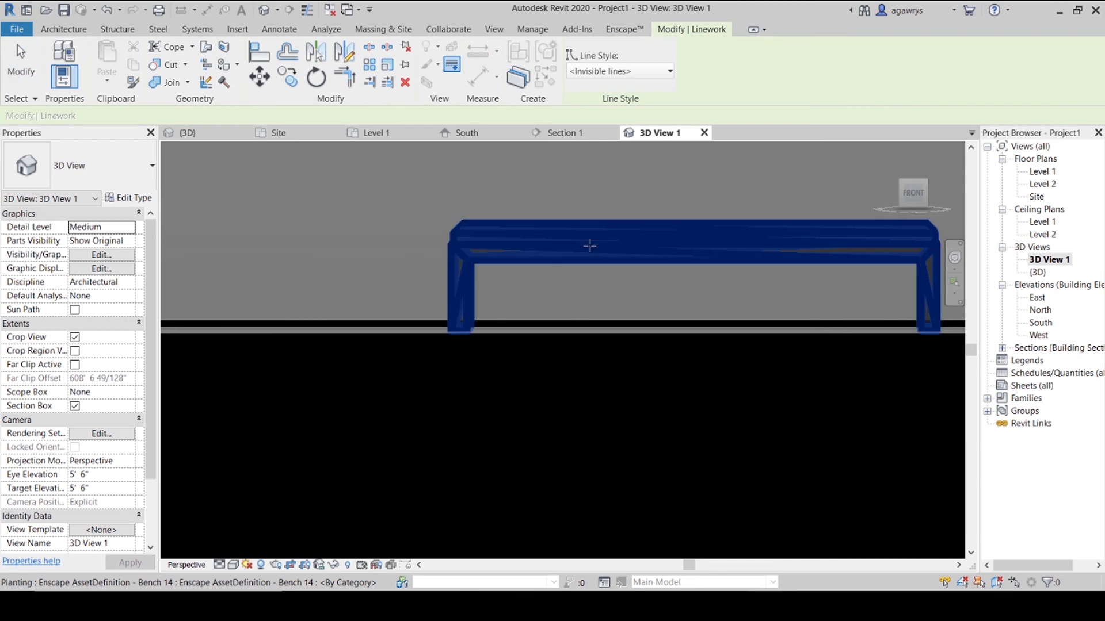
{"action": "left_click", "coordinate": [589, 246]}
Apply <Invisible lines> Linework to all mesh edges of the bench at the interior wall's left end.
{"action": "middle_click_drag", "start_coordinate": [207, 239], "coordinate": [611, 278]}
{"action": "middle_click_drag", "start_coordinate": [277, 287], "coordinate": [806, 288]}
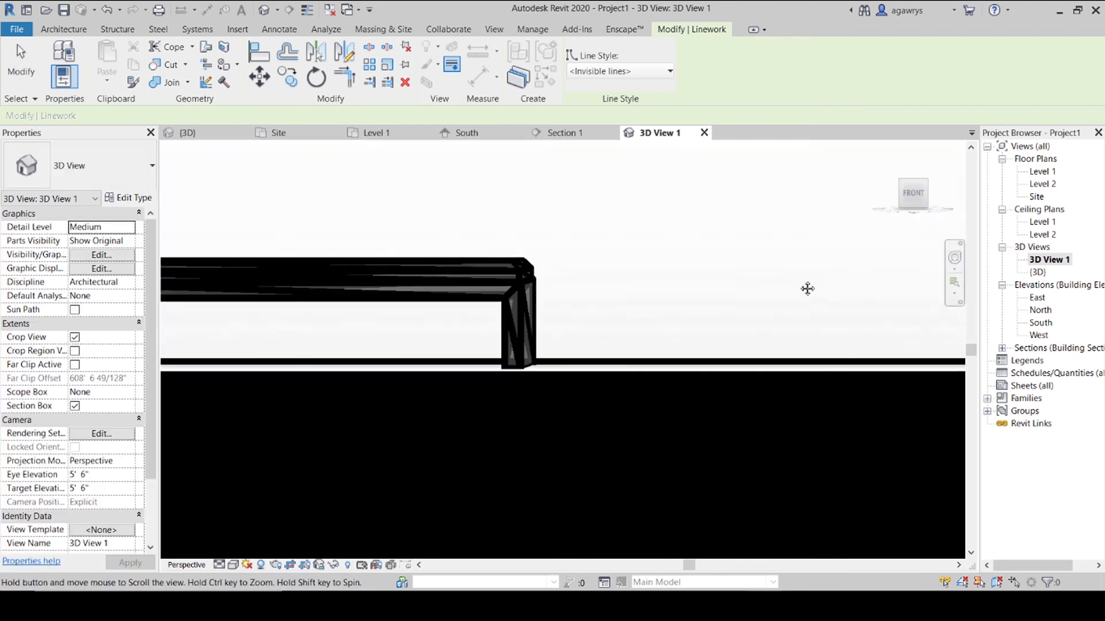
{"action": "key", "text": "Tab"}
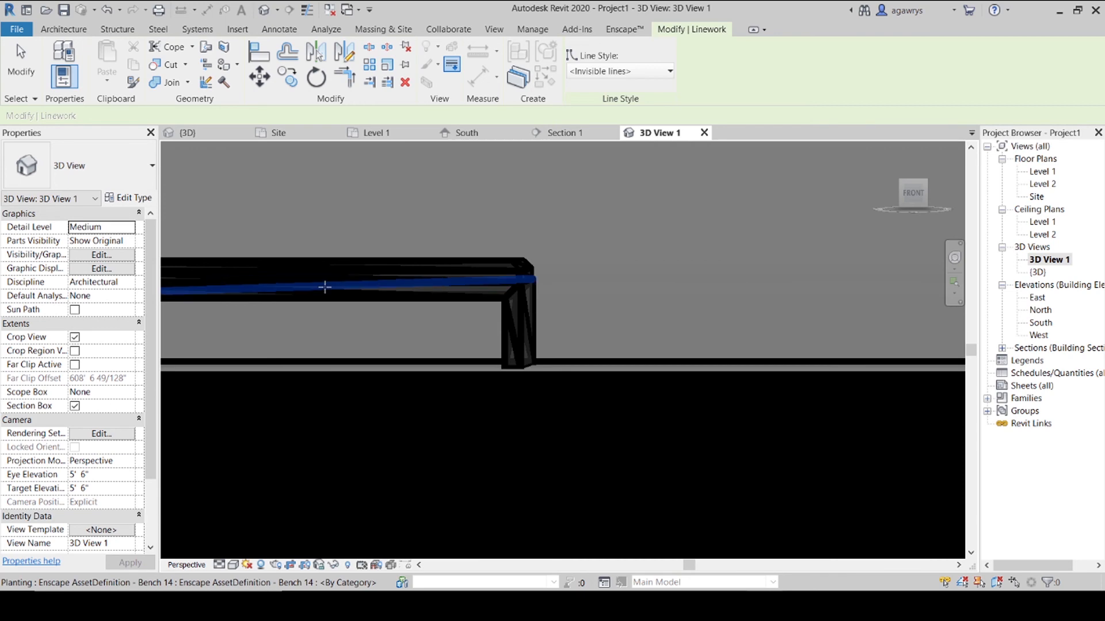
{"action": "left_click", "coordinate": [324, 287]}
{"action": "key", "text": "Escape"}
Apply <Invisible lines> Linework to all mesh edges of the bench at the interior wall's right end.
{"action": "scroll", "coordinate": [477, 335], "scroll_direction": "down", "scroll_amount": 4}
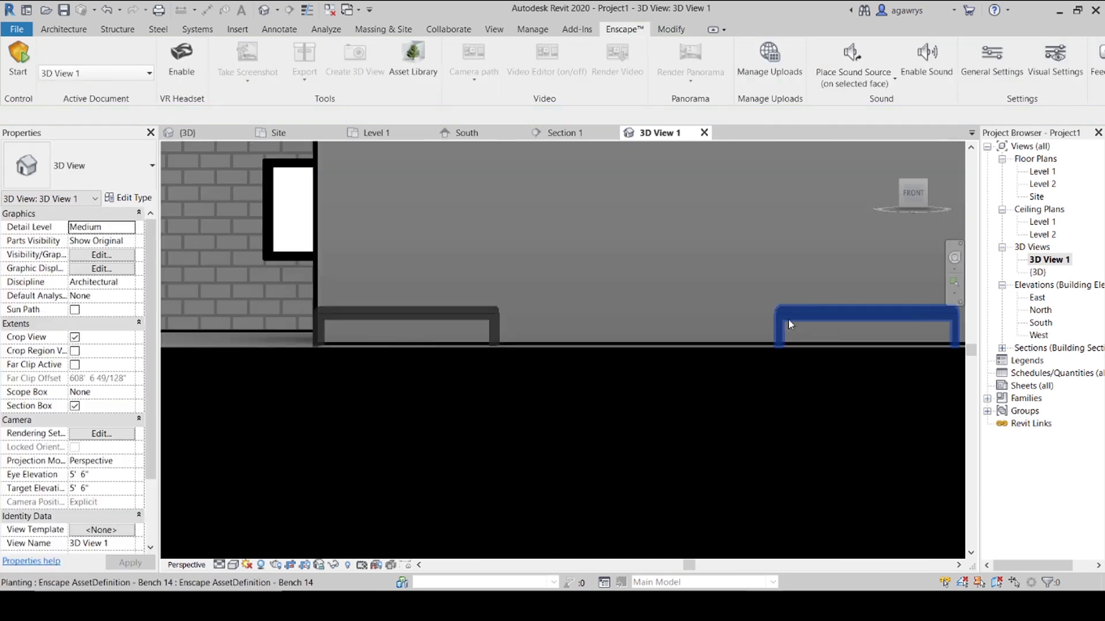
{"action": "middle_click_drag", "start_coordinate": [789, 321], "coordinate": [411, 319]}
{"action": "middle_click_drag", "start_coordinate": [753, 299], "coordinate": [274, 318]}
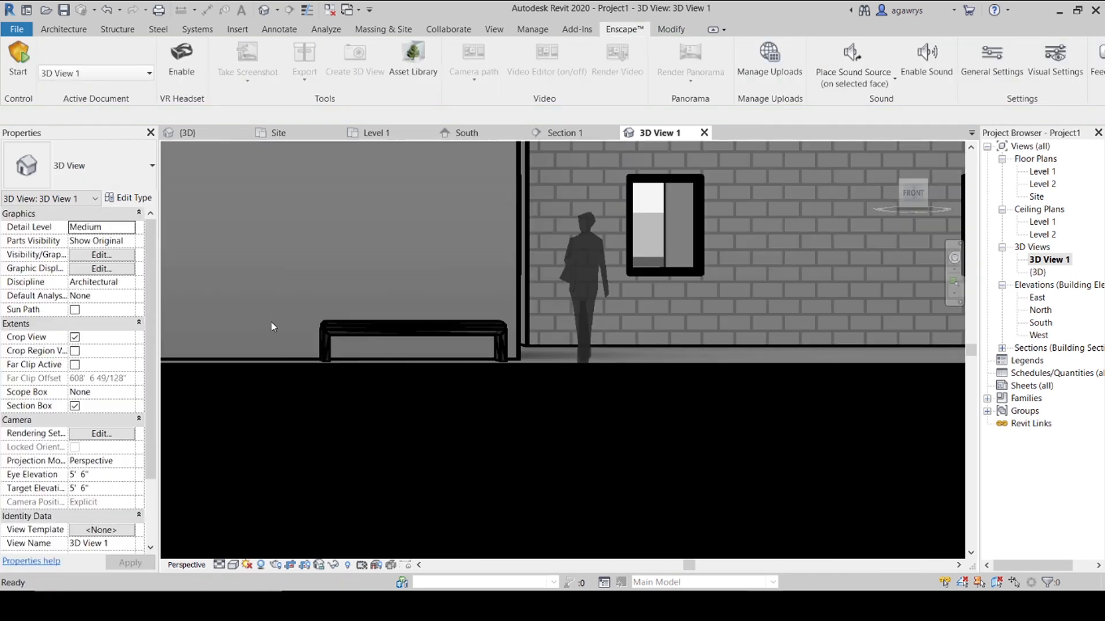
{"action": "key", "text": "l"}
{"action": "key", "text": "w"}
{"action": "scroll", "coordinate": [274, 316], "scroll_direction": "up", "scroll_amount": 4}
{"action": "key", "text": "Tab"}
{"action": "key", "text": "Tab"}
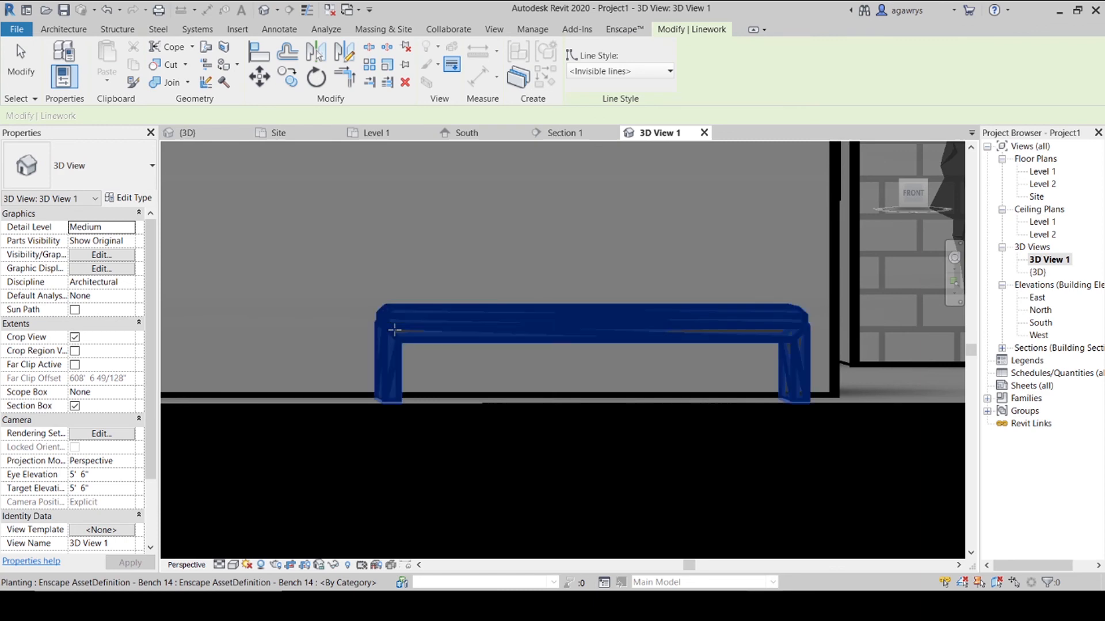
{"action": "left_click", "coordinate": [394, 329]}
{"action": "key", "text": "Escape"}
{"action": "scroll", "coordinate": [394, 330], "scroll_direction": "down", "scroll_amount": 4}
{"action": "scroll", "coordinate": [380, 351], "scroll_direction": "down", "scroll_amount": 3}
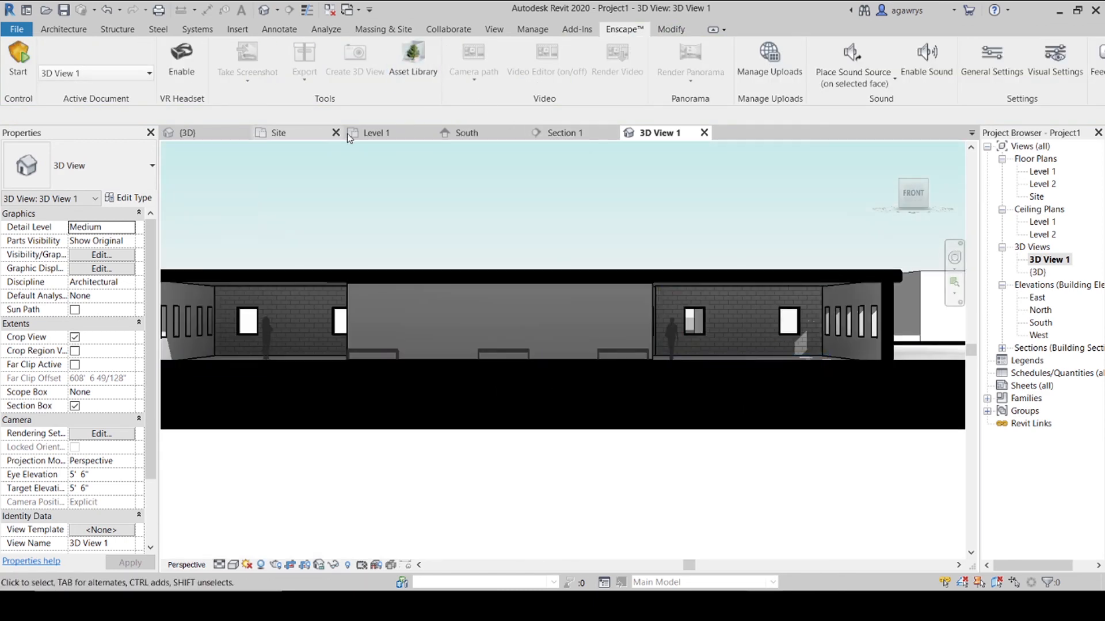
In the Level 1 plan, place the Enscape decoration asset "Sculpture, Leaf" between the middle and right benches.
{"action": "left_click", "coordinate": [349, 137]}
{"action": "left_click", "coordinate": [413, 57]}
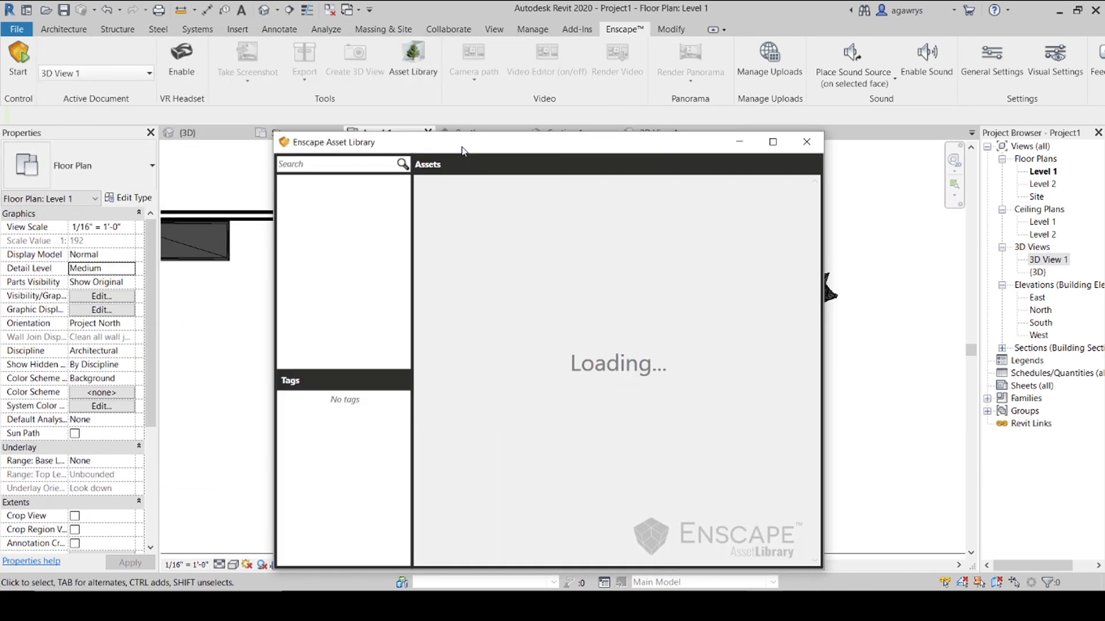
{"action": "left_click", "coordinate": [286, 483]}
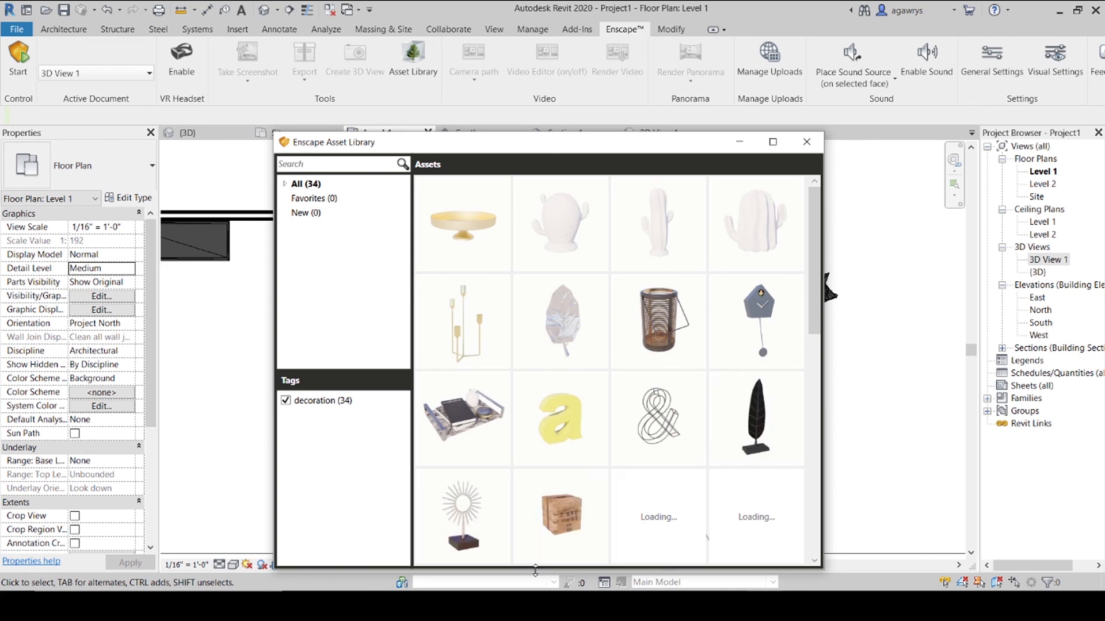
{"action": "left_click", "coordinate": [734, 428]}
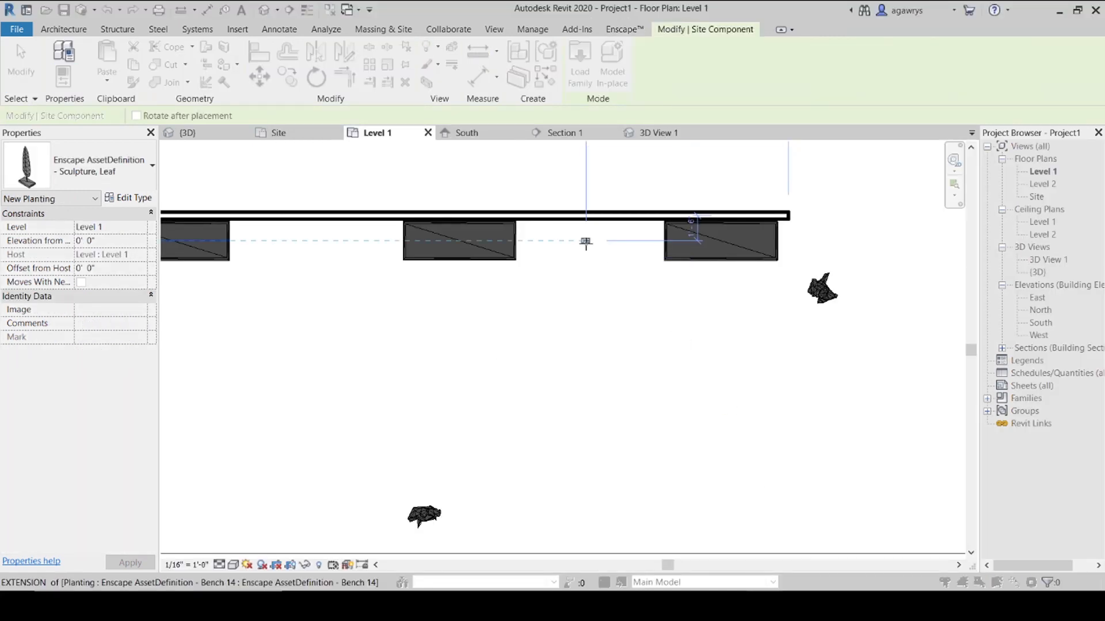
{"action": "left_click", "coordinate": [585, 242]}
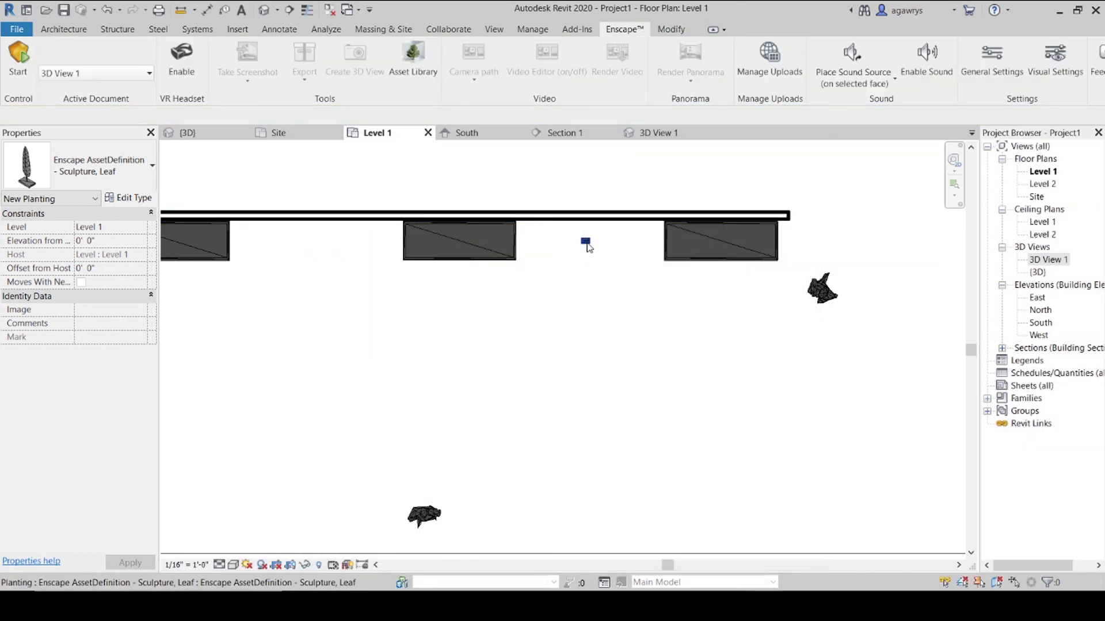
In 3D View 1, set the Height type parameter of the "Sculpture, Leaf" asset to 5' 0".
{"action": "left_click", "coordinate": [685, 132]}
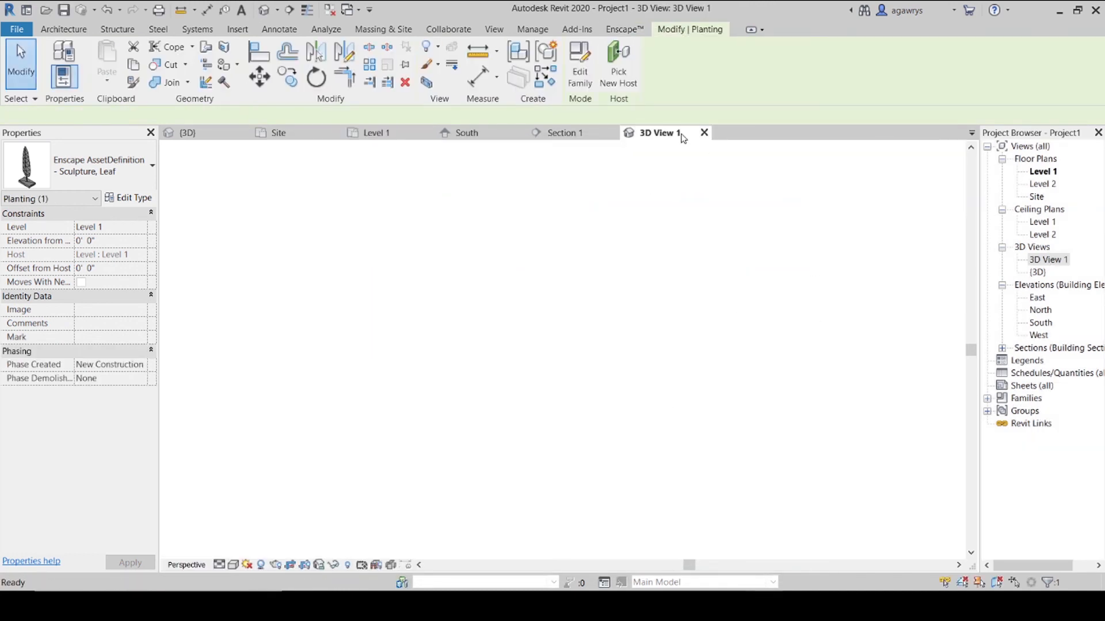
{"action": "left_click", "coordinate": [556, 285]}
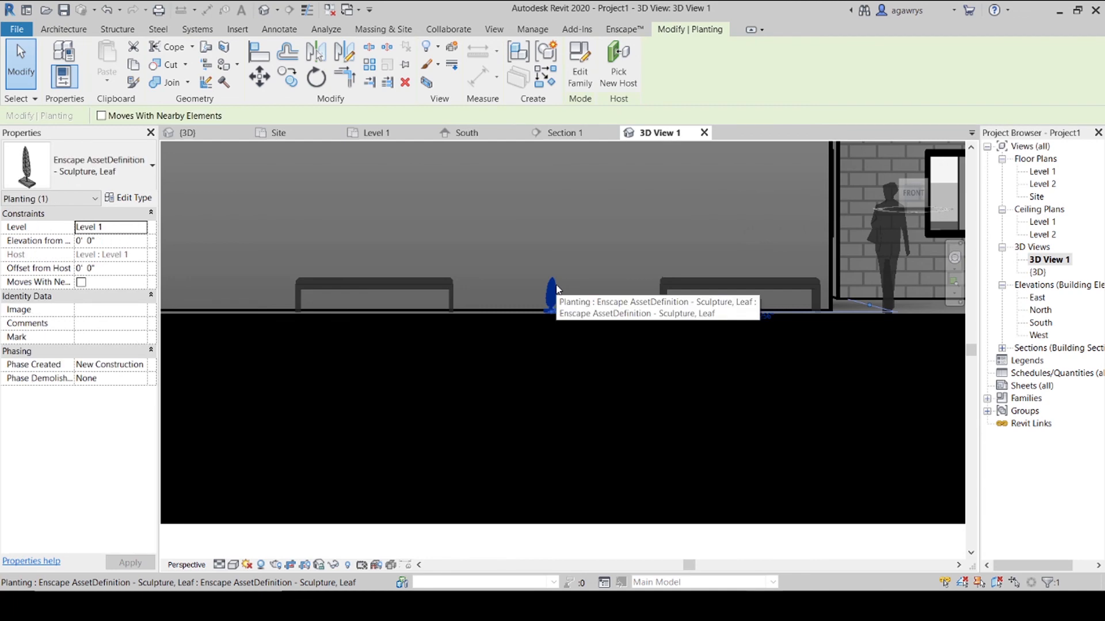
{"action": "left_click", "coordinate": [130, 197]}
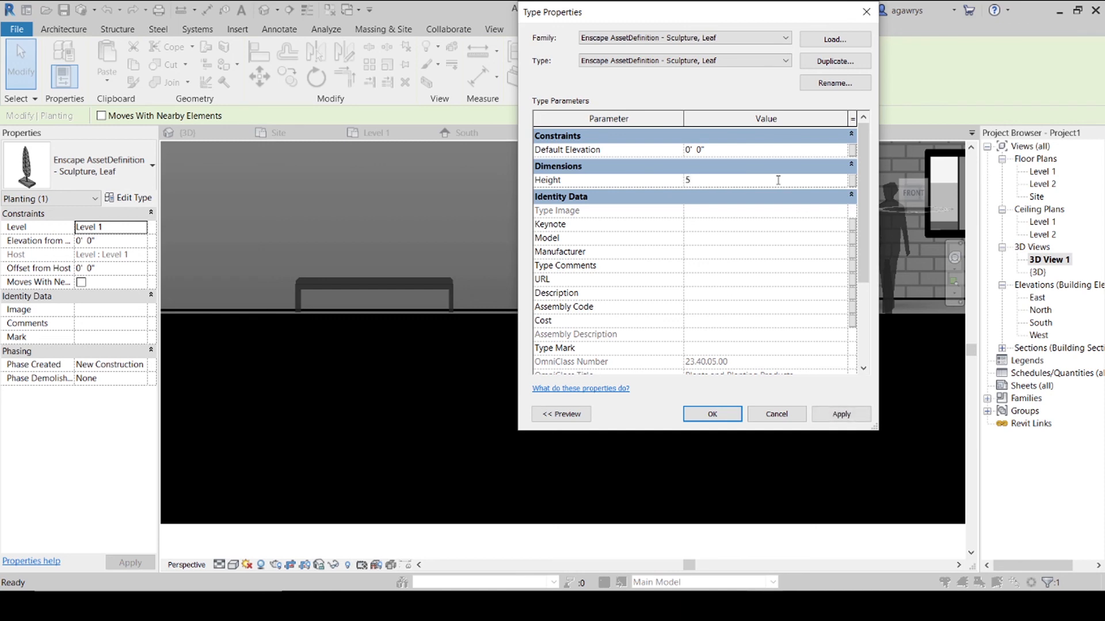
{"action": "left_click", "coordinate": [839, 414]}
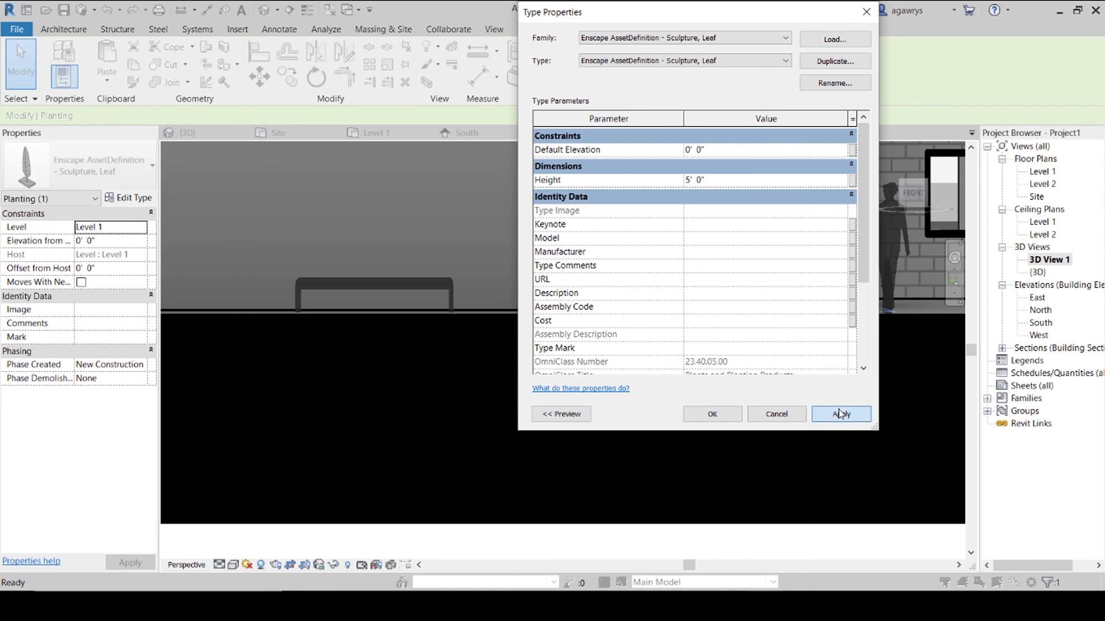
{"action": "left_click_drag", "start_coordinate": [688, 5], "coordinate": [915, 84]}
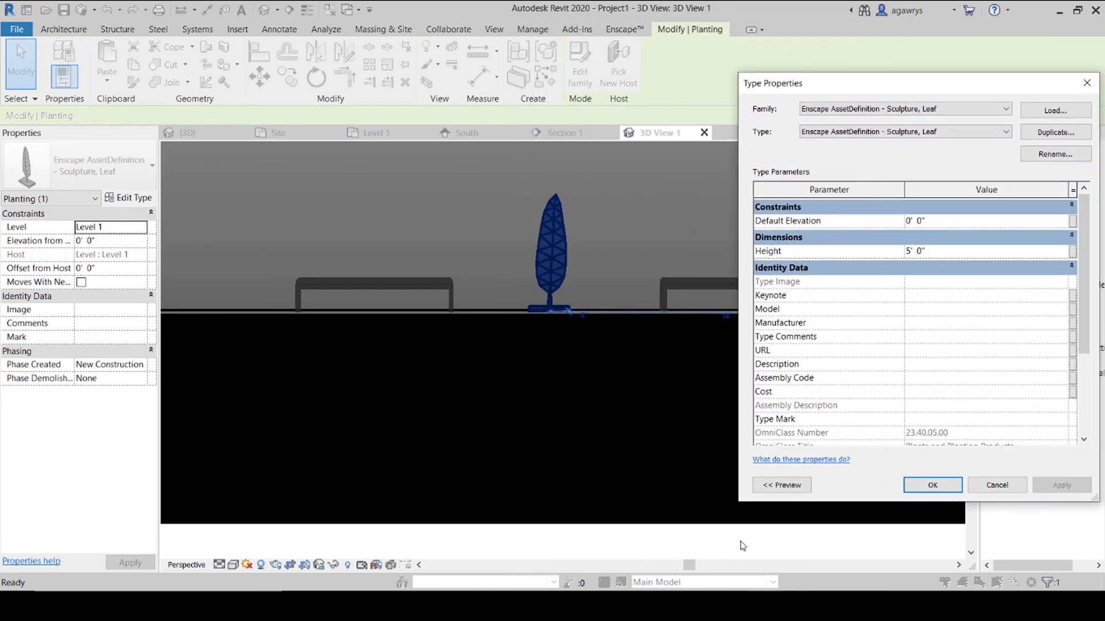
{"action": "left_click", "coordinate": [930, 479]}
{"action": "left_click", "coordinate": [648, 254]}
Apply <Invisible lines> Linework to all mesh edges of the leaf sculpture in 3D View 1.
{"action": "scroll", "coordinate": [647, 254], "scroll_direction": "up", "scroll_amount": 2}
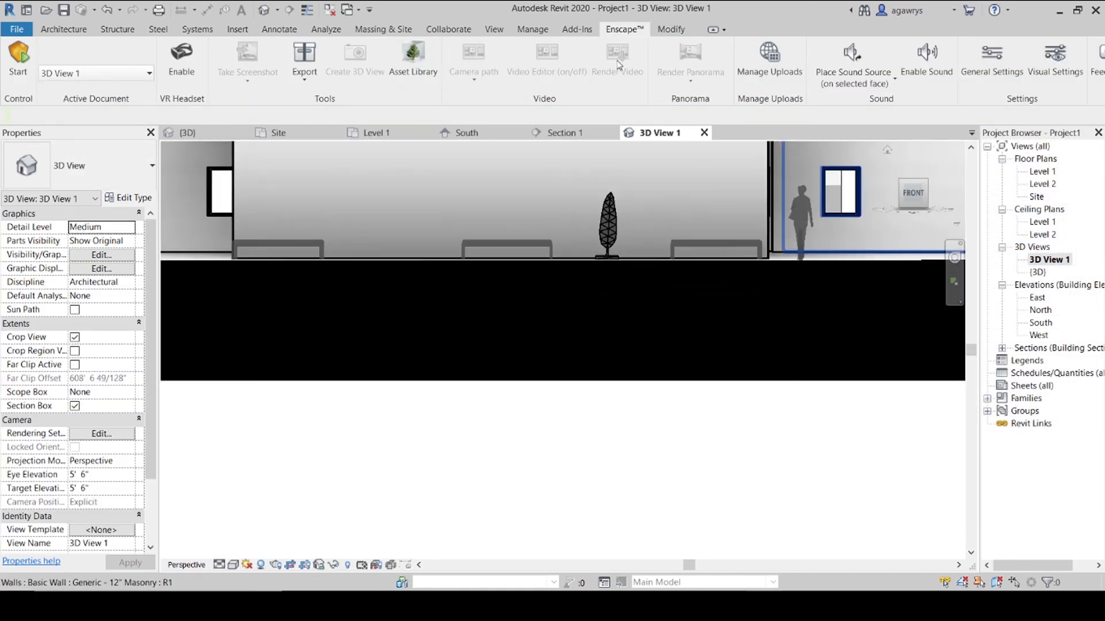
{"action": "mouse_move", "coordinate": [561, 285]}
{"action": "middle_mouse_down"}
{"action": "mouse_move", "coordinate": [584, 254]}
{"action": "mouse_move", "coordinate": [643, 322]}
{"action": "middle_mouse_up"}
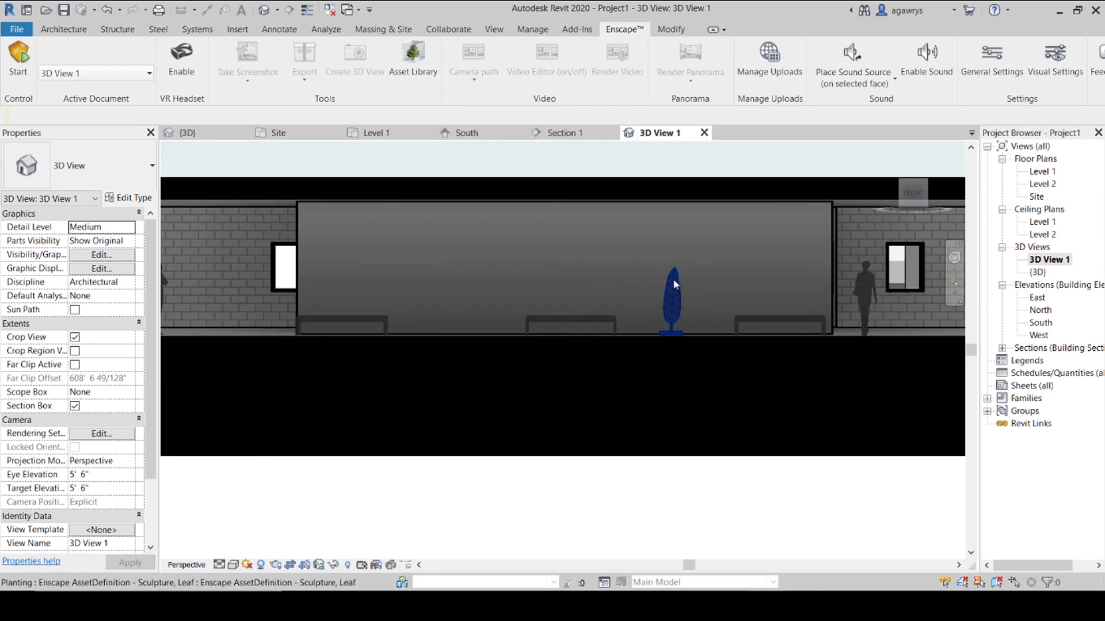
{"action": "key", "text": "l"}
{"action": "key", "text": "w"}
{"action": "scroll", "coordinate": [675, 285], "scroll_direction": "up", "scroll_amount": 5}
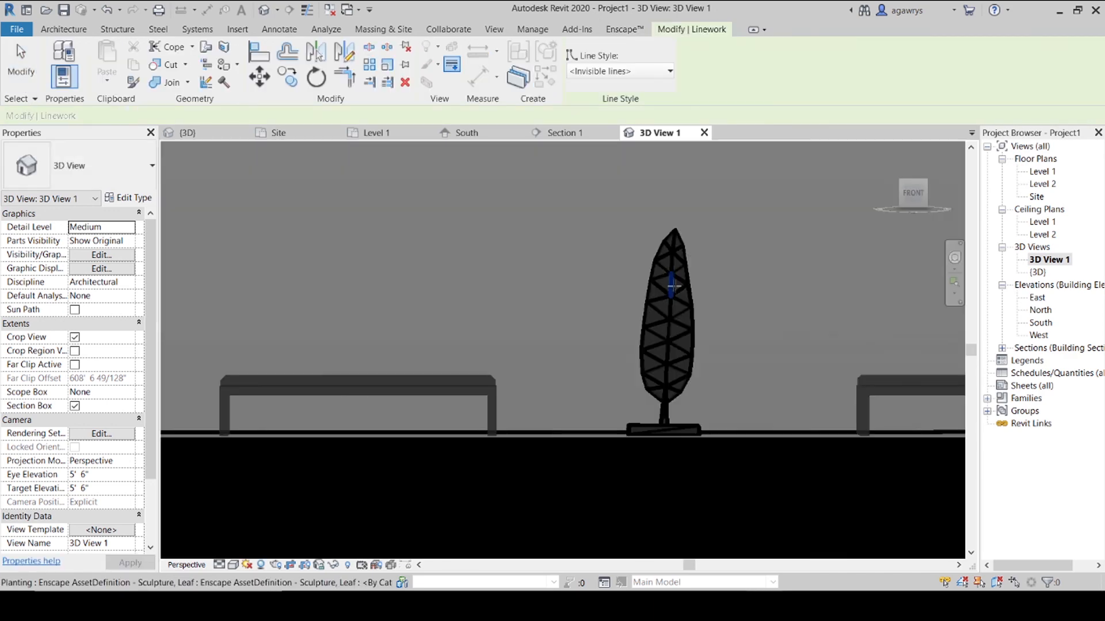
{"action": "key", "text": "Tab"}
{"action": "left_click", "coordinate": [675, 285]}
{"action": "key", "text": "Escape"}
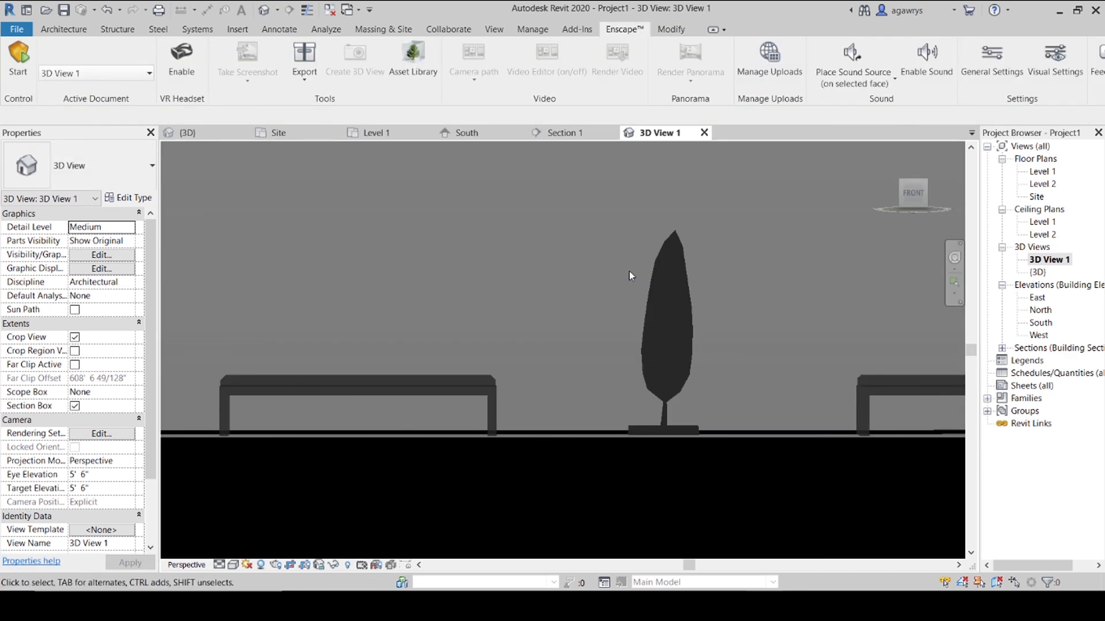
{"action": "scroll", "coordinate": [629, 271], "scroll_direction": "down", "scroll_amount": 3}
{"action": "scroll", "coordinate": [629, 271], "scroll_direction": "down", "scroll_amount": 6}
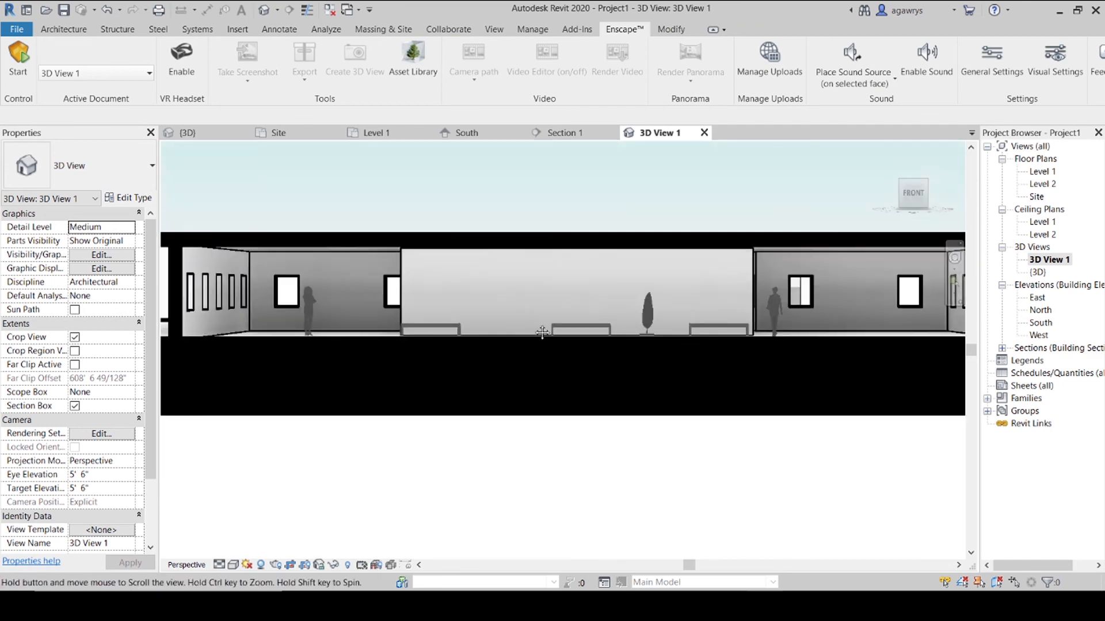
Turn off the cast shadows in 3D View 1, leaving the interior of the section lit.
{"action": "scroll", "coordinate": [535, 329], "scroll_direction": "down", "scroll_amount": 1}
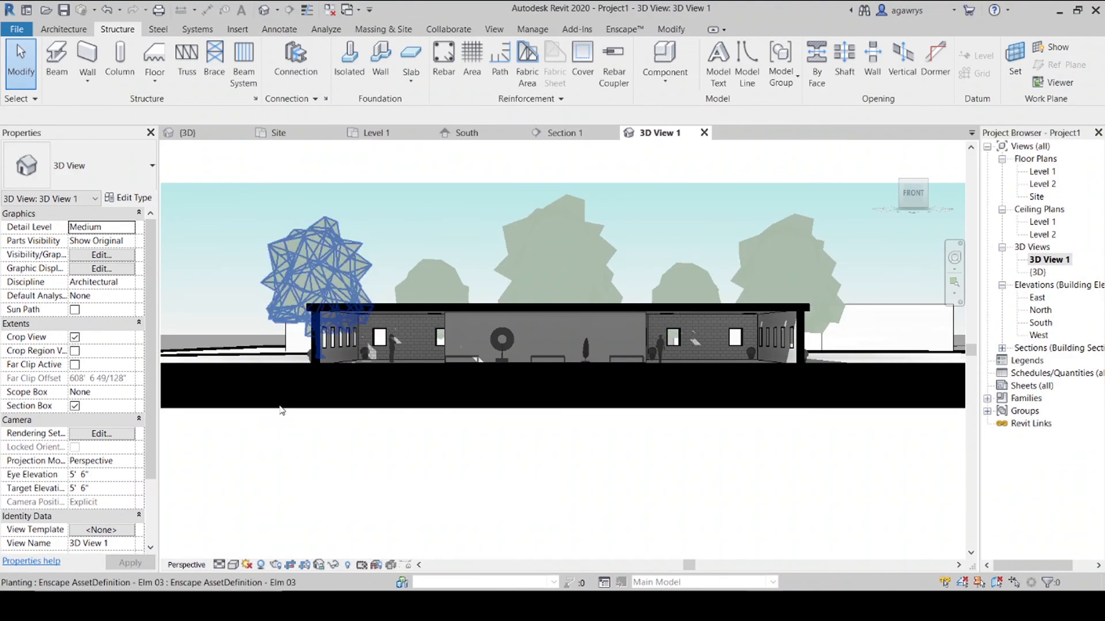
{"action": "scroll", "coordinate": [403, 354], "scroll_direction": "up", "scroll_amount": 4}
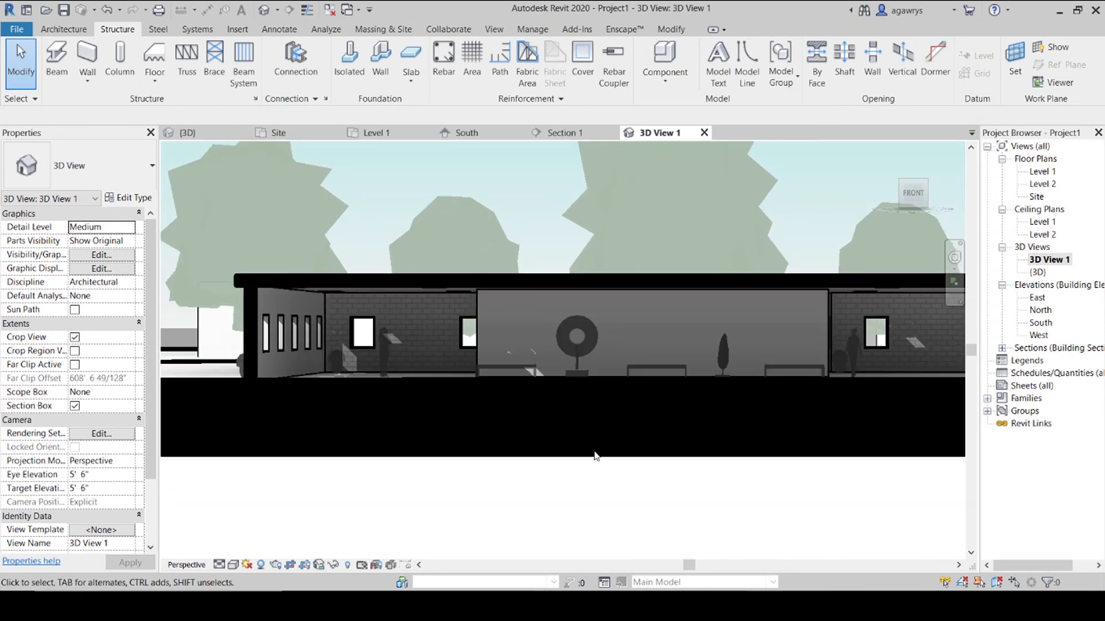
{"action": "scroll", "coordinate": [595, 456], "scroll_direction": "down", "scroll_amount": 3}
{"action": "middle_click_drag", "start_coordinate": [596, 456], "coordinate": [552, 455]}
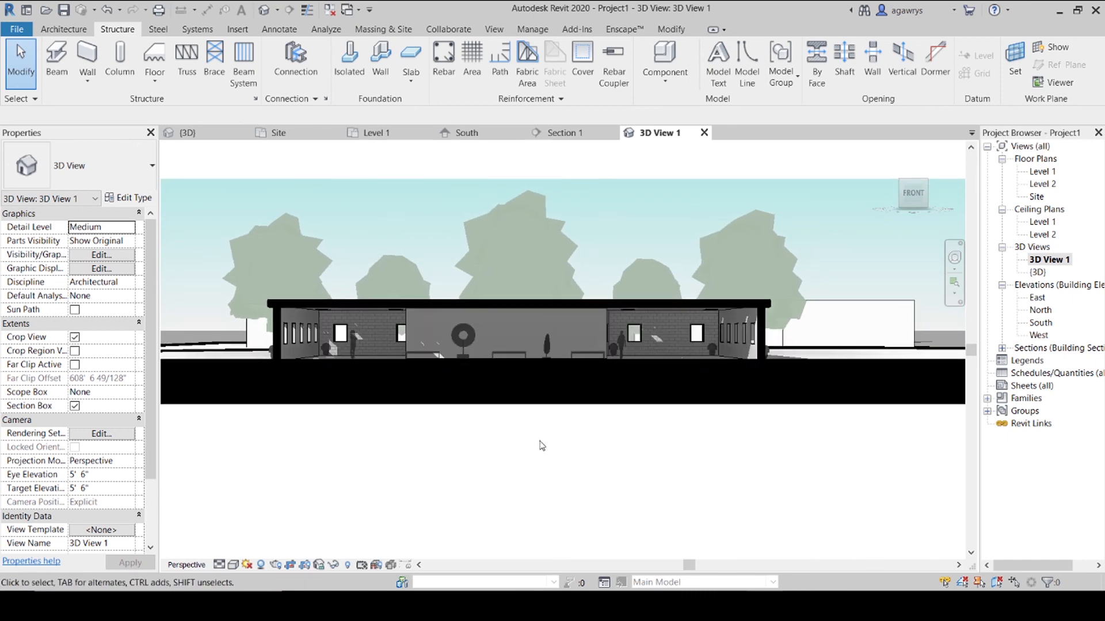
{"action": "scroll", "coordinate": [542, 446], "scroll_direction": "up", "scroll_amount": 2}
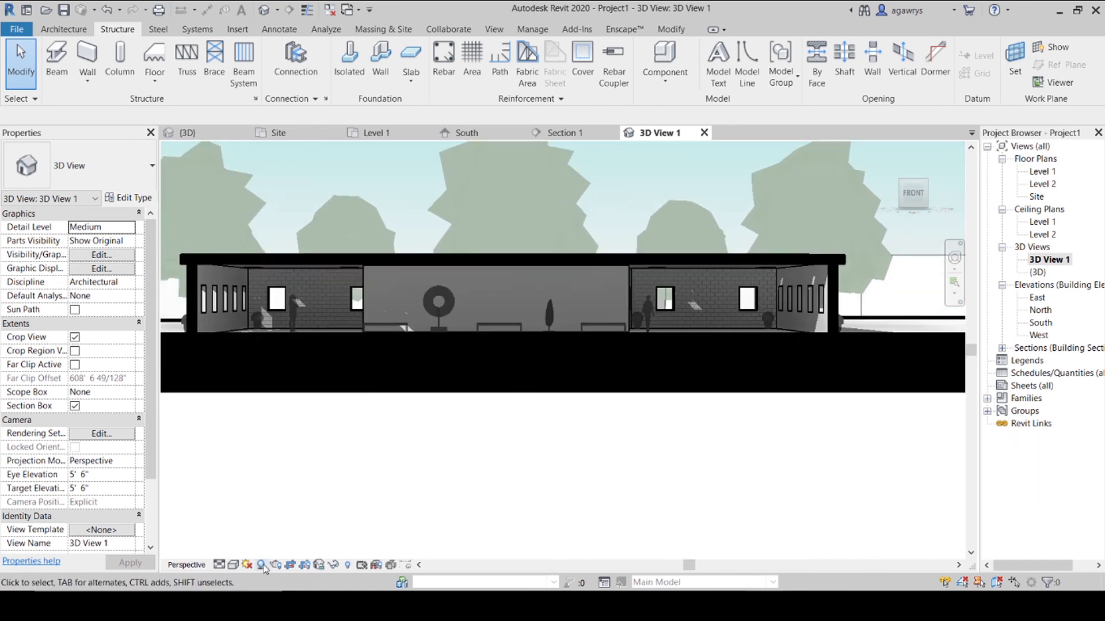
{"action": "left_click", "coordinate": [262, 565]}
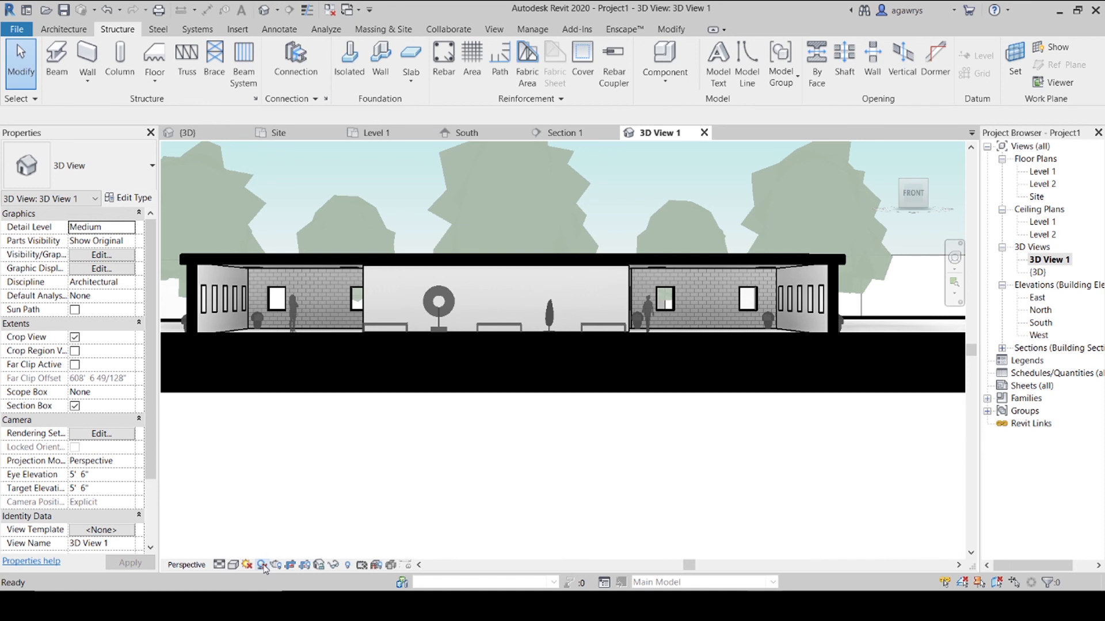
Disable ambient shadows in the Graphic Display Options of 3D View 1, apply the change, and enable them again to compare both looks.
{"action": "left_click", "coordinate": [233, 565]}
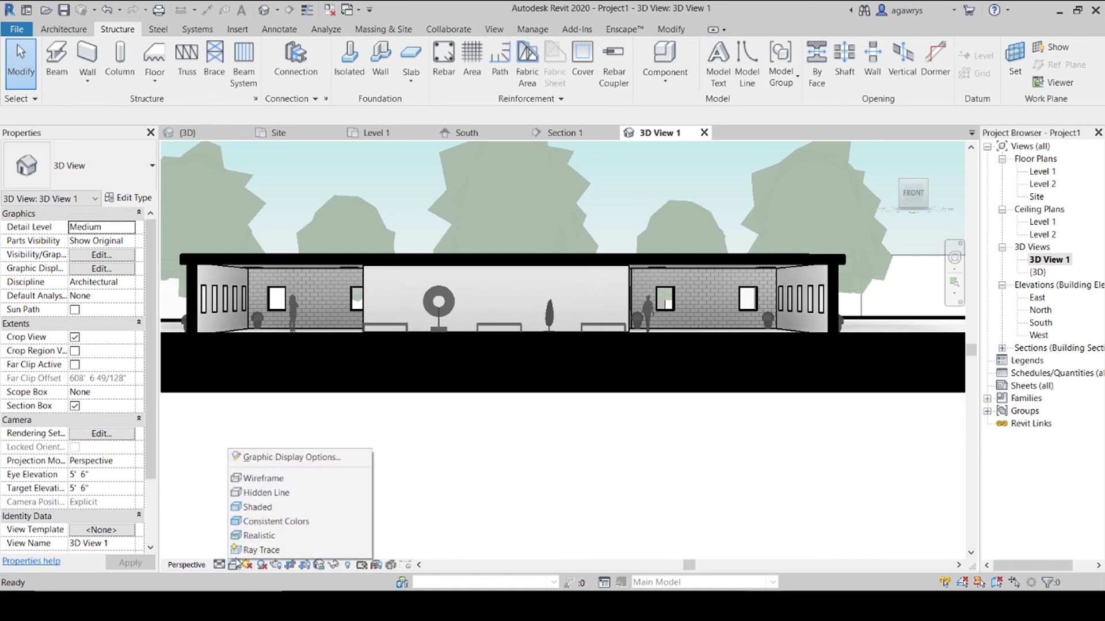
{"action": "left_click", "coordinate": [282, 458]}
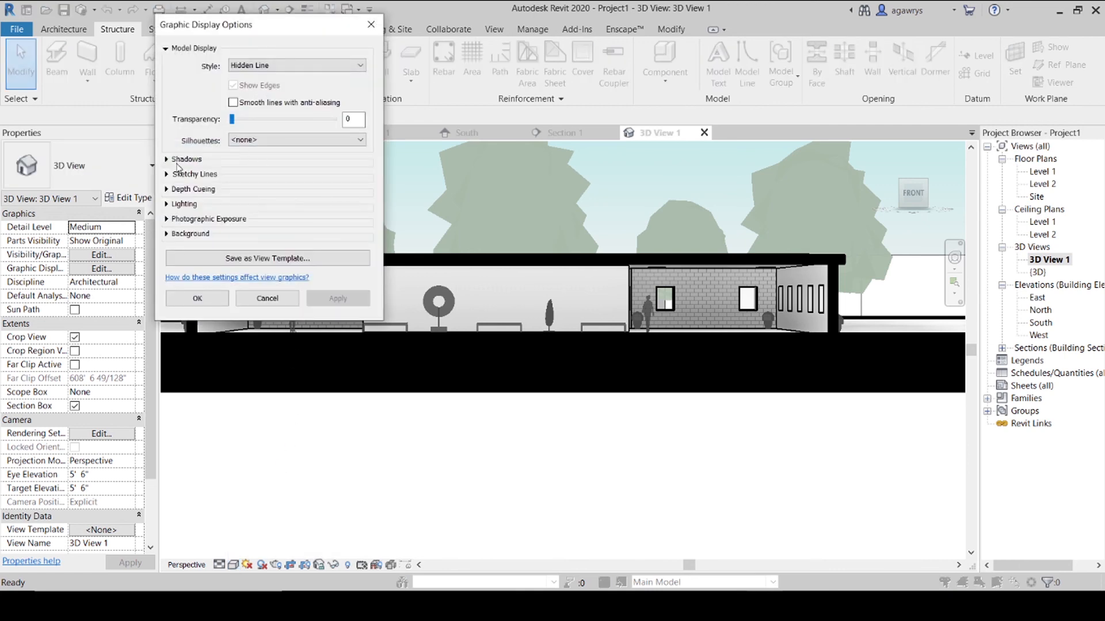
{"action": "left_click", "coordinate": [178, 161]}
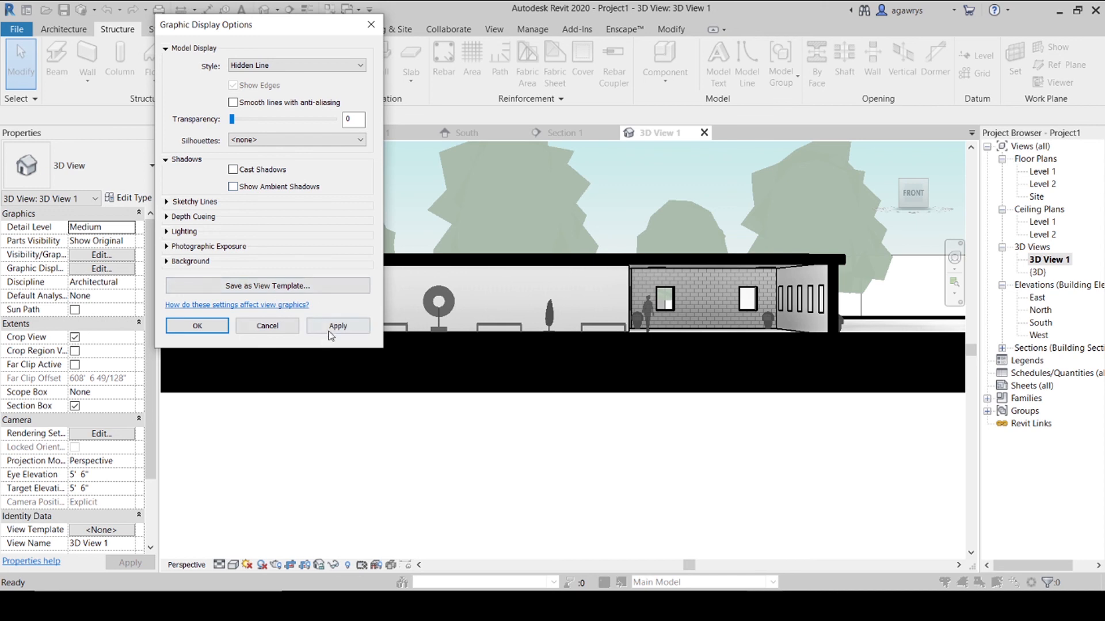
{"action": "left_click", "coordinate": [332, 328]}
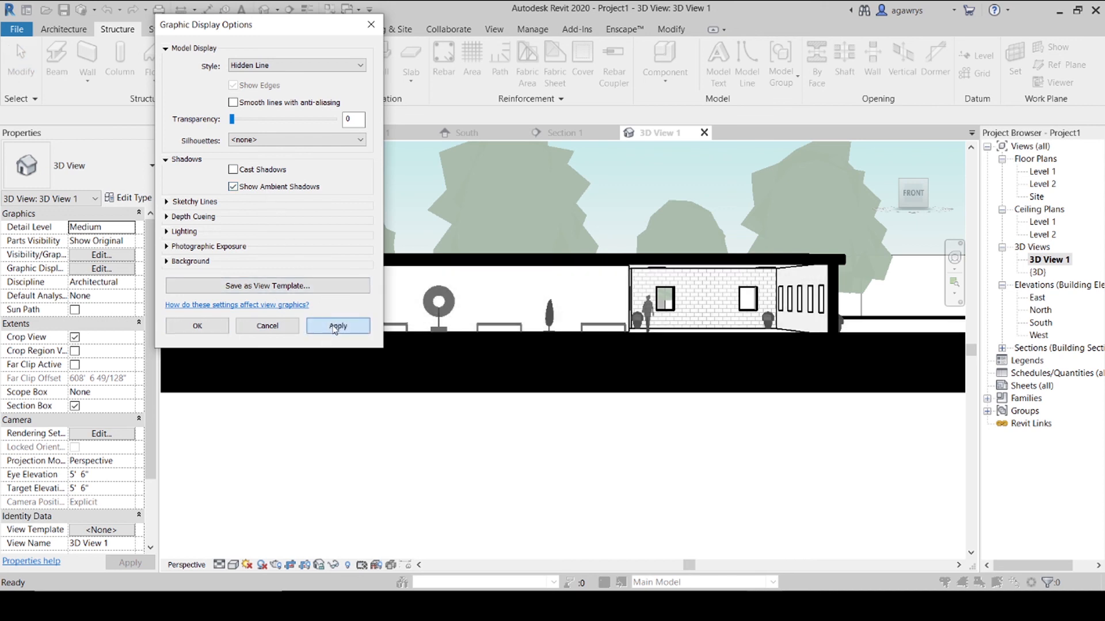
{"action": "left_click", "coordinate": [334, 327]}
{"action": "left_click", "coordinate": [199, 325]}
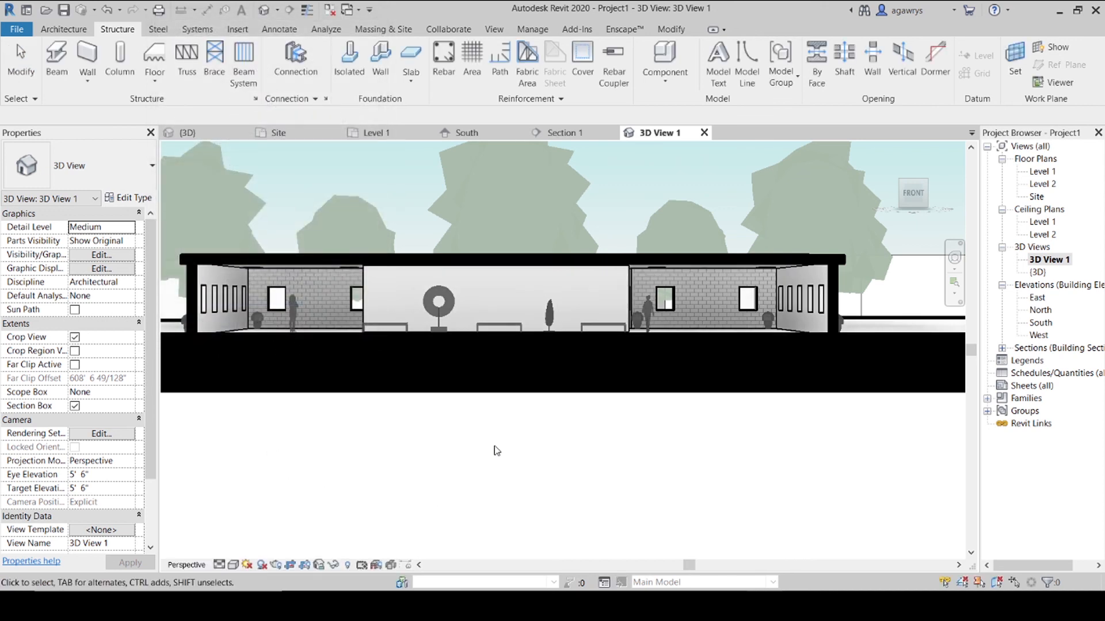
{"action": "scroll", "coordinate": [457, 476], "scroll_direction": "down", "scroll_amount": 5}
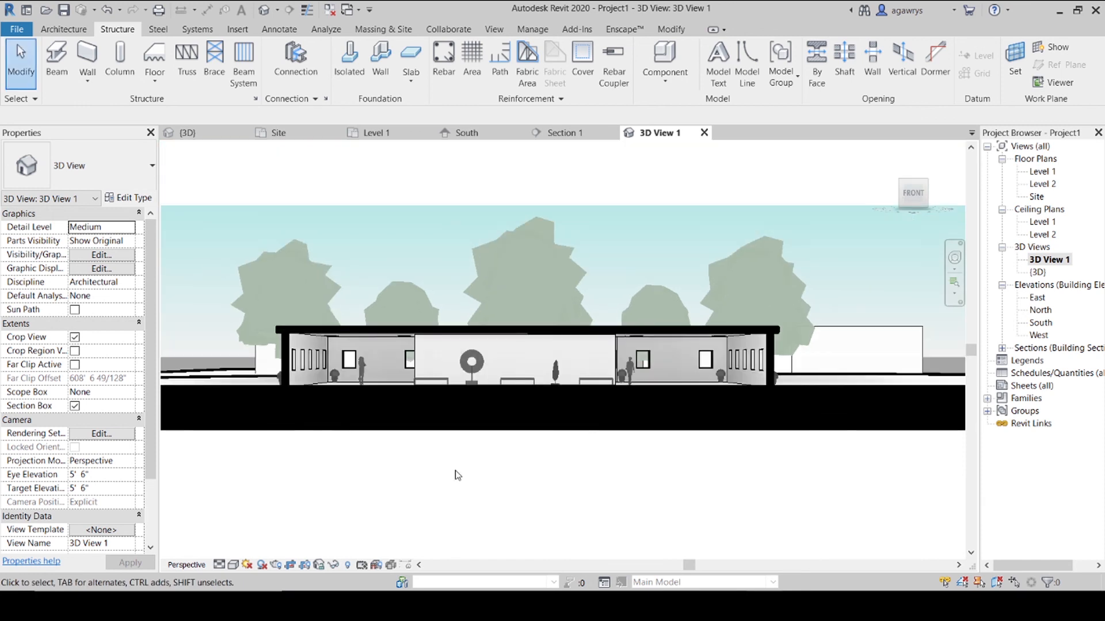